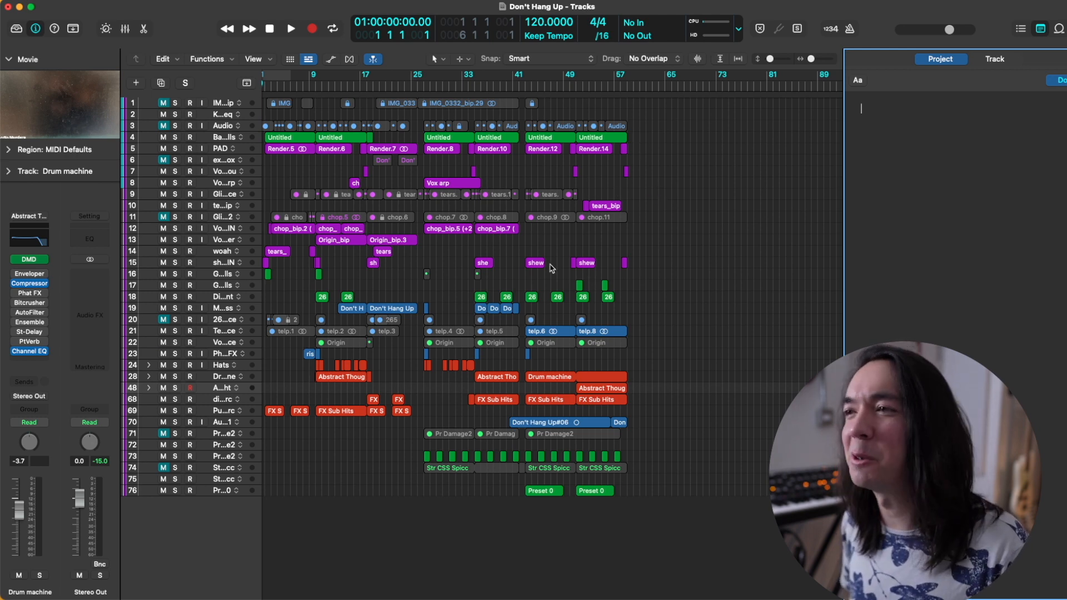
# Play the song from the beginning of the arrangement
pyautogui.hscroll(-2, 551, 268)
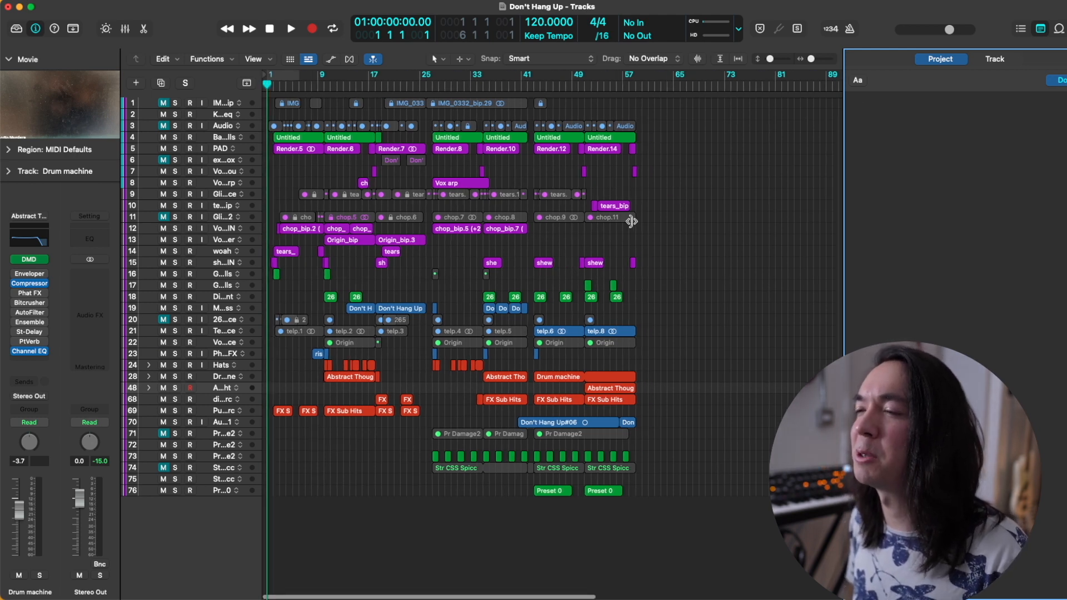
pyautogui.click(381, 86)
pyautogui.press('Return')
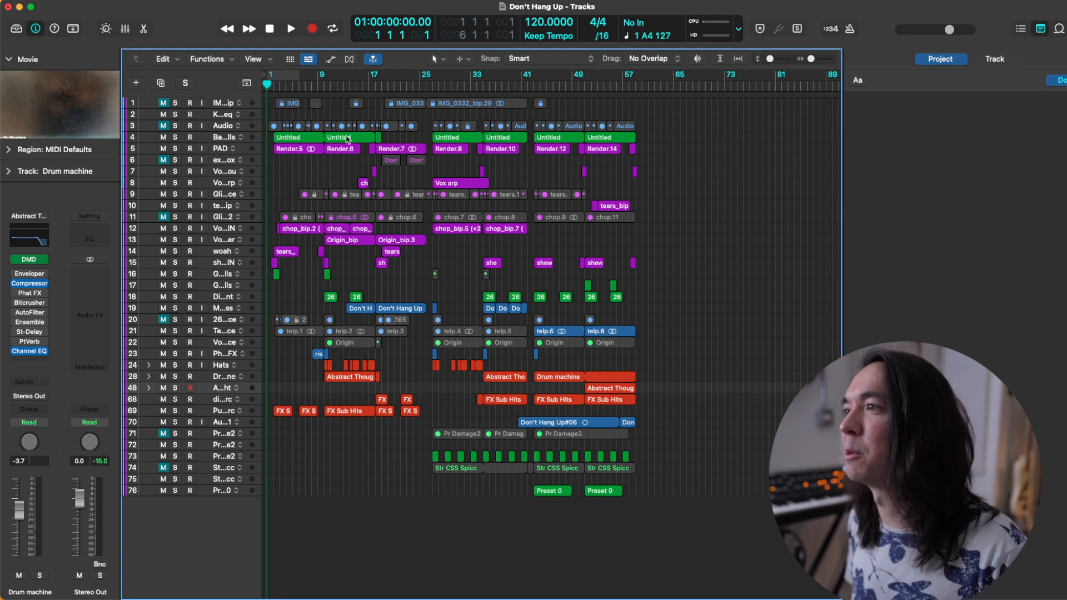
pyautogui.press('super+Right')
pyautogui.press('space')
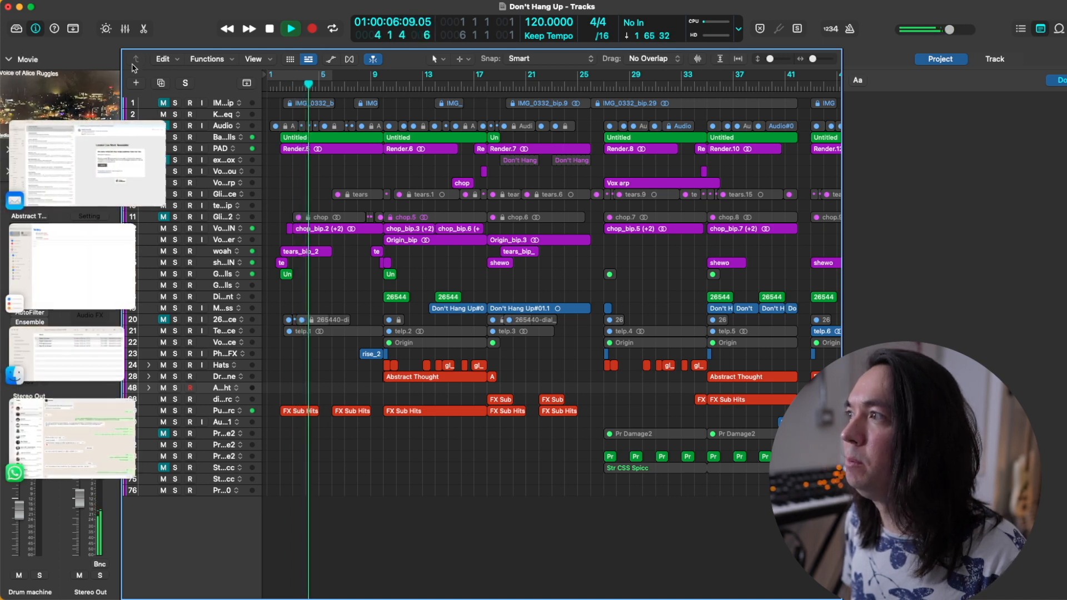
# Collapse the movie preview in the inspector while the song plays
pyautogui.click(8, 60)
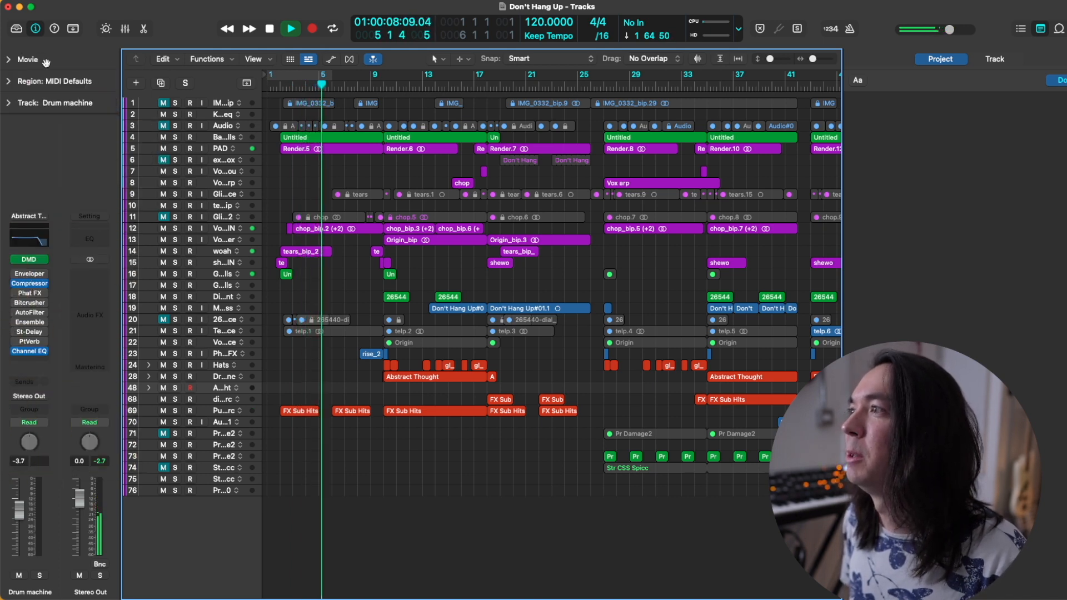
pyautogui.click(9, 59)
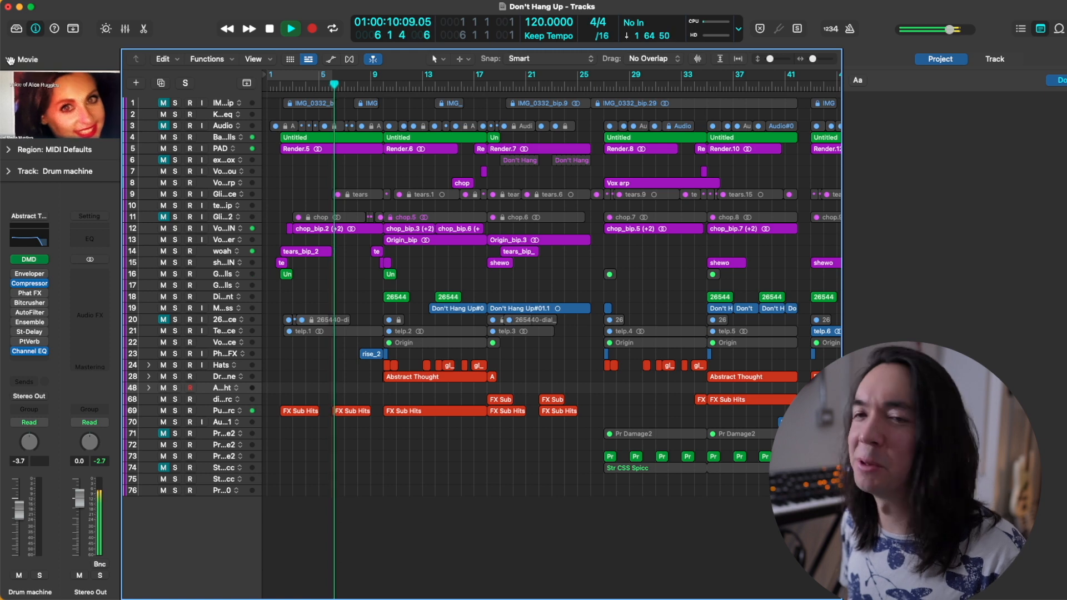
pyautogui.click(8, 60)
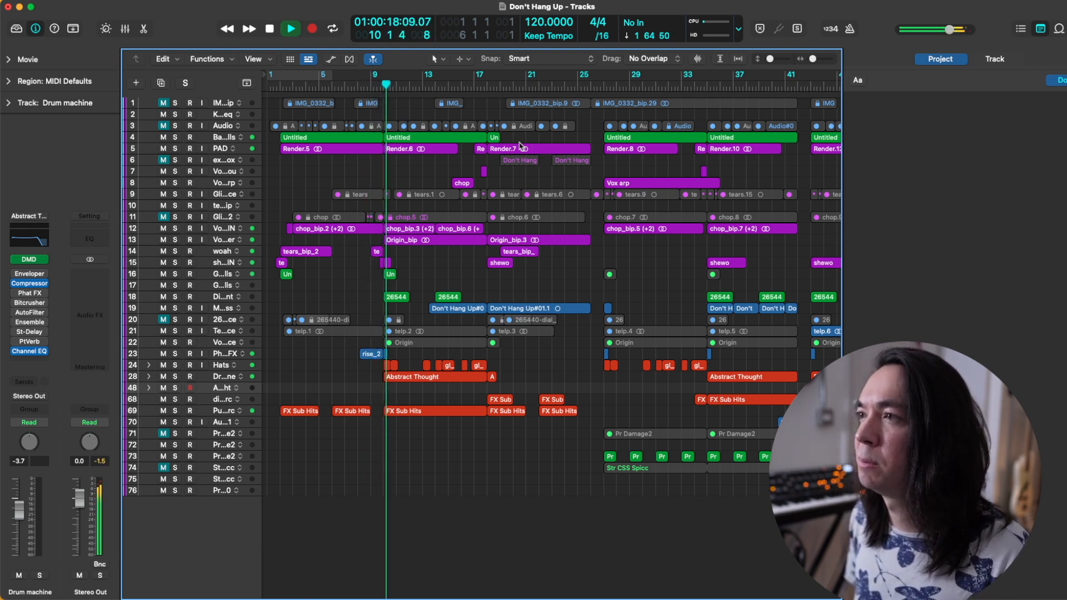
# Write "0.43 sub hit refinement" as the first line of the project notes while the song plays
pyautogui.click(954, 169)
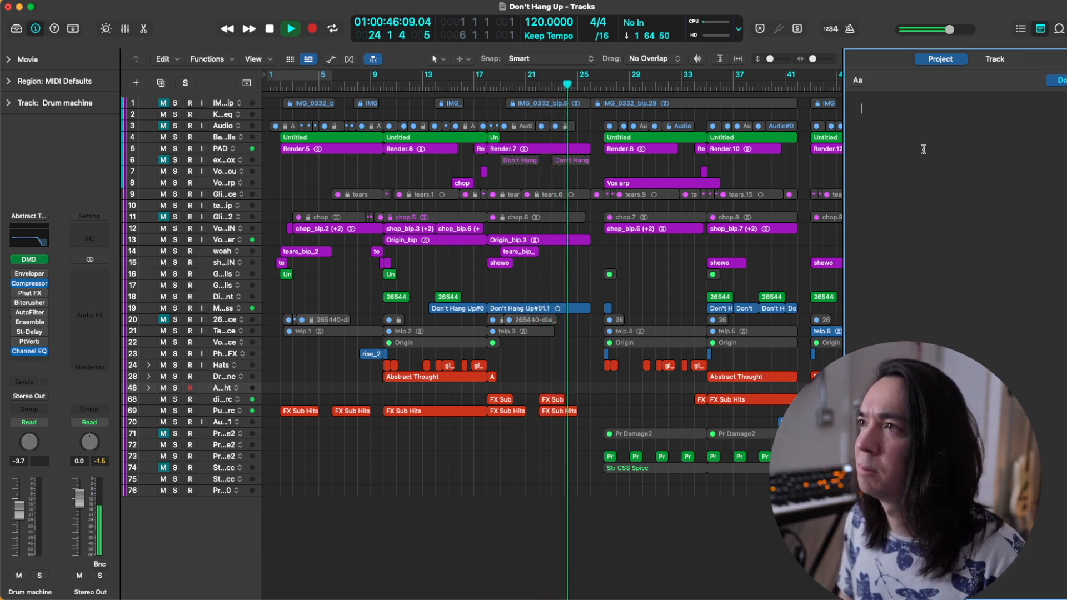
pyautogui.write('0')
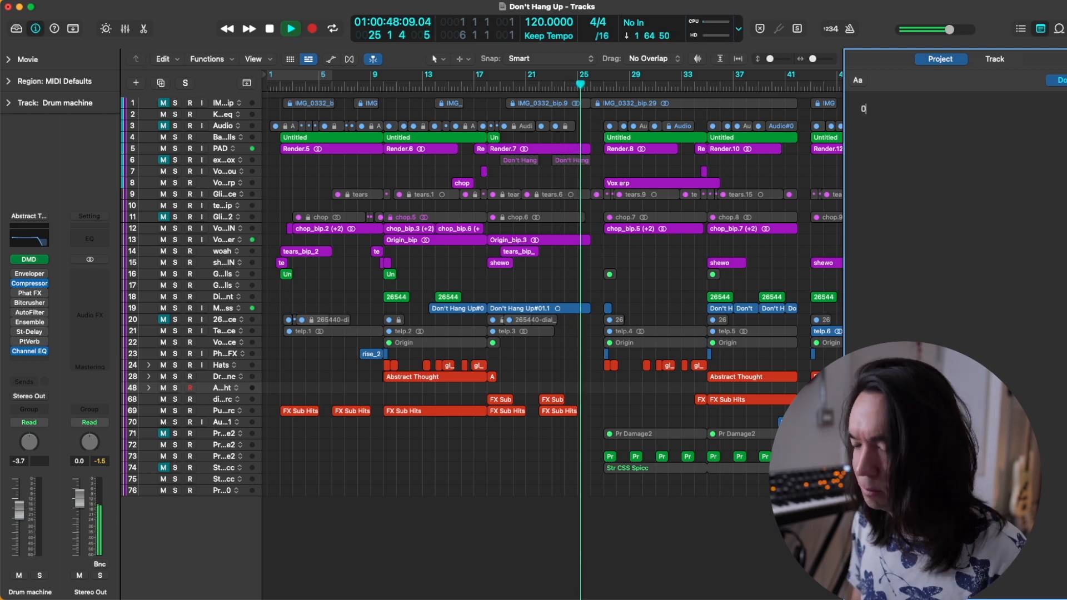
pyautogui.write('.43 su')
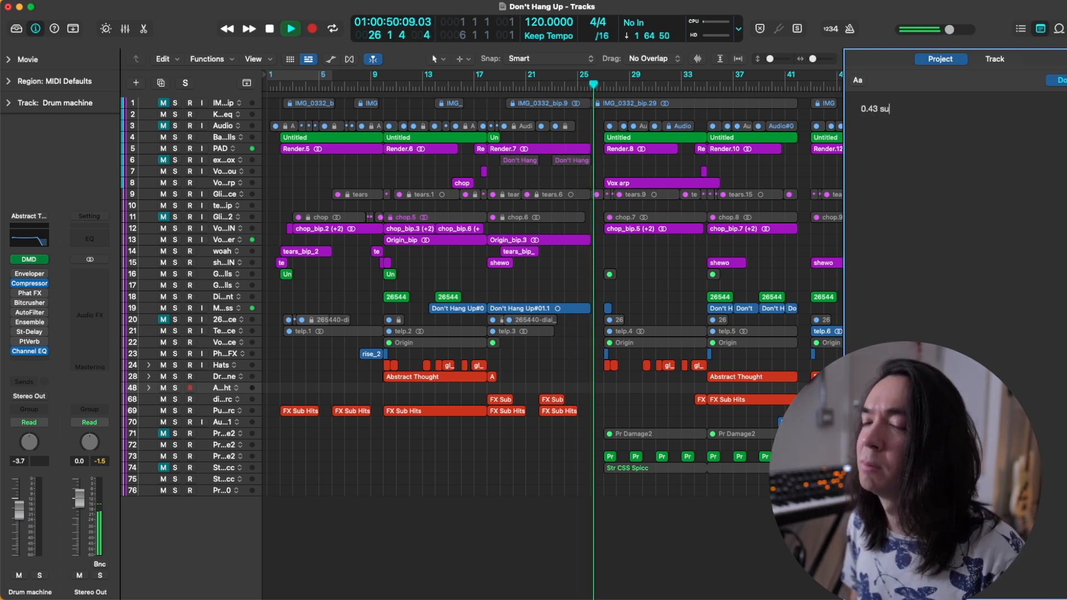
pyautogui.write('b hit refinement')
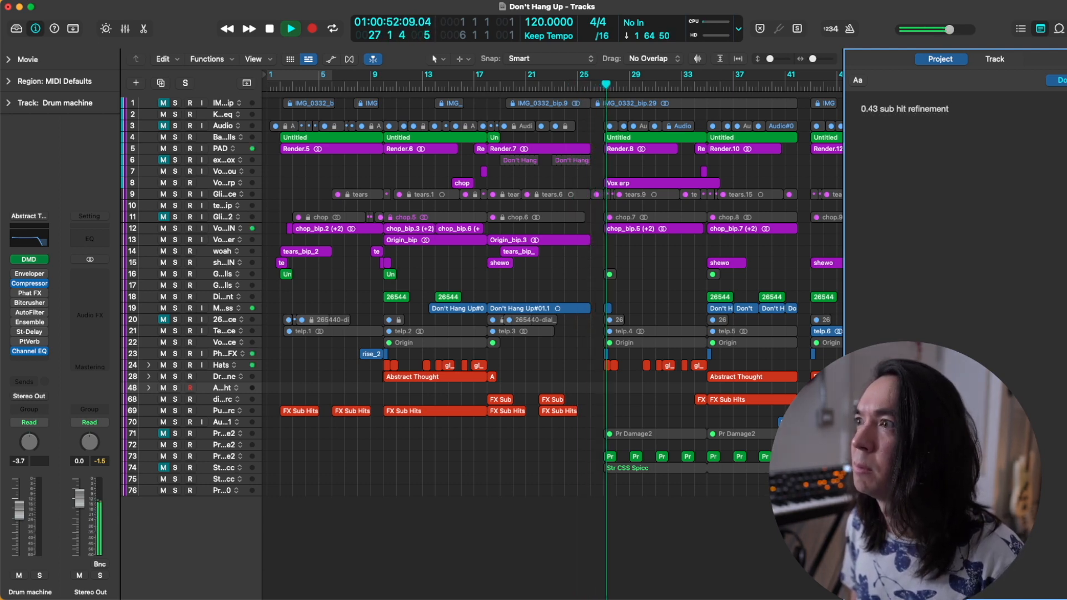
pyautogui.press('Return')
# Add the lines "0.51 drop refinement" and "1.06 - clicks?" to the project notes
pyautogui.write('0.')
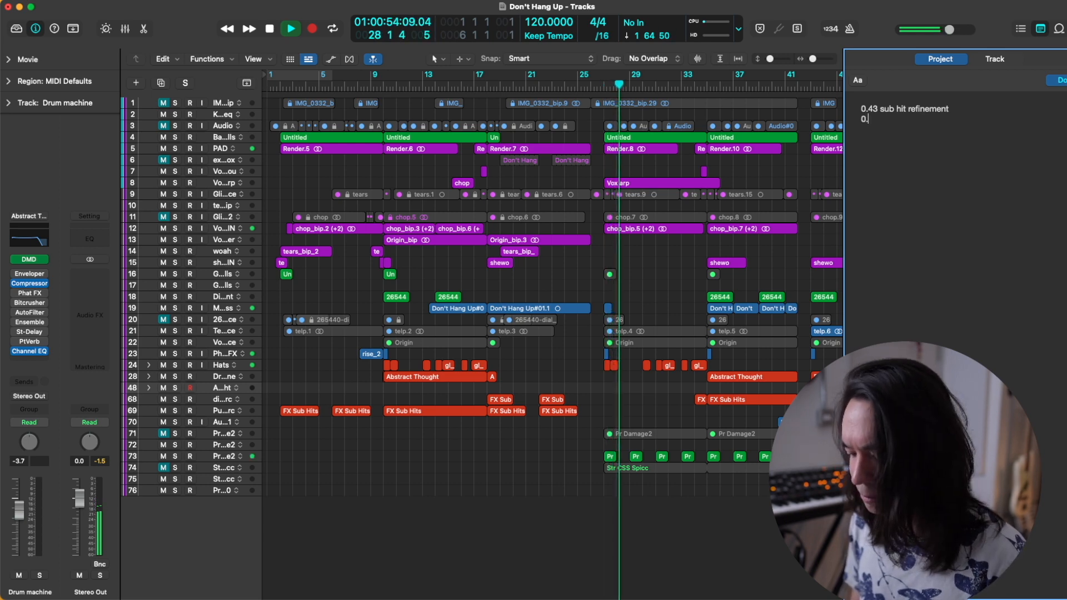
pyautogui.write('51 drop')
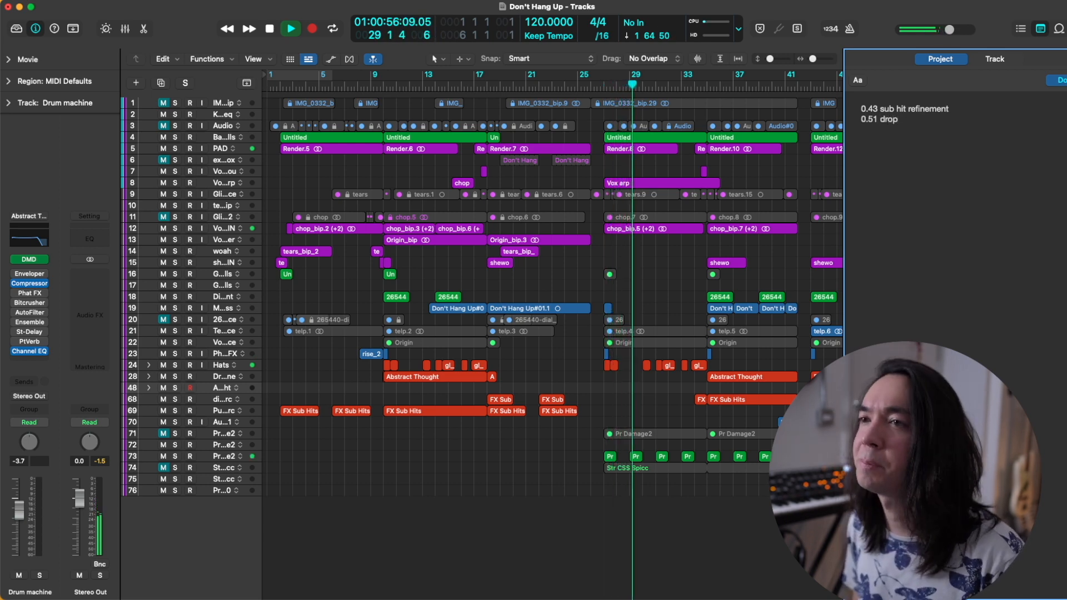
pyautogui.write(' refinement')
pyautogui.press('Return')
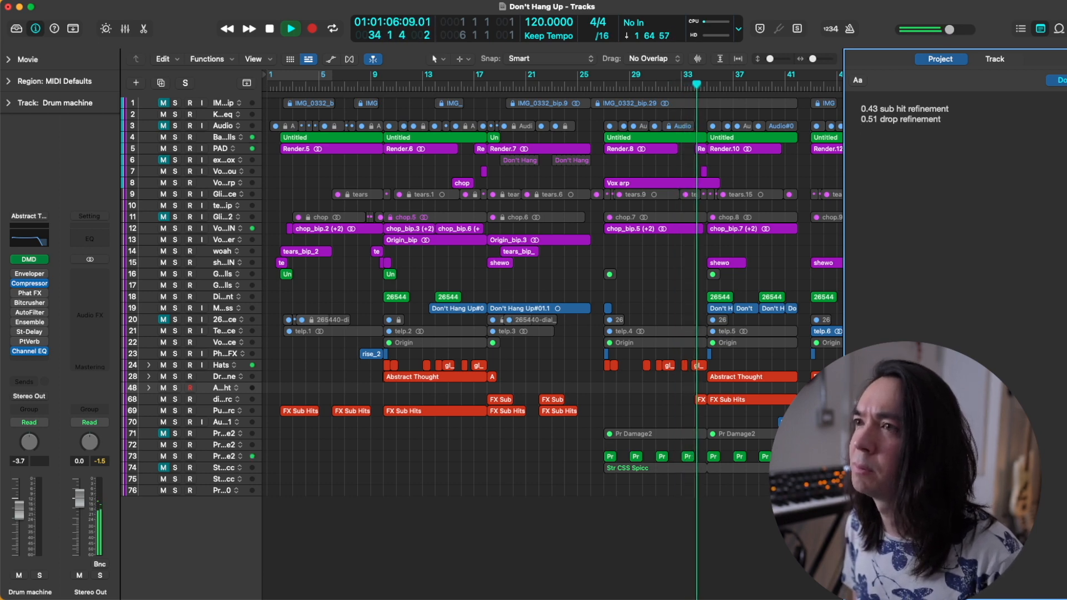
pyautogui.write('1.')
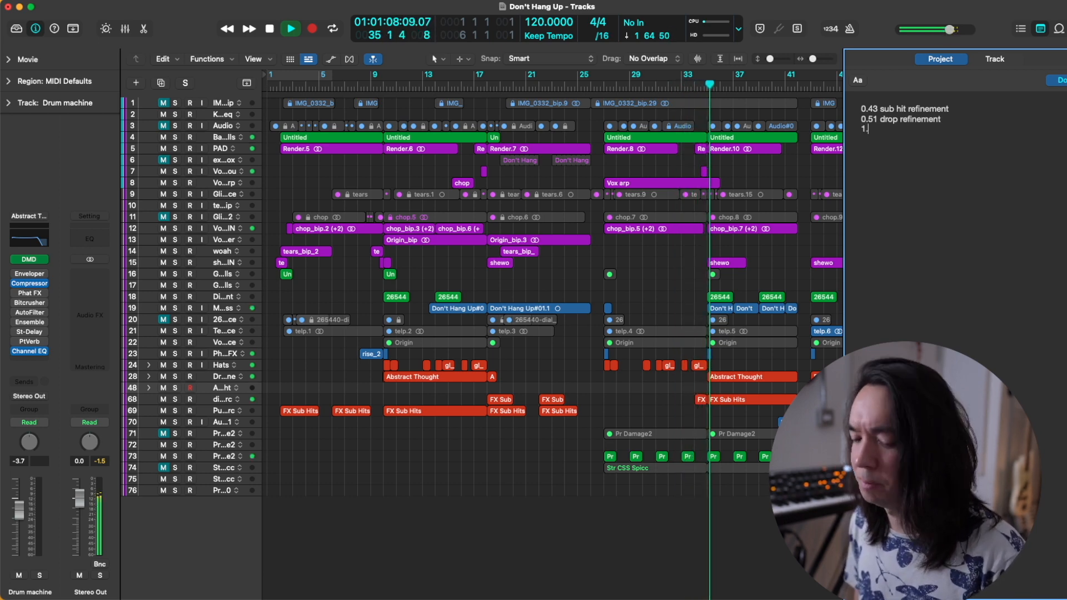
pyautogui.write('06 - clicks?')
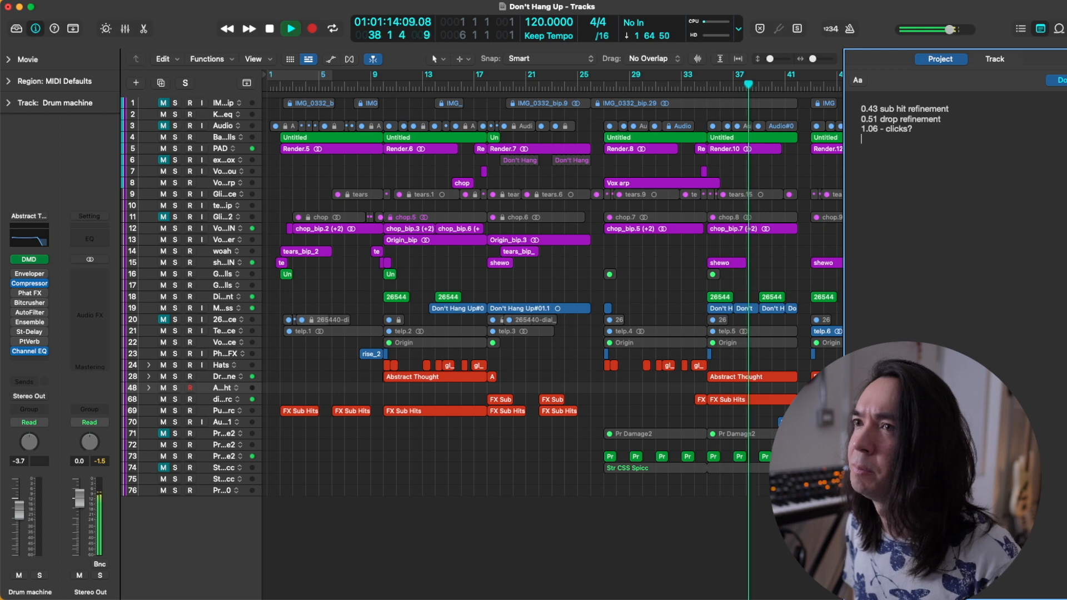
# Add the line "1.23 - drop" to the project notes while following playback through to the song's end
pyautogui.hscroll(10, 666, 242)
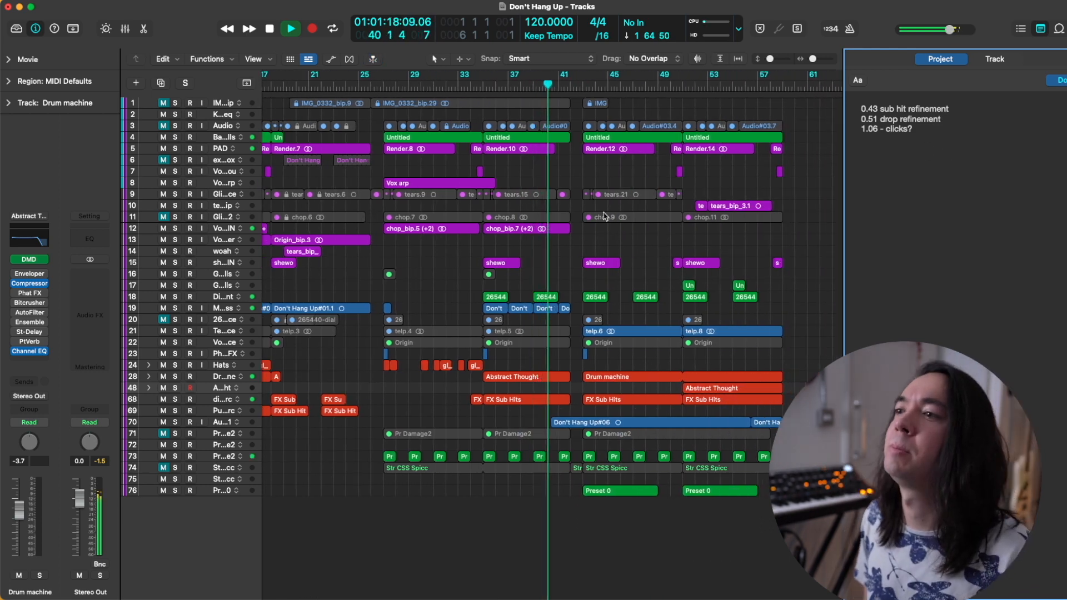
pyautogui.press('super+Right')
pyautogui.press('super+Right')
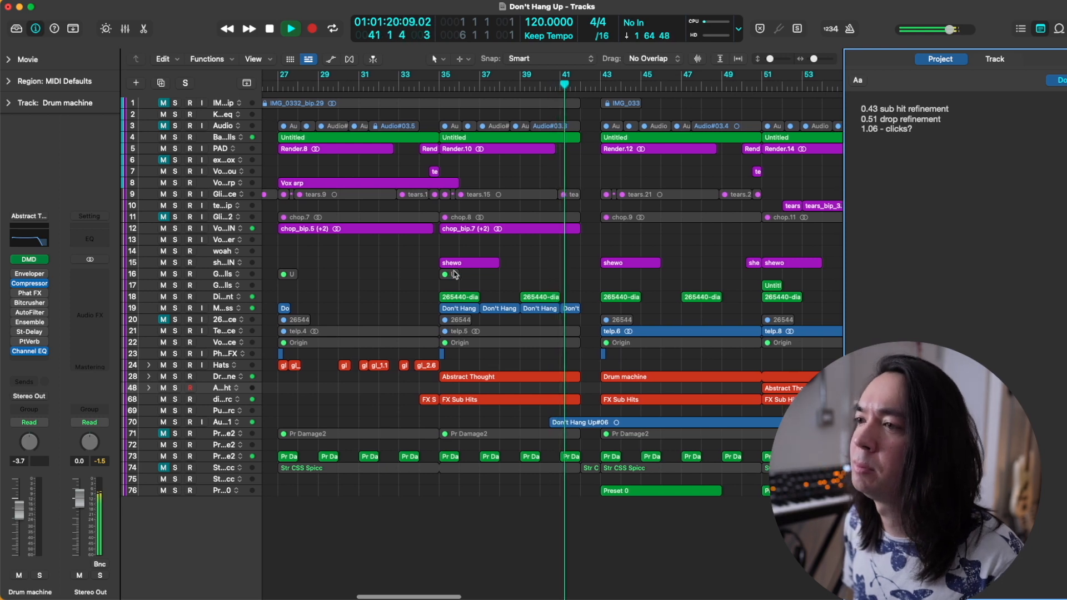
pyautogui.press('super+Down')
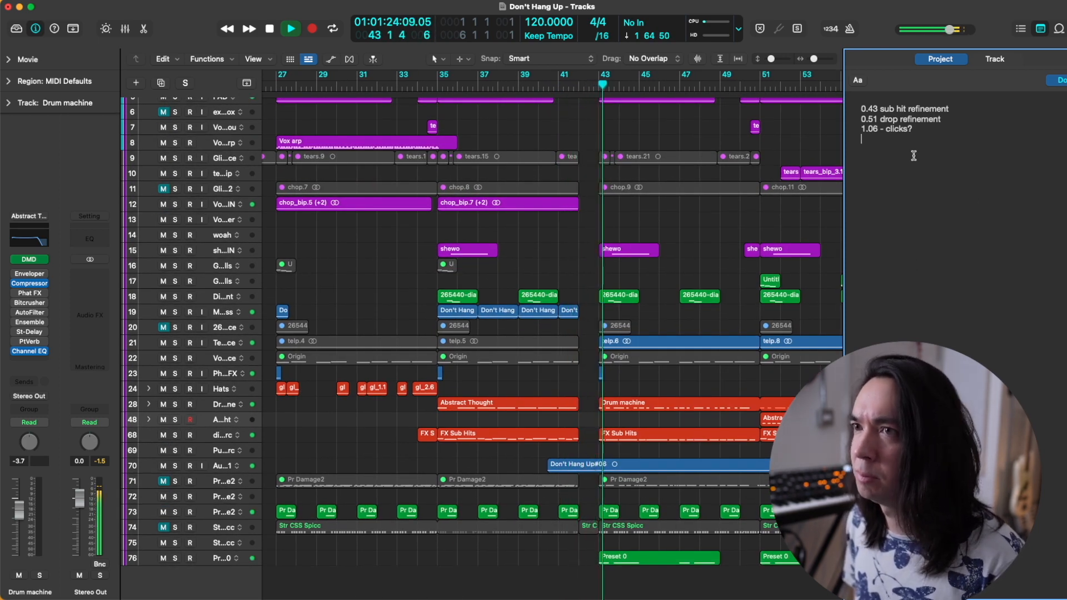
pyautogui.write('1.23 -')
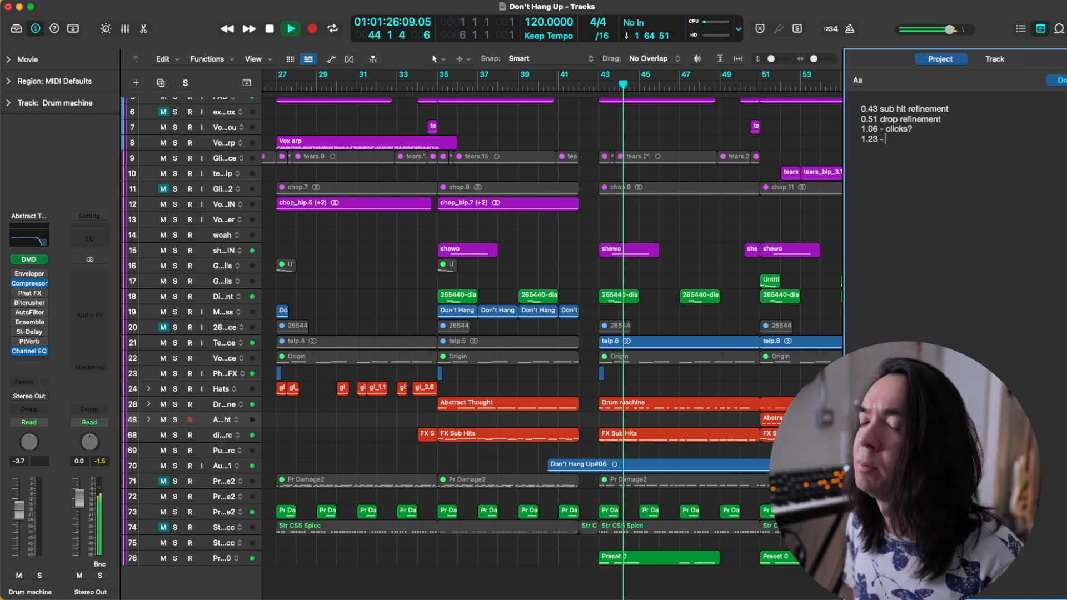
pyautogui.hscroll(4, 319, 288)
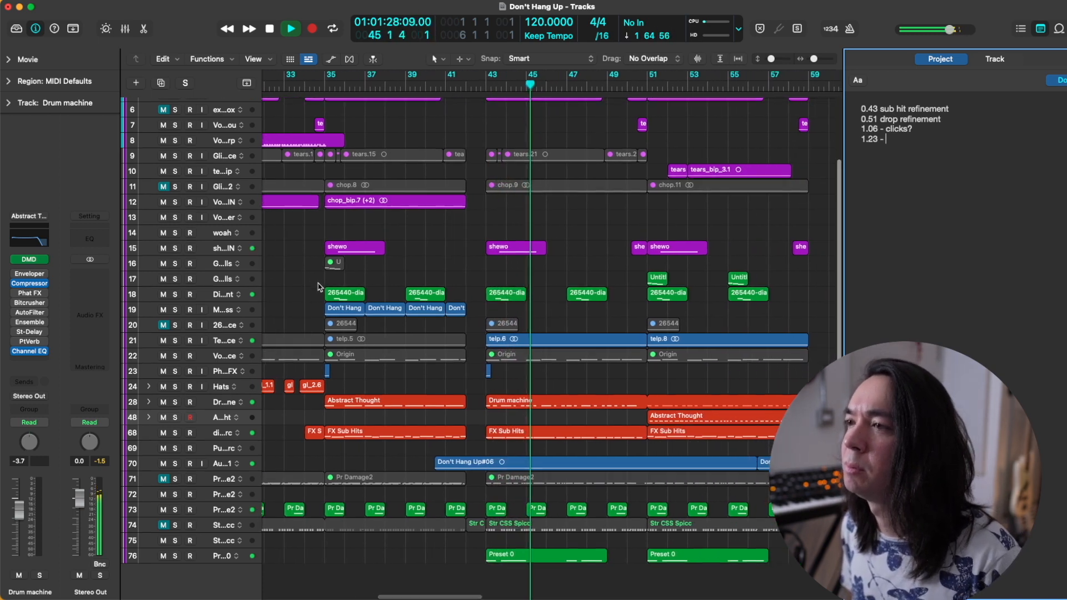
pyautogui.hscroll(4, 319, 288)
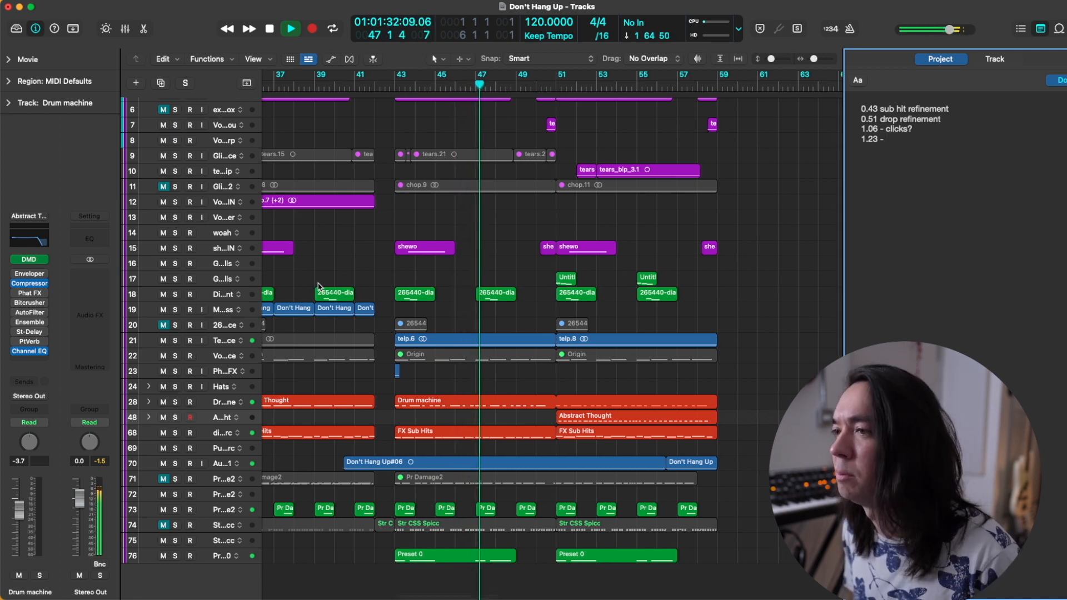
pyautogui.scroll(-1, 319, 288)
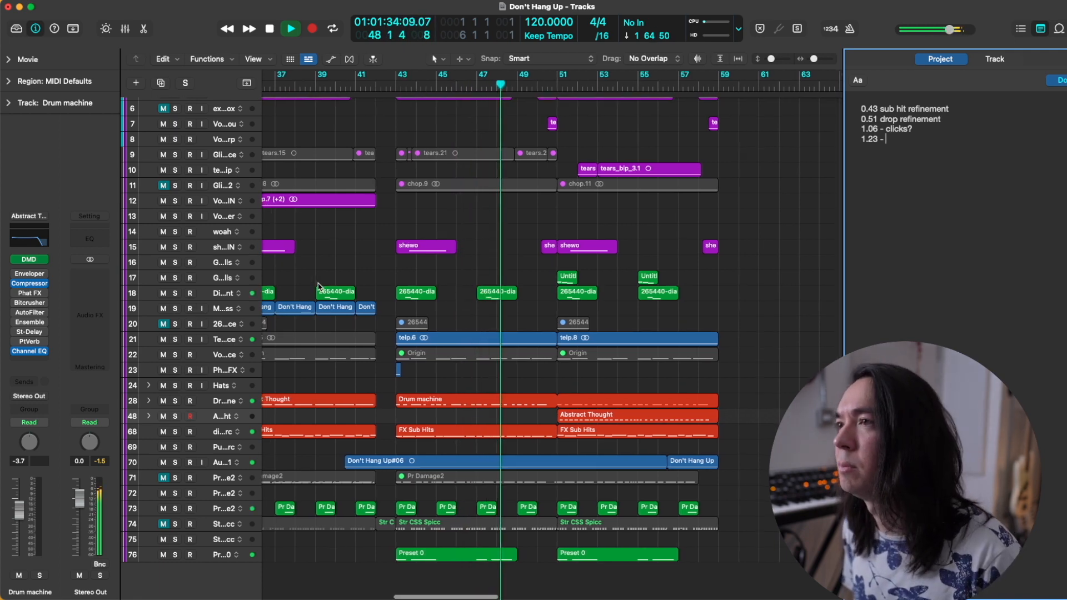
pyautogui.hscroll(1, 320, 287)
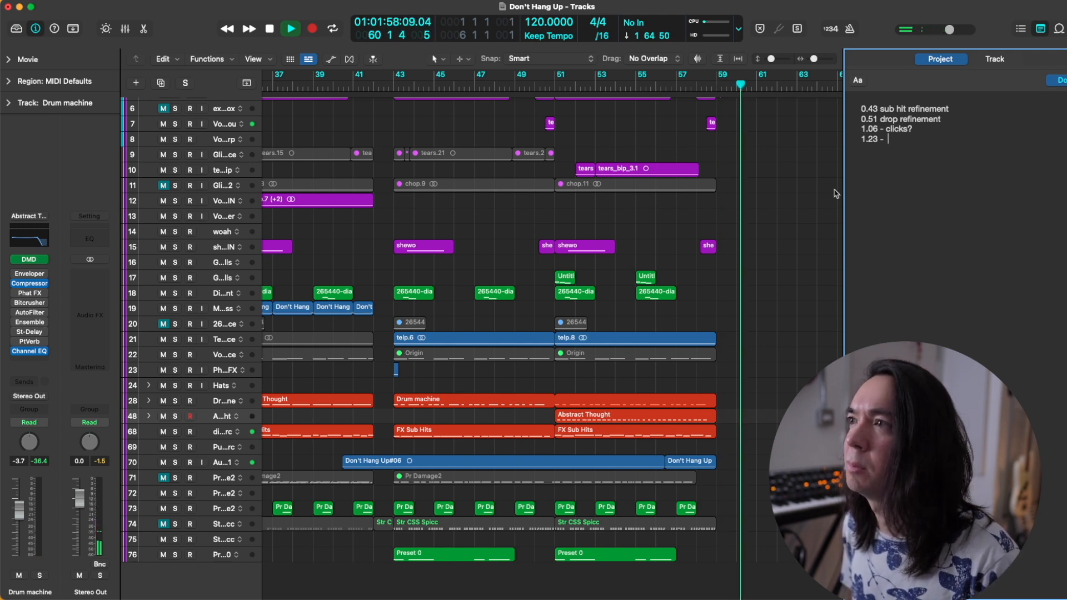
pyautogui.write('drop')
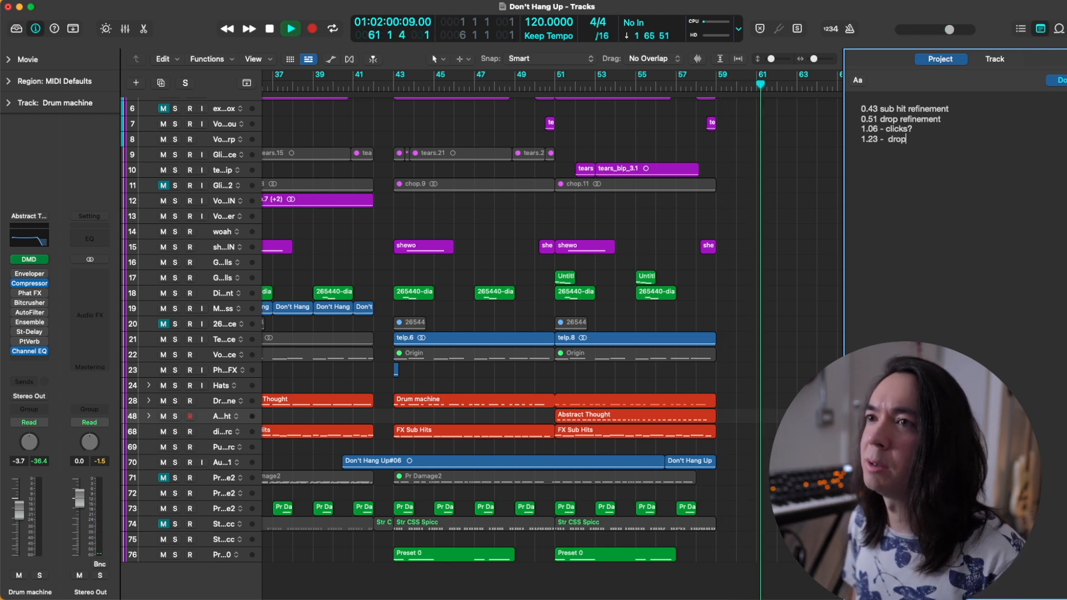
# Stop playback and add the line "build ending" to the project notes
pyautogui.click(788, 207)
pyautogui.press('space')
pyautogui.click(935, 143)
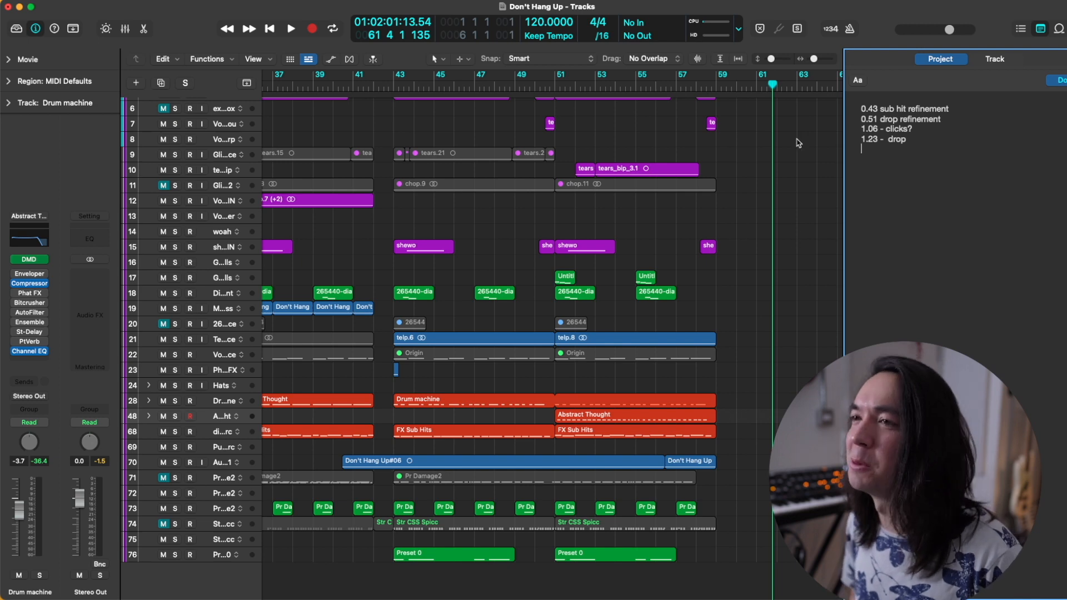
# Place the playhead at bar 55 and widen the track headers to show the full track names
pyautogui.click(639, 83)
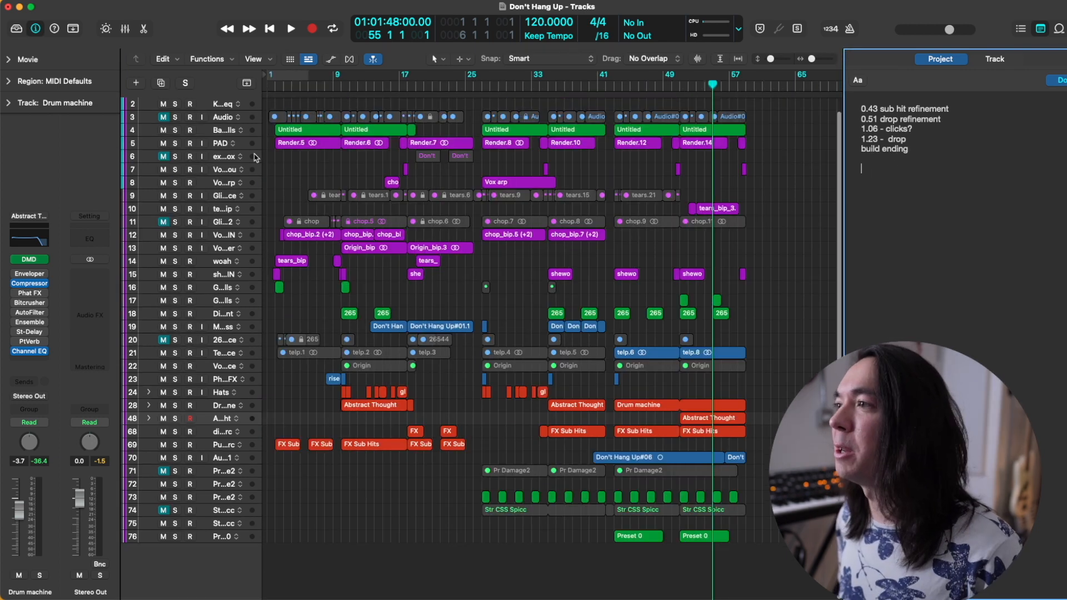
pyautogui.moveTo(259, 150); pyautogui.dragTo(357, 158)
pyautogui.scroll(-3, 436, 196)
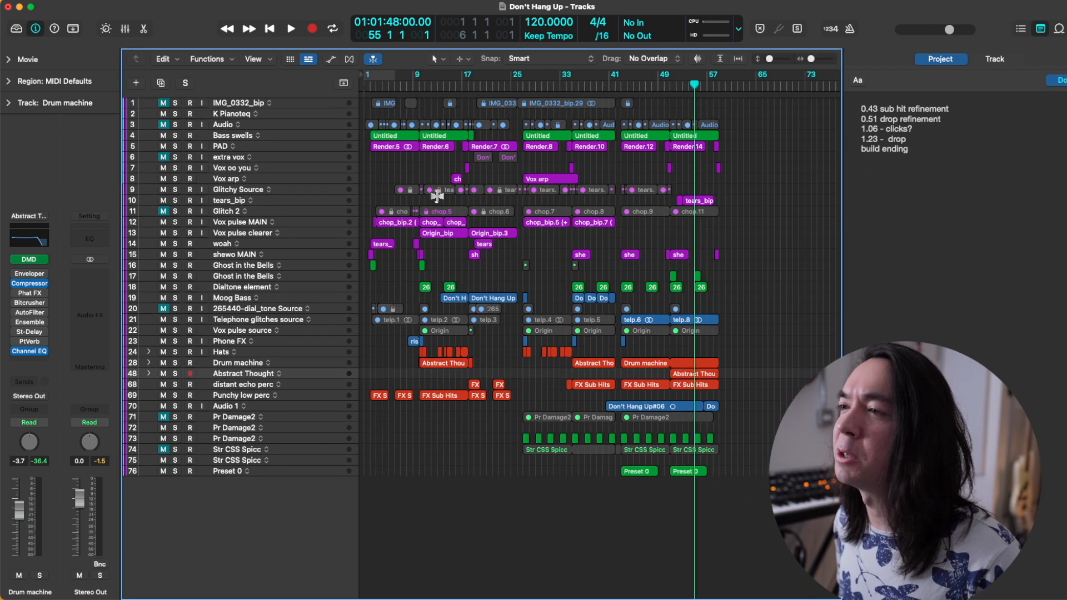
# Delete the first three tracks, IMG_0332_bip, K Pianoteq and Audio, together with their regions
pyautogui.scroll(5, 438, 197)
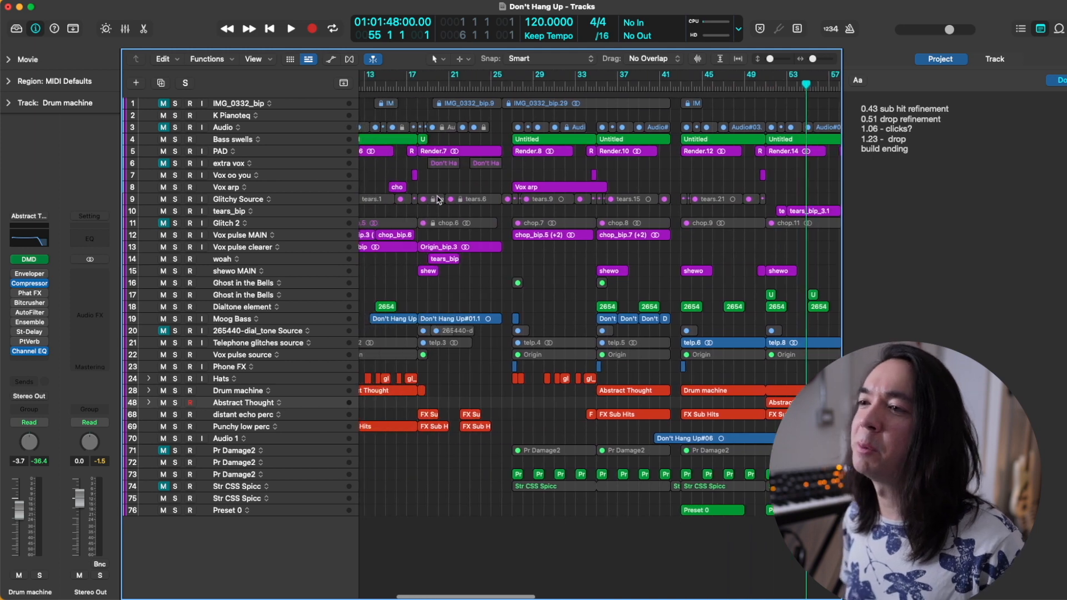
pyautogui.scroll(-5, 544, 202)
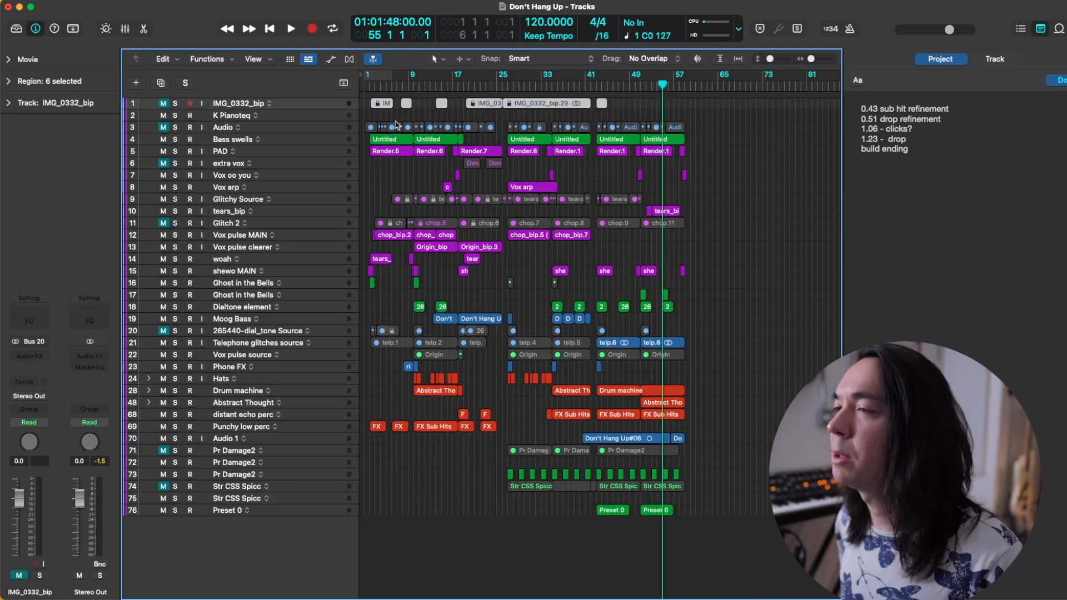
pyautogui.scroll(5, 396, 121)
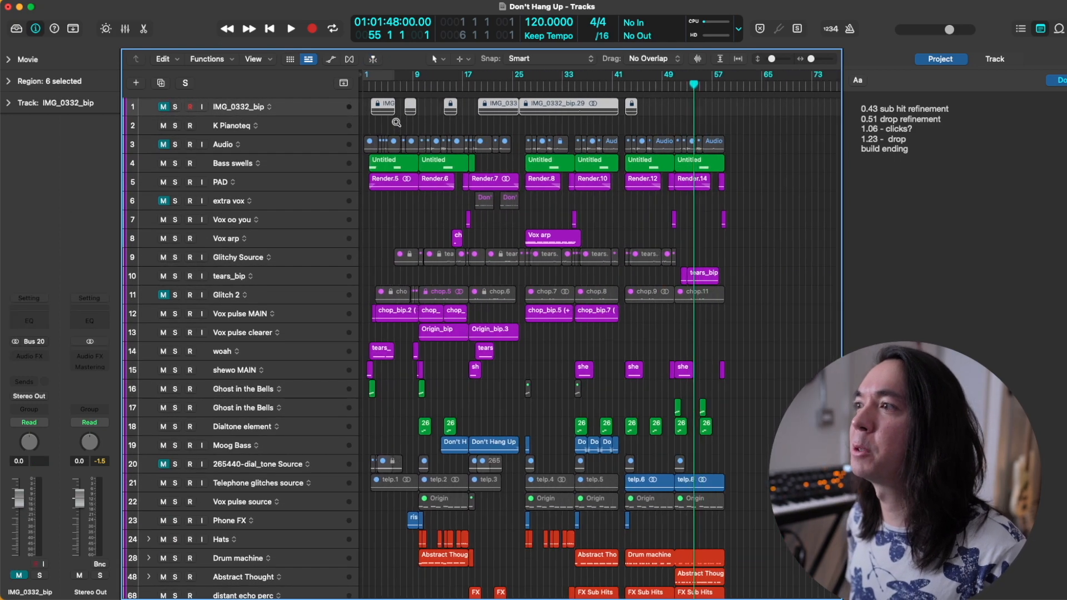
pyautogui.scroll(-5, 297, 147)
pyautogui.scroll(6, 311, 167)
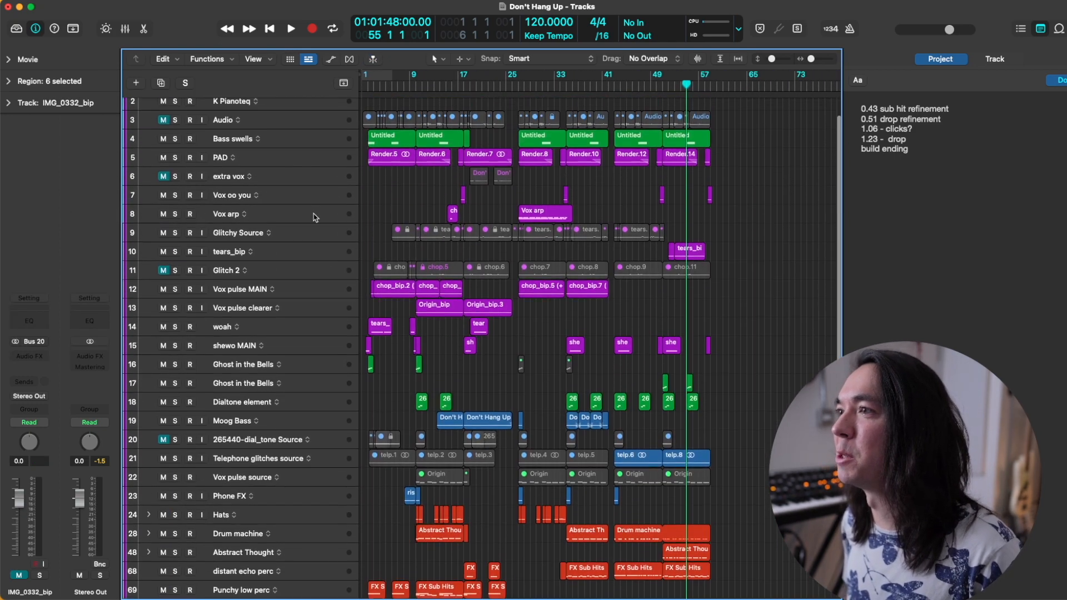
pyautogui.keyDown('shift'); pyautogui.click(303, 146); pyautogui.keyUp('shift')
pyautogui.press('Delete')
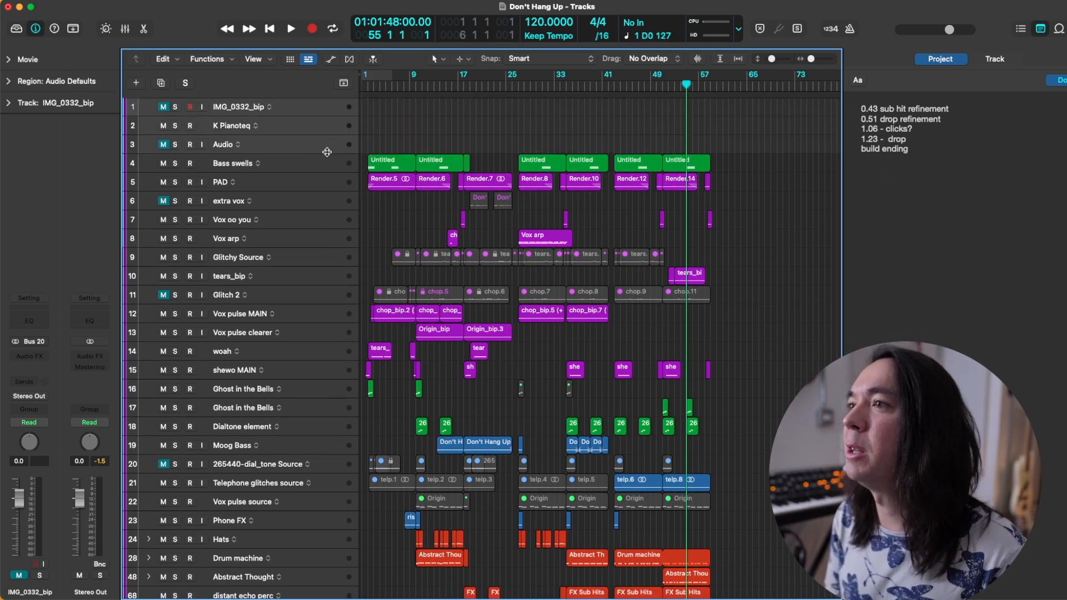
pyautogui.press('super+BackSpace')
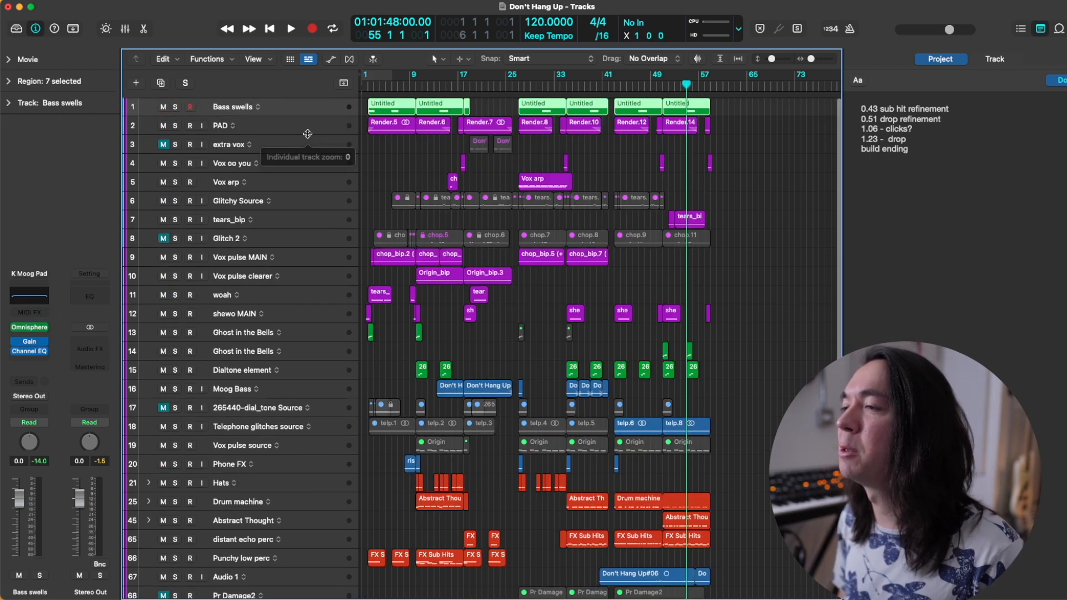
# Delete the muted extra vox track and all regions on the Glitchy Source track
pyautogui.click(311, 146)
pyautogui.press('super+BackSpace')
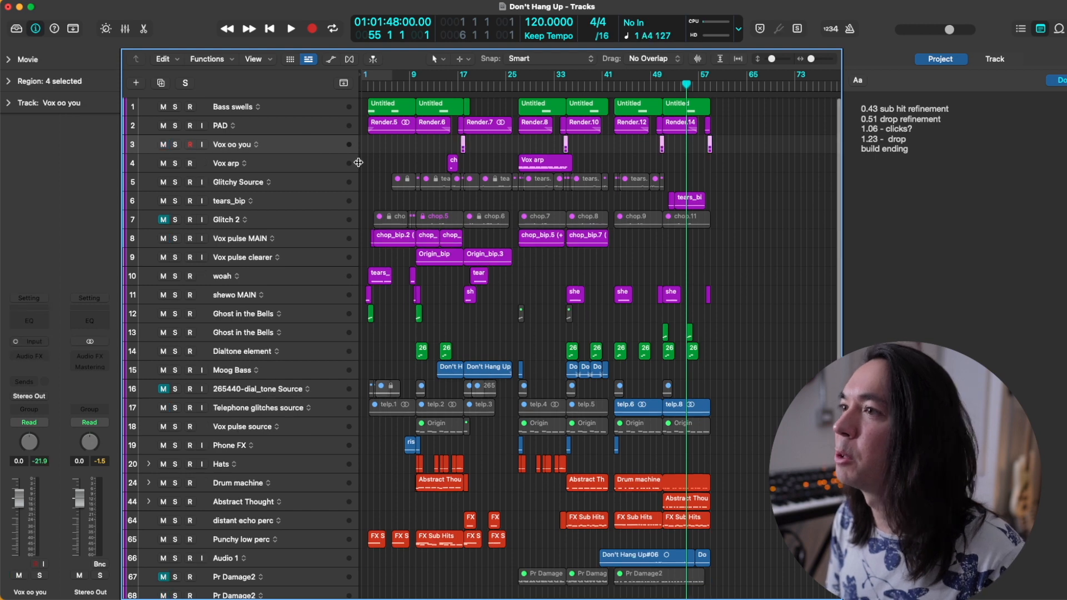
pyautogui.click(290, 187)
pyautogui.press('super+BackSpace')
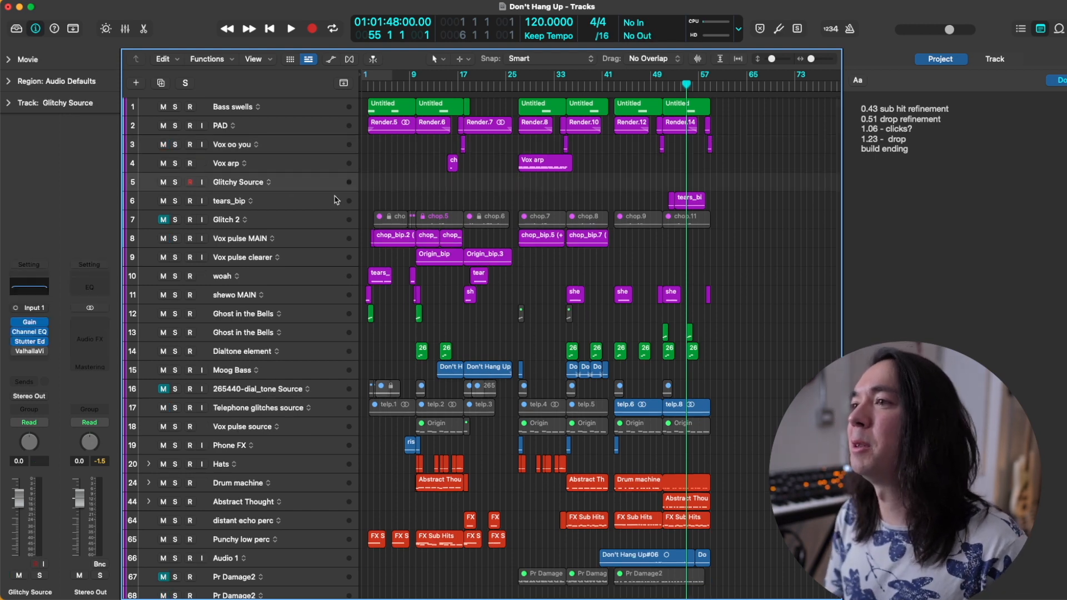
# Delete the muted Glitch 2 track together with its chop regions
pyautogui.click(311, 200)
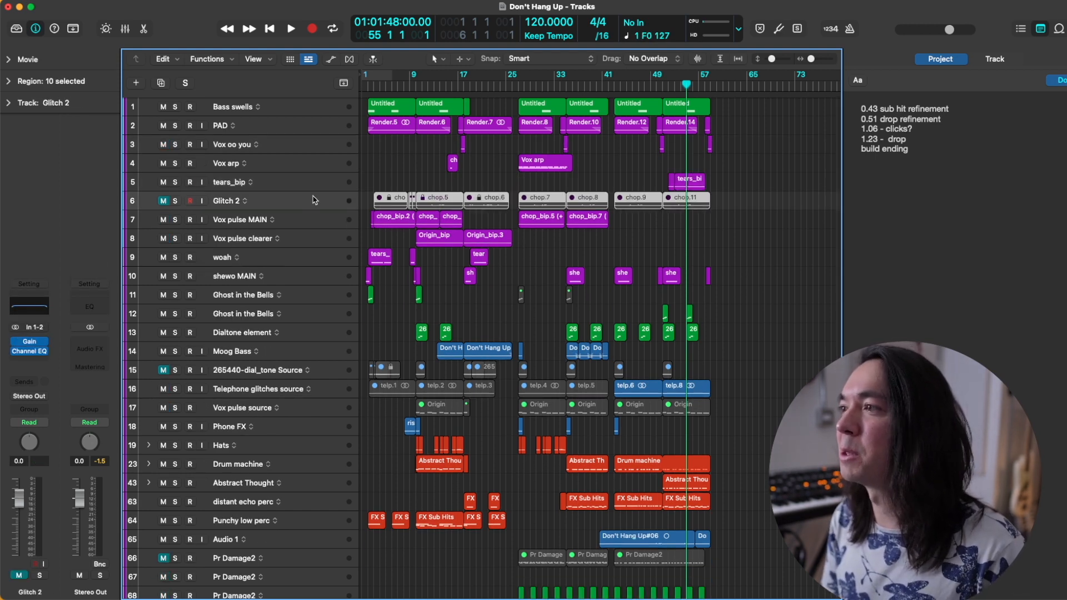
pyautogui.press('BackSpace')
pyautogui.press('super+BackSpace')
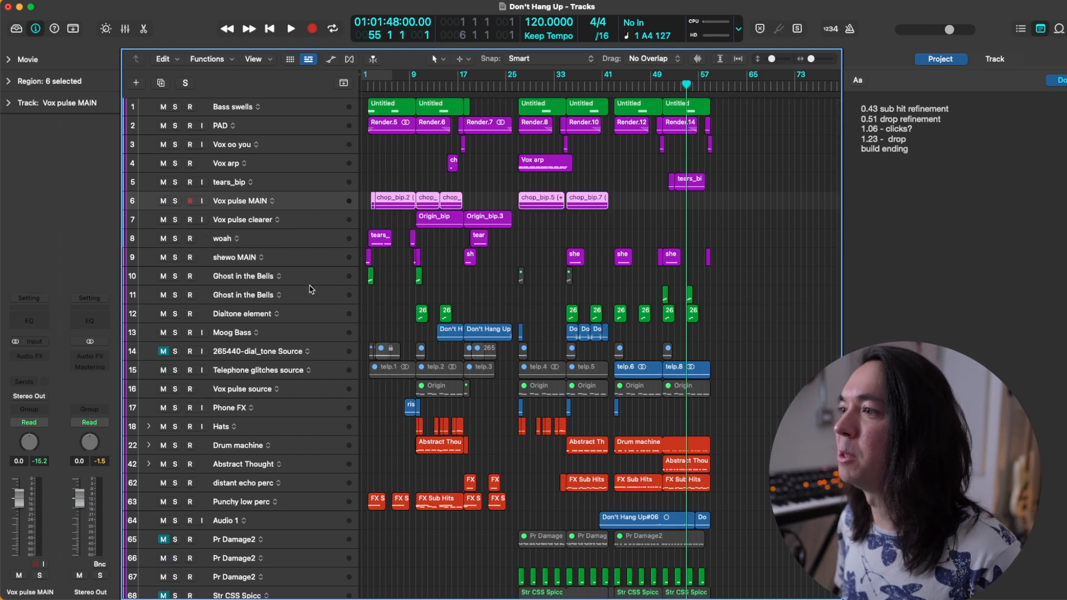
# Delete the muted 265440-dial_tone Source track and the Vox pulse source track
pyautogui.click(311, 289)
pyautogui.click(334, 279)
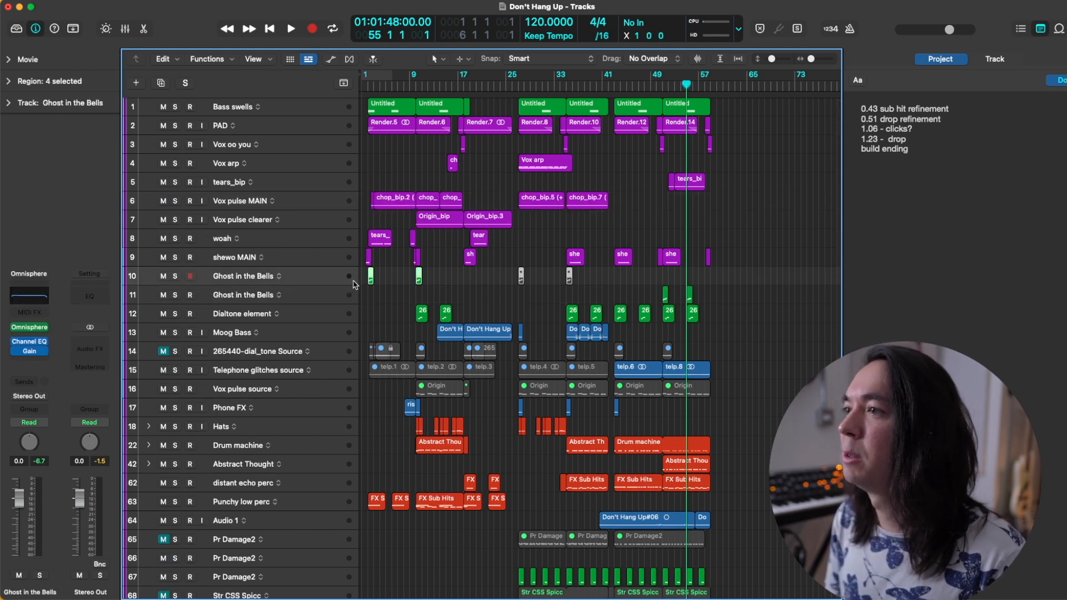
pyautogui.click(309, 339)
pyautogui.click(300, 358)
pyautogui.press('super+BackSpace')
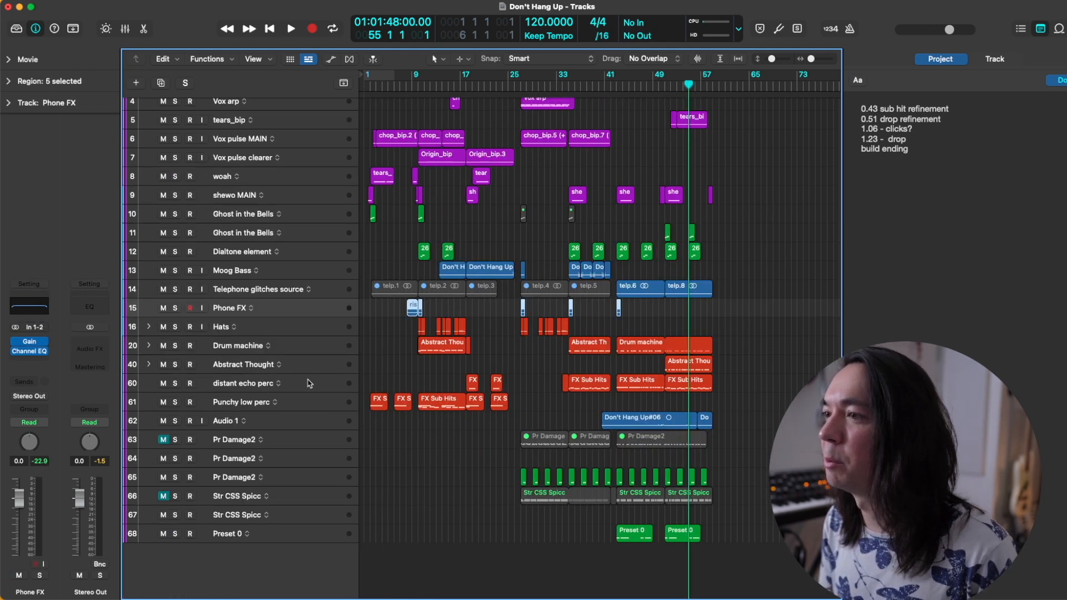
# Delete the muted Pr Damage2 track together with its regions
pyautogui.click(329, 441)
pyautogui.press('BackSpace')
pyautogui.press('super+BackSpace')
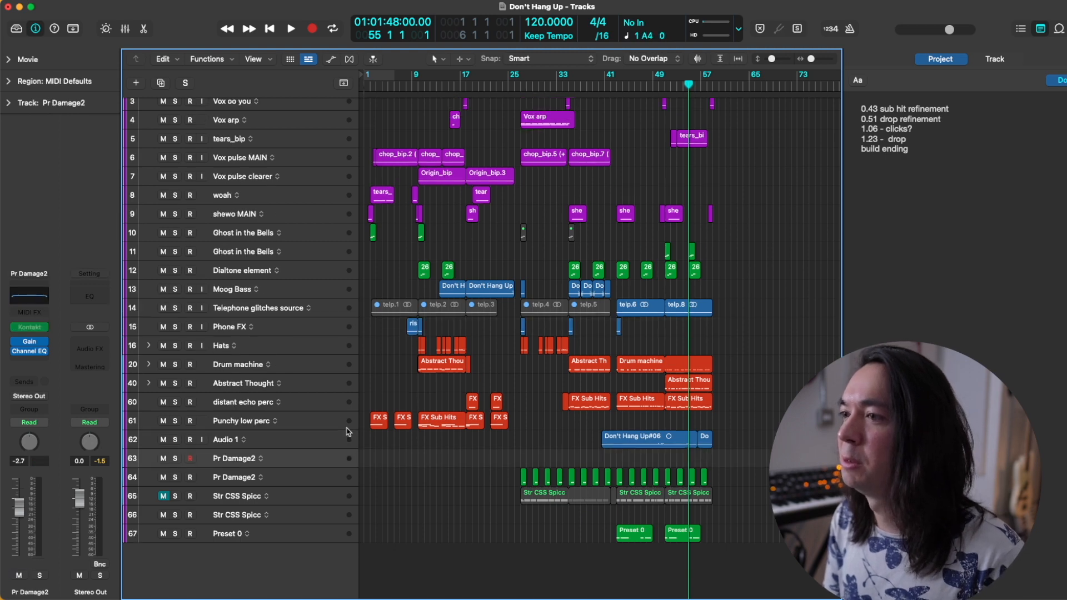
# Unmute and solo the Str CSS Spicc track with regions and listen to it from around bar 45
pyautogui.click(319, 503)
pyautogui.scroll(5, 453, 426)
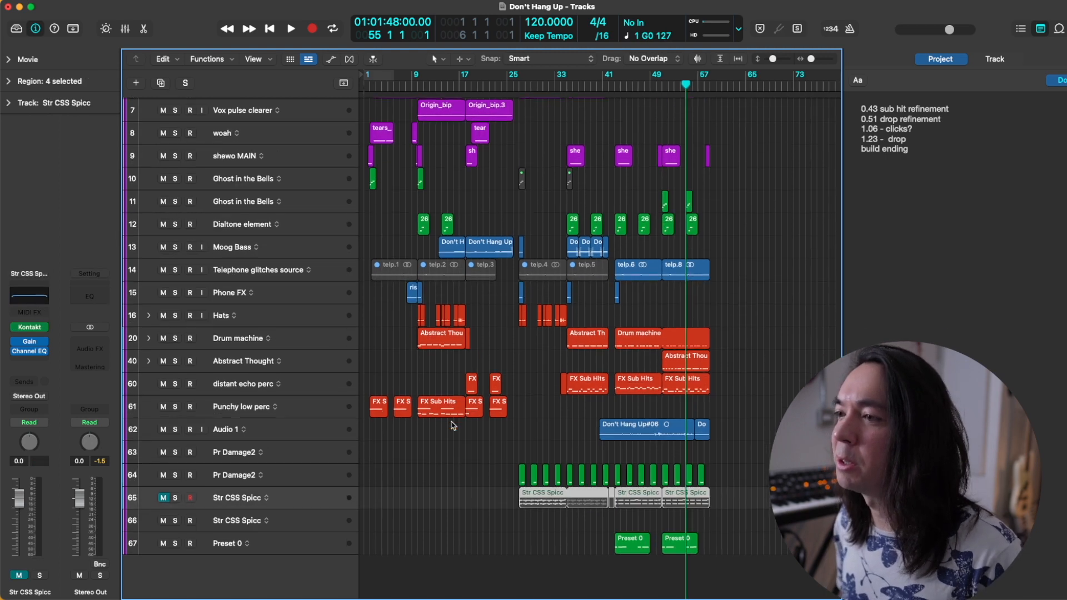
pyautogui.click(164, 516)
pyautogui.click(175, 516)
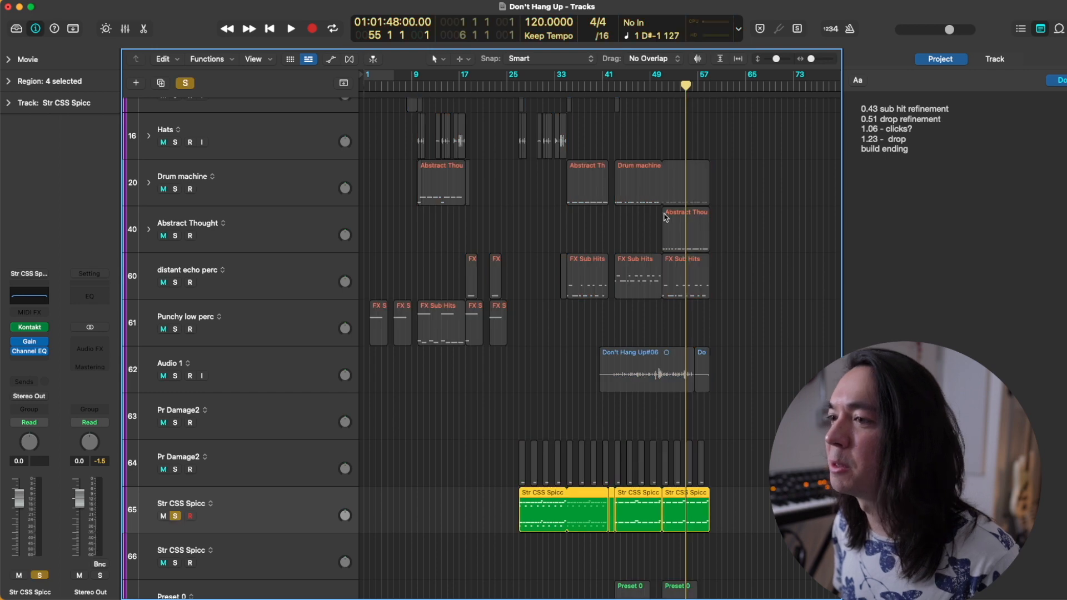
pyautogui.press('space')
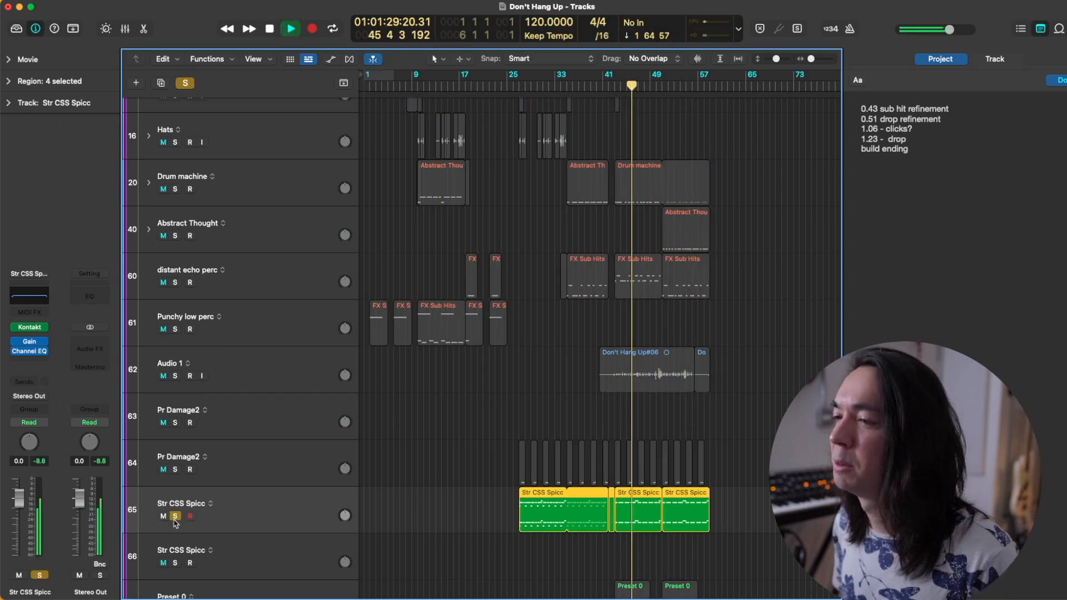
pyautogui.press('space')
# Unsolo the Str CSS Spicc track and listen to it within the full mix from around bar 45
pyautogui.press('s')
pyautogui.press('z')
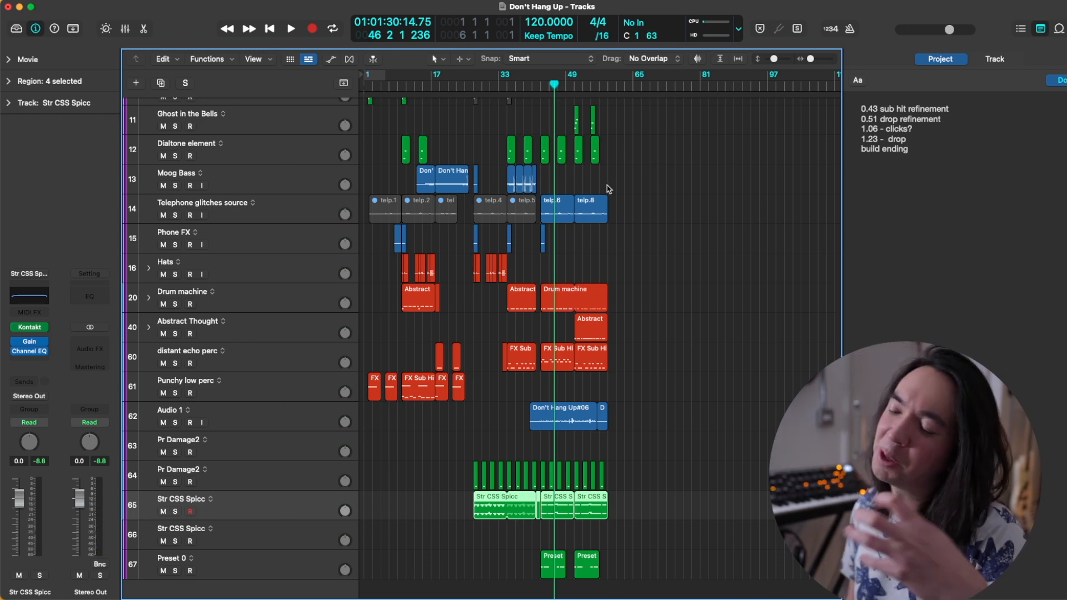
pyautogui.press('super+Right')
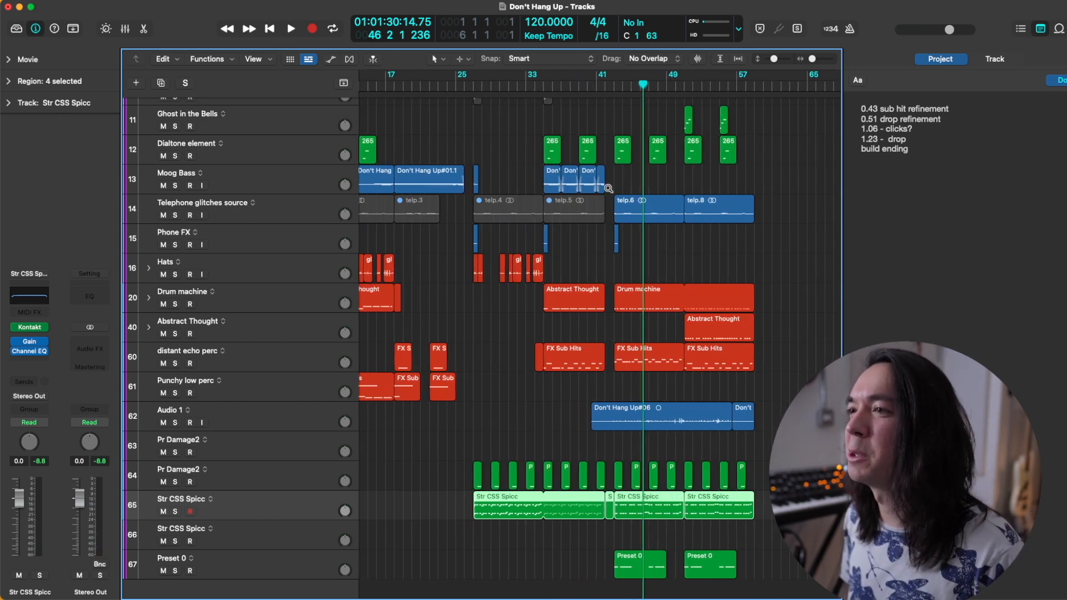
pyautogui.press('space')
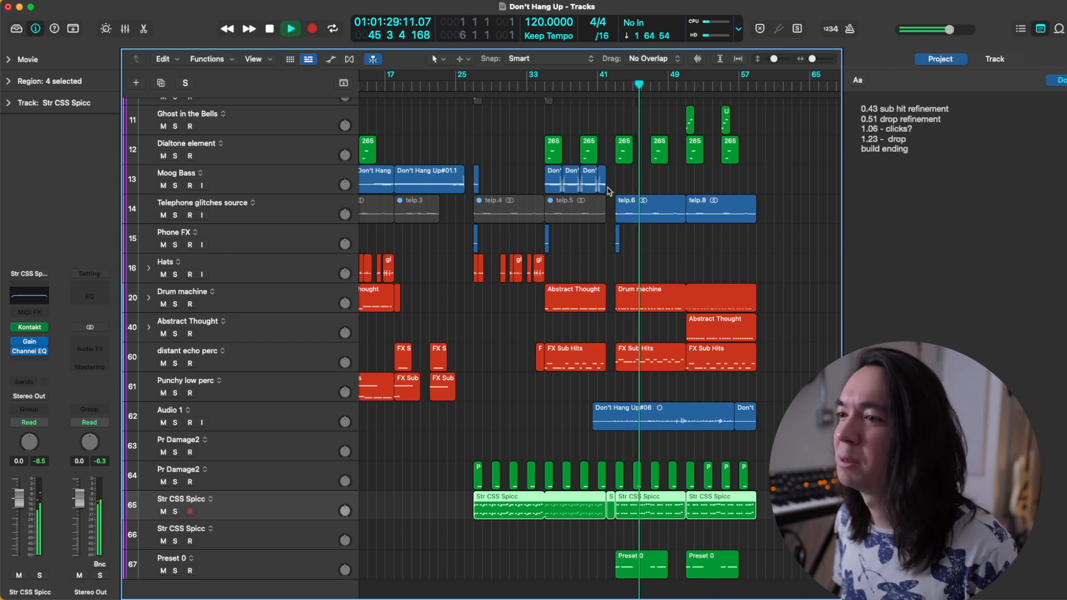
pyautogui.press('space')
# Delete both Str CSS Spicc tracks with their regions and the empty Pr Damage2 track
pyautogui.keyDown('ctrl'); pyautogui.keyDown('alt'); pyautogui.click(441, 467); pyautogui.keyUp('alt'); pyautogui.keyUp('ctrl')
pyautogui.hscroll(-5, 458, 468)
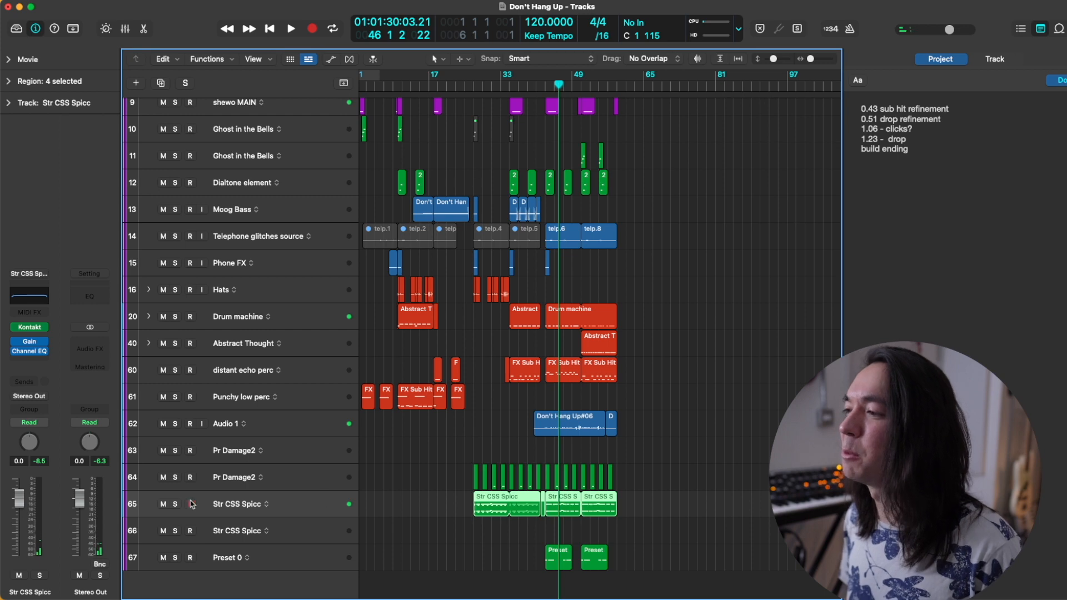
pyautogui.press('Delete')
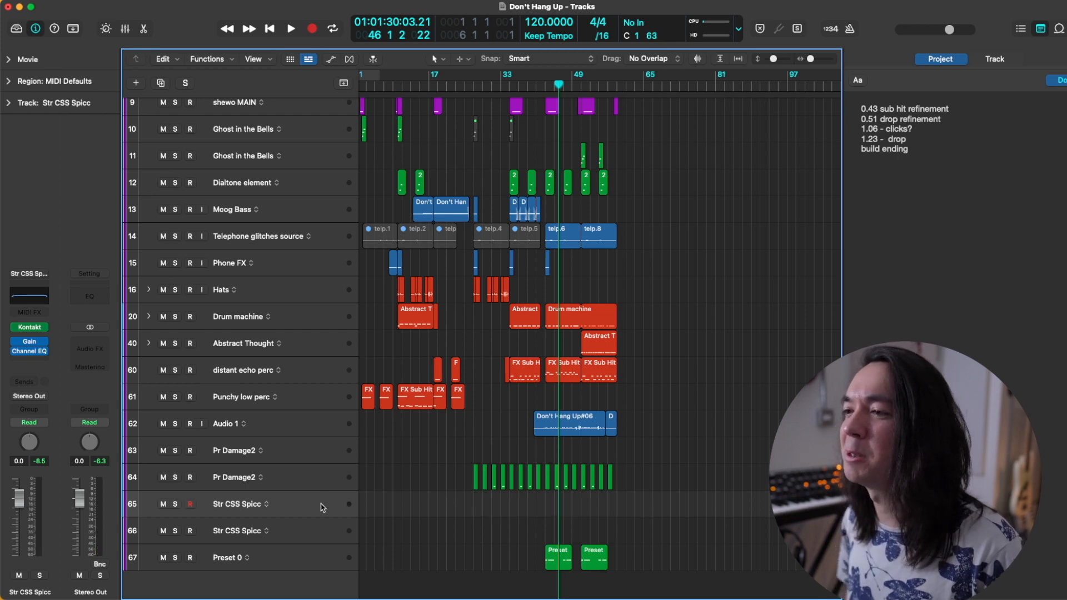
pyautogui.press('Delete')
pyautogui.scroll(-2, 288, 526)
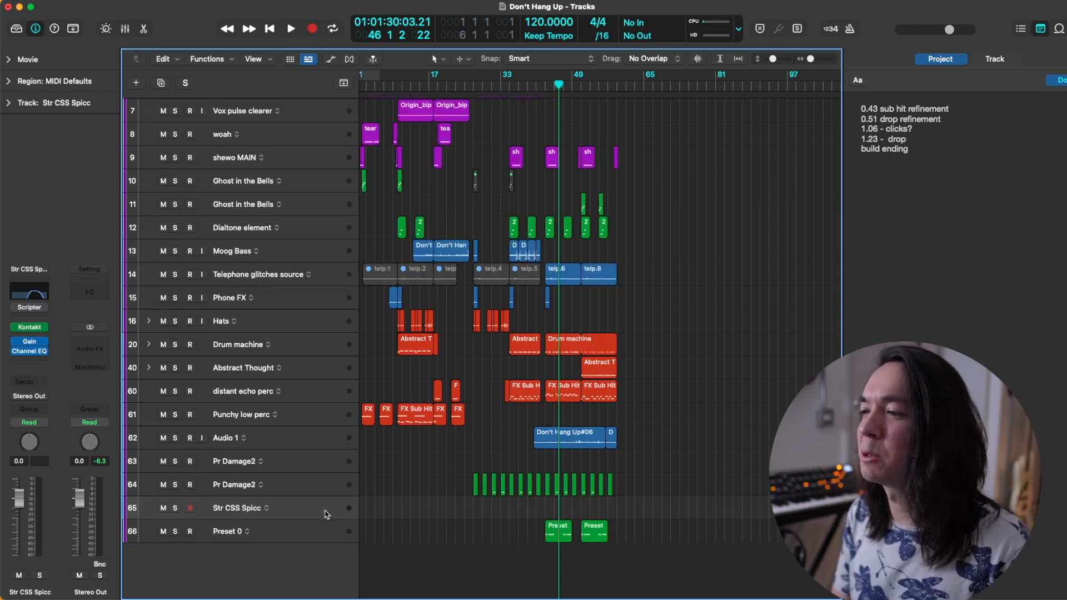
pyautogui.press('Delete')
pyautogui.click(304, 493)
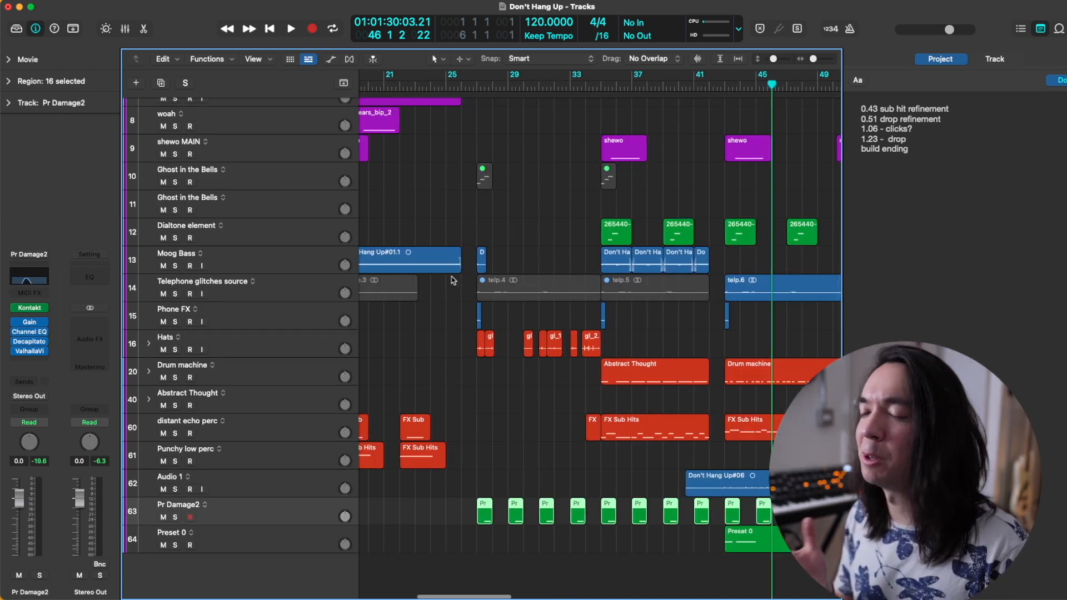
# Look over the whole arrangement, checking the remaining tracks and regions from Bass swells down to Preset 0
pyautogui.hscroll(3, 453, 280)
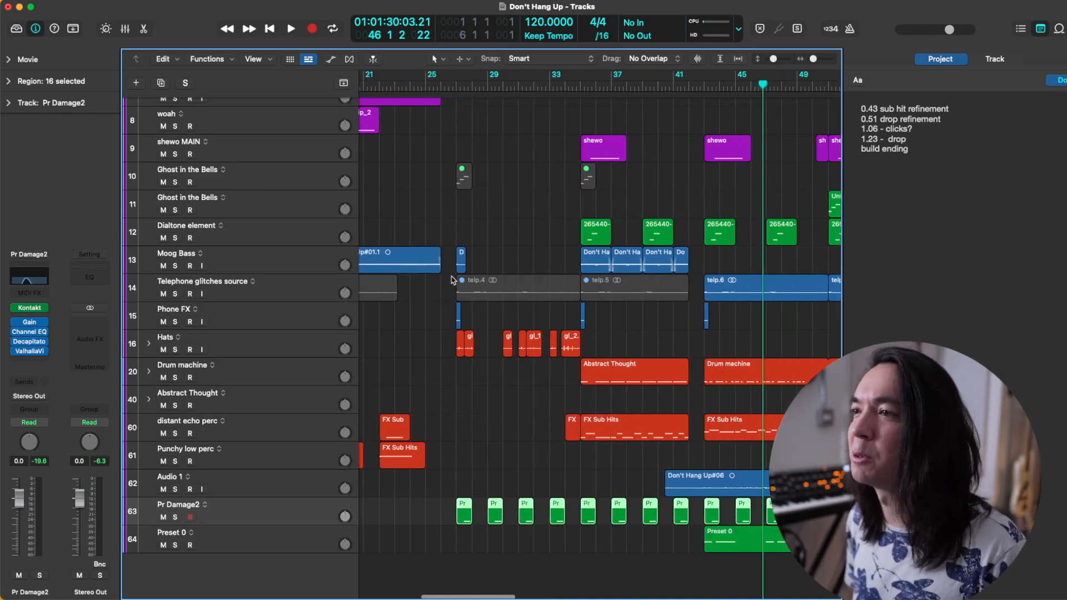
pyautogui.press('super+Left')
pyautogui.hscroll(-2, 453, 281)
pyautogui.press('super+Left')
pyautogui.press('super+Left')
pyautogui.press('super+Up')
pyautogui.scroll(2, 454, 280)
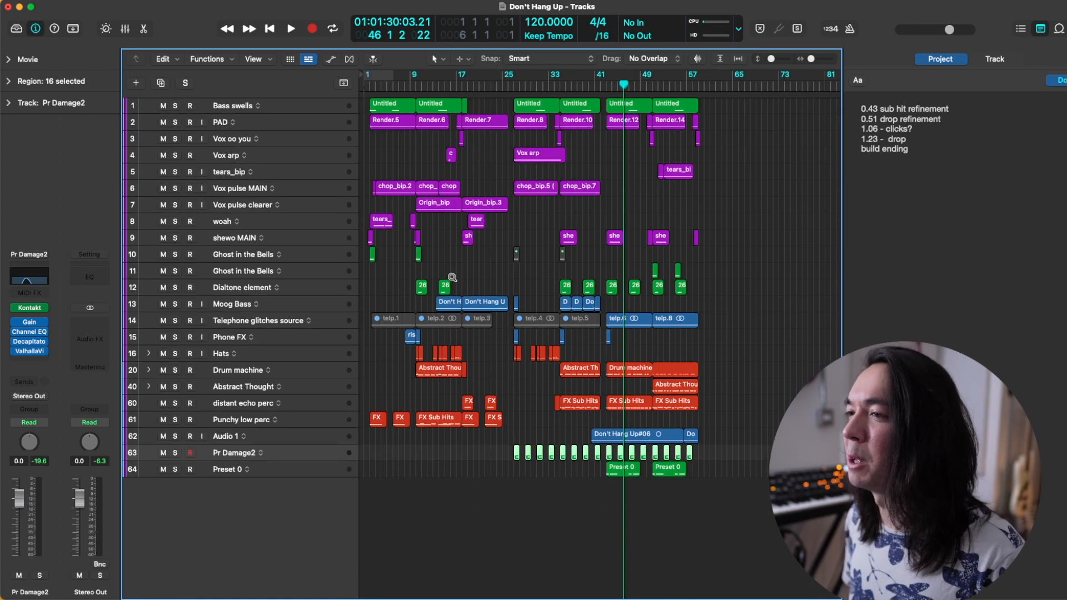
pyautogui.hscroll(3, 454, 280)
pyautogui.hscroll(-1, 454, 280)
pyautogui.hscroll(-1, 453, 280)
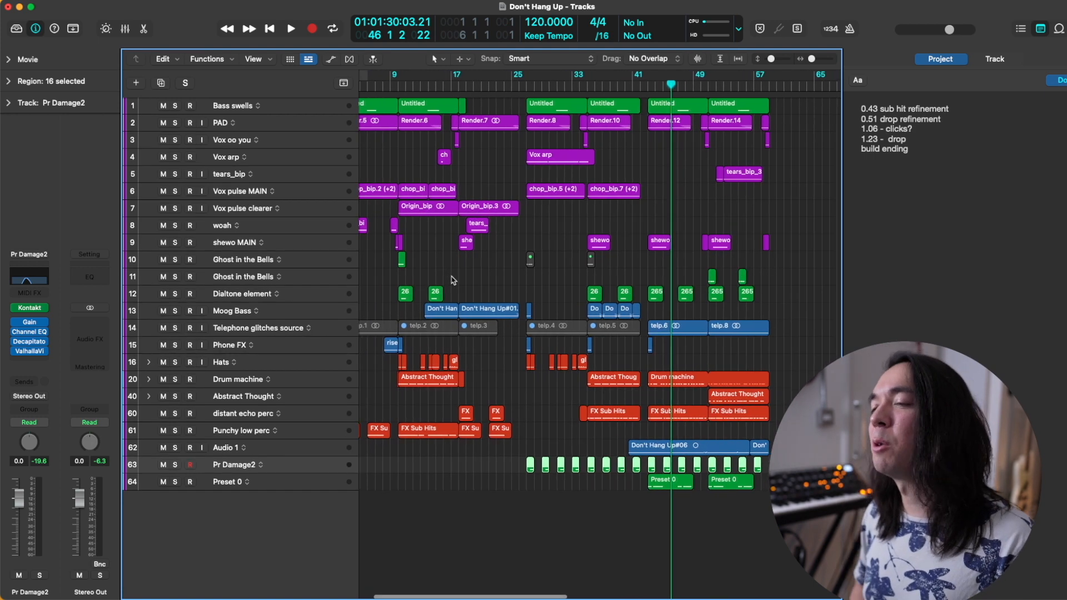
pyautogui.hscroll(-2, 444, 261)
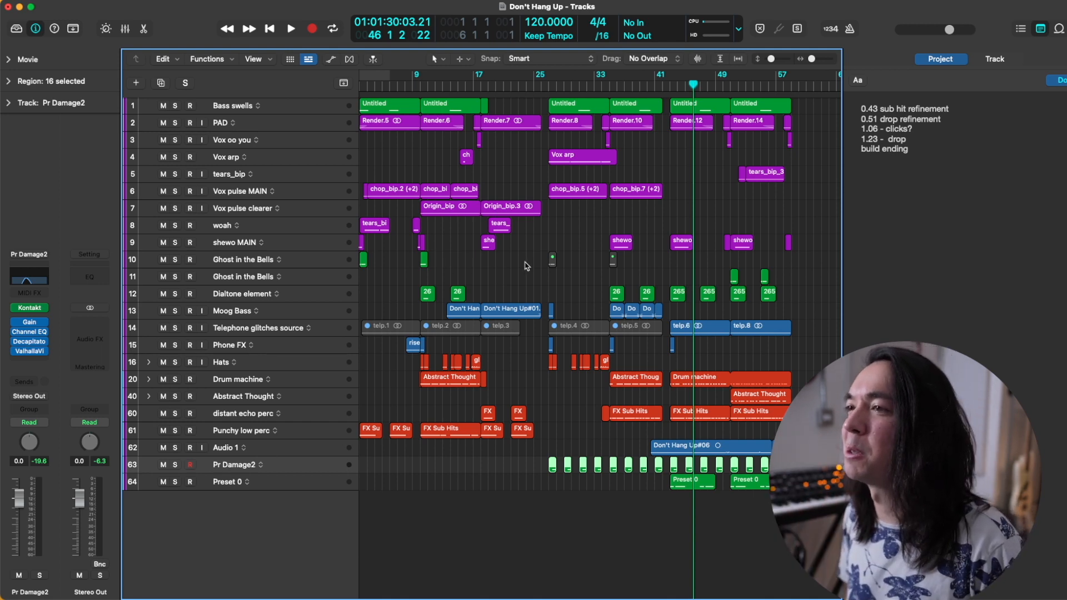
pyautogui.press('z')
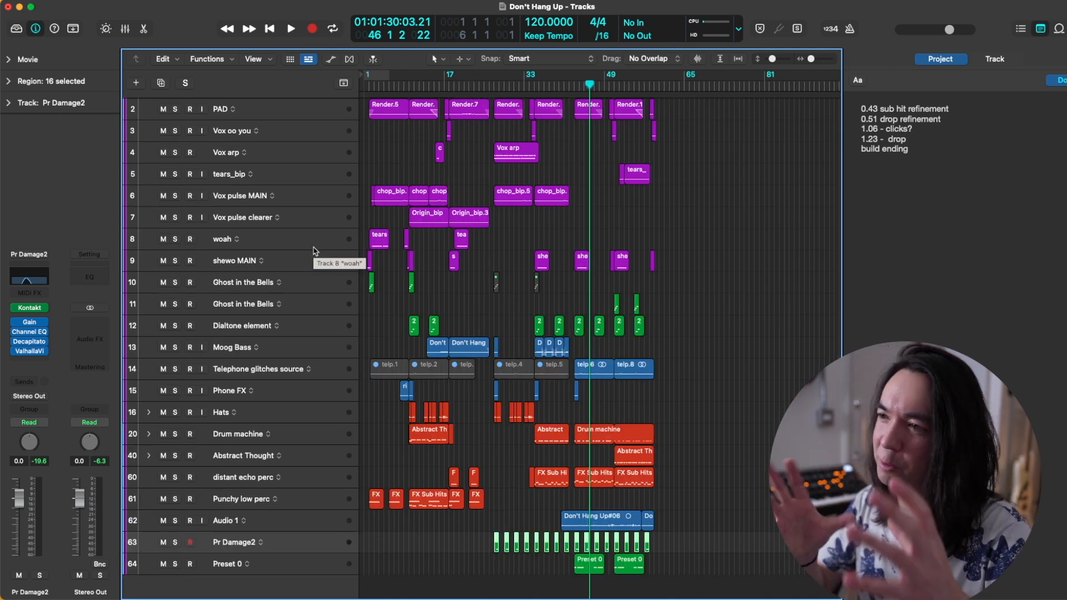
pyautogui.scroll(1, 325, 260)
pyautogui.hscroll(1, 325, 259)
pyautogui.hscroll(-1, 389, 75)
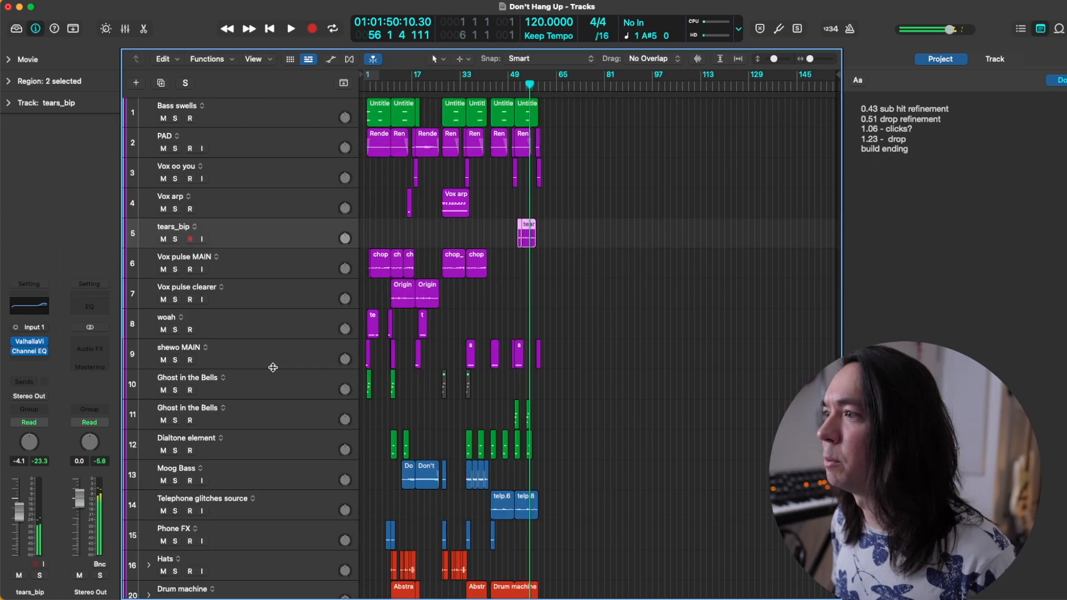
# Group the two Ghost in the Bells tracks into a summing stack named Bells
pyautogui.click(272, 364)
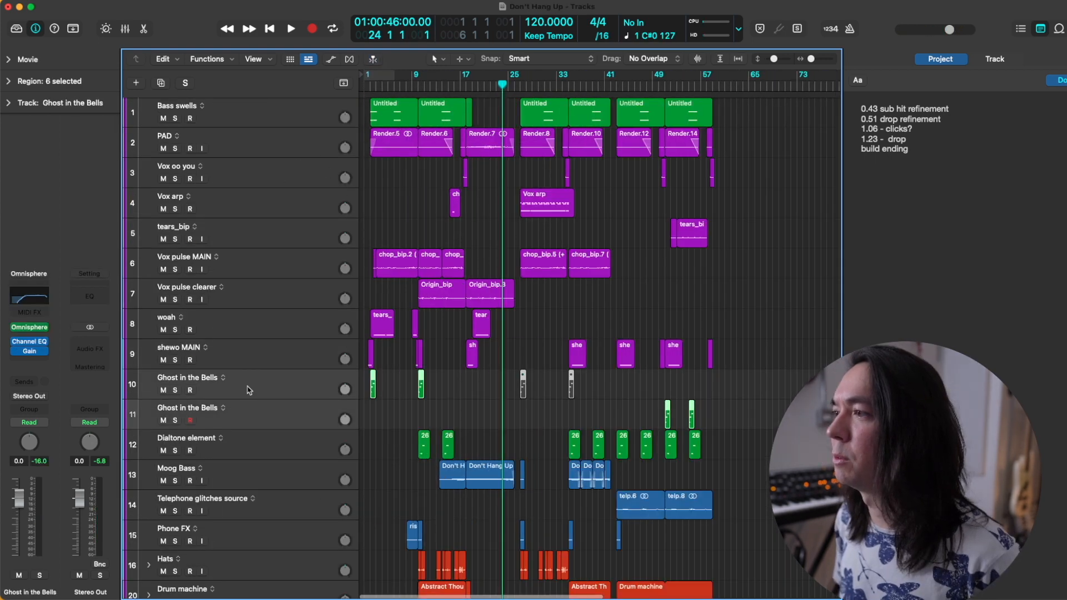
pyautogui.press('shift+super+d')
pyautogui.write('Be')
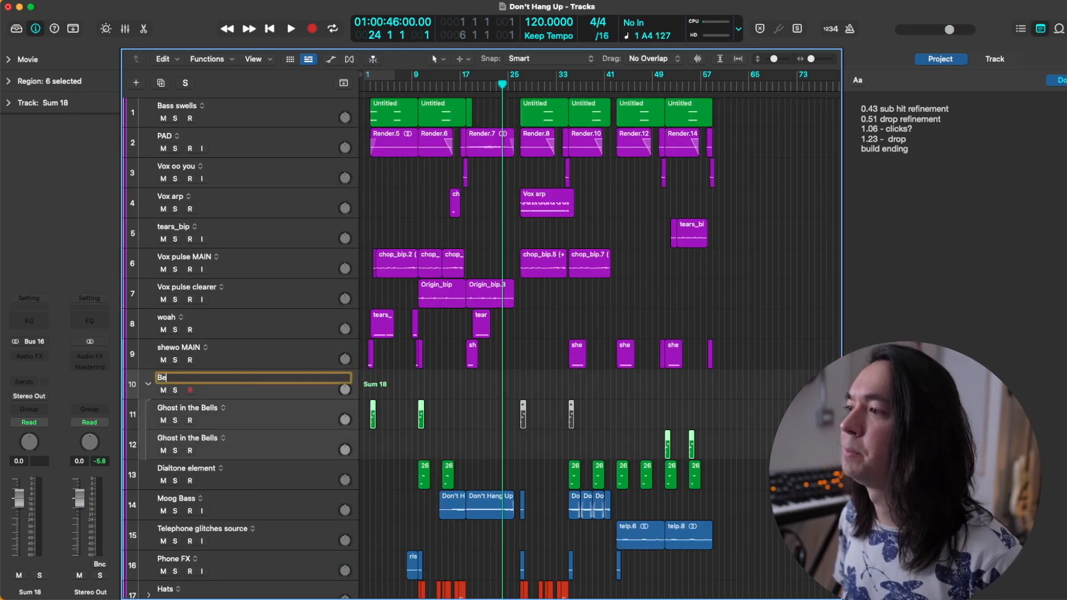
pyautogui.write('lls')
pyautogui.press('Return')
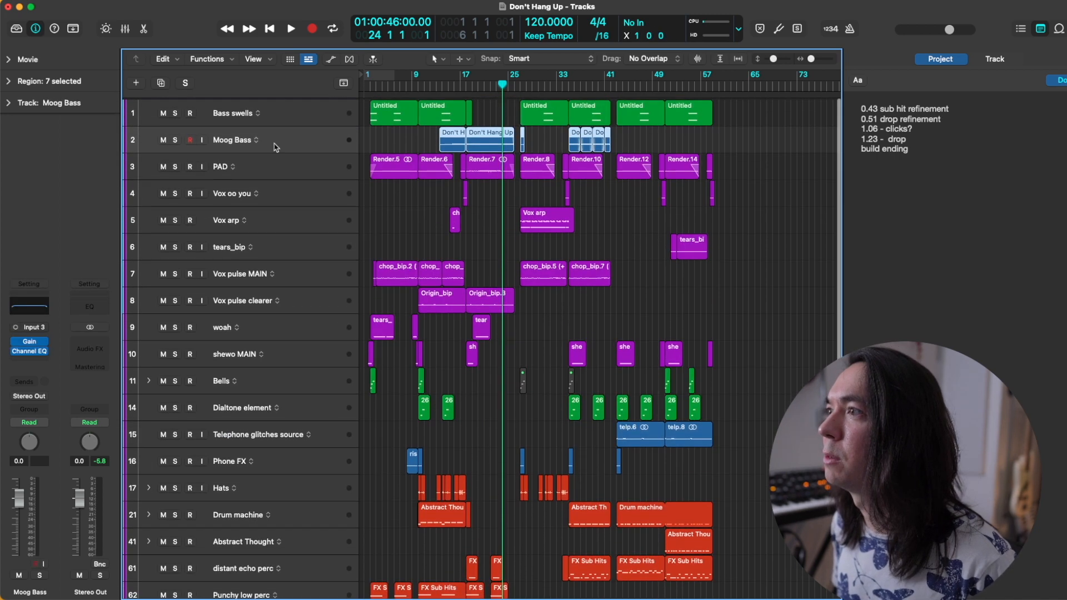
# Recolor the Bass swells and Moog Bass tracks lime green and the Bells and Dialtone element tracks orange
pyautogui.hotkey('alt', 'c')
pyautogui.click(254, 301)
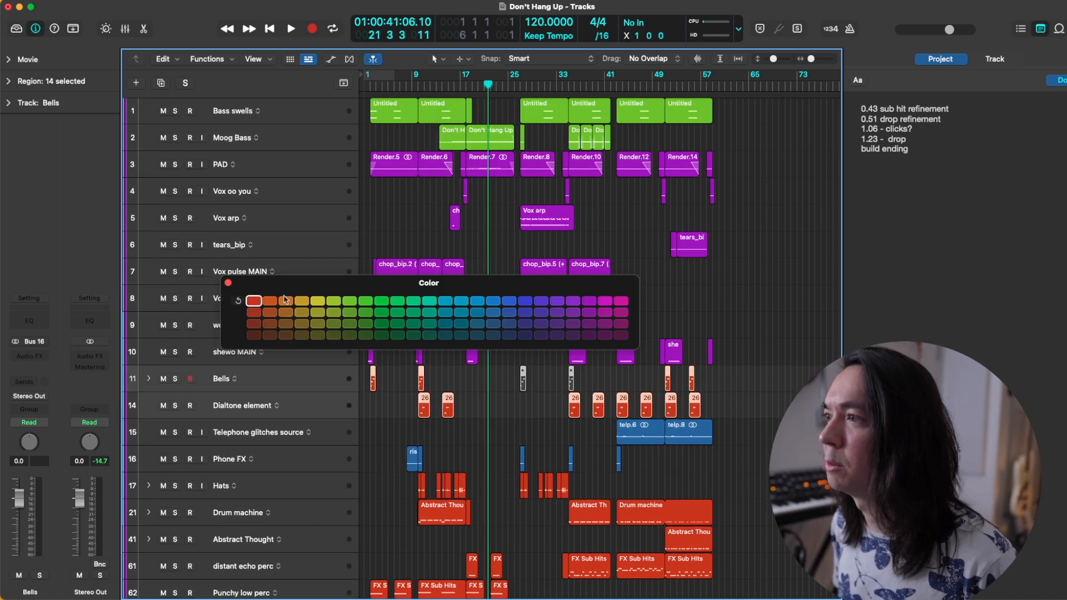
pyautogui.click(285, 300)
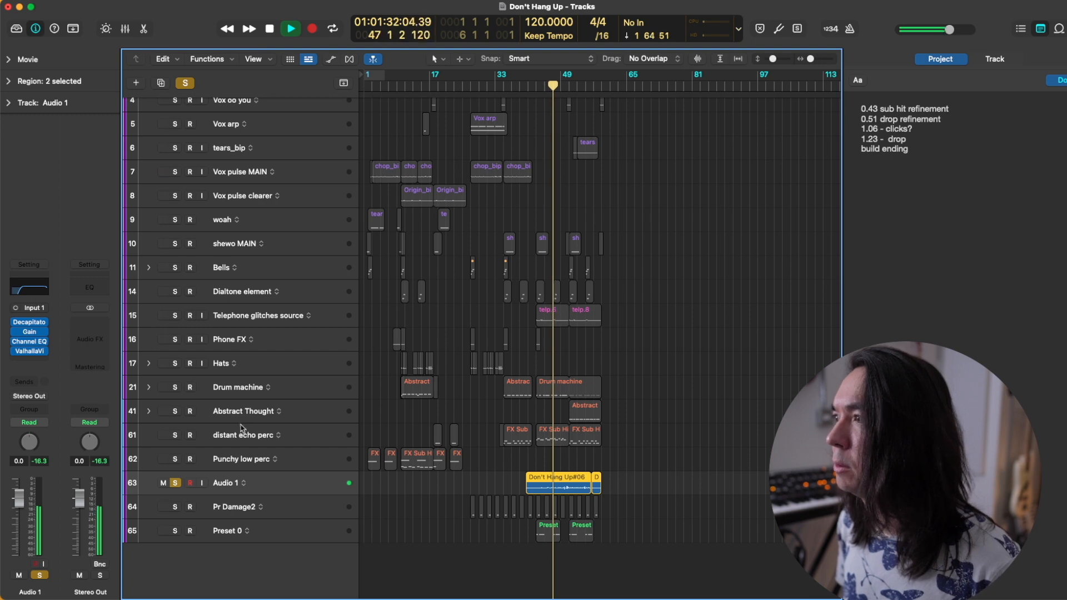
# Stop playback and take the Audio 1 track out of solo
pyautogui.press('space')
pyautogui.click(176, 484)
pyautogui.press('super+Down')
pyautogui.press('super+Right')
pyautogui.press('super+Down')
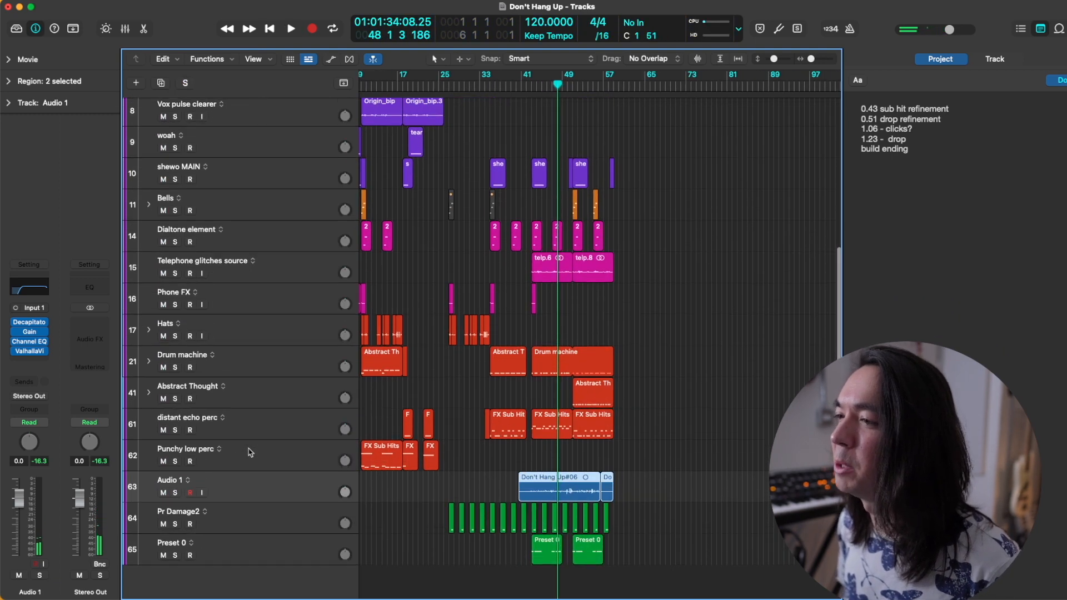
# Solo all tracks from Phone FX through Pr Damage2 and listen to them from bar 47
pyautogui.hscroll(2, 258, 446)
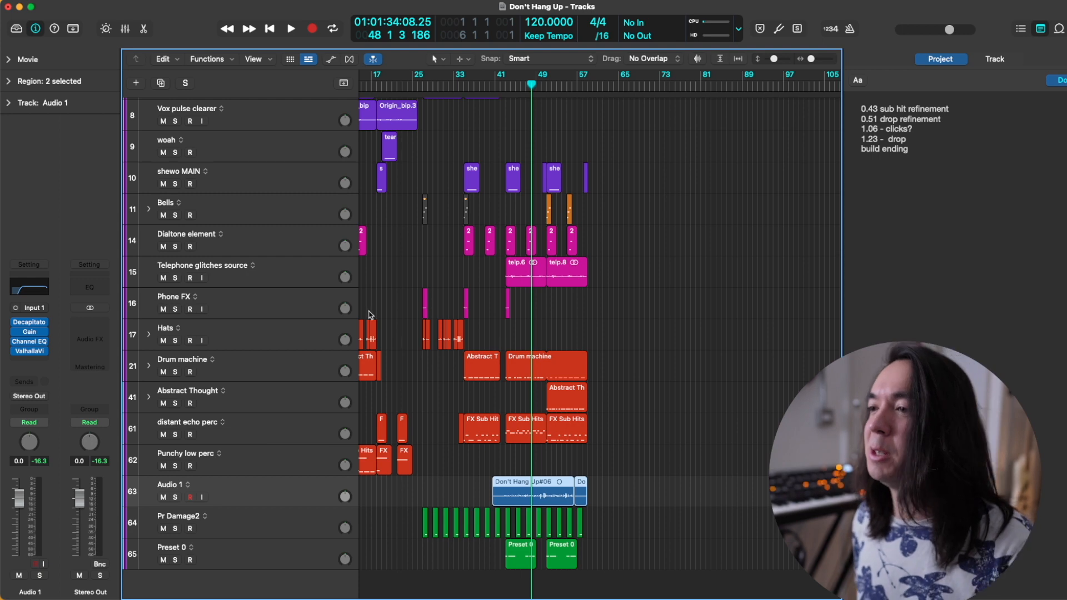
pyautogui.scroll(3, 364, 310)
pyautogui.hscroll(3, 362, 303)
pyautogui.click(505, 87)
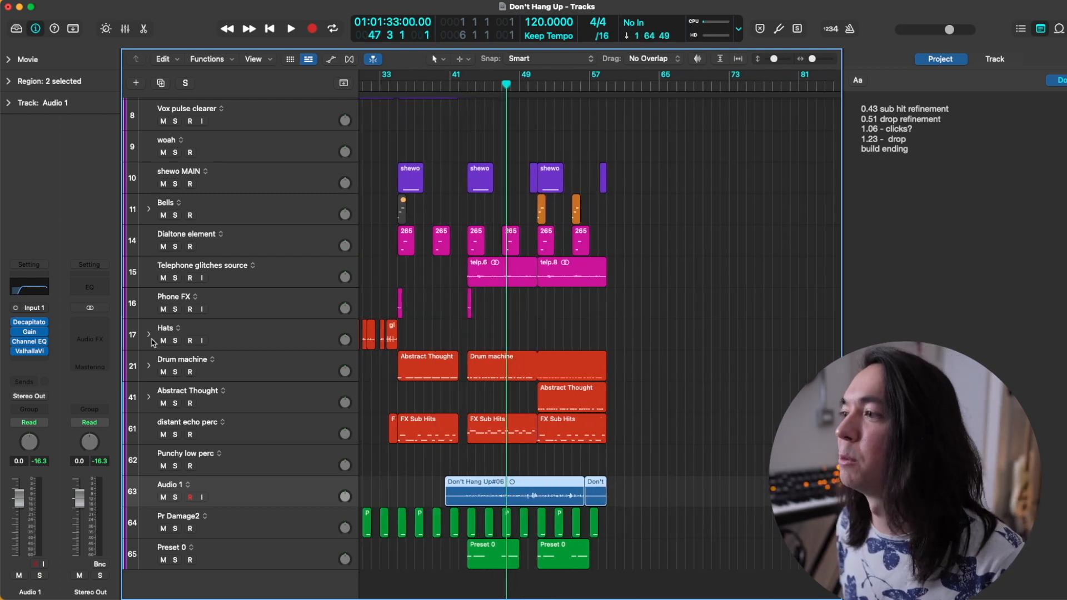
pyautogui.moveTo(177, 311); pyautogui.dragTo(206, 520)
pyautogui.press('space')
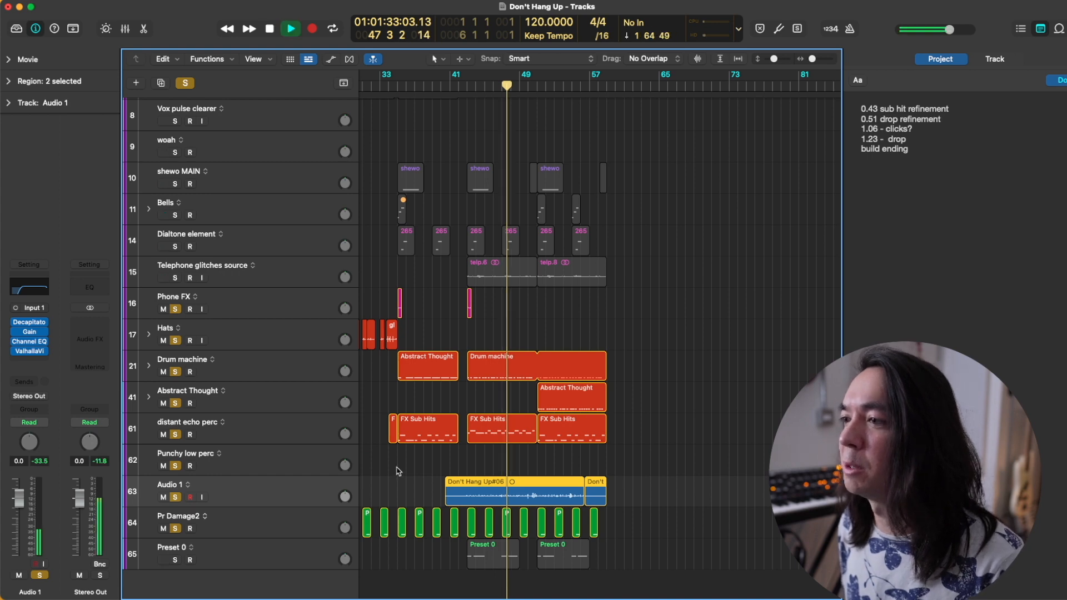
pyautogui.scroll(2, 397, 464)
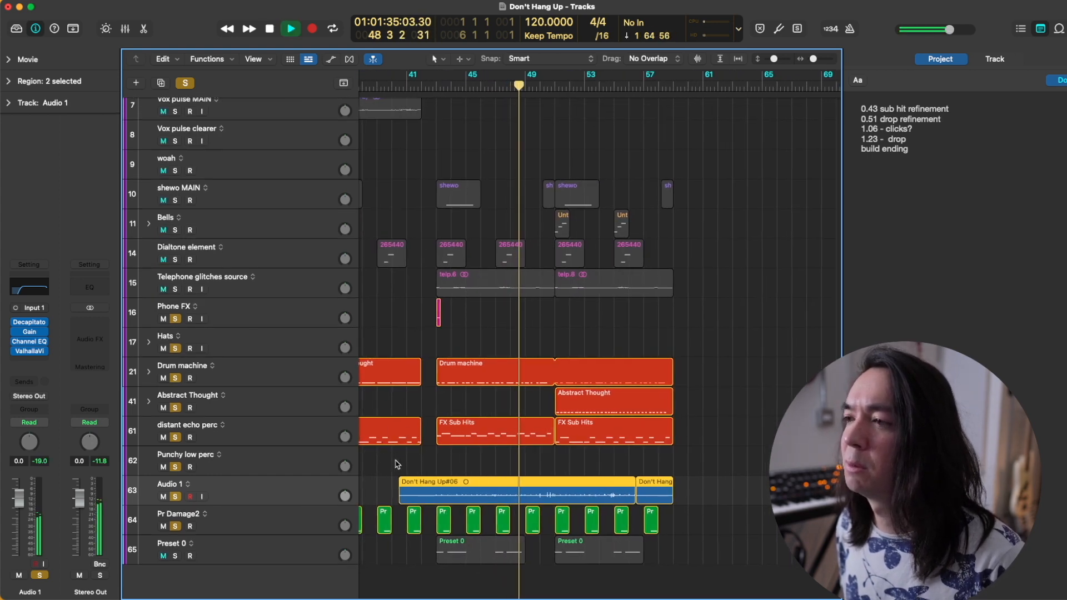
pyautogui.scroll(1, 395, 464)
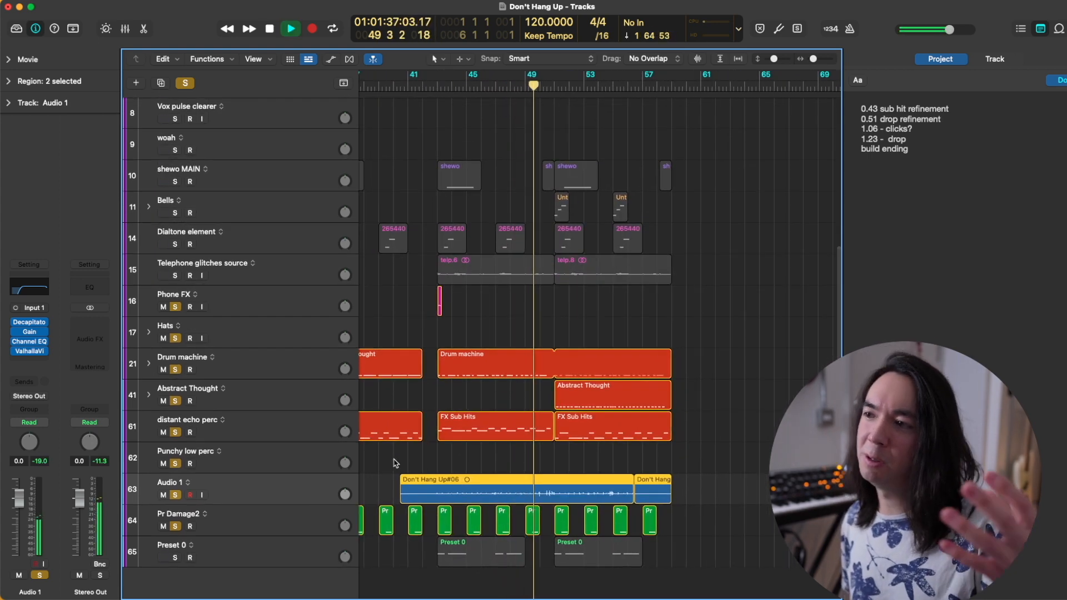
pyautogui.press('space')
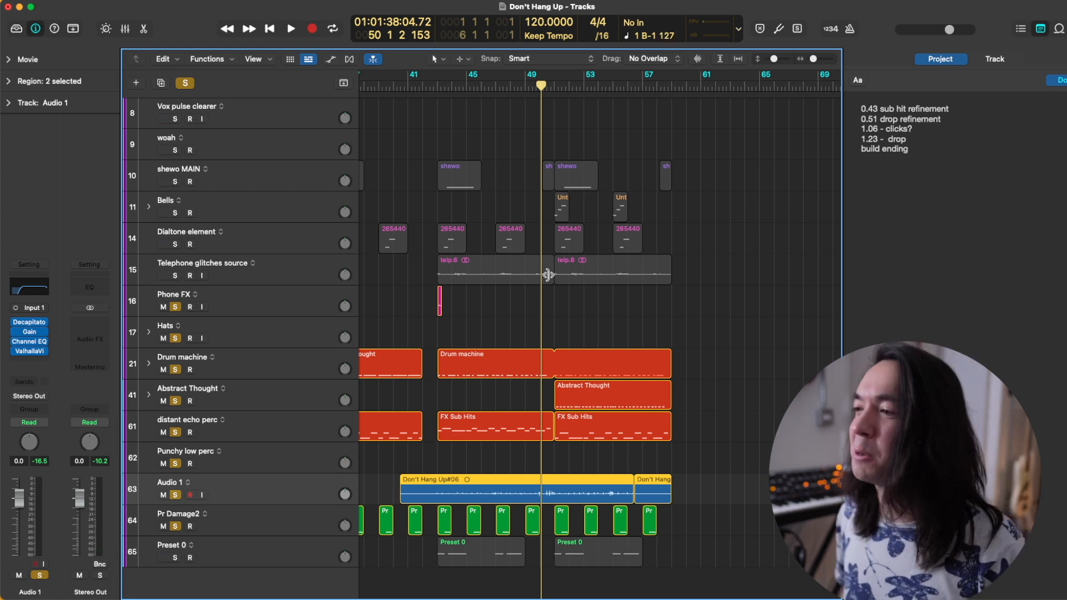
# Clear the solo on all tracks and play the full mix from around bar 47
pyautogui.keyDown('ctrl'); pyautogui.keyDown('alt'); pyautogui.click(532, 299); pyautogui.keyUp('alt'); pyautogui.keyUp('ctrl')
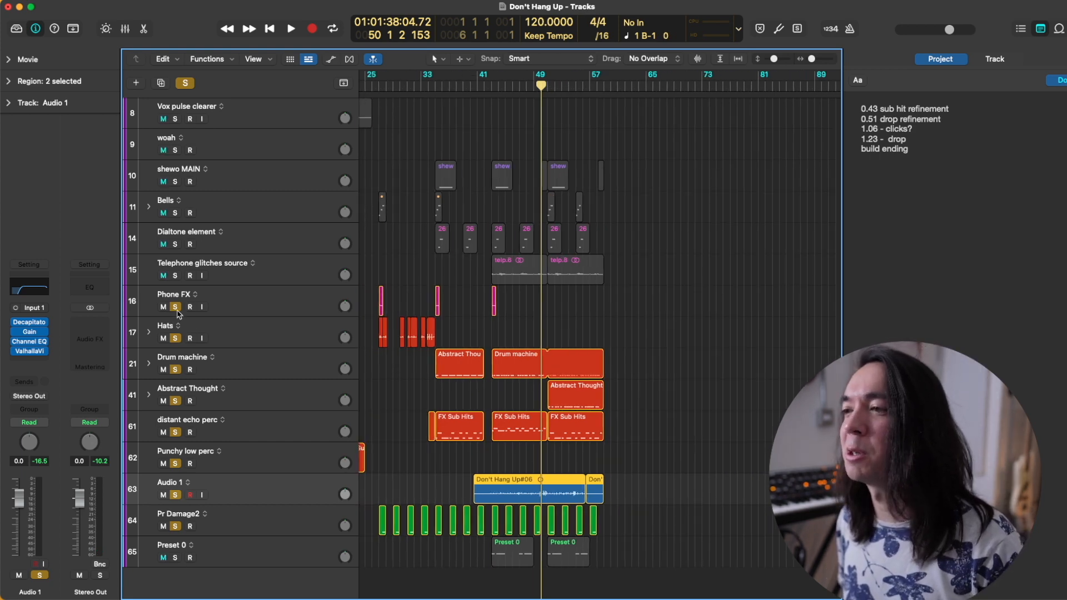
pyautogui.keyDown('alt'); pyautogui.click(177, 309); pyautogui.keyUp('alt')
pyautogui.press('space')
pyautogui.scroll(4, 493, 222)
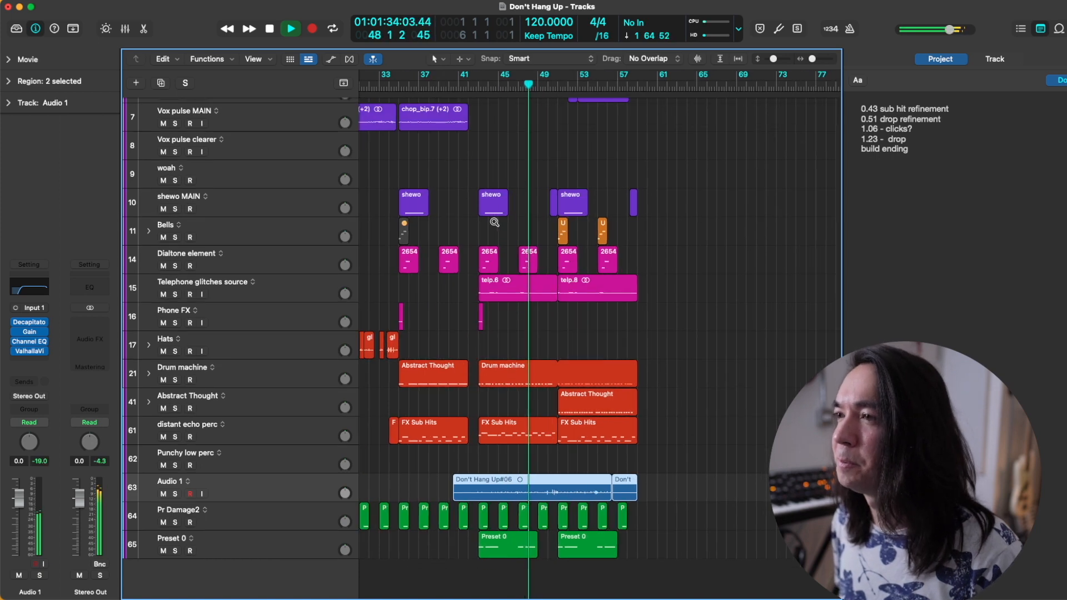
# Solo the tracks from Dialtone element through Pr Damage2, listen from around bar 51, and clear their solo
pyautogui.moveTo(181, 272); pyautogui.dragTo(187, 532)
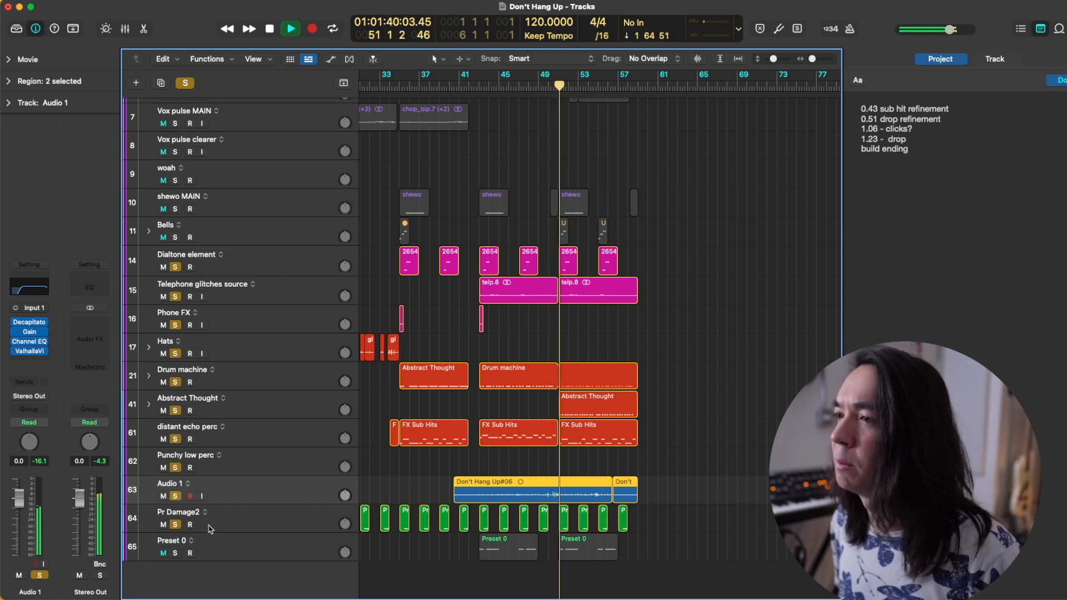
pyautogui.scroll(5, 210, 527)
pyautogui.scroll(-6, 201, 495)
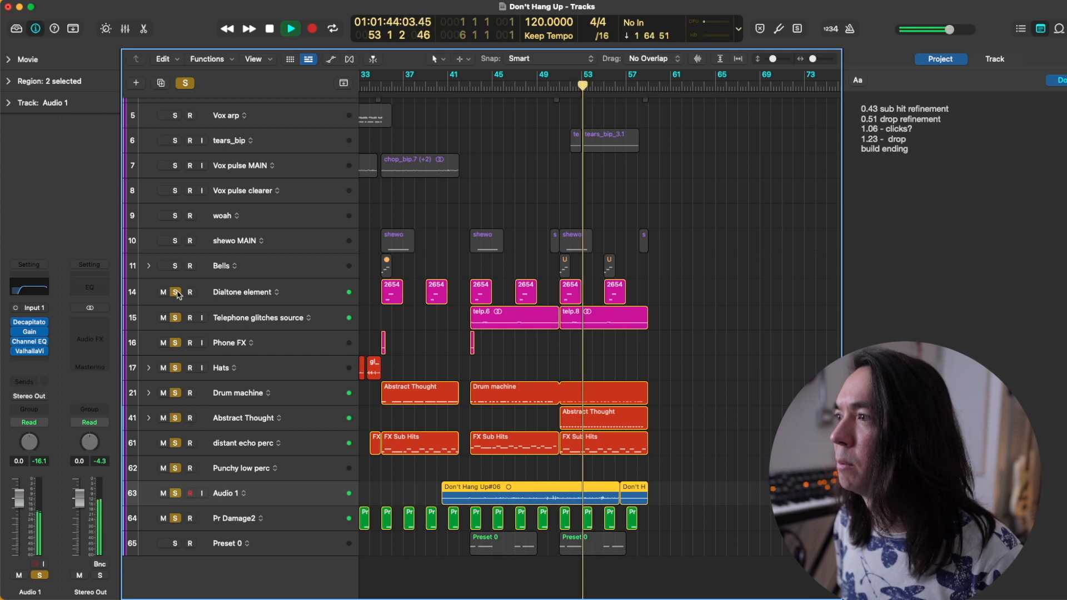
pyautogui.moveTo(177, 293); pyautogui.dragTo(214, 538)
pyautogui.press('space')
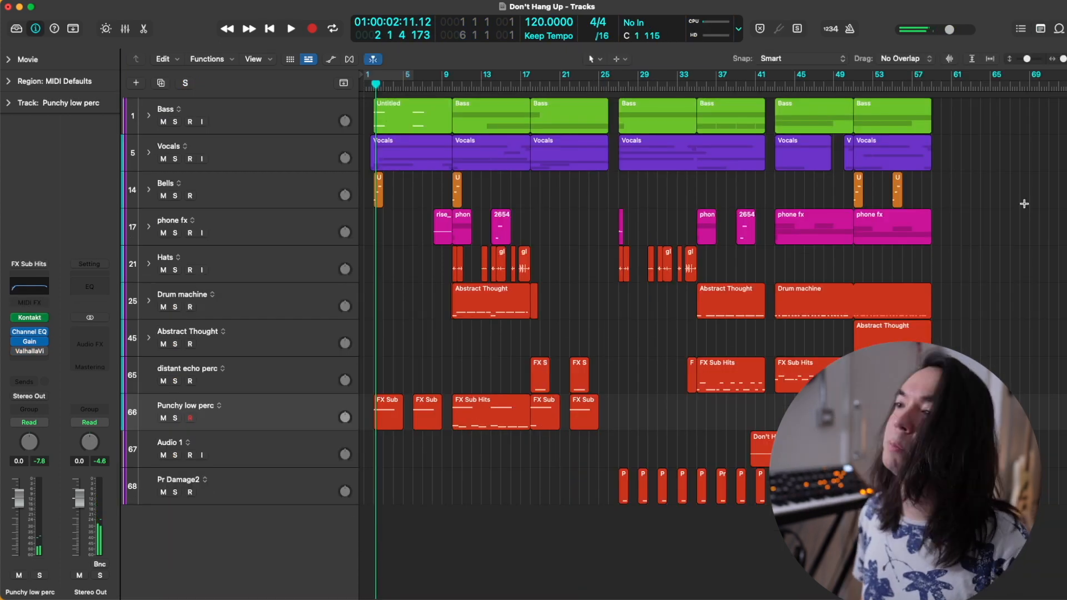
# Show the project notes and bring the low percussion regions around bar 18 into view for the sub hit refinement
pyautogui.press('alt+super+p')
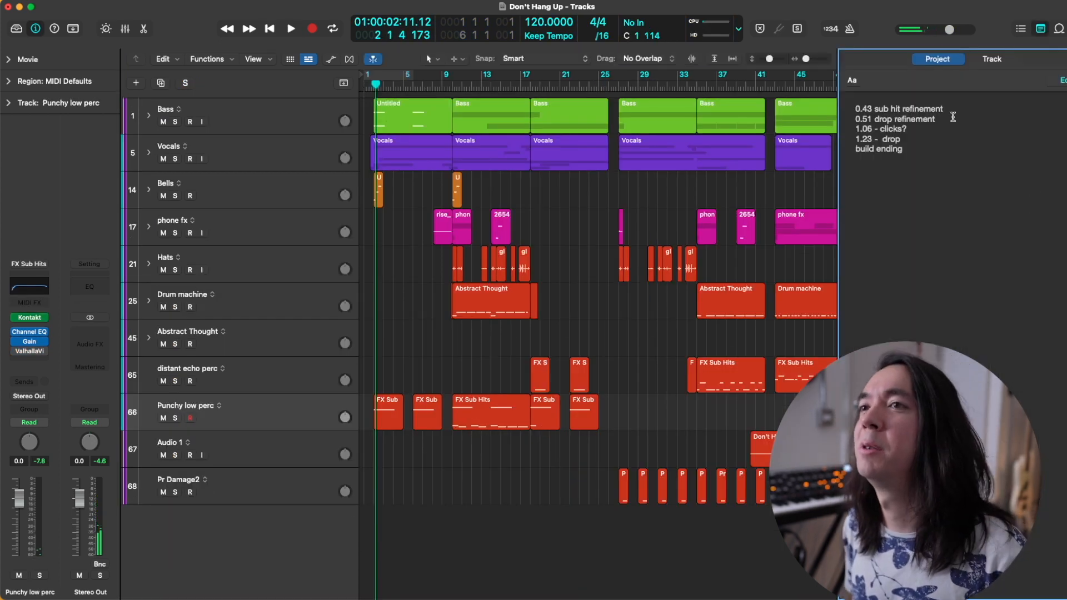
pyautogui.scroll(4, 800, 138)
pyautogui.hscroll(6, 752, 141)
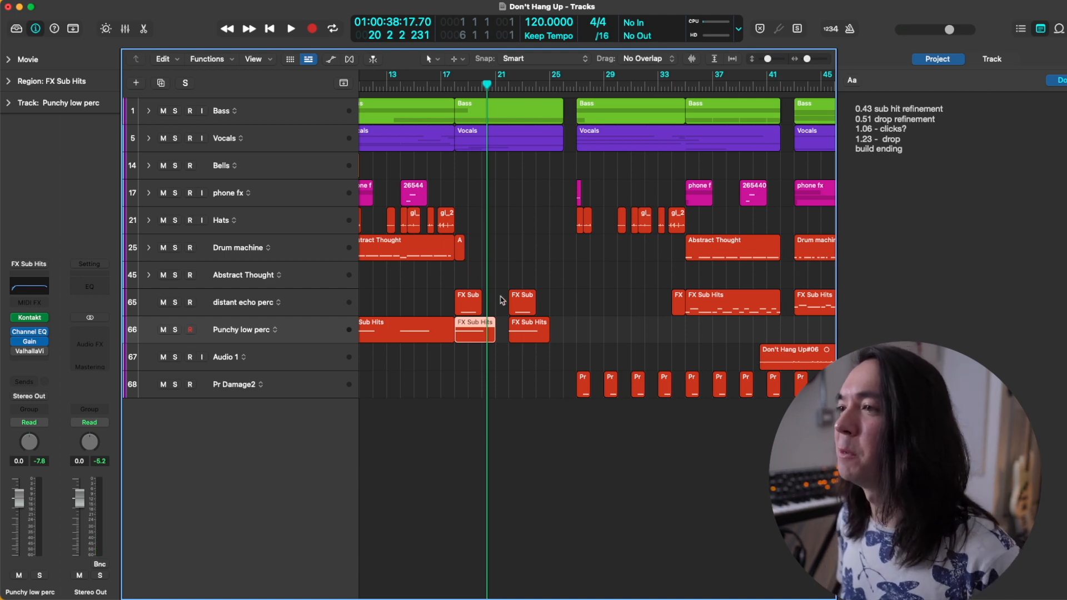
# Duplicate the Punchy low perc track and move its FX Sub Hits regions at bars 18 and 22 onto the new track
pyautogui.moveTo(483, 259); pyautogui.dragTo(460, 250)
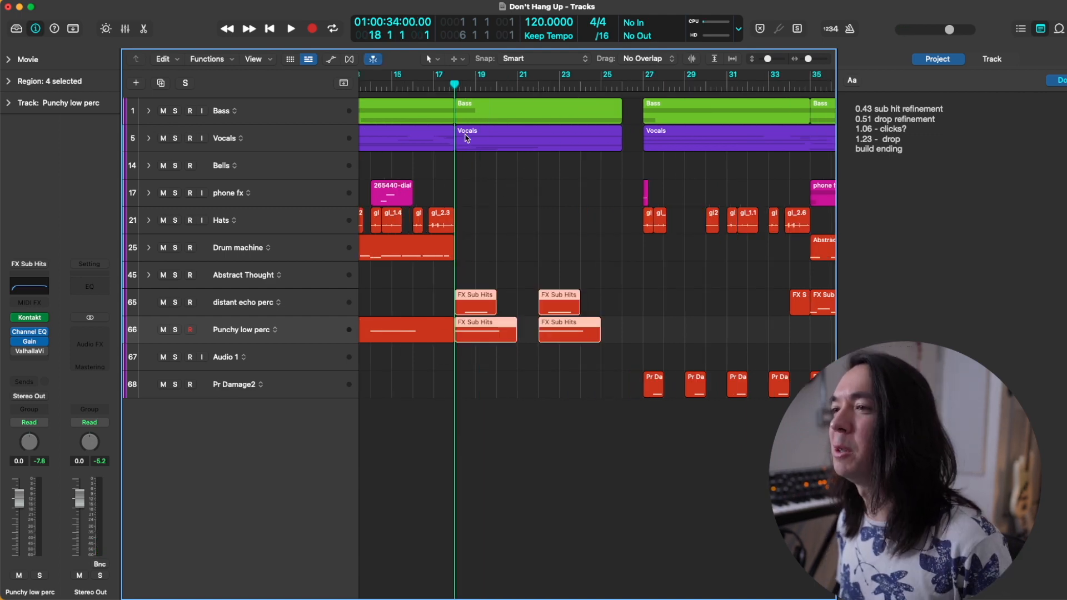
pyautogui.click(432, 86)
pyautogui.keyDown('shift'); pyautogui.click(310, 312); pyautogui.keyUp('shift')
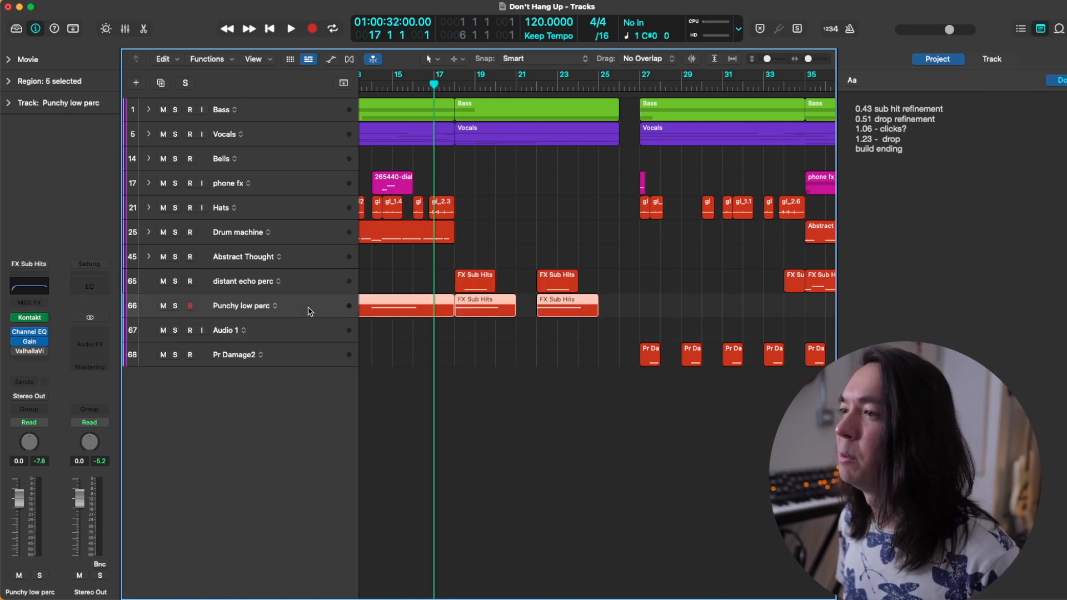
pyautogui.hscroll(1, 409, 88)
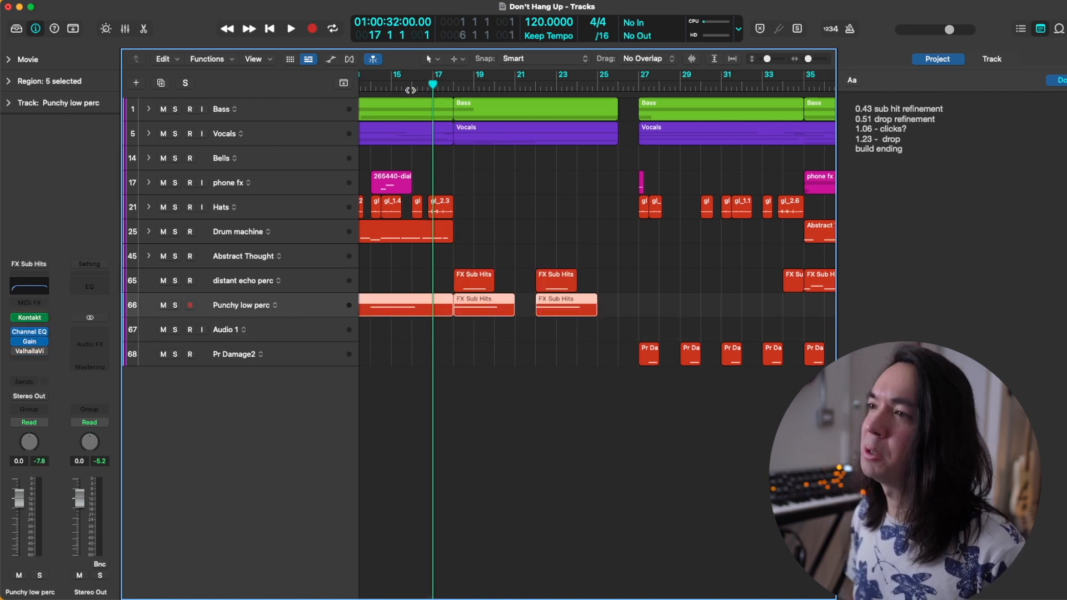
pyautogui.press('super+d')
pyautogui.moveTo(470, 344); pyautogui.dragTo(558, 300)
pyautogui.moveTo(450, 303); pyautogui.dragTo(449, 323)
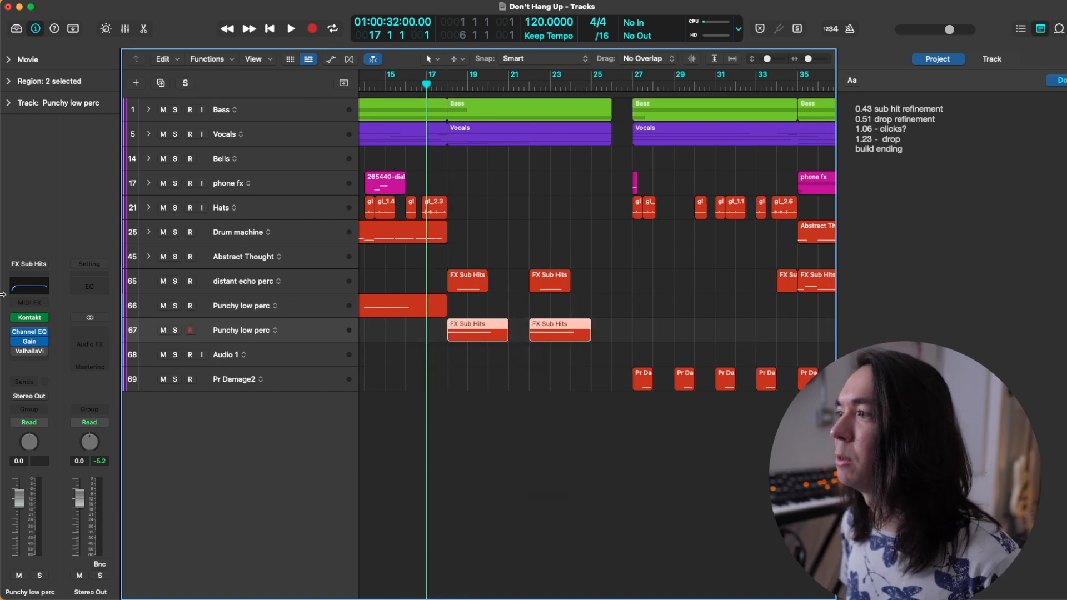
# In the new track's Channel EQ, set a low shelf of about -11.8 dB at 216 Hz and a high cut around 2860 Hz
pyautogui.click(21, 295)
pyautogui.moveTo(460, 283); pyautogui.dragTo(536, 335)
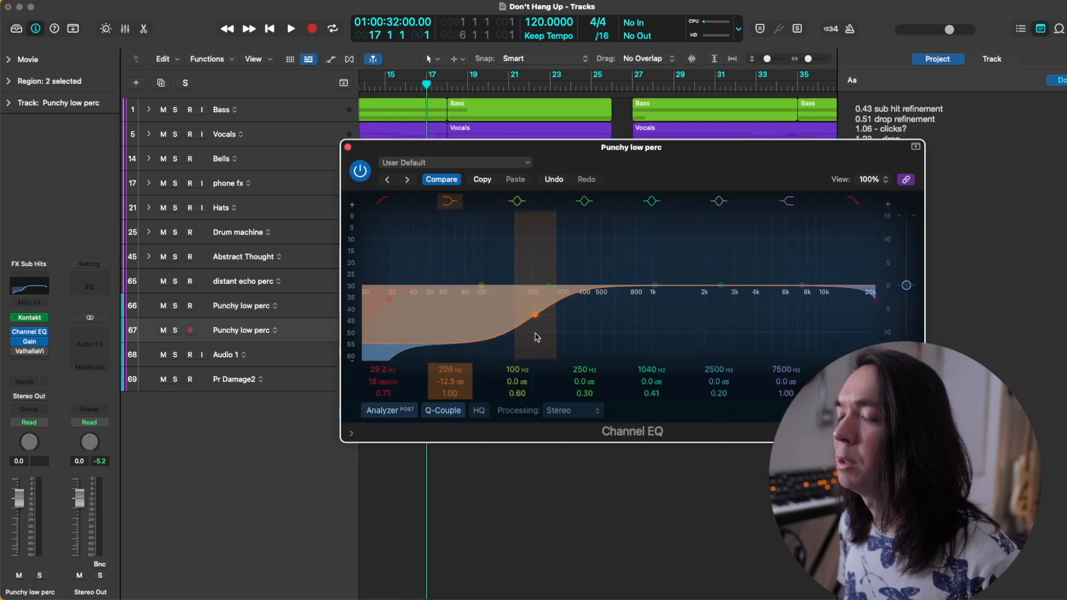
pyautogui.moveTo(833, 297); pyautogui.dragTo(714, 327)
pyautogui.press('space')
pyautogui.moveTo(717, 147); pyautogui.dragTo(906, 118)
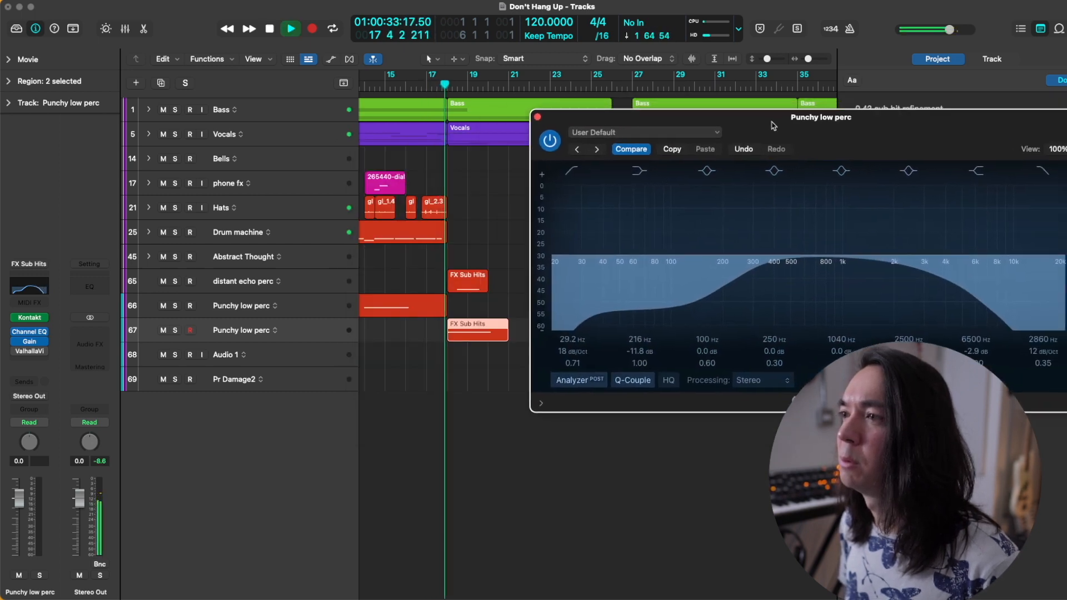
# Solo the new track, fine-tune its EQ to about -11.6 dB at 208 Hz and a 3120 Hz high cut, and clear the solo
pyautogui.click(176, 331)
pyautogui.press('space')
pyautogui.press('space')
pyautogui.moveTo(721, 306); pyautogui.dragTo(718, 304)
pyautogui.moveTo(936, 290); pyautogui.dragTo(945, 285)
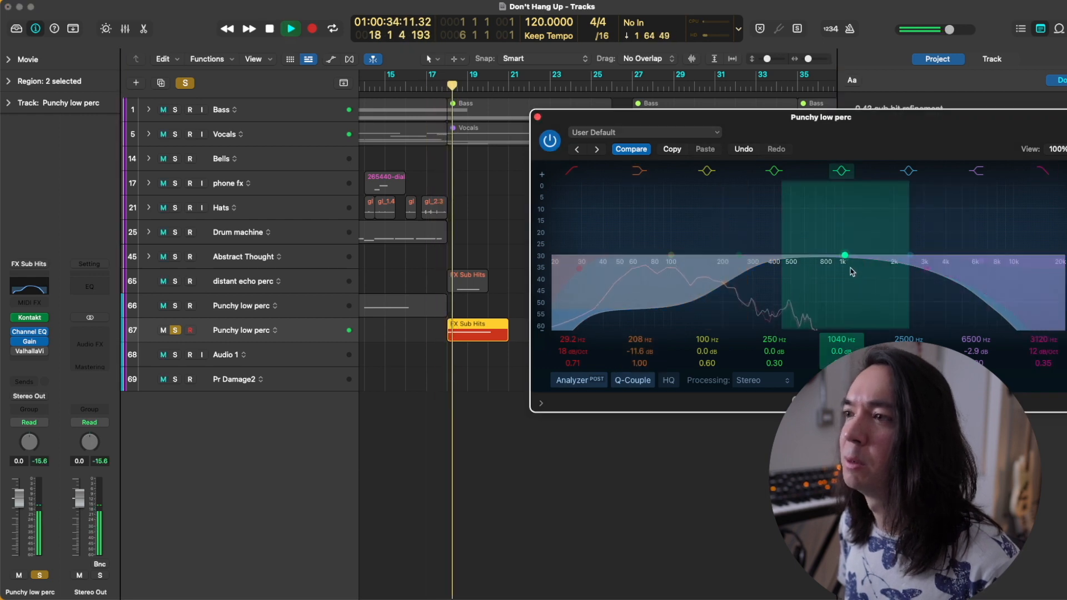
pyautogui.press('super+w')
pyautogui.press('space')
pyautogui.press('s')
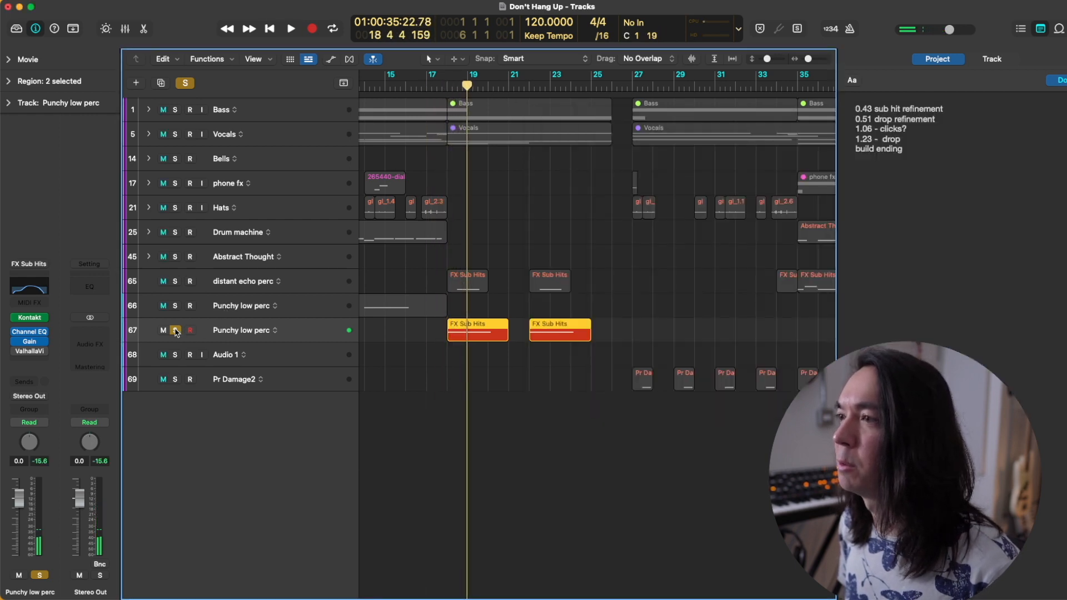
# Play the full mix from around bar 17 to check how the filtered sub hits sit in the drop
pyautogui.click(440, 89)
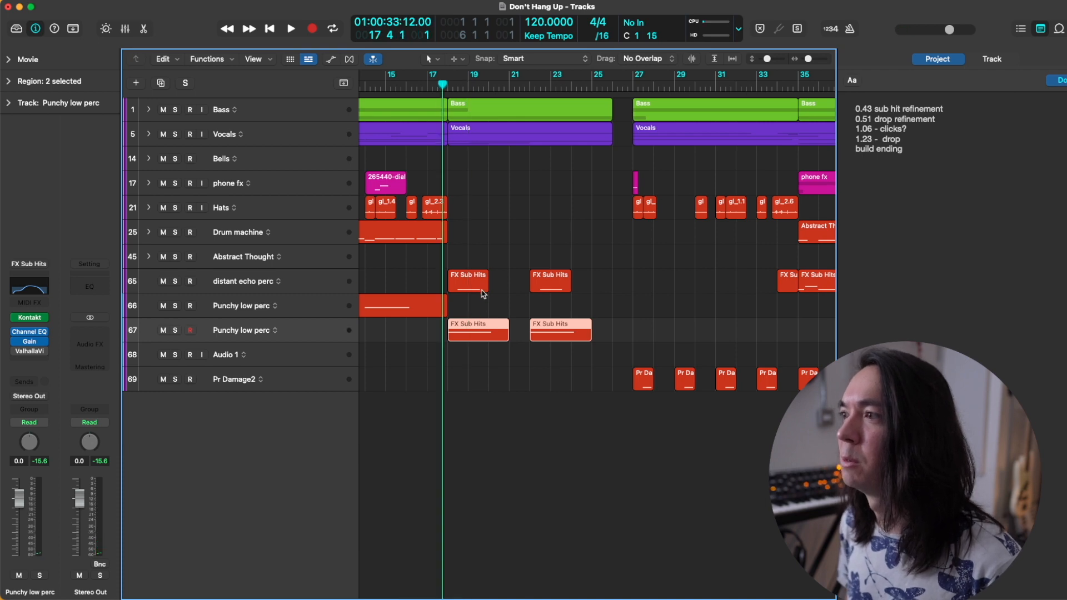
pyautogui.press('space')
pyautogui.press('super+Right')
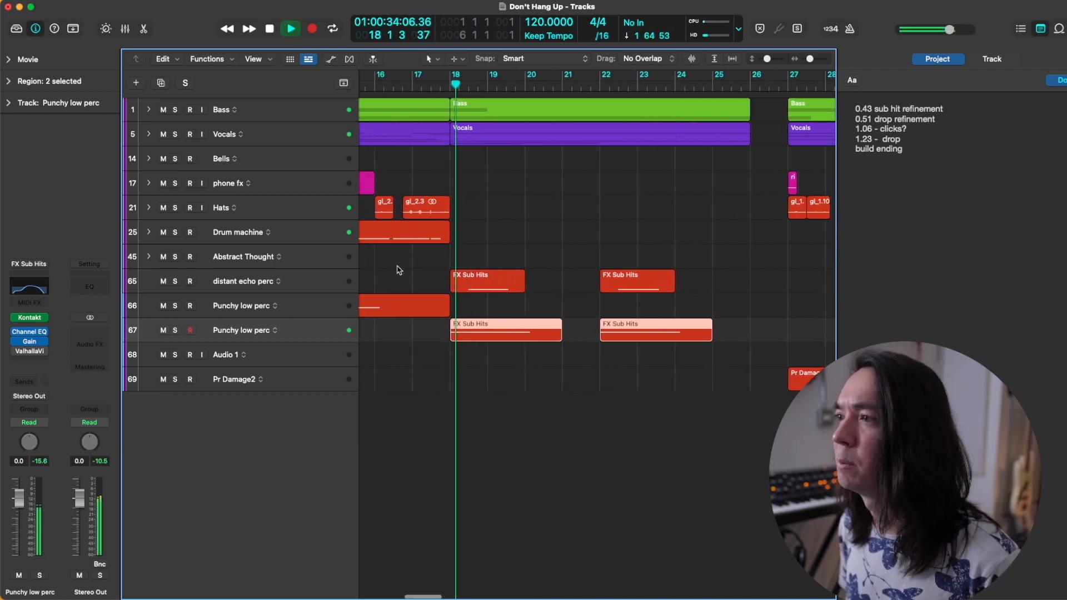
pyautogui.press('space')
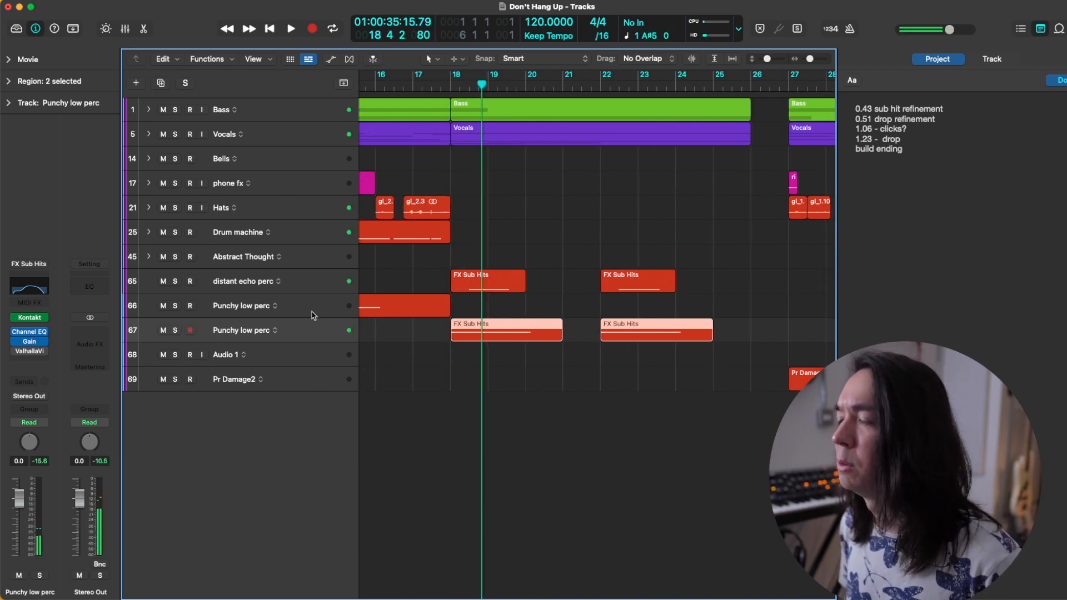
pyautogui.press('super+Left')
pyautogui.press('super+Down')
pyautogui.click(438, 87)
pyautogui.press('space')
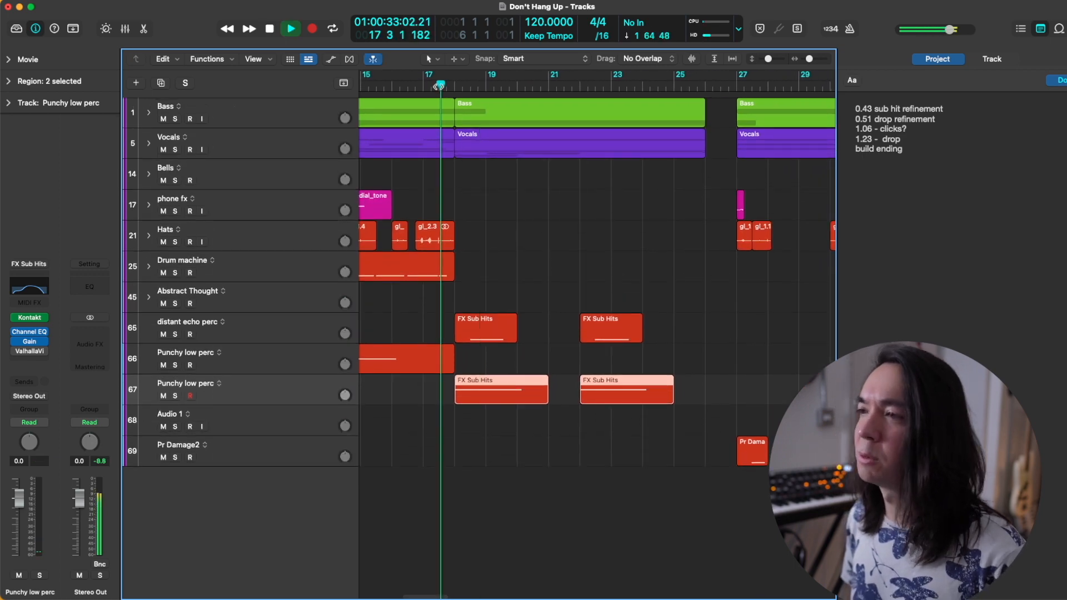
pyautogui.scroll(2, 418, 186)
pyautogui.hscroll(-1, 417, 186)
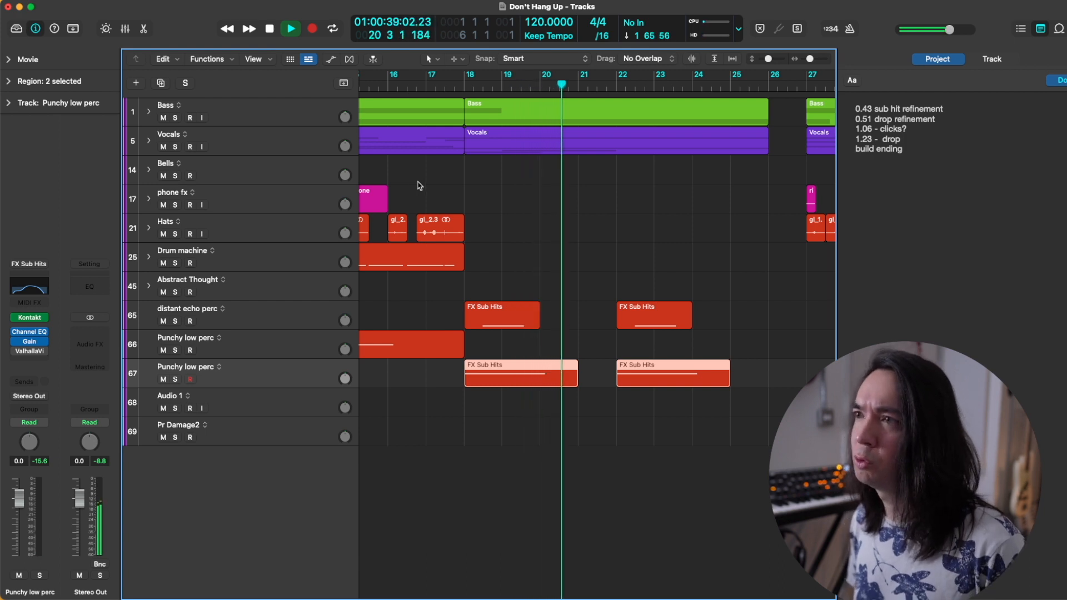
pyautogui.press('space')
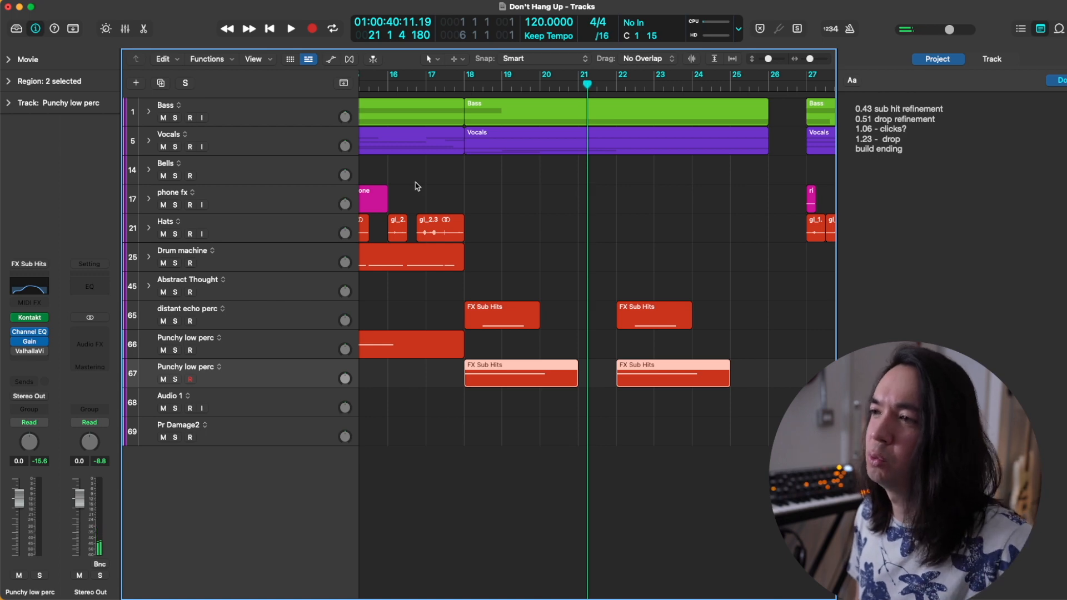
# Insert the EchoBoy effect on the duplicated Punchy low perc track
pyautogui.hotkey('ctrl', 'space')
pyautogui.write('ec')
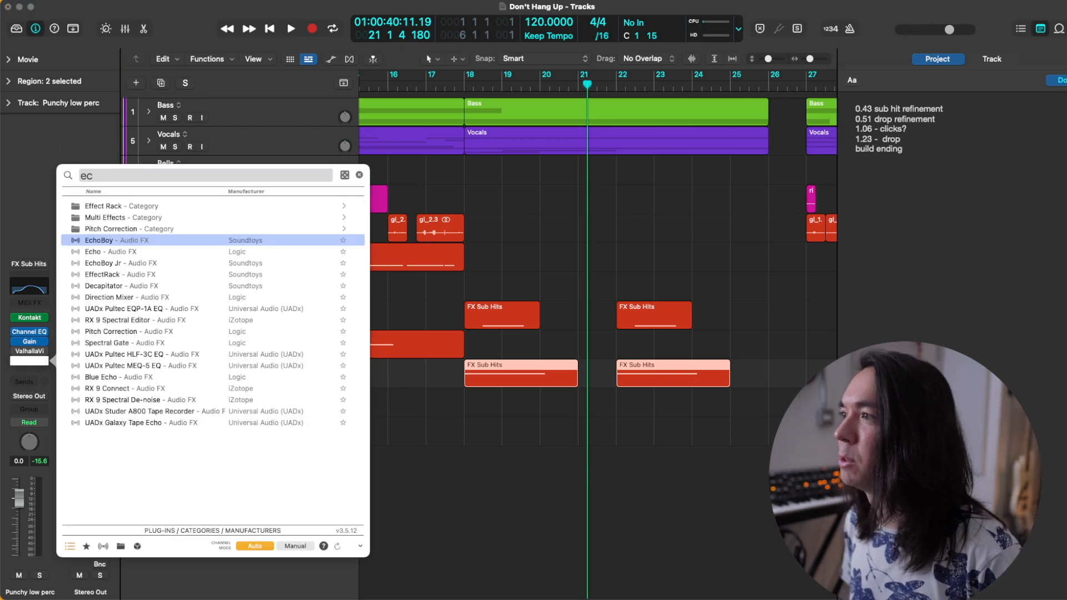
pyautogui.press('Return')
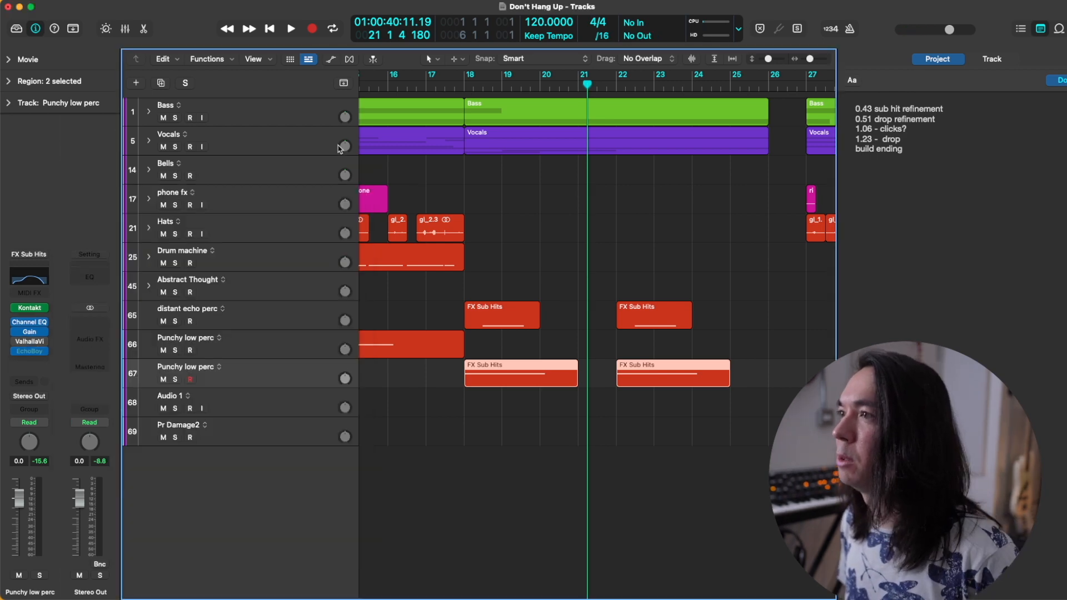
pyautogui.moveTo(453, 151); pyautogui.dragTo(341, 129)
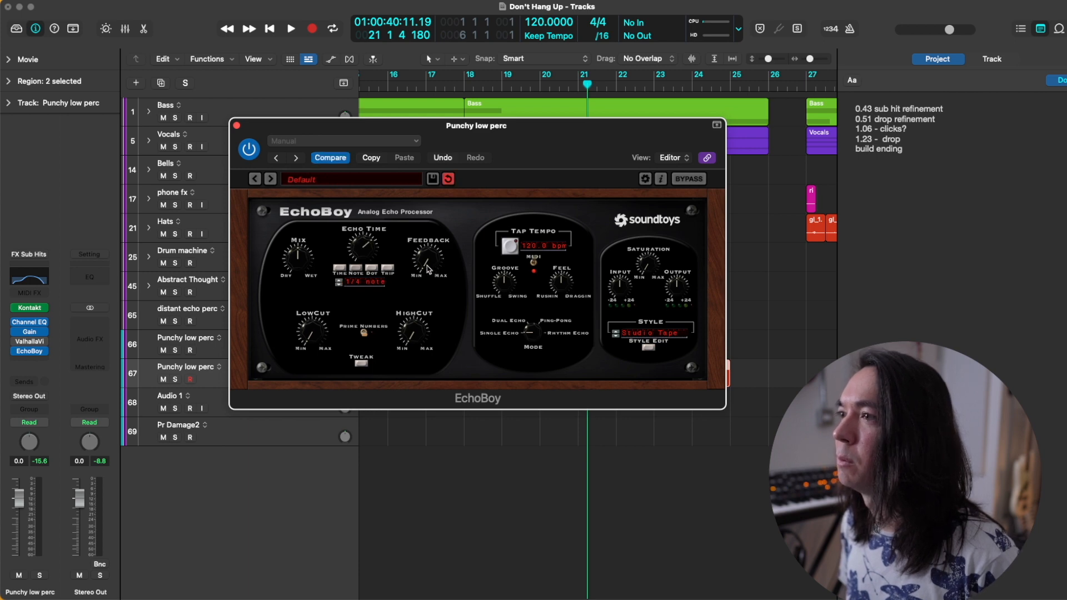
# Raise EchoBoy's low cut while auditioning the sub hits around bar 18
pyautogui.press('space')
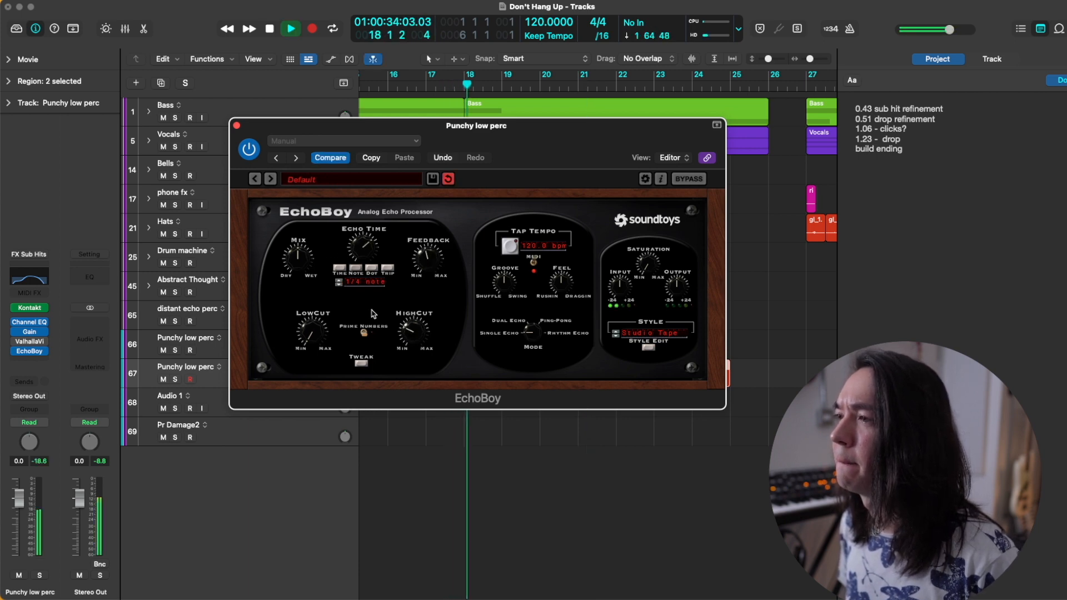
pyautogui.moveTo(307, 315); pyautogui.dragTo(305, 275)
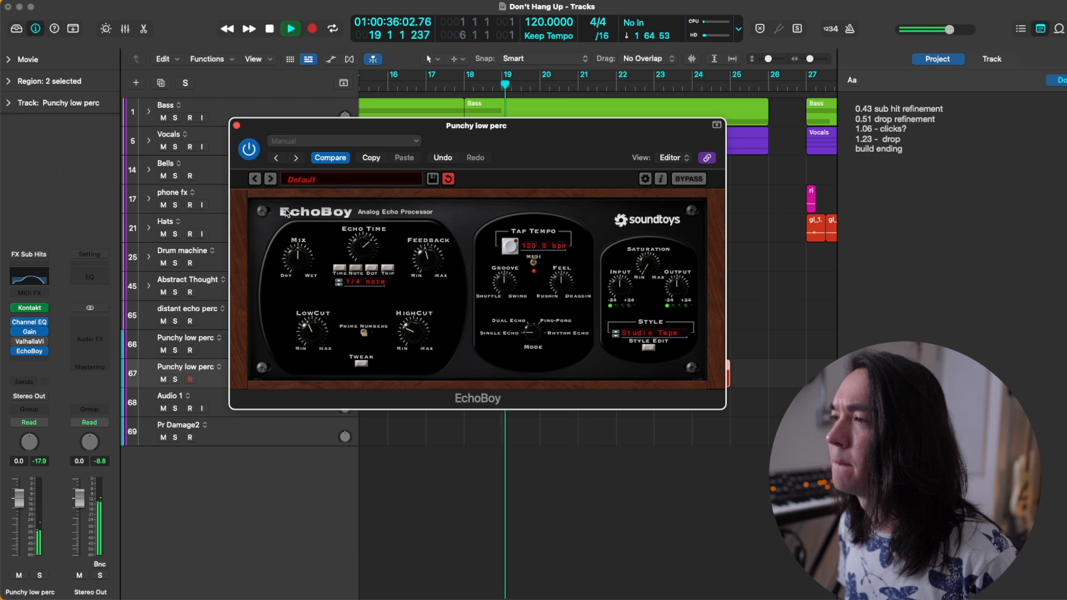
pyautogui.press('space')
pyautogui.press('space')
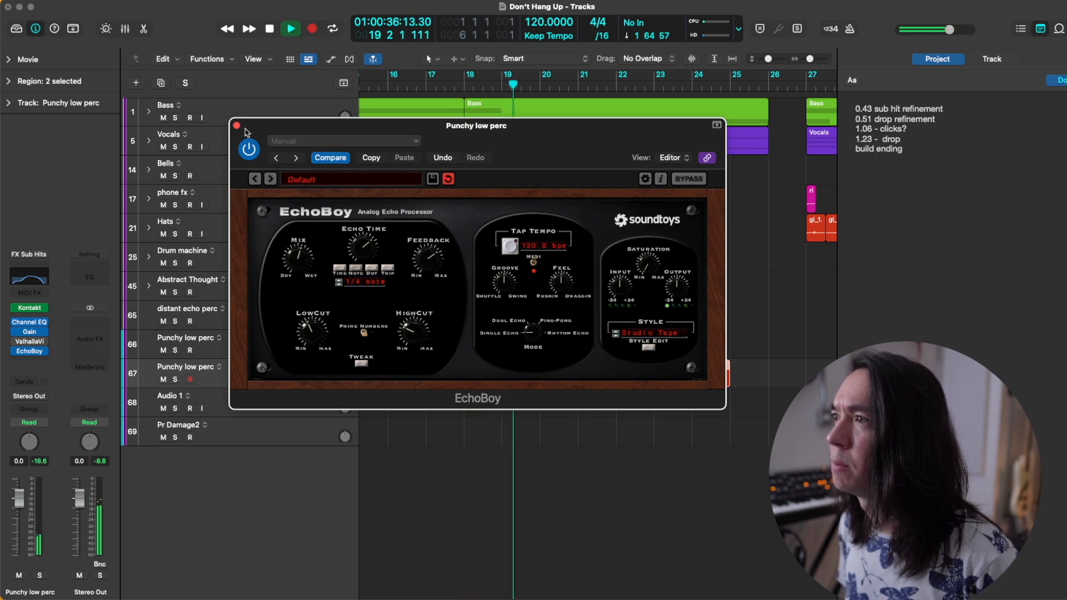
# Close EchoBoy and listen to the sub hits with the echo in the full mix from bar 18
pyautogui.press('super+w')
pyautogui.press('space')
pyautogui.press('space')
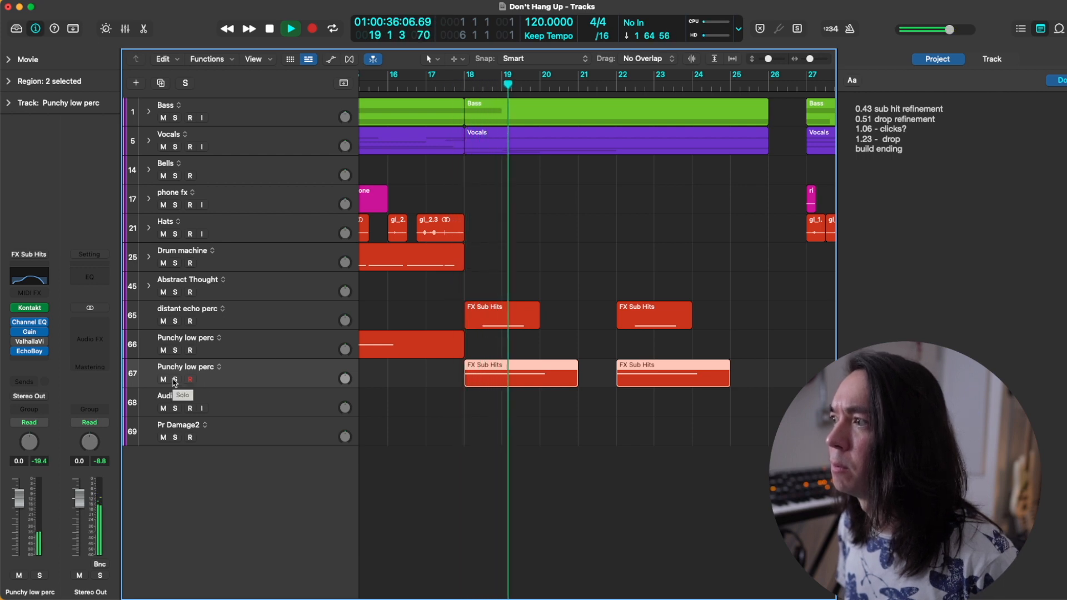
pyautogui.press('space')
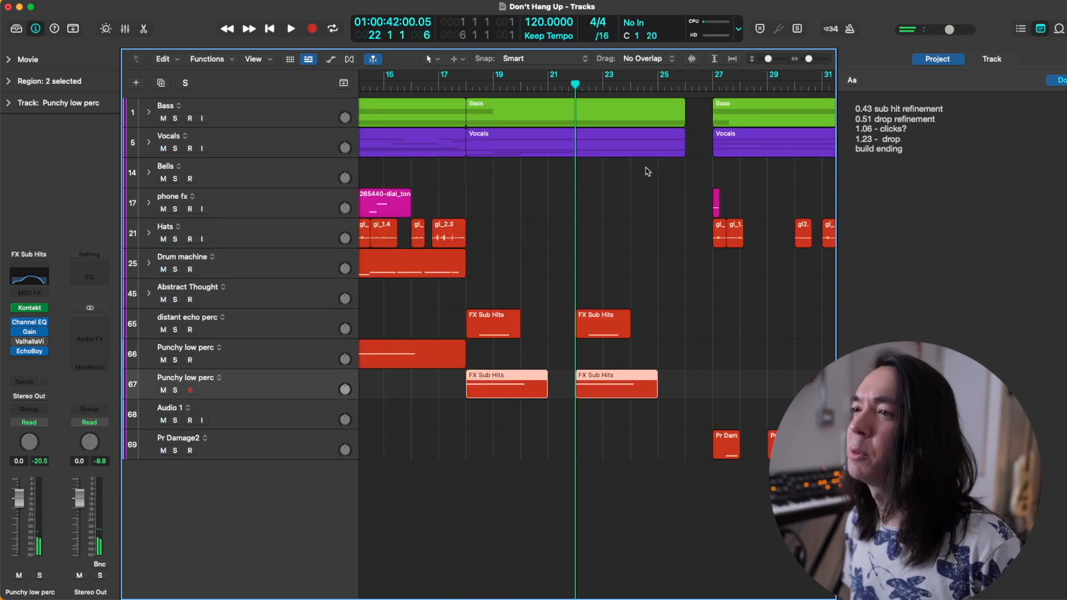
pyautogui.press('space')
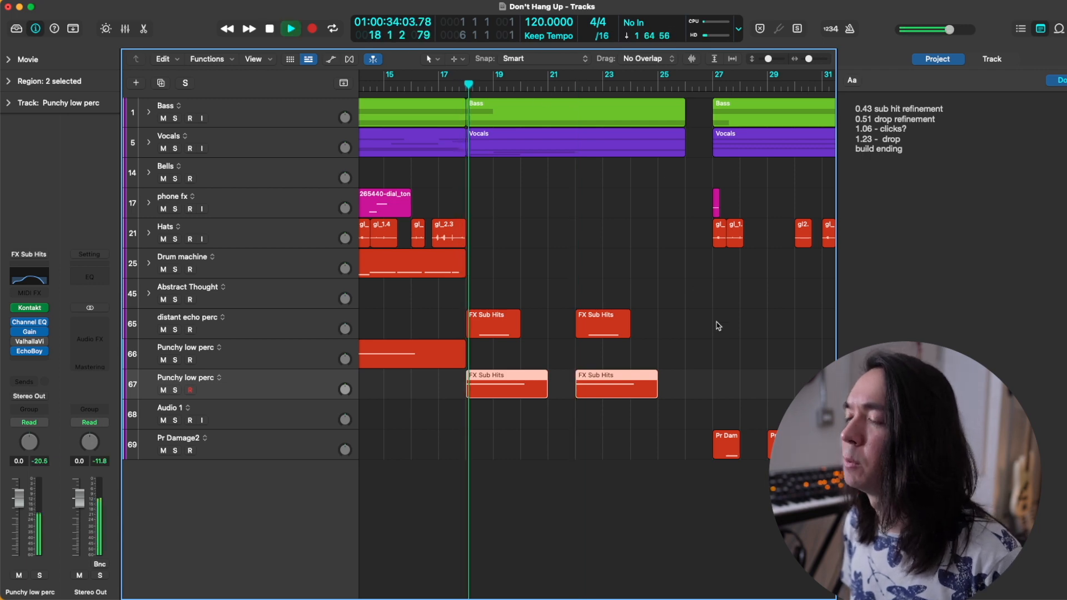
# Try raising the distant echo perc volume automation to +3.0 dB across the FX Sub Hits regions at bars 18 and 22
pyautogui.click(327, 325)
pyautogui.scroll(-5, 346, 326)
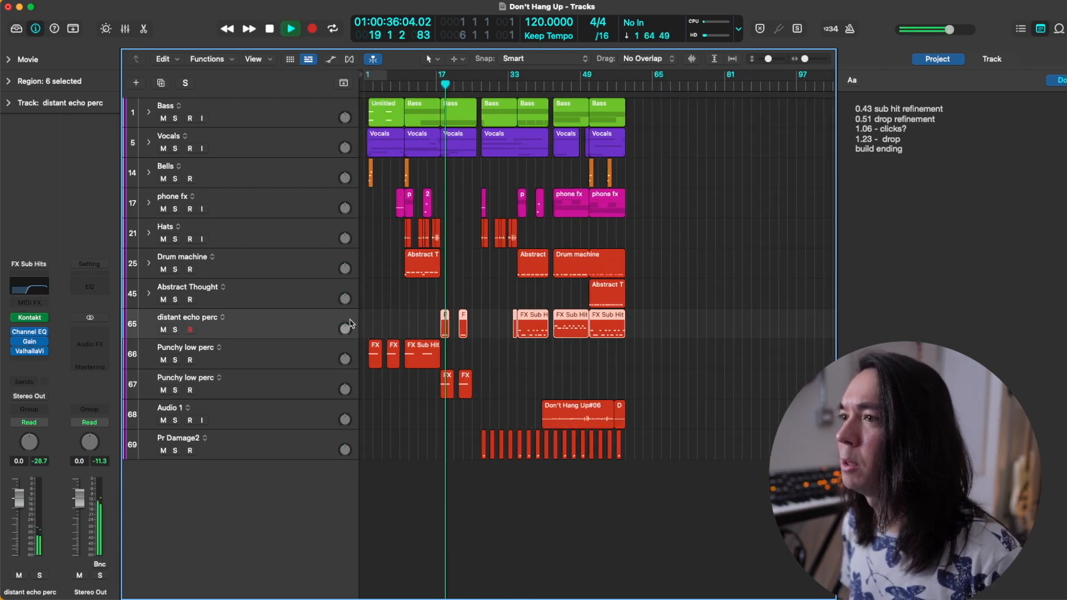
pyautogui.press('space')
pyautogui.press('a')
pyautogui.moveTo(412, 371); pyautogui.dragTo(471, 372)
pyautogui.click(422, 88)
pyautogui.press('space')
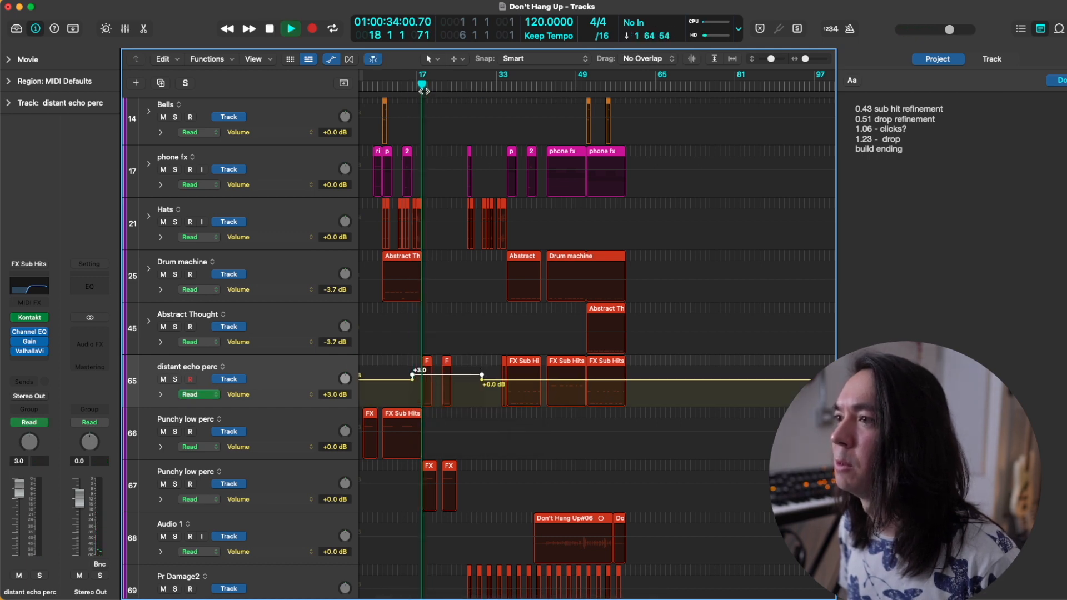
pyautogui.scroll(5, 421, 102)
pyautogui.press('space')
pyautogui.hscroll(-2, 433, 133)
pyautogui.hscroll(-3, 455, 174)
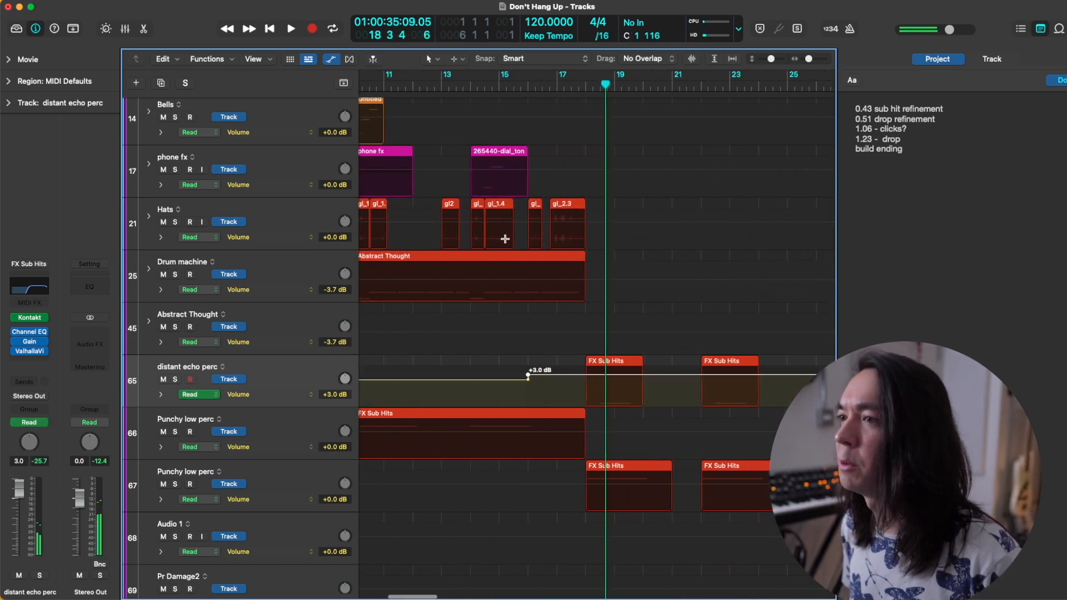
# Undo the distant echo perc volume automation change and hide the automation lanes
pyautogui.press('super+z')
pyautogui.press('a')
pyautogui.click(536, 404)
pyautogui.scroll(-3, 615, 332)
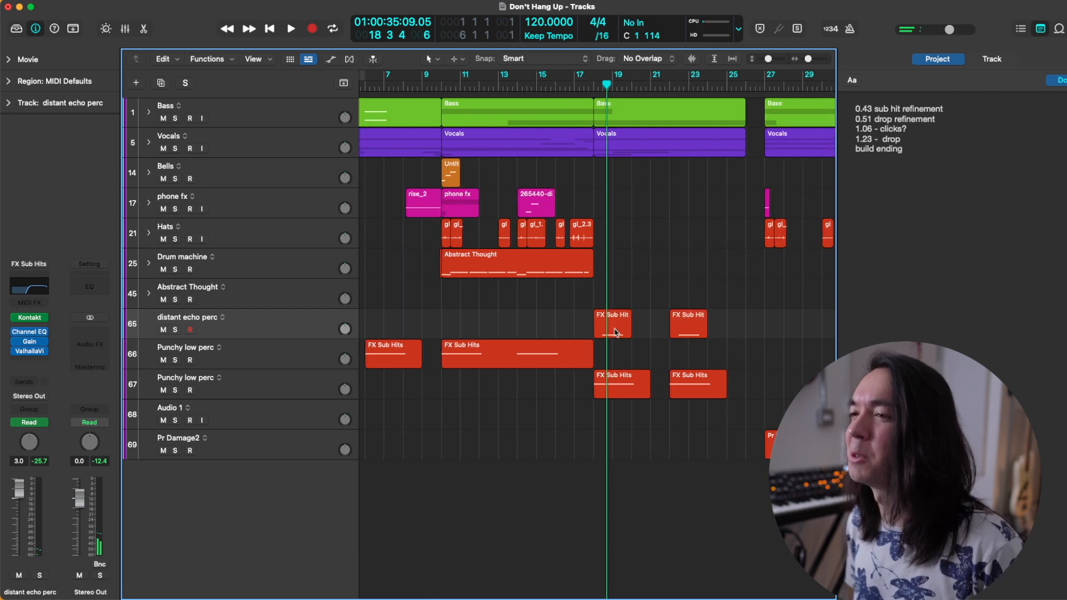
# Examine the notes in the distant echo perc regions at bars 18 and 22 in the Piano Roll, and close the editor
pyautogui.moveTo(595, 295); pyautogui.dragTo(715, 334)
pyautogui.doubleClick(694, 327)
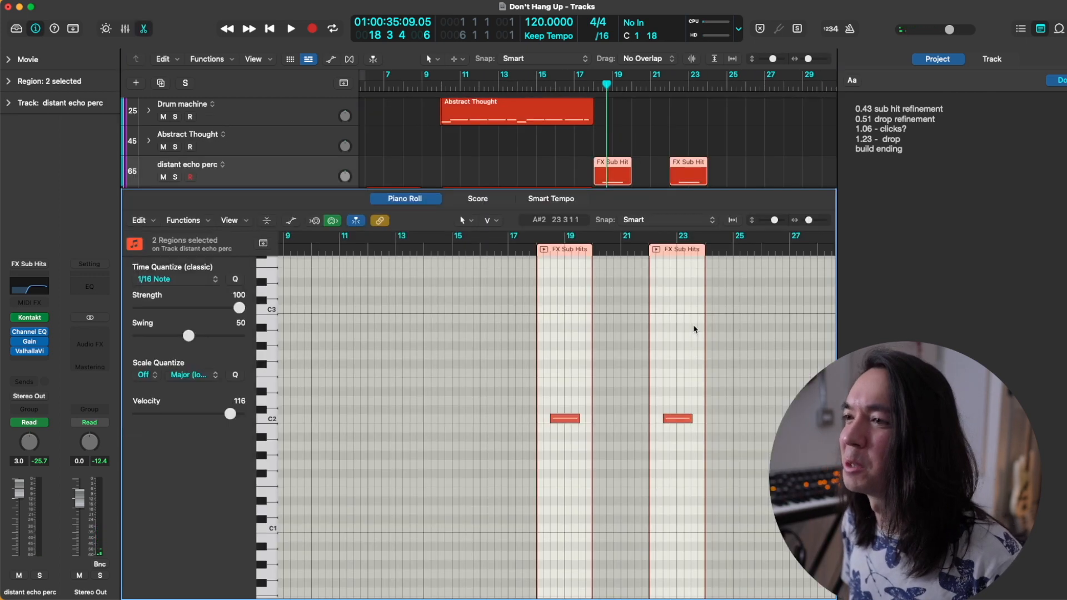
pyautogui.click(253, 159)
pyautogui.scroll(-5, 496, 171)
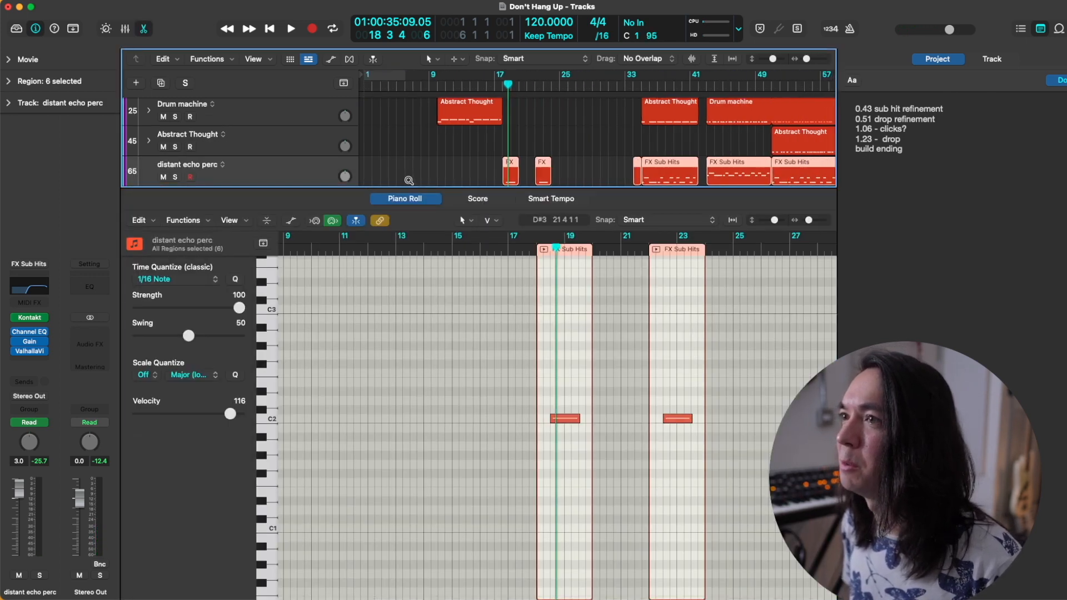
pyautogui.press('e')
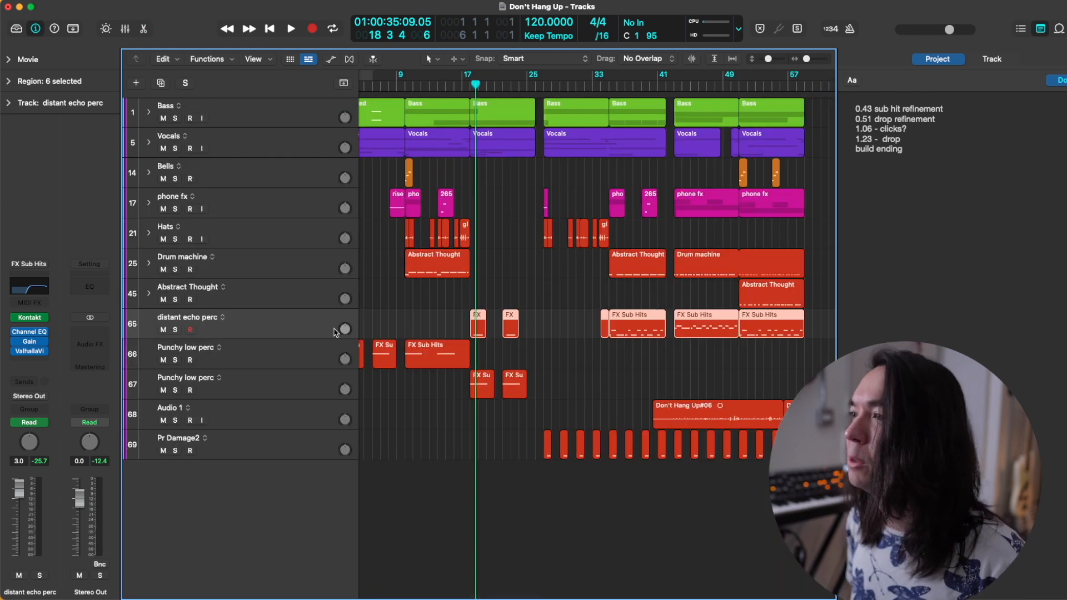
# Move the two FX Sub Hits regions at bars 18 and 22 onto a duplicate distant echo perc track and open its Gain plug-in
pyautogui.press('super+d')
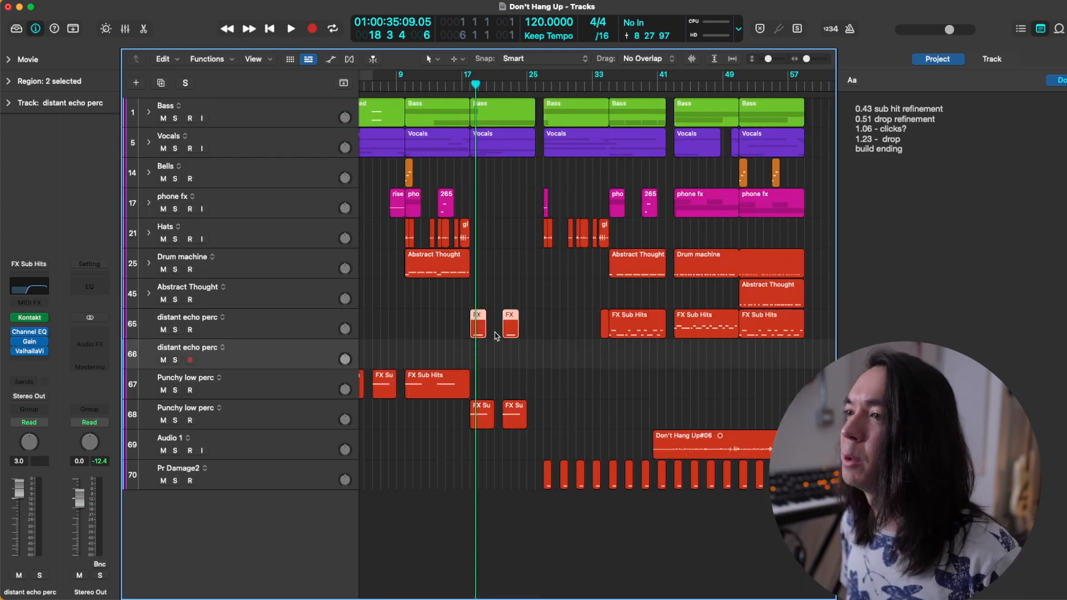
pyautogui.moveTo(480, 335); pyautogui.dragTo(481, 366)
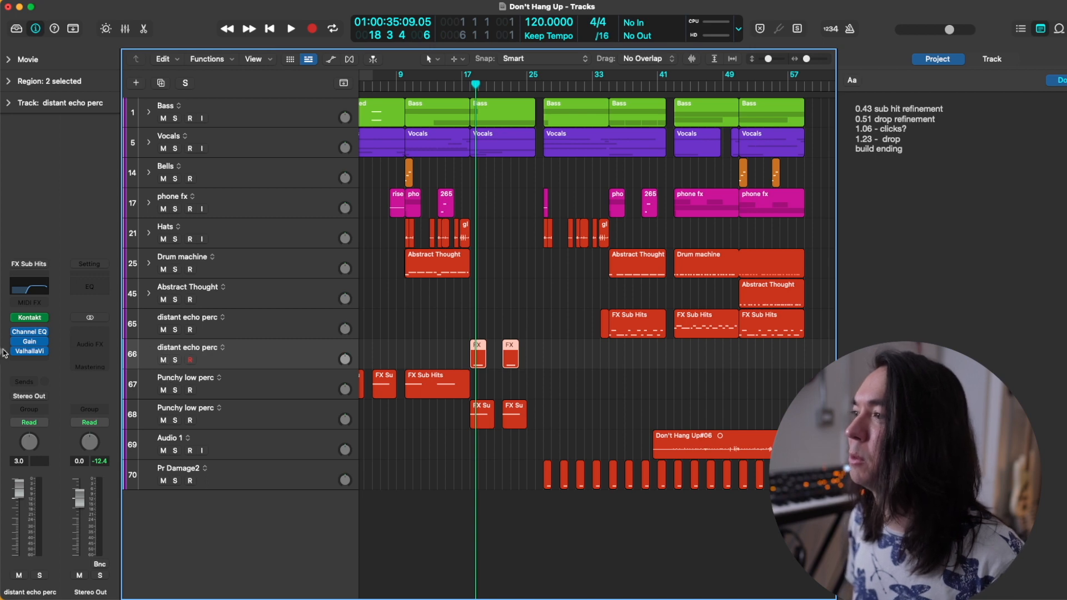
pyautogui.click(31, 342)
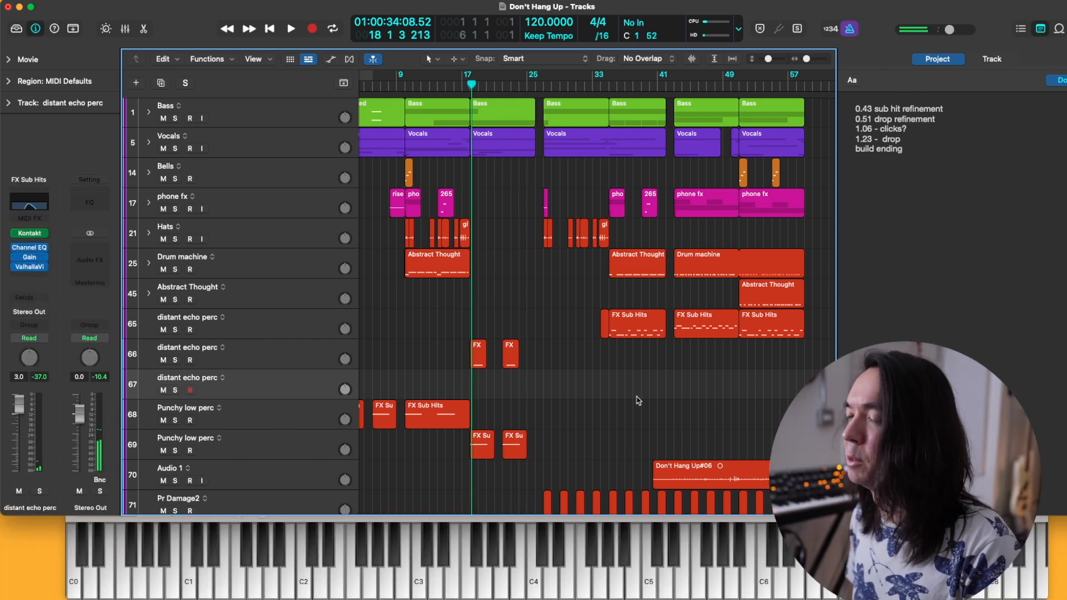
# Capture C4 hits played along over bars 18 to 26 as a MIDI region on the empty distant echo perc track and preview its notes
pyautogui.press('space')
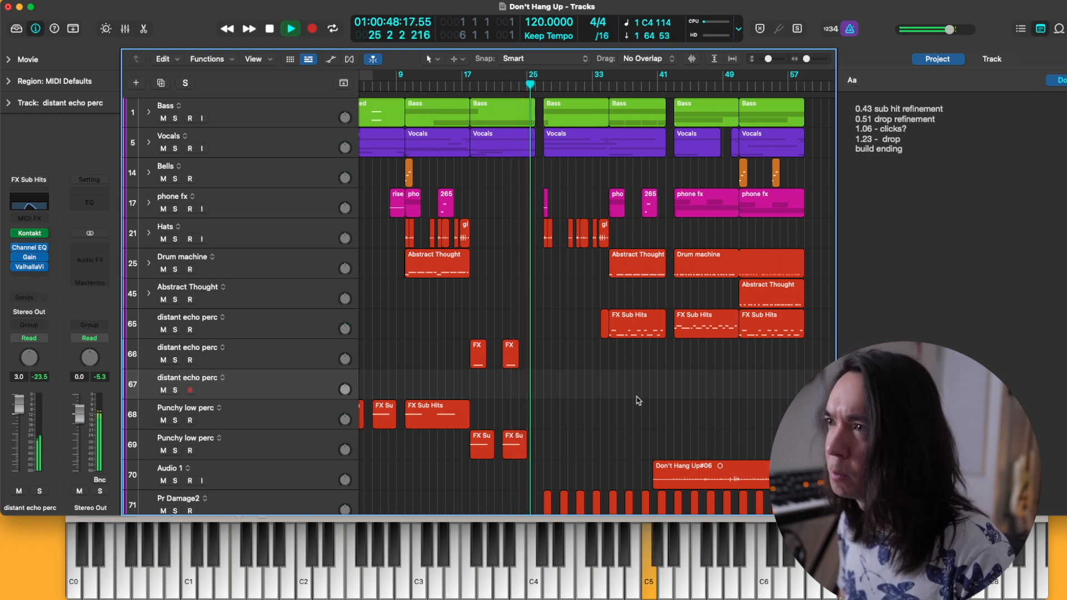
pyautogui.hotkey('shift', 'r')
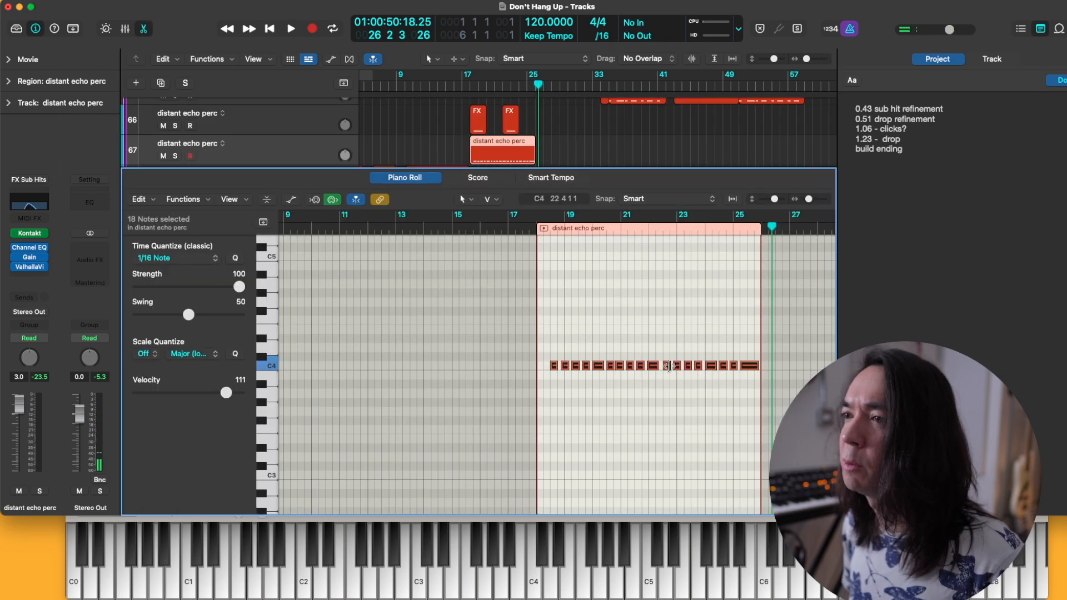
pyautogui.moveTo(654, 368); pyautogui.dragTo(659, 368)
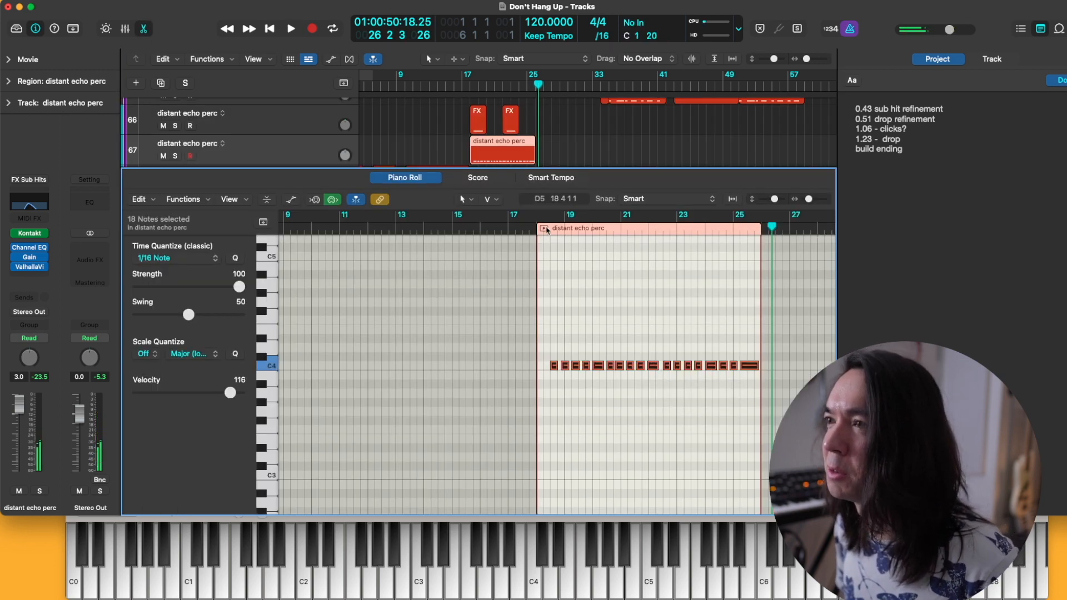
pyautogui.click(545, 229)
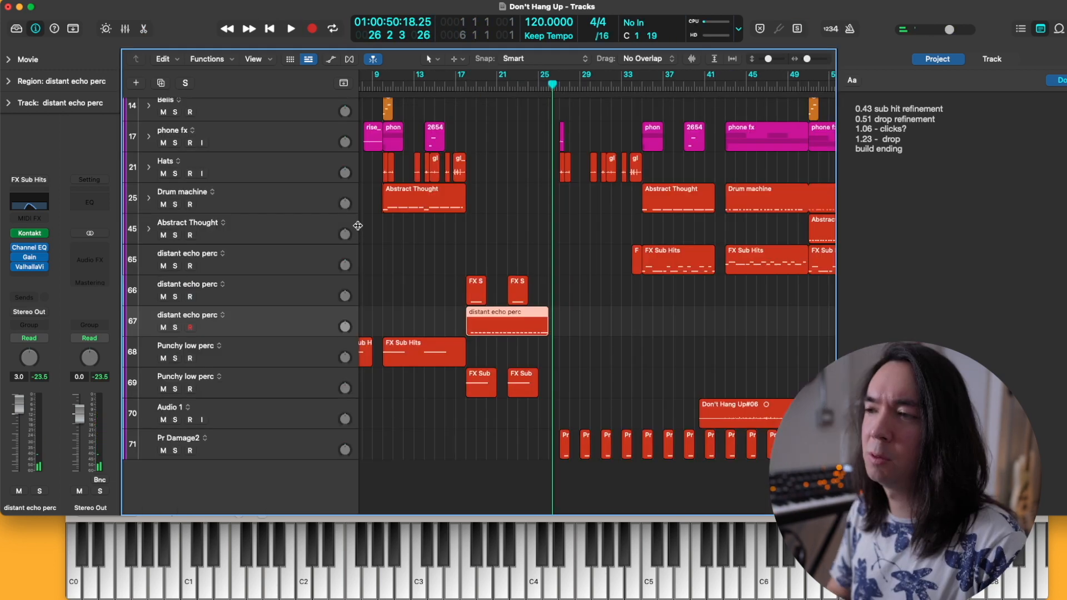
# Open the Channel EQ on the captured distant echo perc part and listen to it from bar 17
pyautogui.click(460, 82)
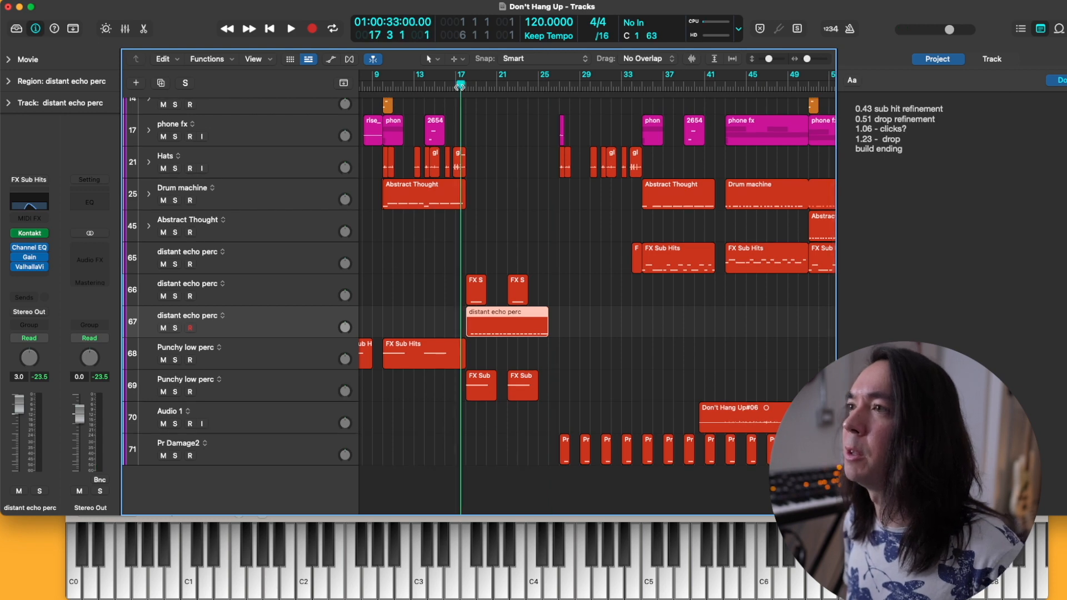
pyautogui.click(25, 204)
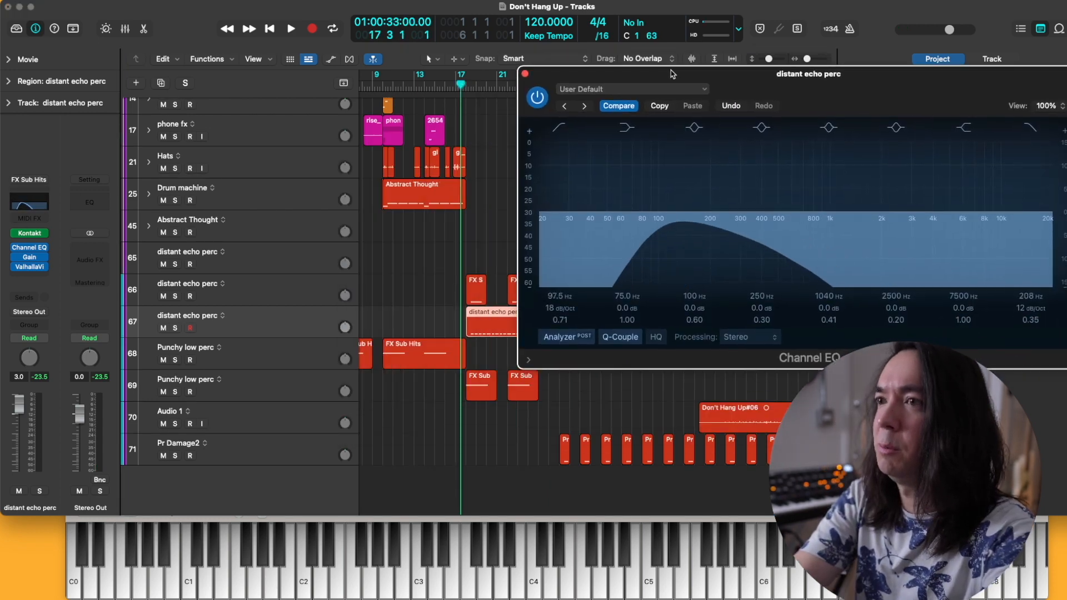
pyautogui.press('space')
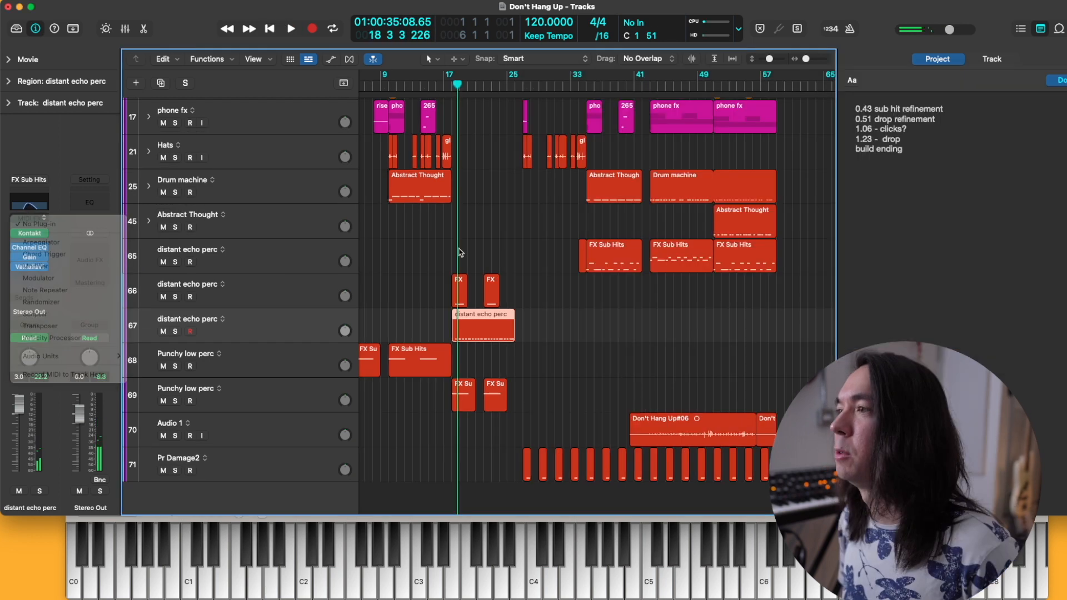
# Insert the Modulator MIDI plug-in on the new distant echo perc track
pyautogui.click(39, 217)
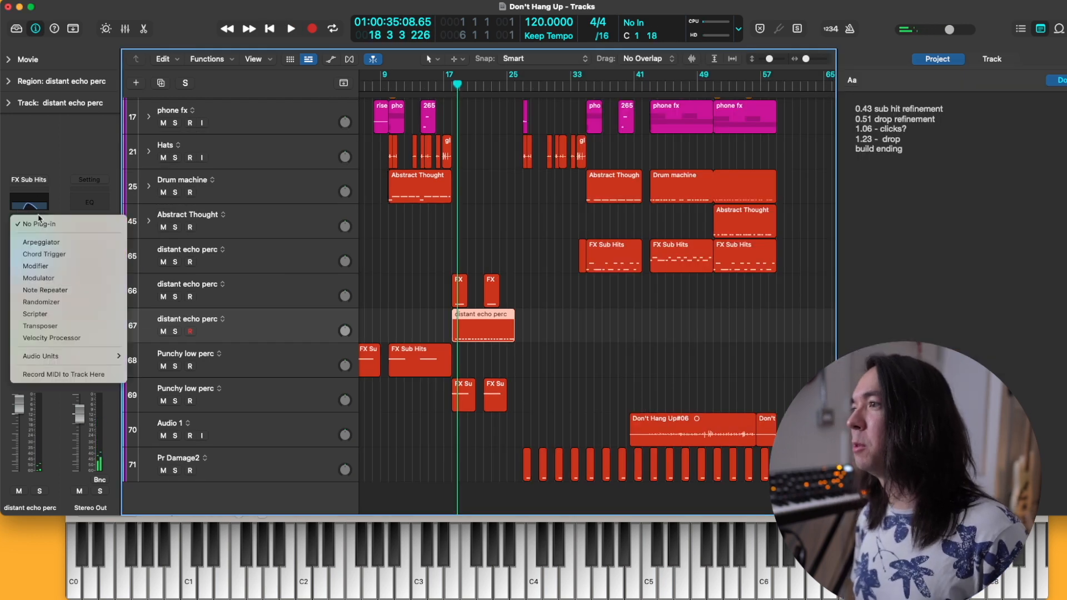
pyautogui.click(113, 276)
pyautogui.moveTo(467, 220); pyautogui.dragTo(387, 102)
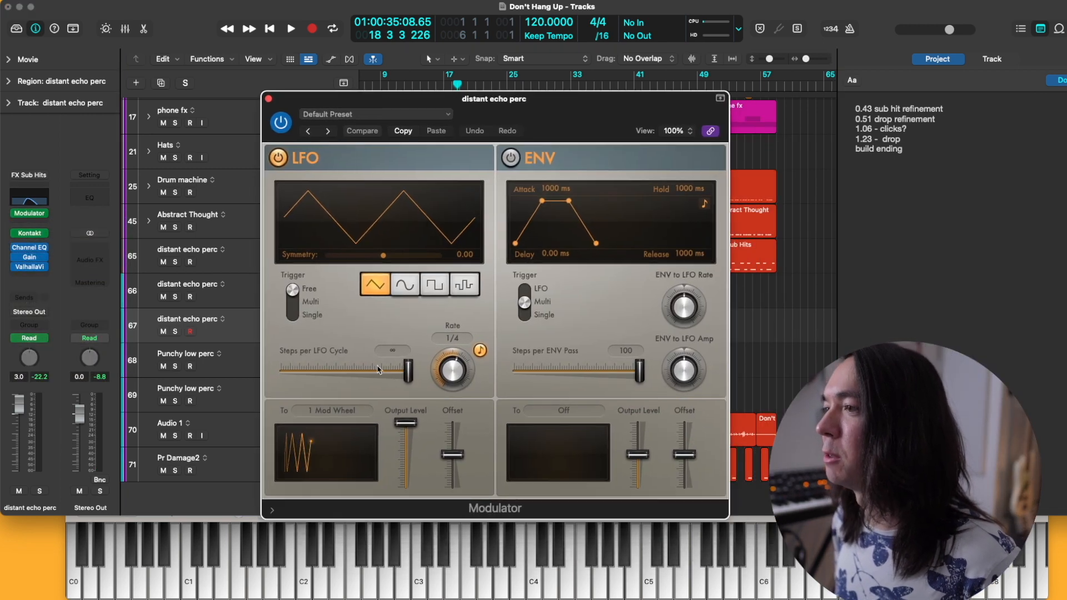
# Try to assign the Modulator's LFO to a knob in Kontakt's main settings by learning the plug-in parameter
pyautogui.click(320, 415)
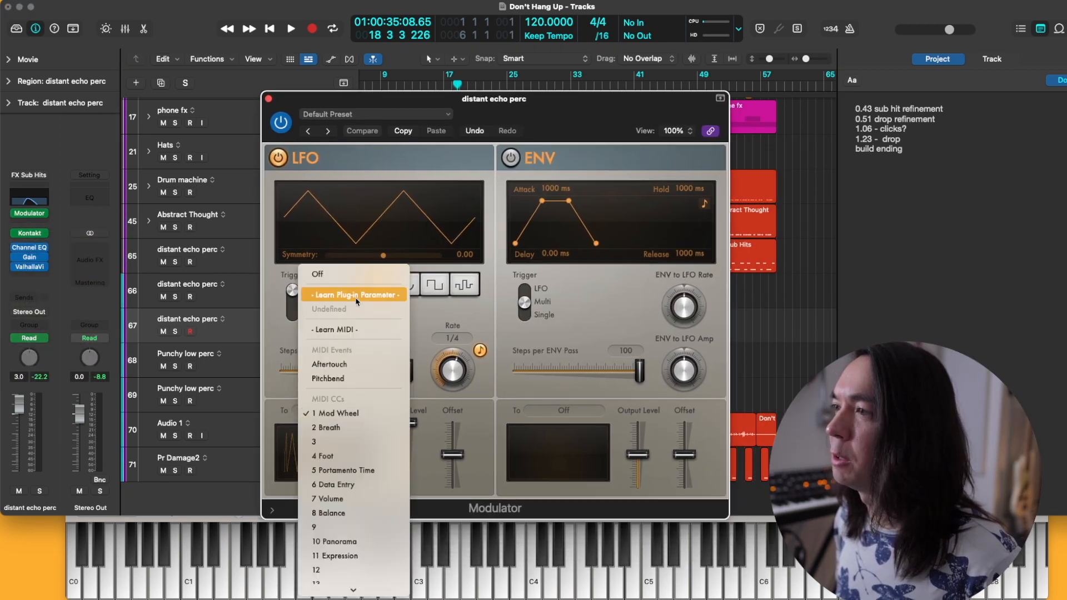
pyautogui.click(356, 295)
pyautogui.click(30, 233)
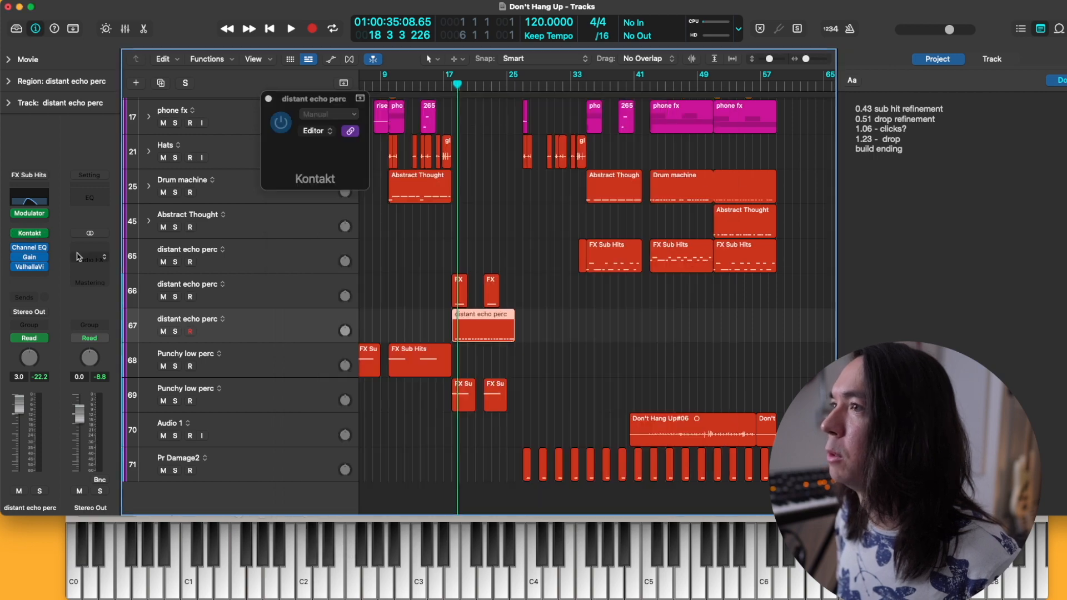
pyautogui.moveTo(751, 113); pyautogui.dragTo(642, 55)
pyautogui.scroll(-2, 800, 333)
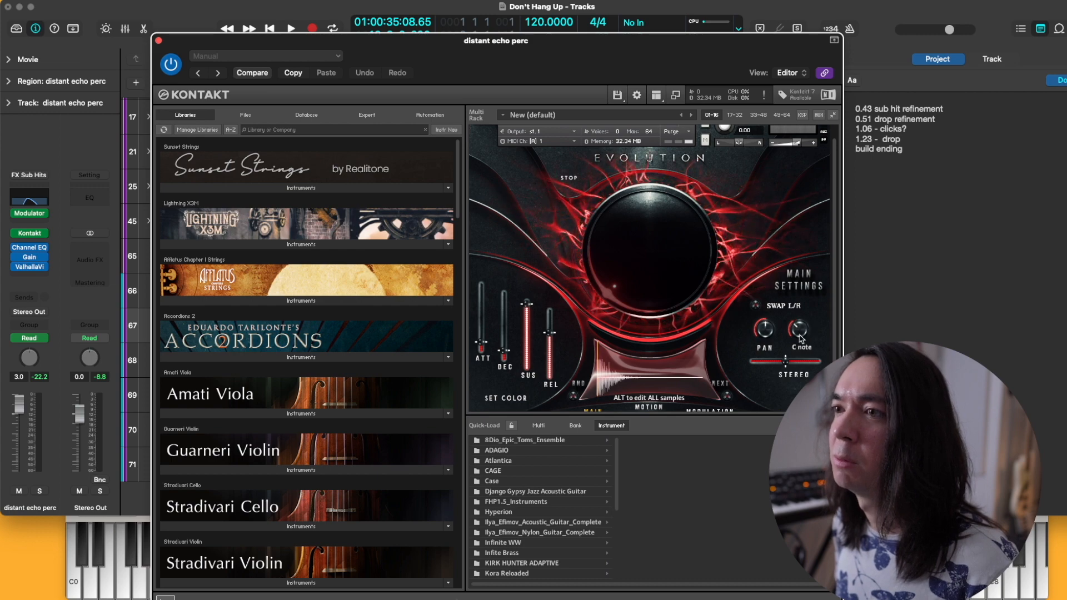
pyautogui.click(32, 214)
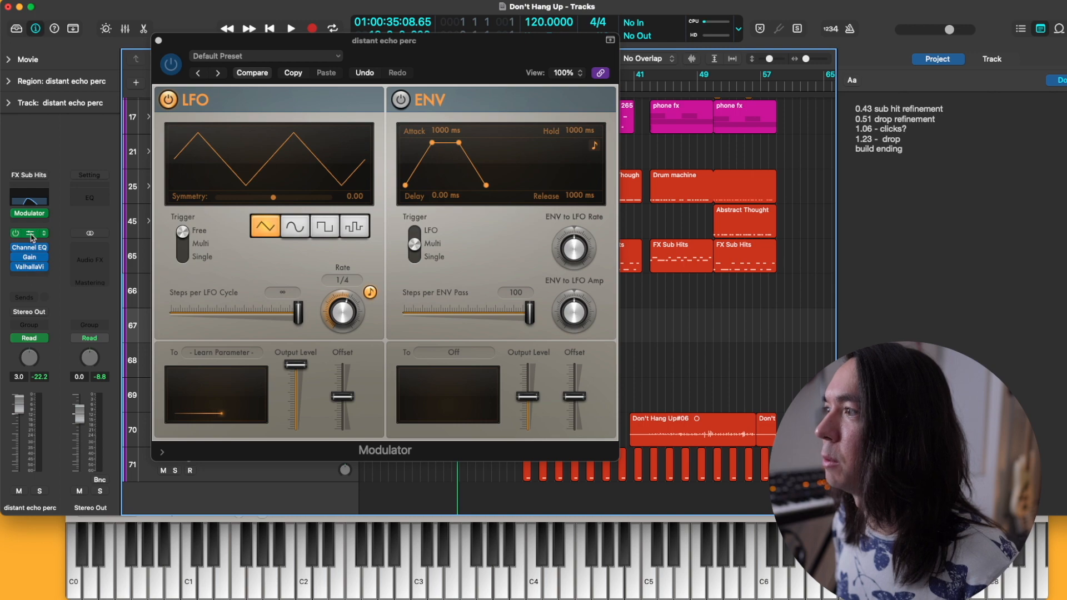
pyautogui.click(31, 234)
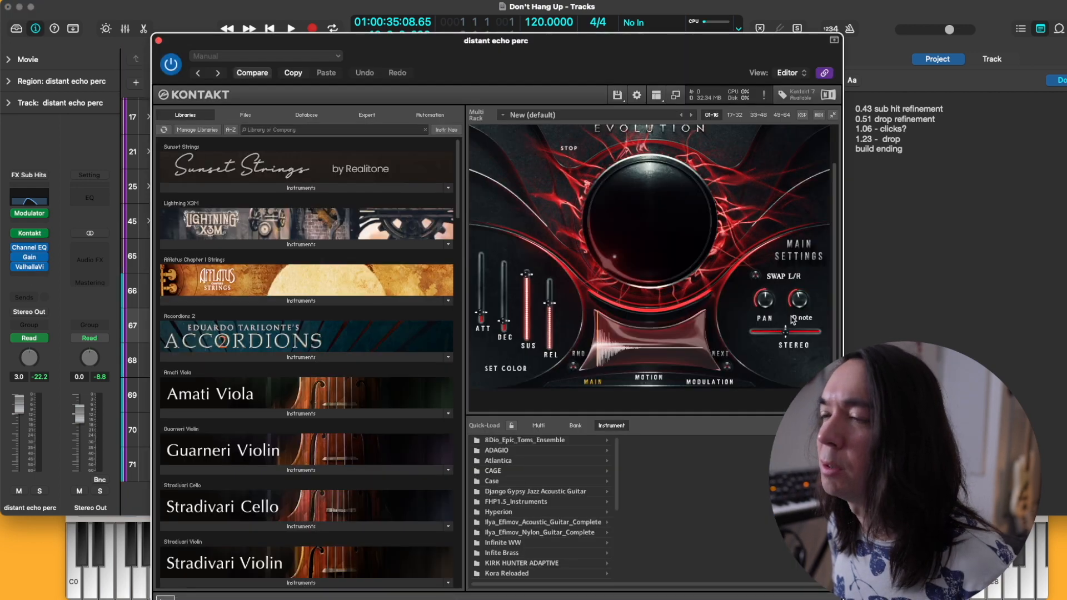
# Insert Little AlterBoy, assign the Modulator's LFO to its pitch at 36 % output level and a 2-bar rate, and audition the track soloed
pyautogui.click(22, 274)
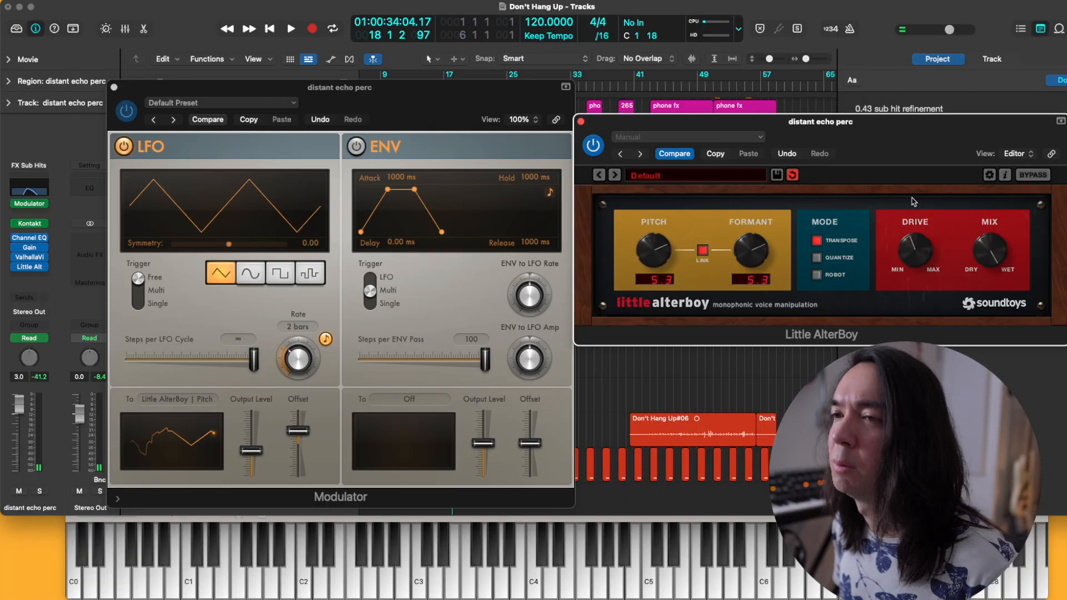
pyautogui.press('space')
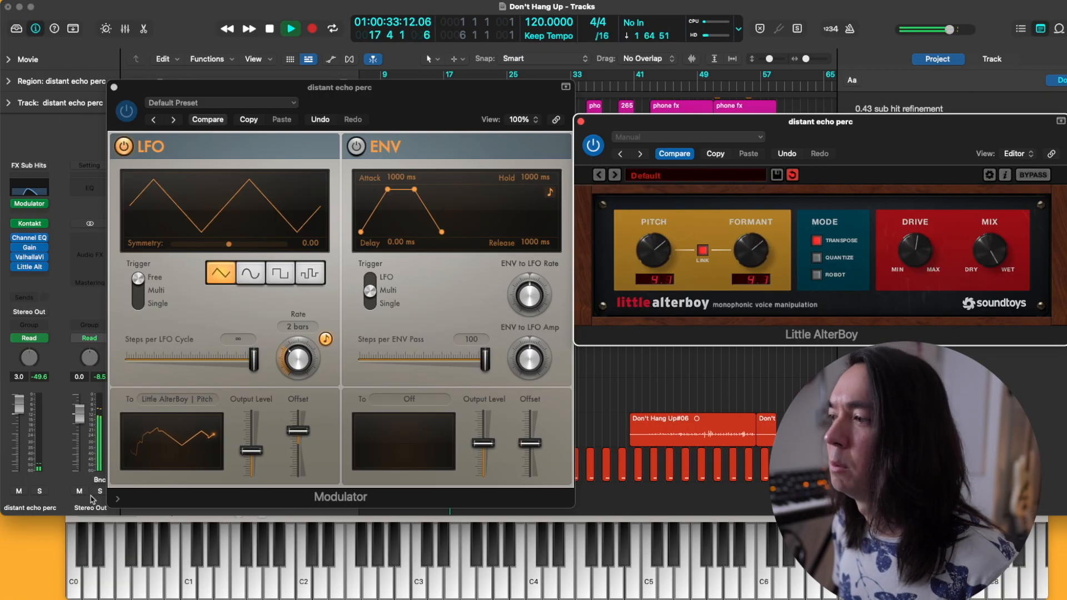
pyautogui.click(40, 490)
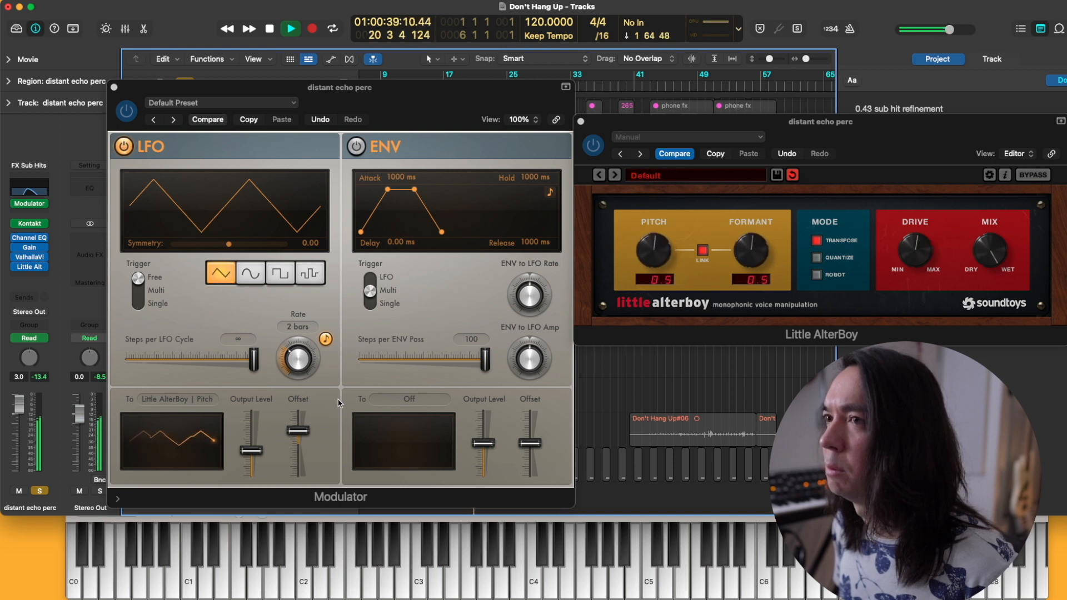
pyautogui.click(248, 451)
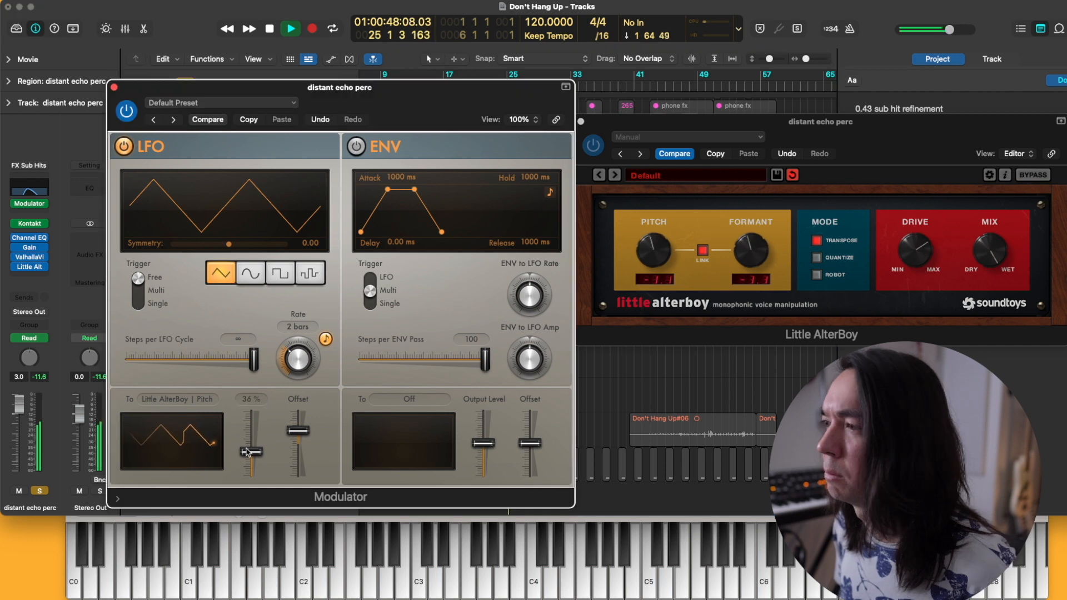
# Set the Modulator's LFO to a square wave at a 1/2 rate, trying smoothing at 0.39 before returning it to 0.00
pyautogui.click(280, 272)
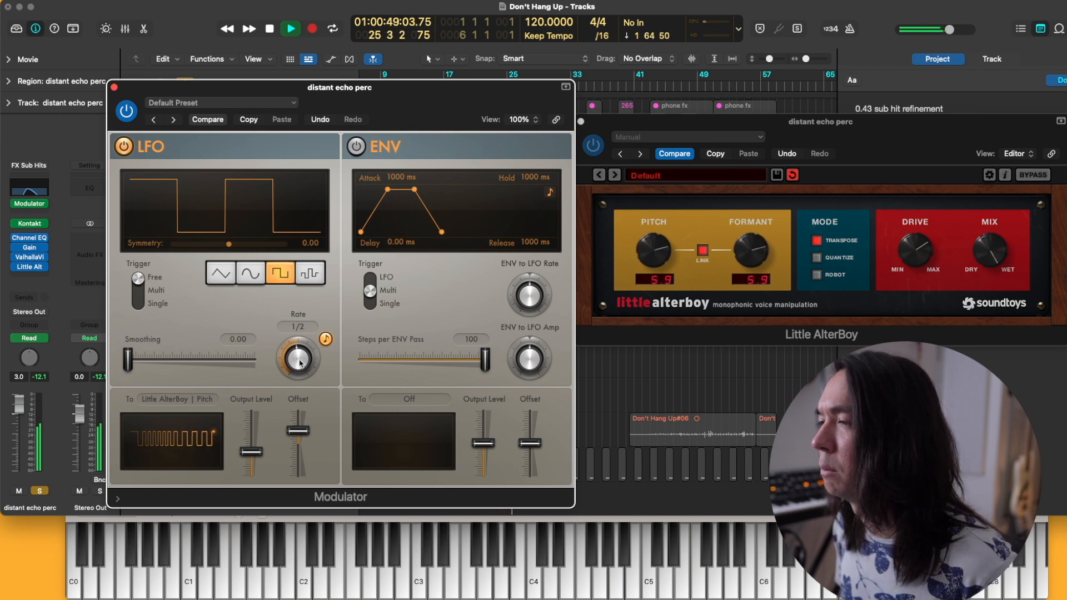
pyautogui.moveTo(141, 358); pyautogui.dragTo(182, 369)
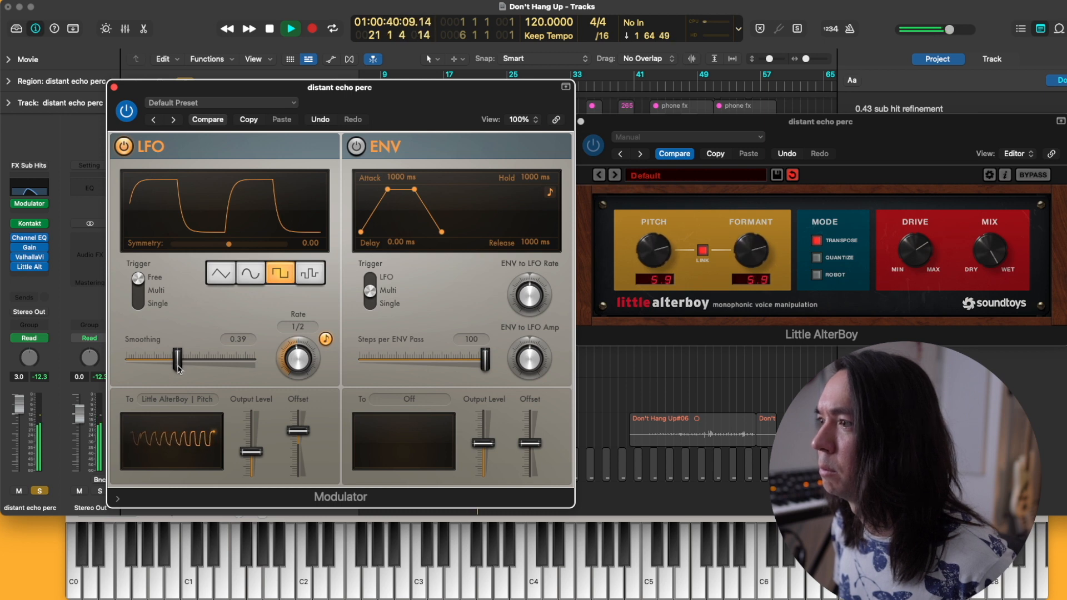
pyautogui.moveTo(178, 368); pyautogui.dragTo(127, 368)
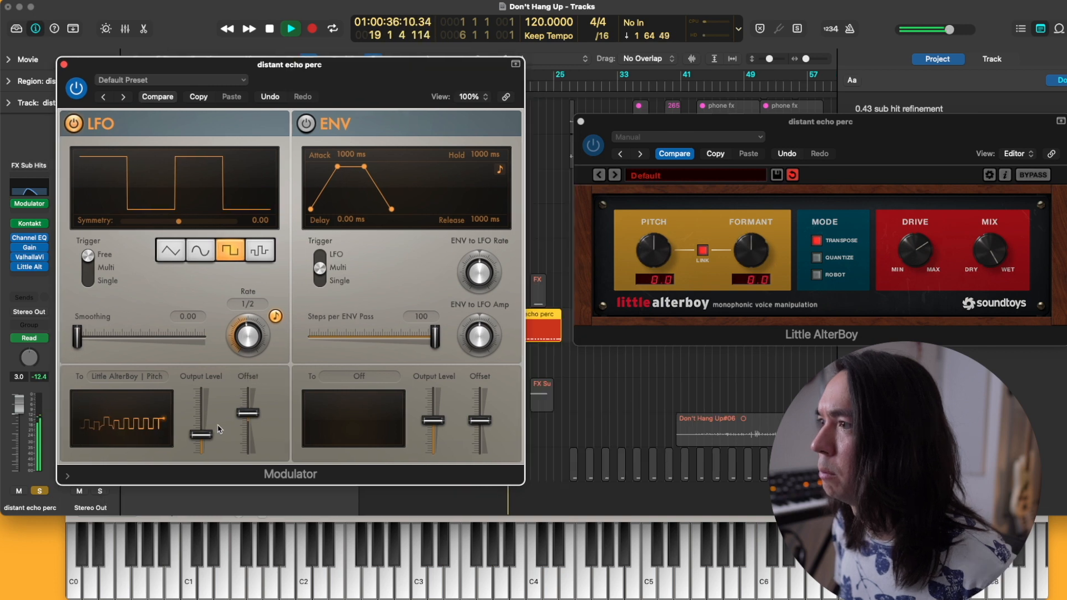
# Bounce the distant echo perc region at bar 18 in place to a new audio track and mute the original MIDI region
pyautogui.moveTo(103, 63); pyautogui.dragTo(164, 125)
pyautogui.click(184, 88)
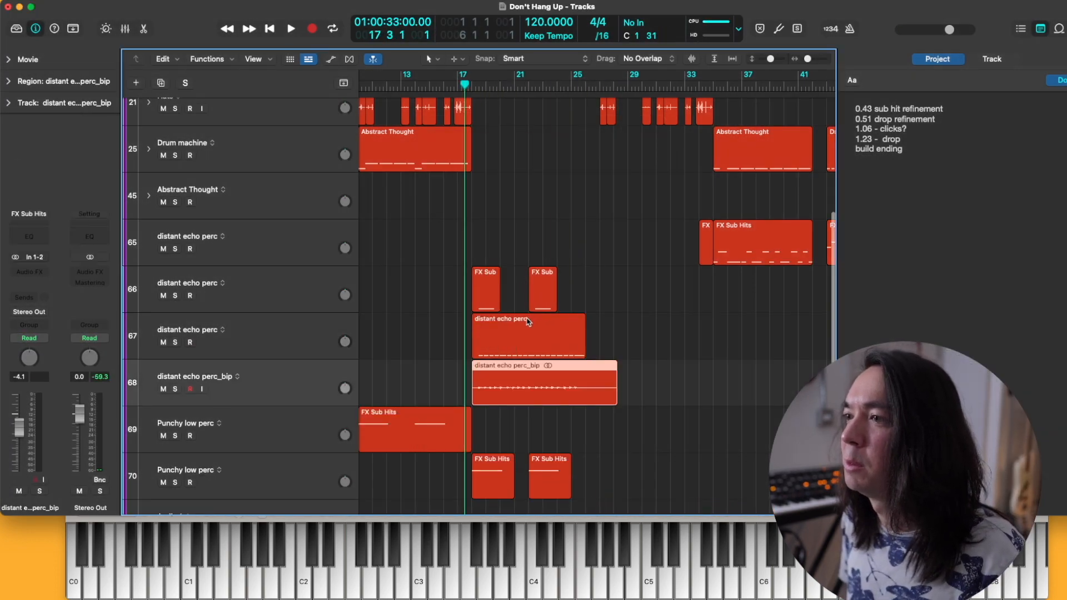
pyautogui.click(508, 329)
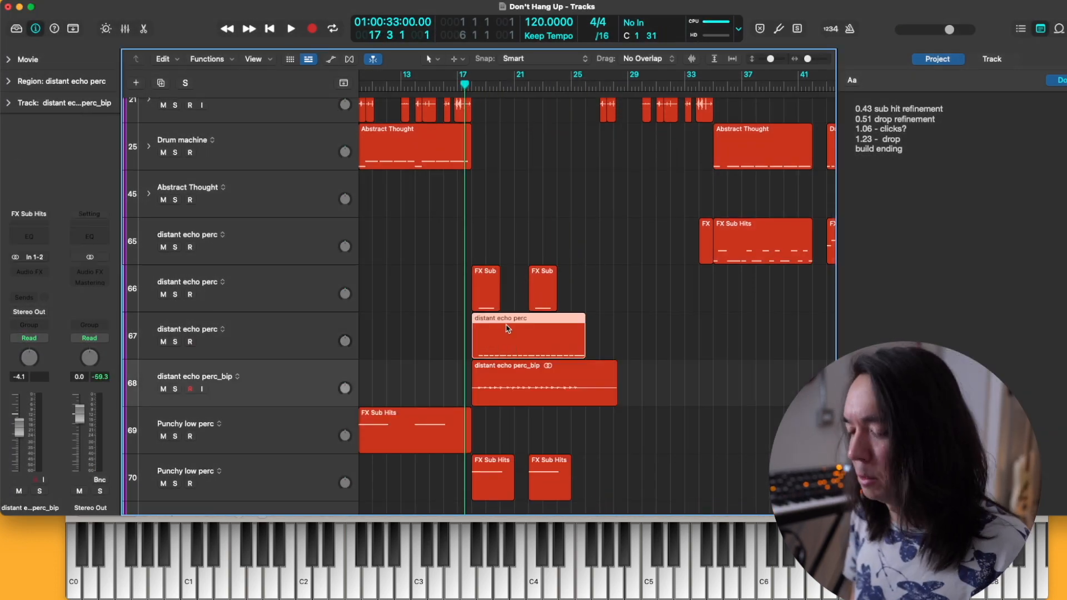
pyautogui.hotkey('ctrl', 'm')
# Listen to the bounced distant echo perc hits up close and quantize the audio region to 1/8 notes with Flex turned on
pyautogui.press('space')
pyautogui.scroll(5, 503, 339)
pyautogui.scroll(5, 506, 338)
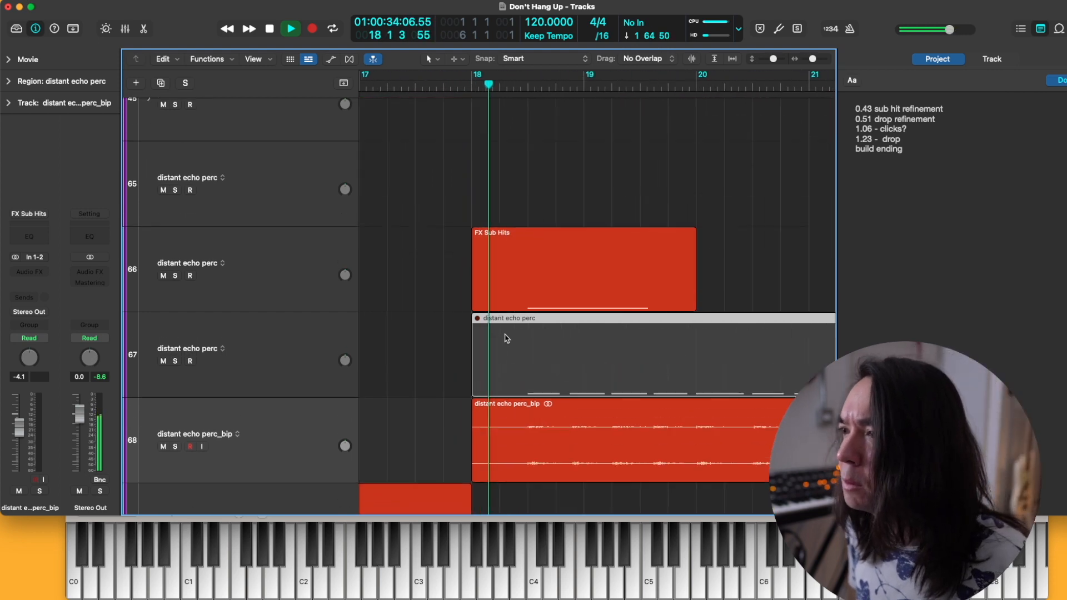
pyautogui.press('space')
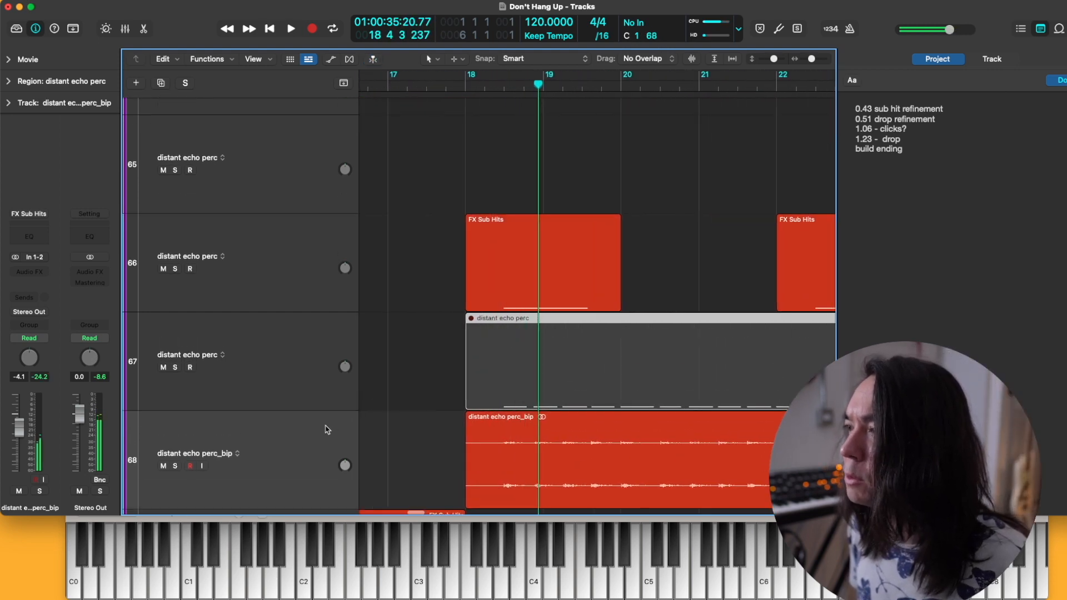
pyautogui.click(324, 437)
pyautogui.press('super+f')
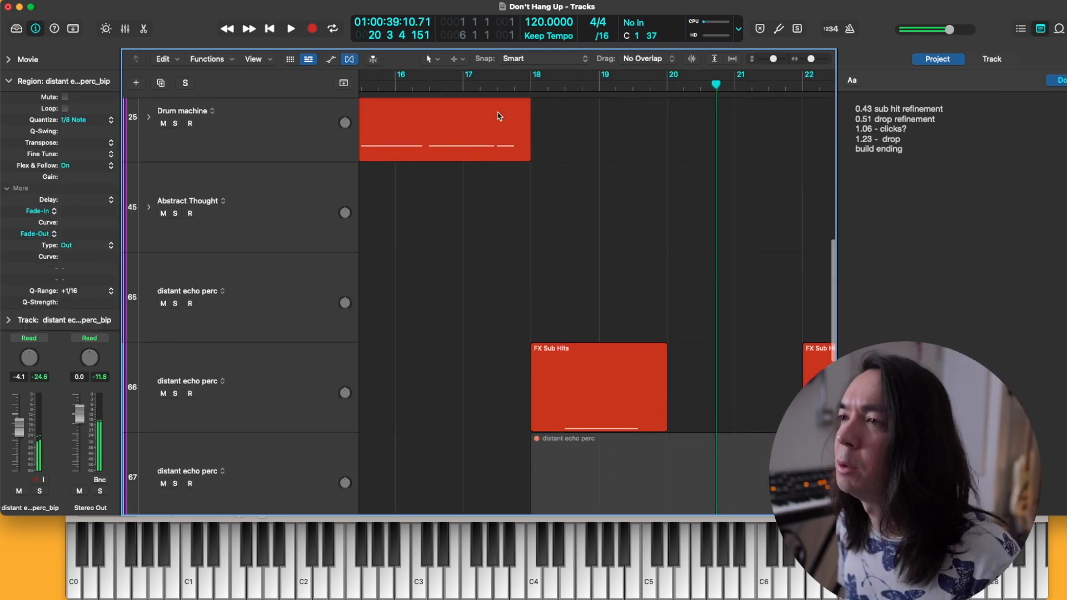
# Quantize the note in the woah track's tears_bip_2 region to 1/8 notes and play it back
pyautogui.scroll(-6, 498, 116)
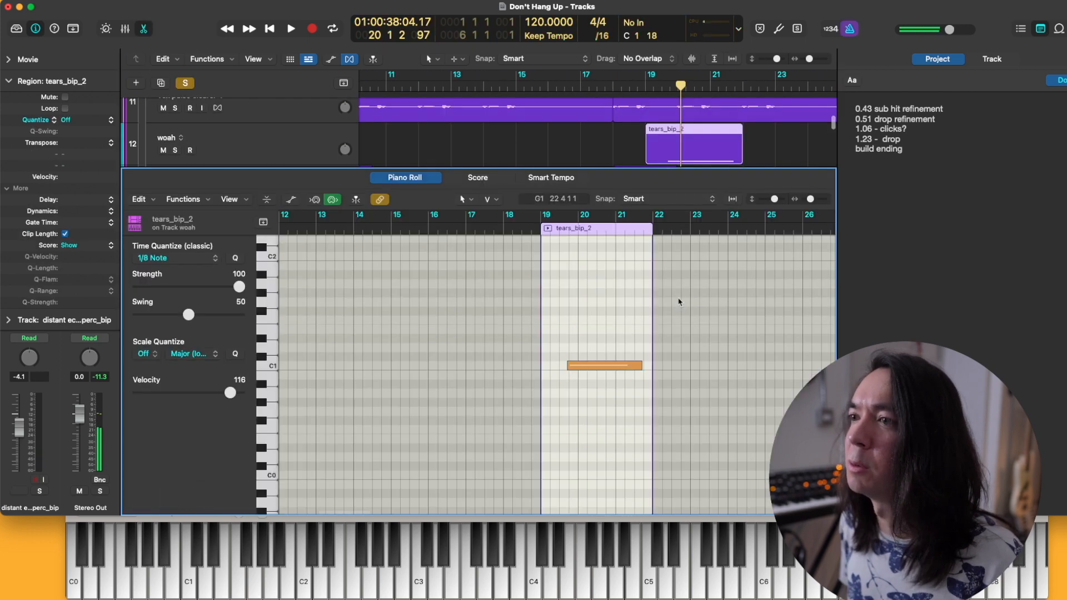
pyautogui.press('super+a')
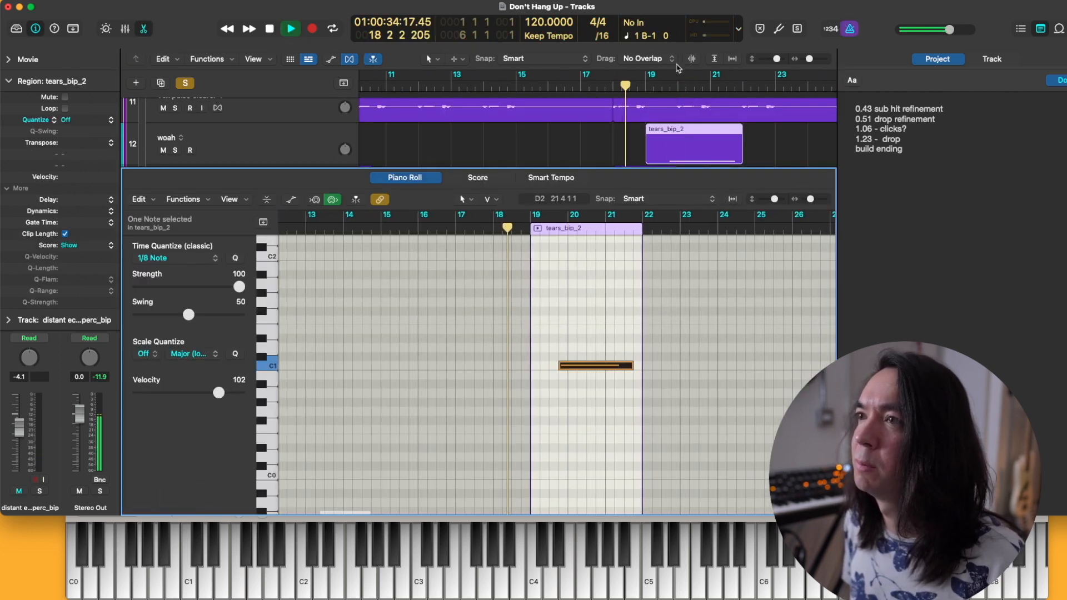
pyautogui.scroll(-2, 639, 128)
pyautogui.click(639, 139)
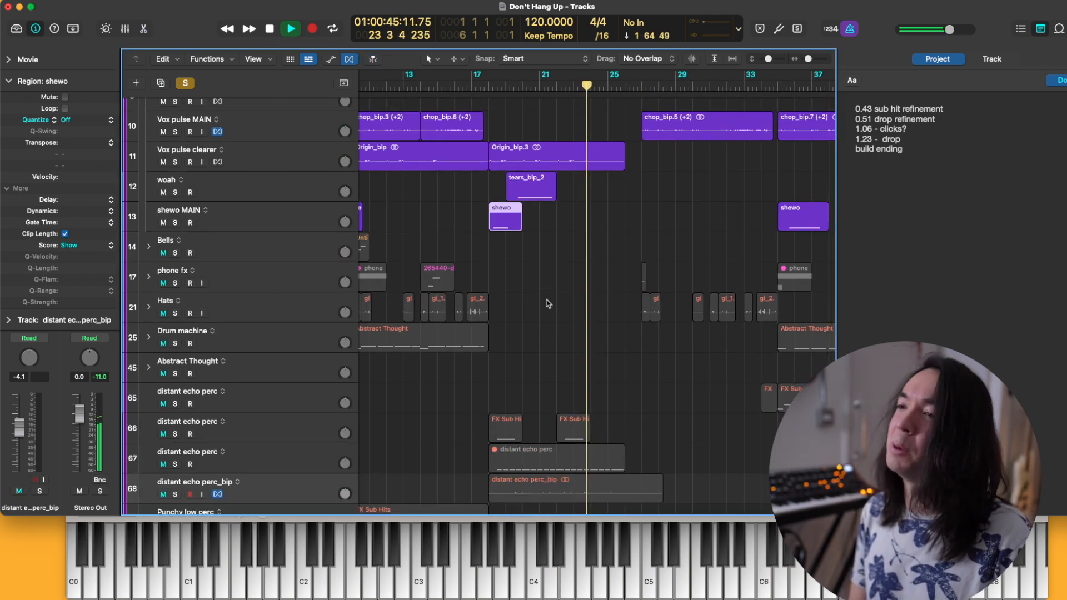
# Clear the solos, reduce the track heights, and listen to the full mix from just before bar 18
pyautogui.press('space')
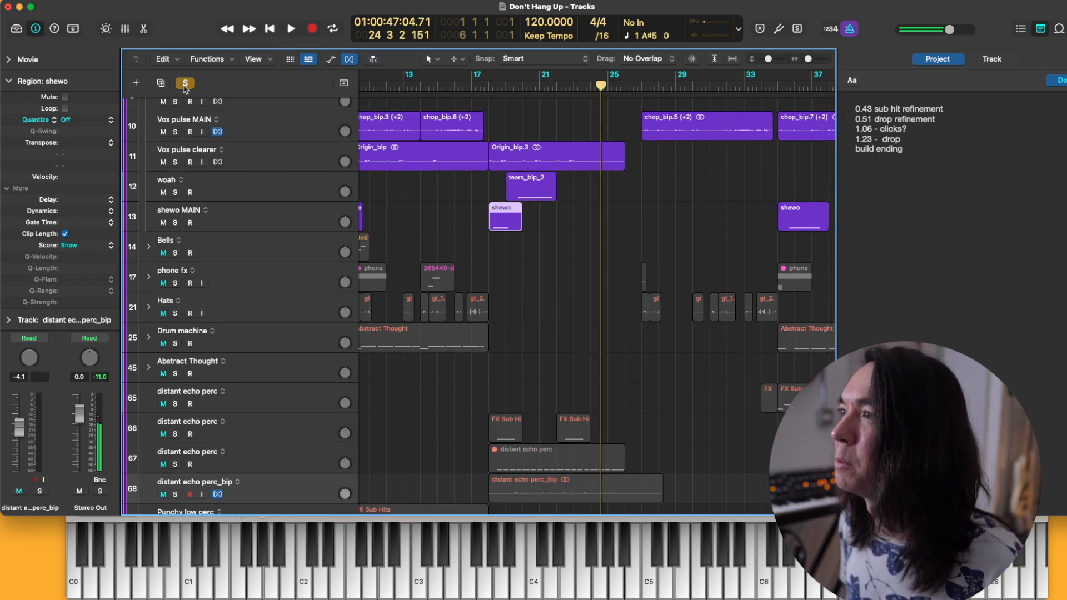
pyautogui.click(185, 82)
pyautogui.press('super+Up')
pyautogui.click(491, 85)
pyautogui.scroll(-3, 489, 139)
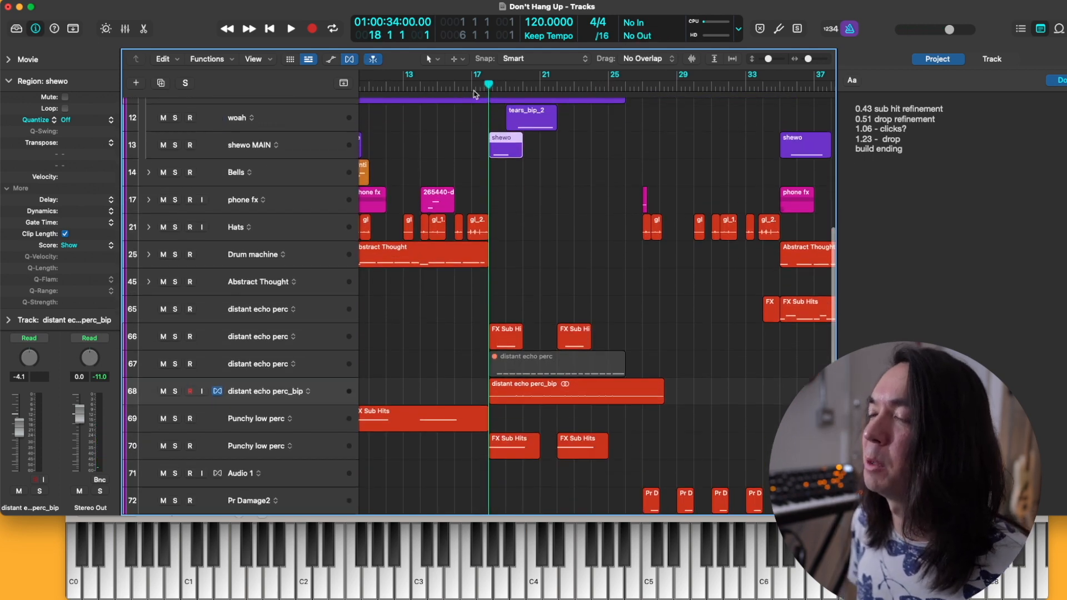
pyautogui.click(482, 90)
pyautogui.press('space')
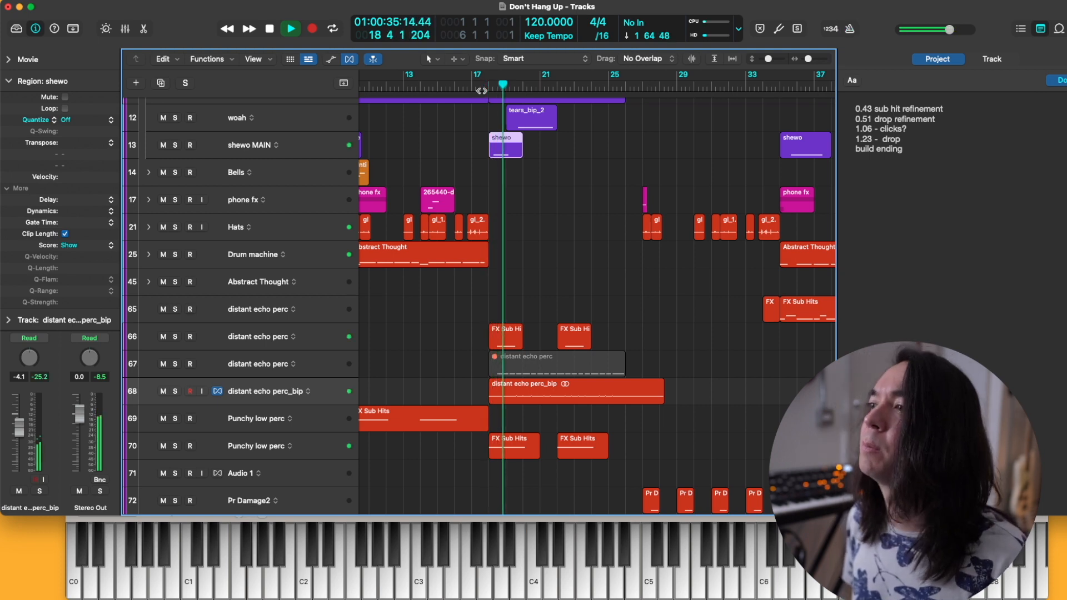
# Extend and join the FX Sub Hits regions on Punchy low perc track 70, and split the result at bar 20, keeping crossing notes
pyautogui.keyDown('ctrl'); pyautogui.keyDown('alt'); pyautogui.click(468, 130); pyautogui.keyUp('alt'); pyautogui.keyUp('ctrl')
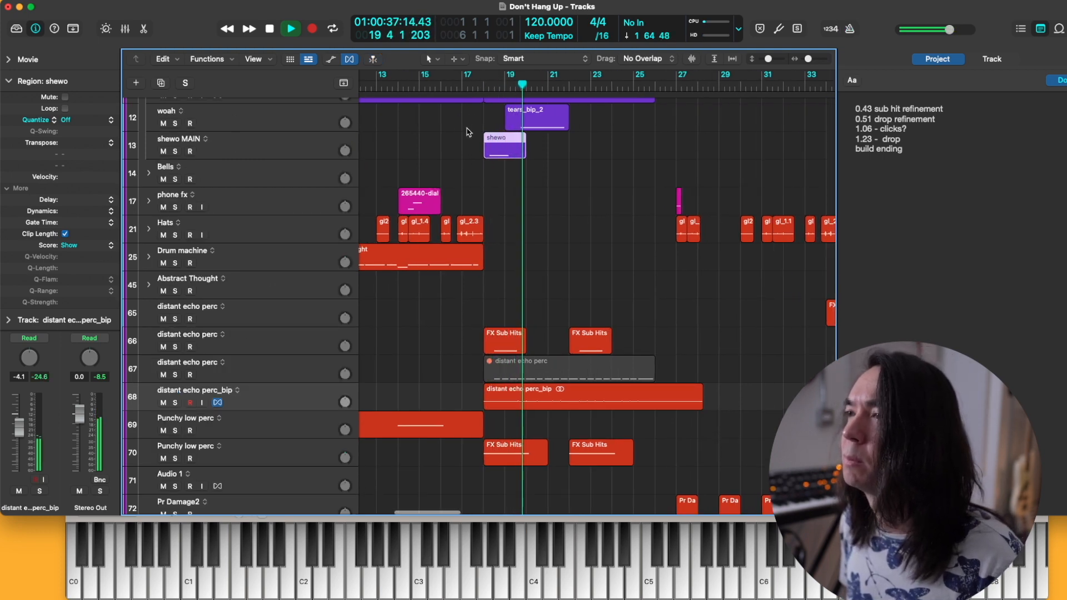
pyautogui.scroll(1, 467, 132)
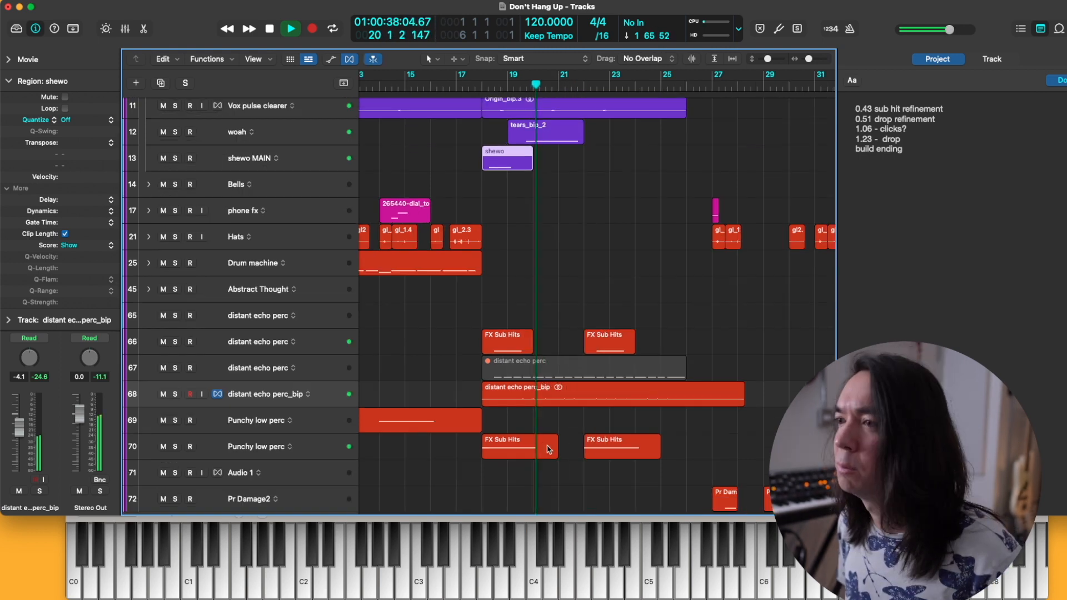
pyautogui.press('space')
pyautogui.click(579, 451)
pyautogui.moveTo(553, 456); pyautogui.dragTo(583, 453)
pyautogui.click(713, 449)
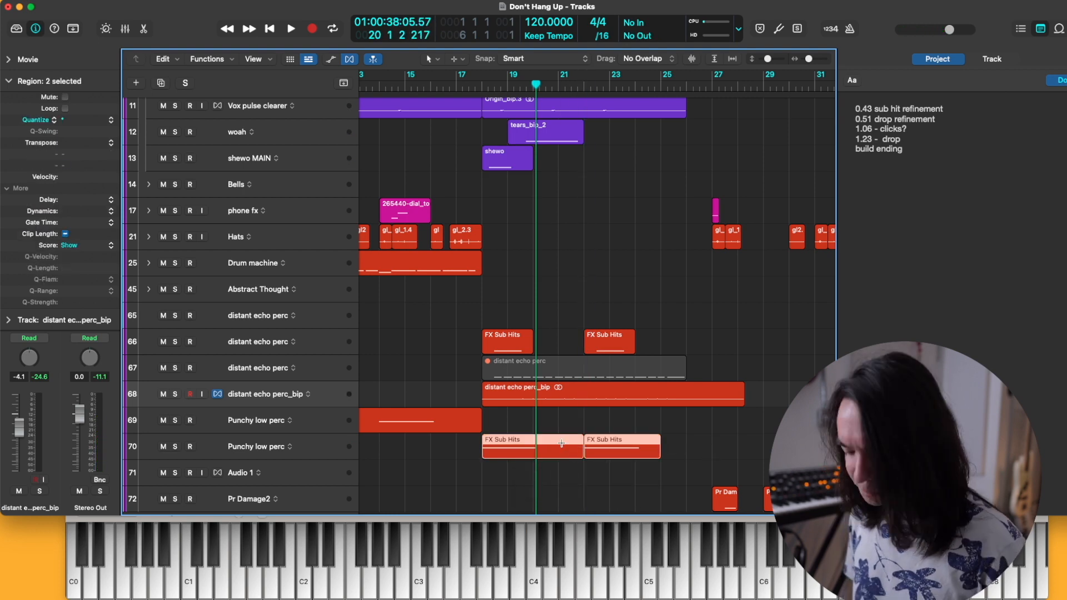
pyautogui.press('super+j')
pyautogui.keyDown('super'); pyautogui.doubleClick(534, 429); pyautogui.keyUp('super')
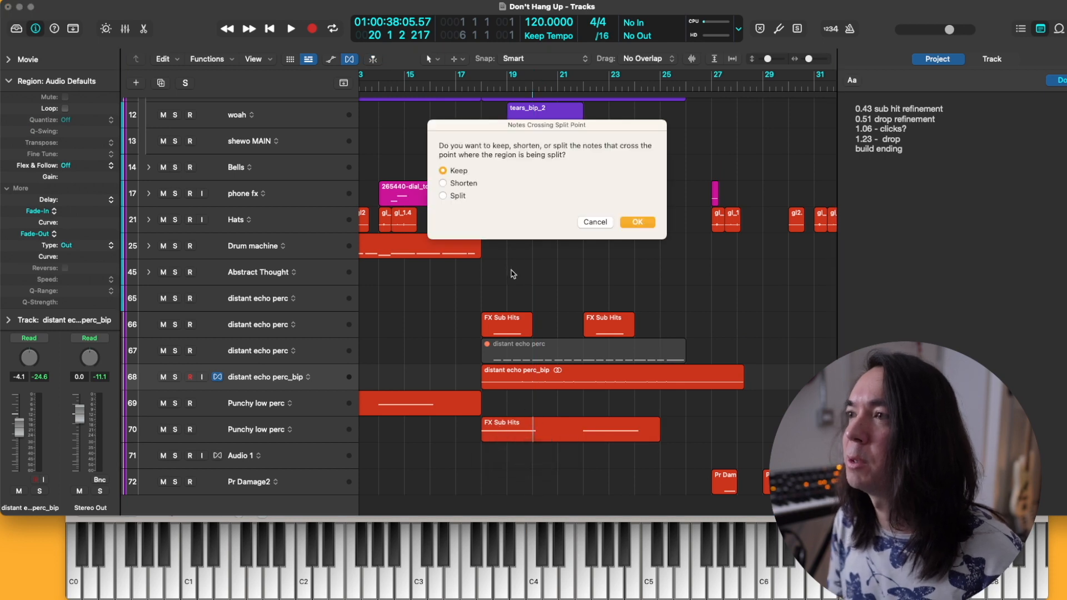
pyautogui.press('Return')
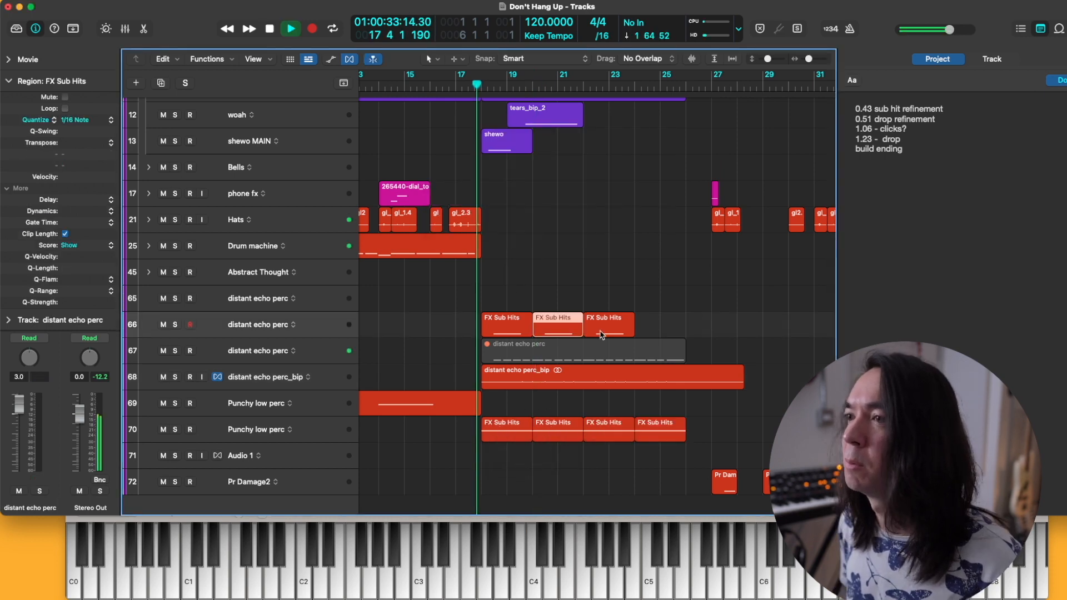
# Copy the bar 20 FX Sub Hits region on distant echo perc track 66 to bar 24 and listen to the mix
pyautogui.moveTo(554, 324); pyautogui.dragTo(656, 323)
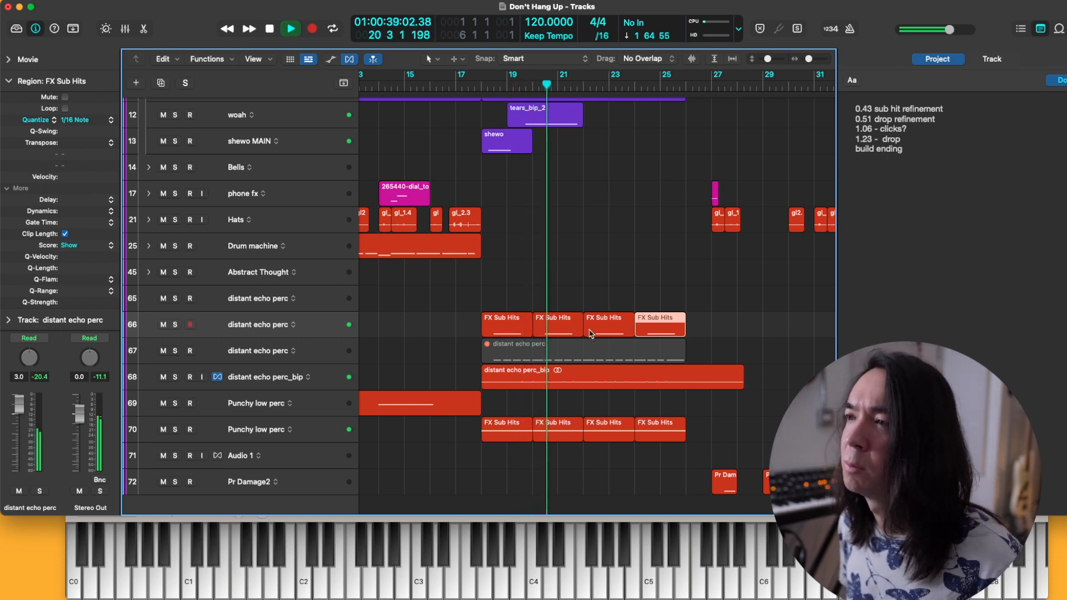
pyautogui.scroll(3, 590, 333)
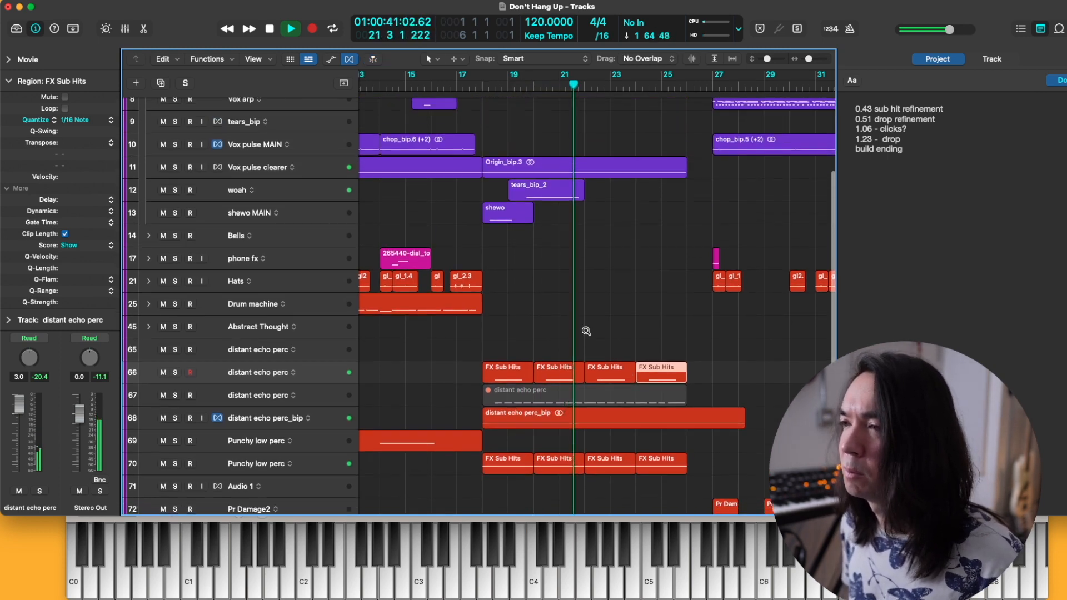
pyautogui.scroll(-4, 585, 330)
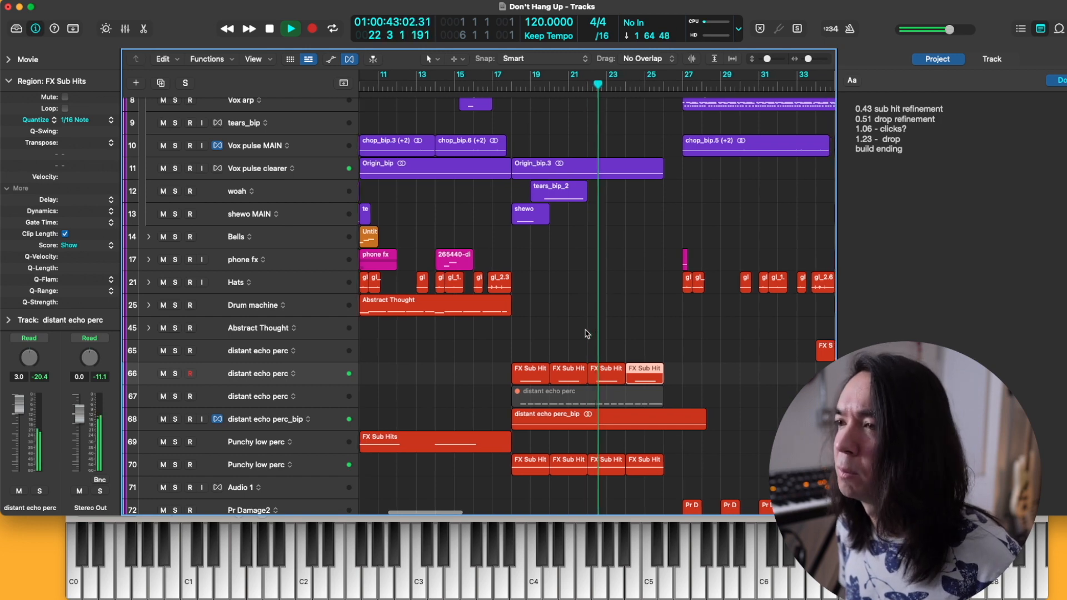
pyautogui.hscroll(1, 587, 334)
# Solo the distant echo perc_bip track, change its Flex Time mode to Slicing, and play it back from just before bar 18
pyautogui.click(175, 419)
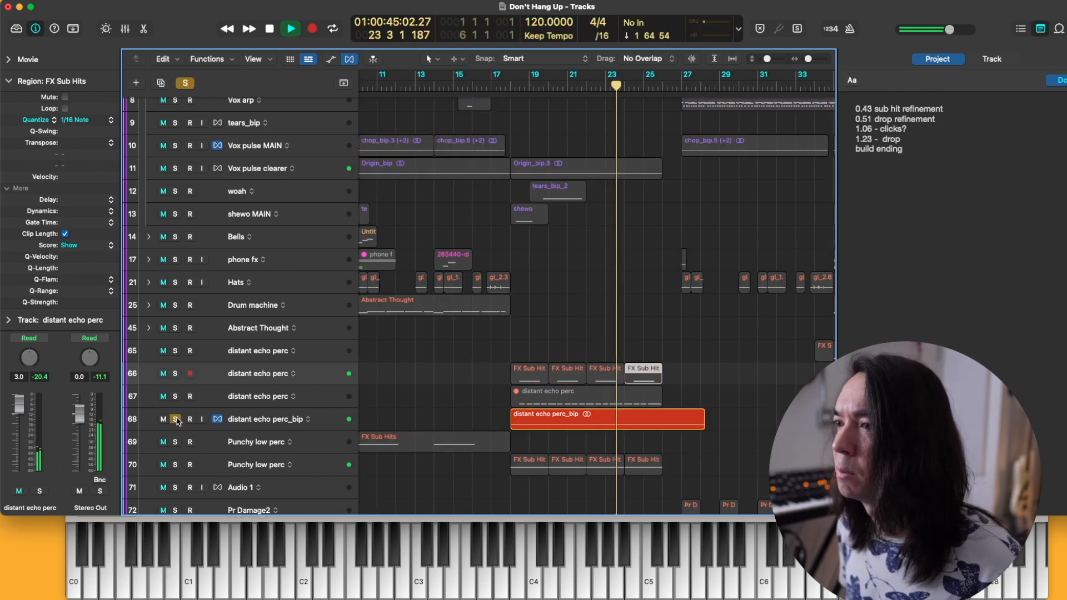
pyautogui.click(239, 421)
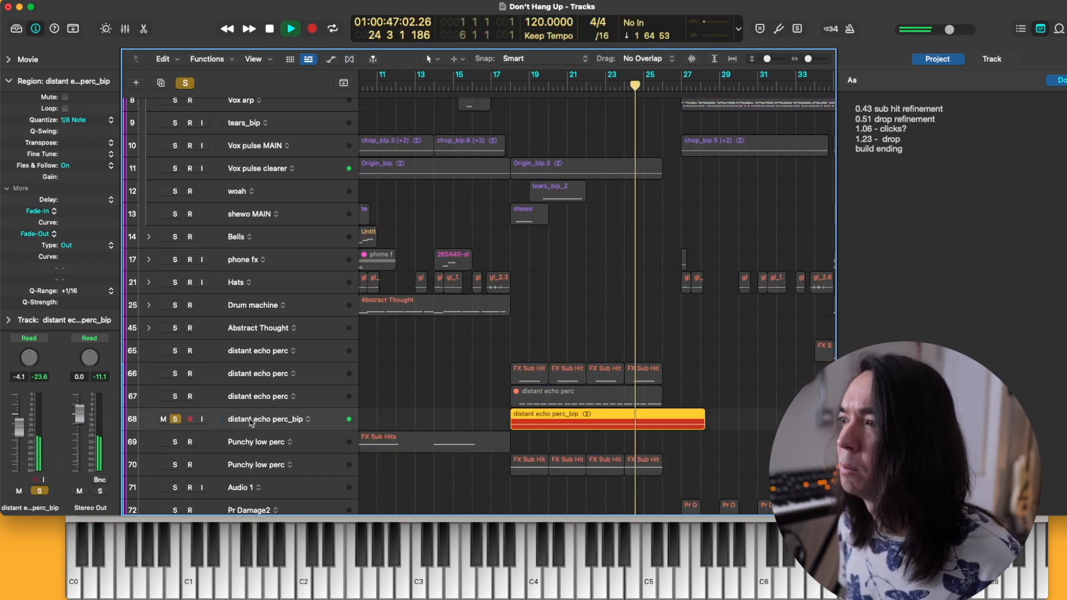
pyautogui.press('super+f')
pyautogui.click(245, 442)
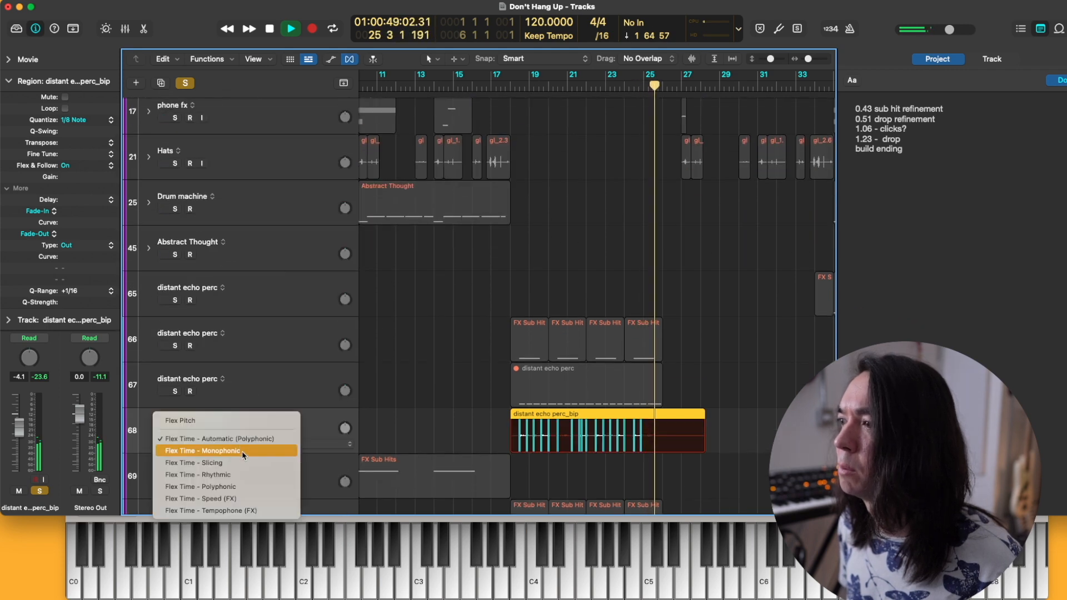
pyautogui.click(243, 465)
pyautogui.press('space')
pyautogui.press('space')
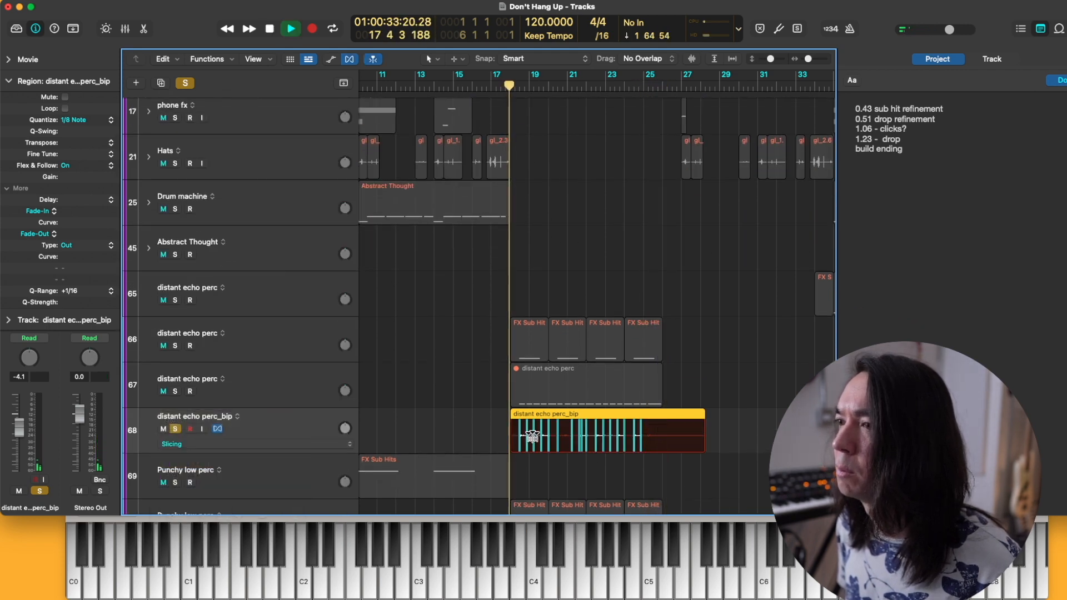
pyautogui.press('super+Right')
pyautogui.press('super+Right')
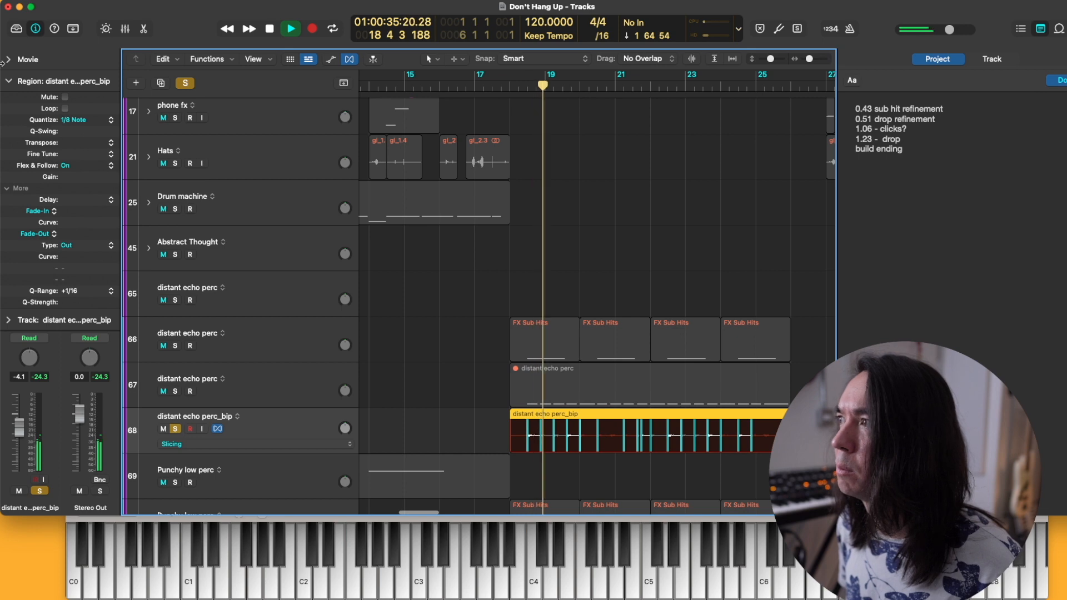
# Insert a Tremolo effect on the distant echo perc_bip track
pyautogui.click(9, 82)
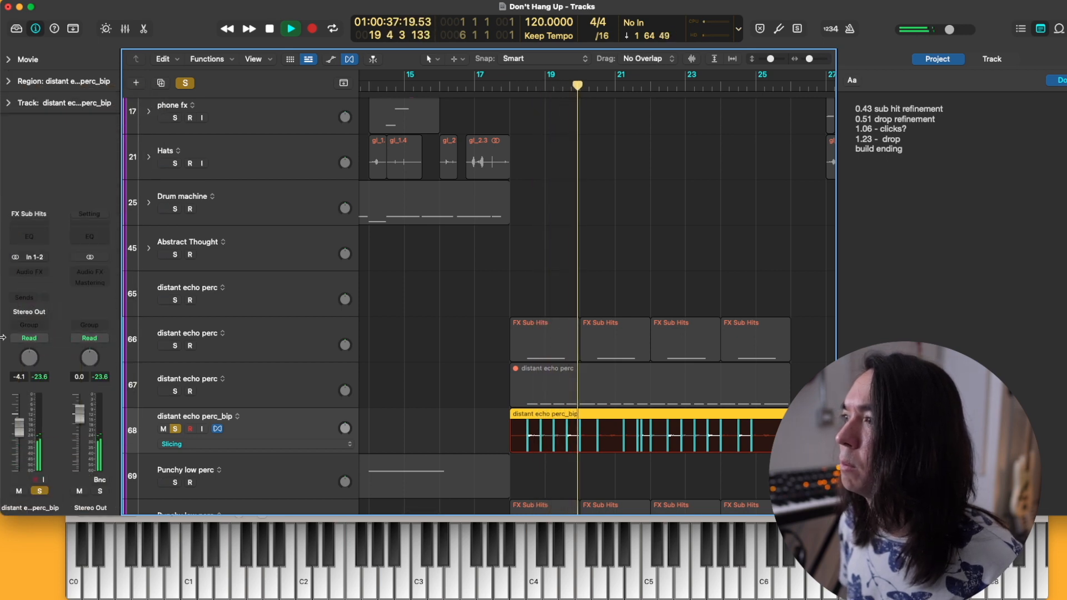
pyautogui.click(28, 272)
pyautogui.write('trem')
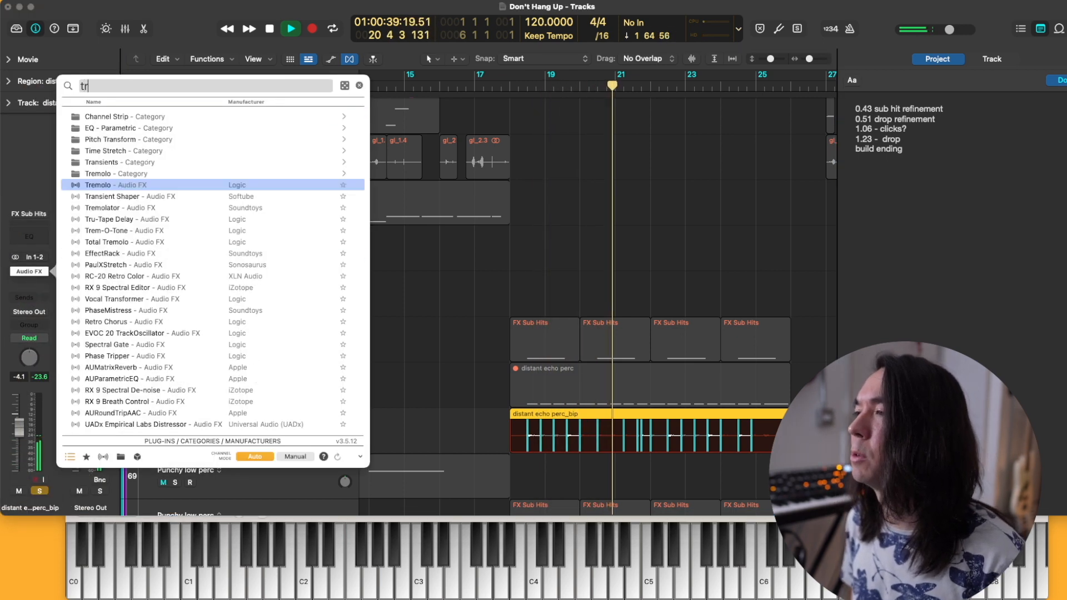
pyautogui.press('Return')
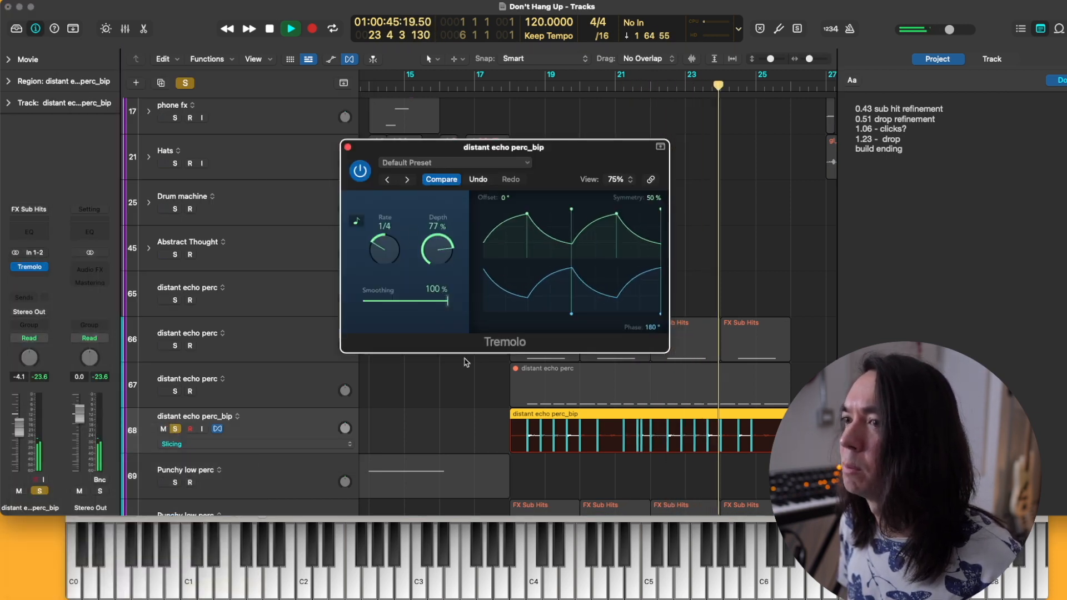
# Set the Tremolo to 100% depth, 0% smoothing and a 1/2 rate, and replay the soloed hits from just before bar 18
pyautogui.moveTo(433, 250); pyautogui.dragTo(434, 233)
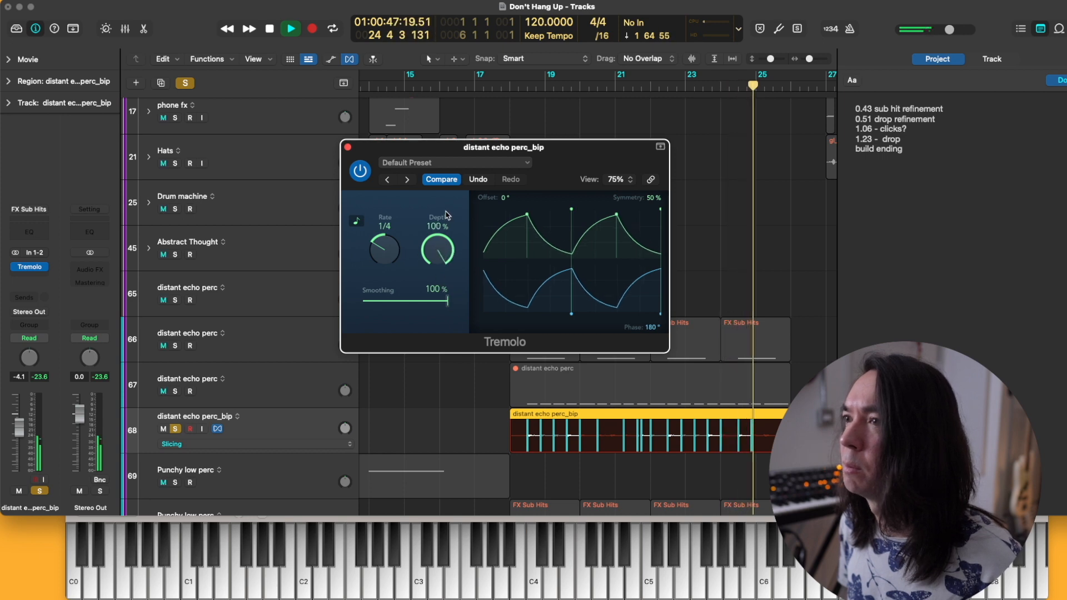
pyautogui.moveTo(447, 300); pyautogui.dragTo(357, 303)
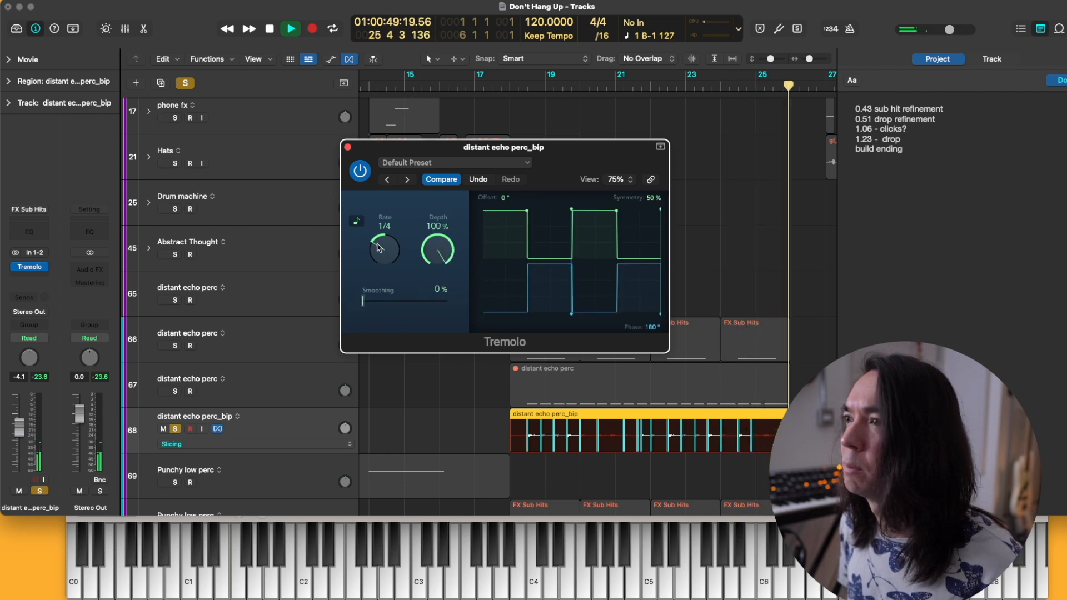
pyautogui.moveTo(378, 245); pyautogui.dragTo(376, 252)
pyautogui.press('space')
pyautogui.press('space')
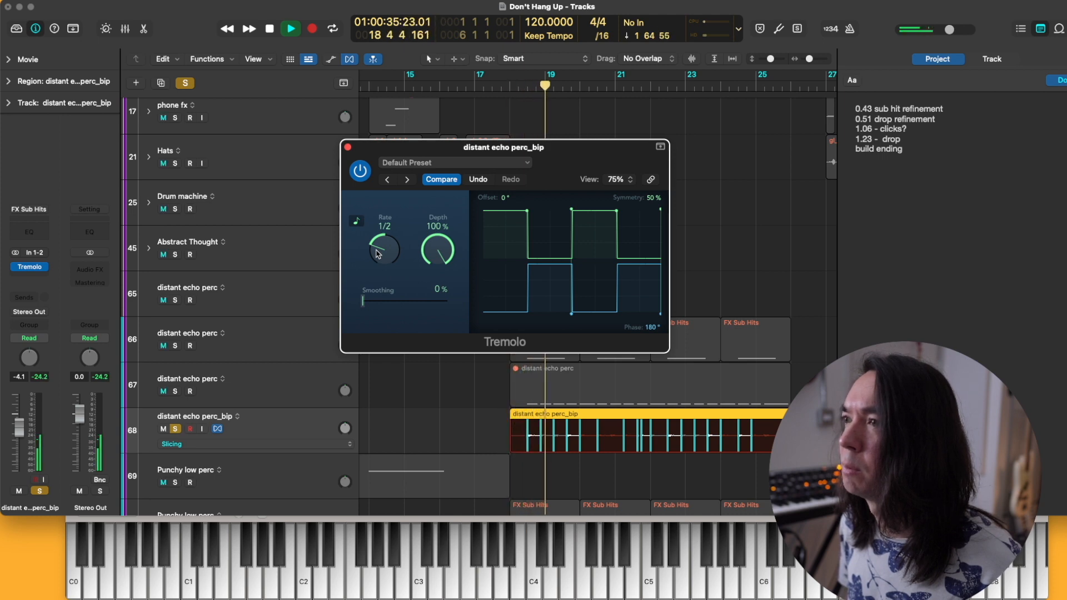
pyautogui.moveTo(421, 255)
pyautogui.mouseDown()
pyautogui.moveTo(428, 288)
pyautogui.moveTo(424, 247)
pyautogui.mouseUp()
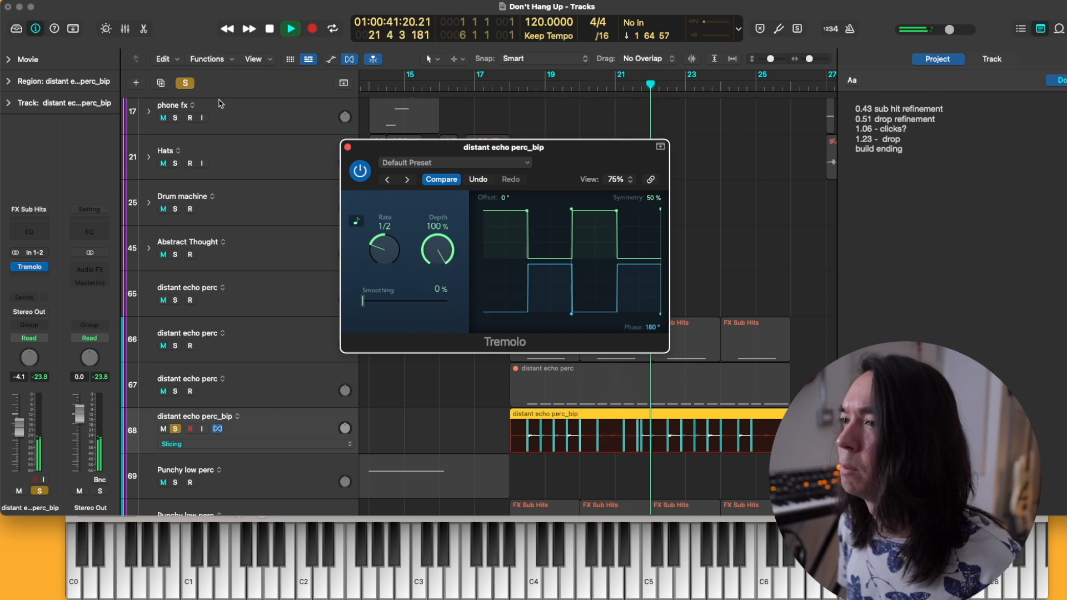
# Check the tremolo in the full mix, re-solo the track, and add ValhallaVintageVerb with 58.1% mix and 1.27 s decay
pyautogui.click(185, 83)
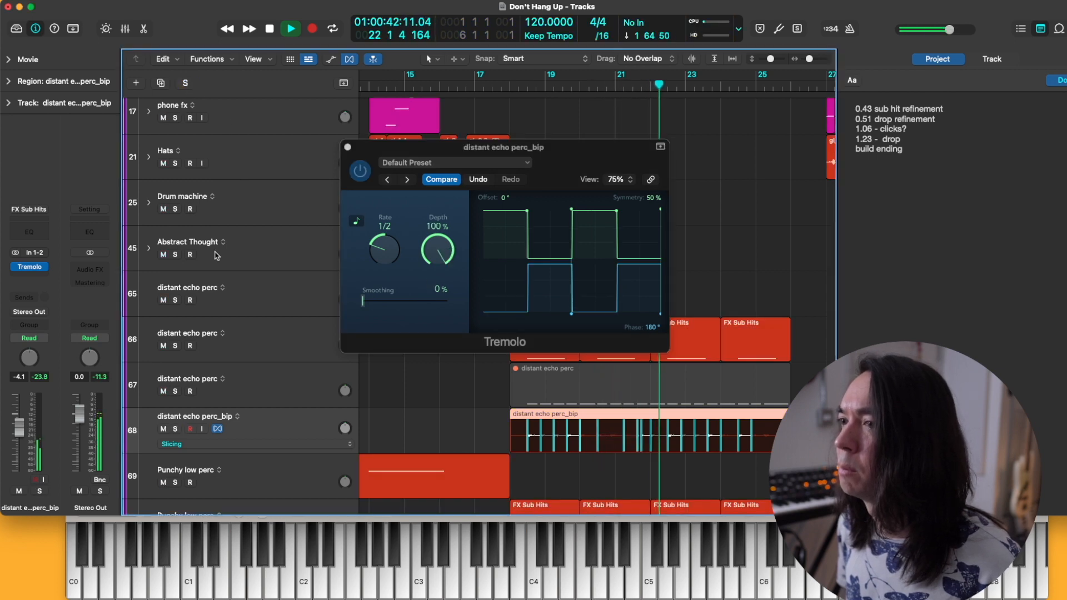
pyautogui.click(175, 429)
pyautogui.press('space')
pyautogui.click(40, 278)
pyautogui.click(239, 561)
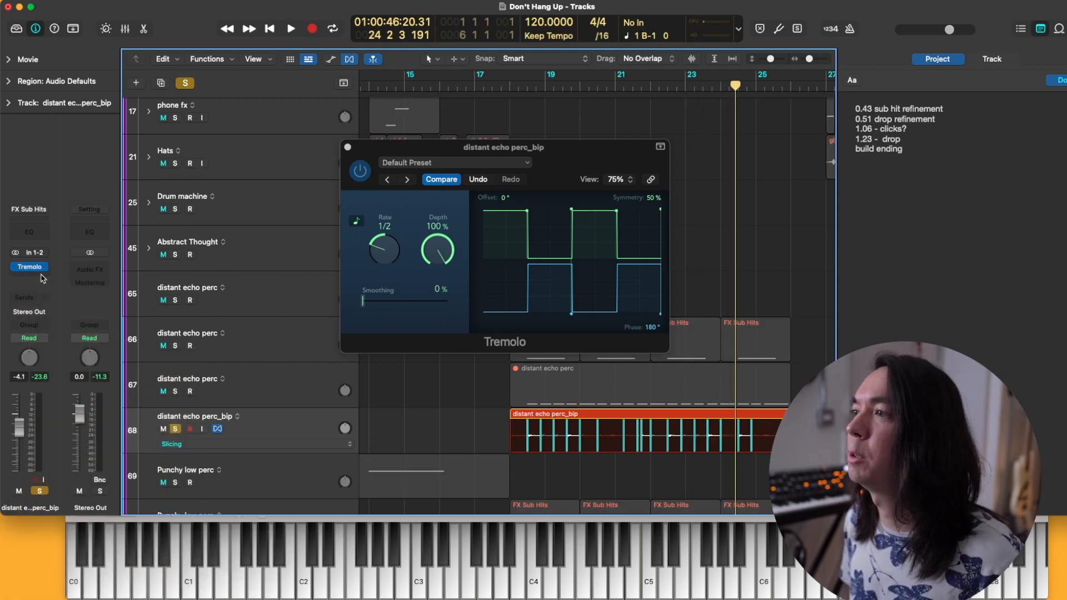
pyautogui.press('space')
pyautogui.moveTo(385, 291); pyautogui.dragTo(387, 286)
pyautogui.moveTo(443, 301); pyautogui.dragTo(442, 313)
pyautogui.moveTo(394, 294); pyautogui.dragTo(397, 258)
pyautogui.moveTo(461, 308); pyautogui.dragTo(462, 304)
pyautogui.moveTo(393, 291); pyautogui.dragTo(393, 291)
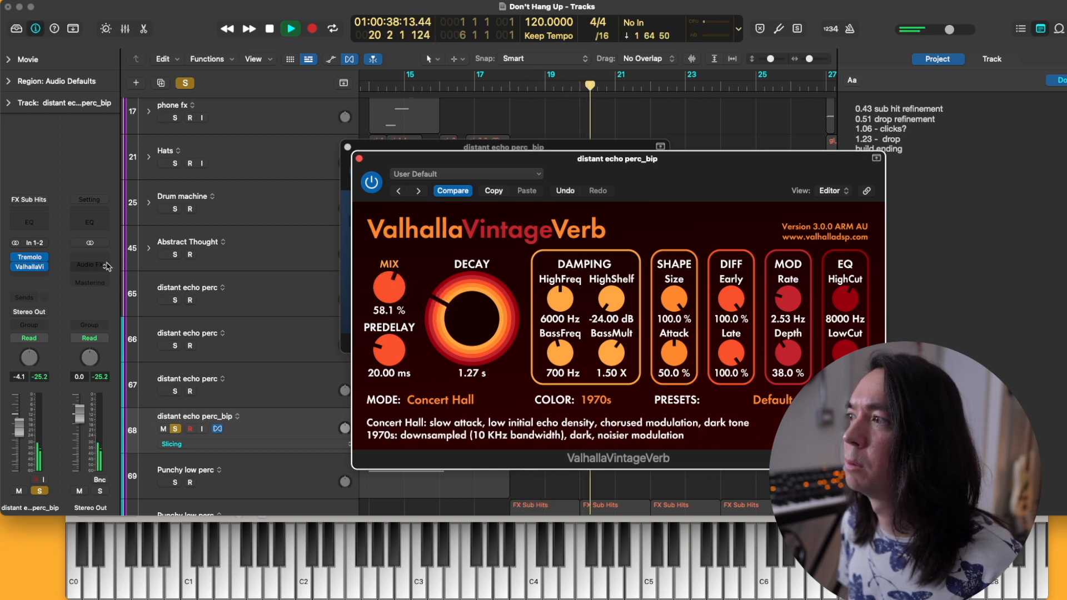
# Add a Channel EQ to distant echo perc_bip with a low cut at 89.5 Hz, and close the plug-in windows
pyautogui.click(42, 226)
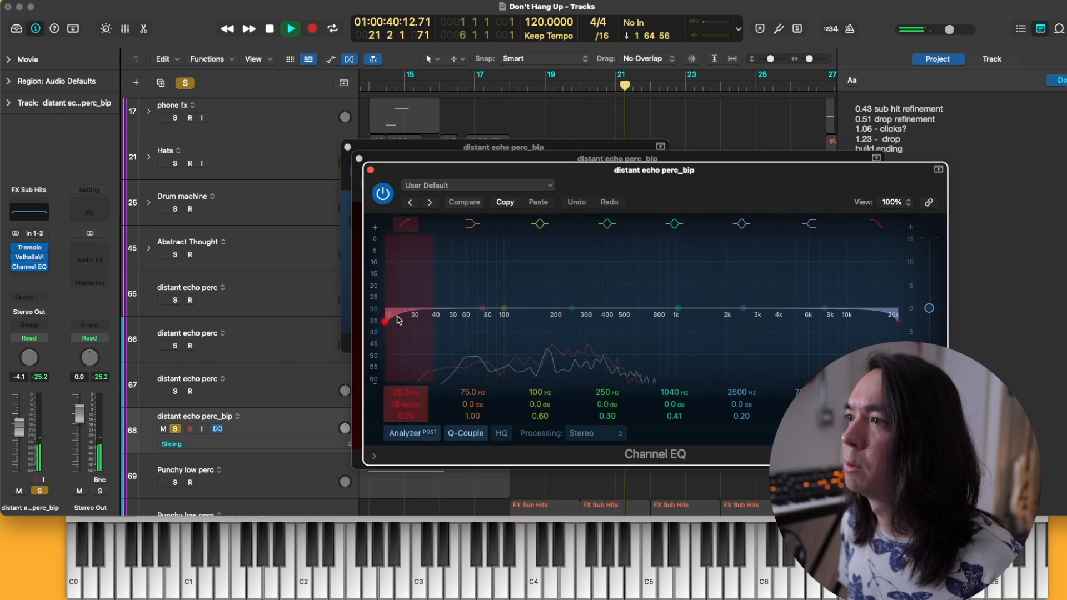
pyautogui.moveTo(399, 320); pyautogui.dragTo(510, 319)
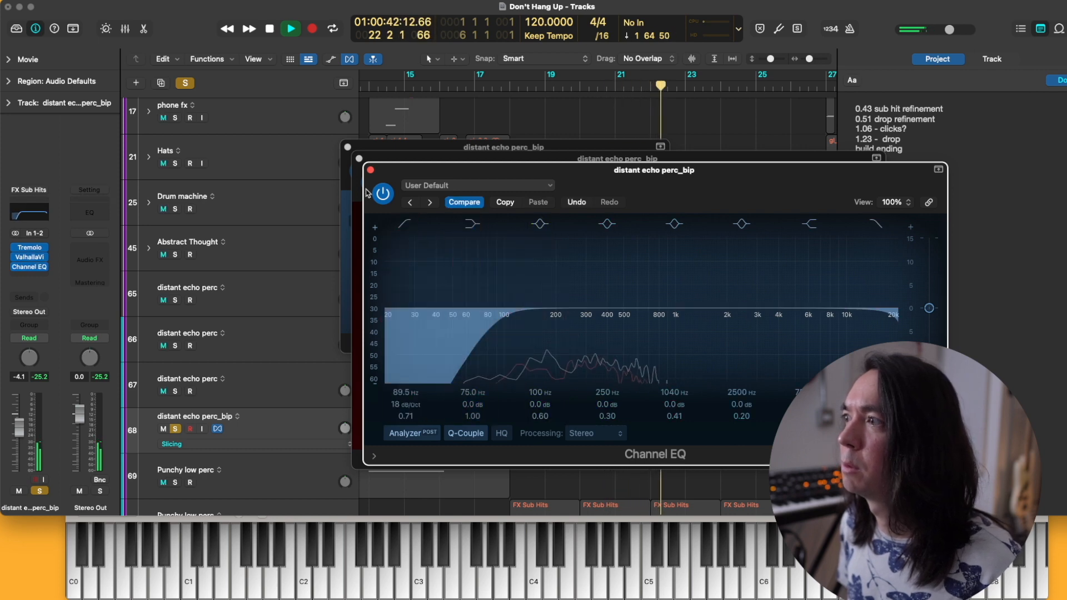
pyautogui.click(371, 170)
pyautogui.click(359, 159)
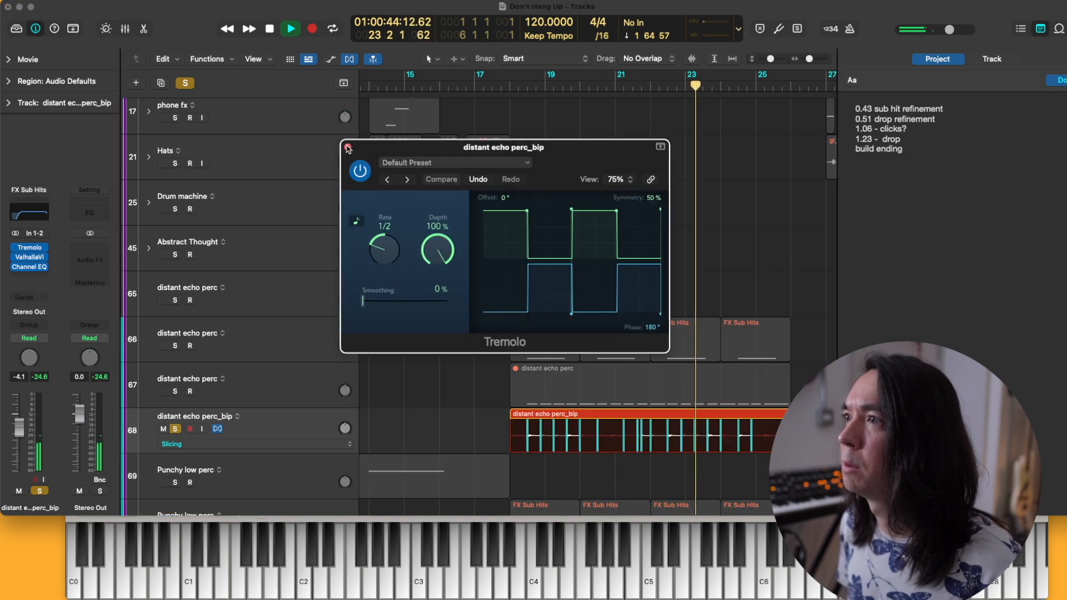
pyautogui.click(347, 147)
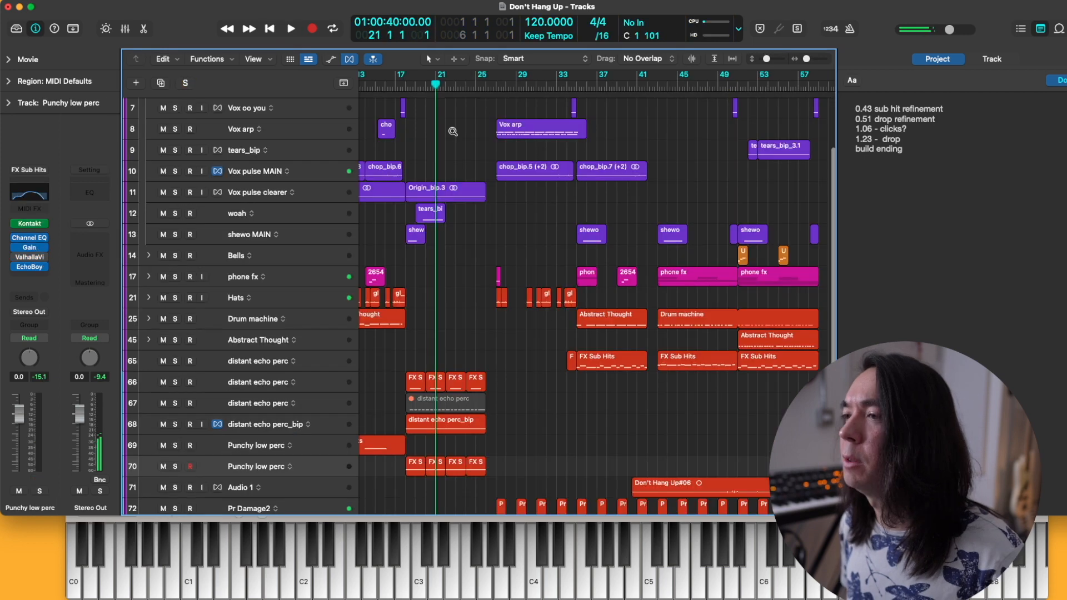
# Create a new audio track below Audio 1 and set its input to Input 3
pyautogui.scroll(1, 476, 233)
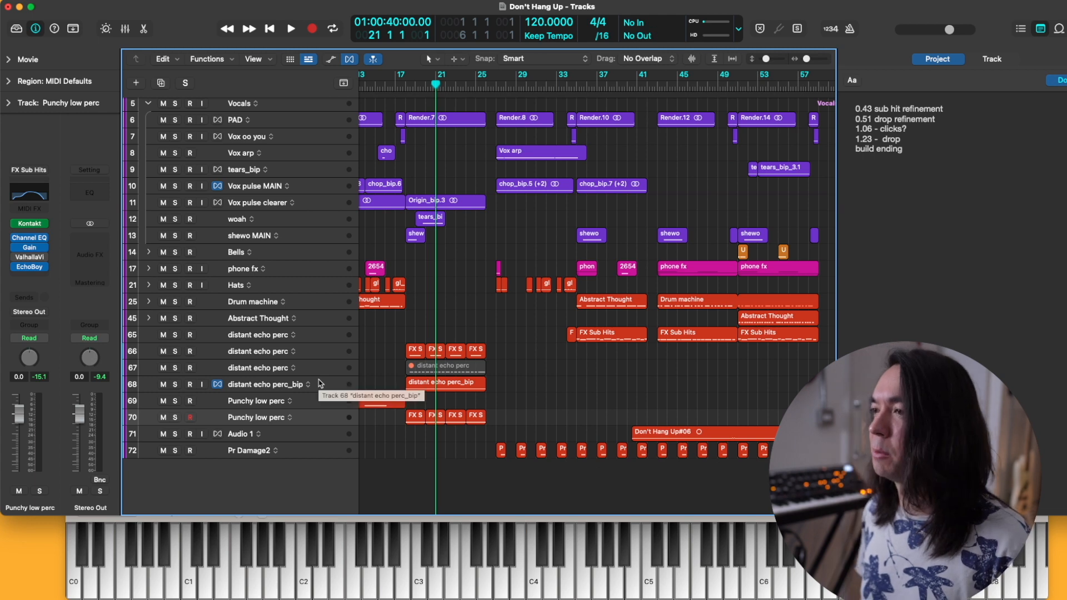
pyautogui.click(313, 438)
pyautogui.hscroll(1, 313, 439)
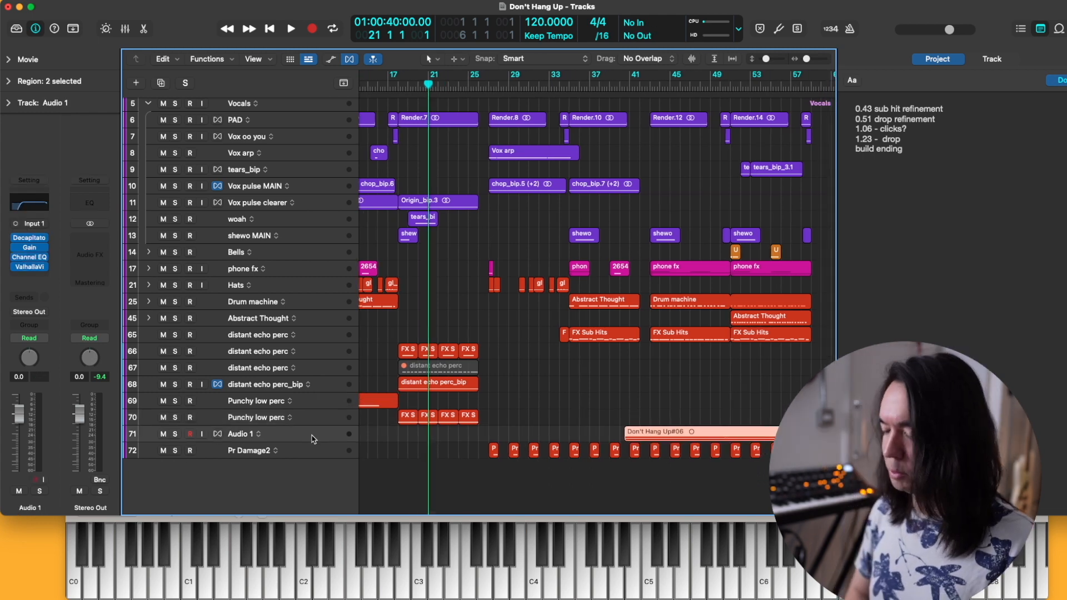
pyautogui.press('super+alt+a')
pyautogui.click(18, 239)
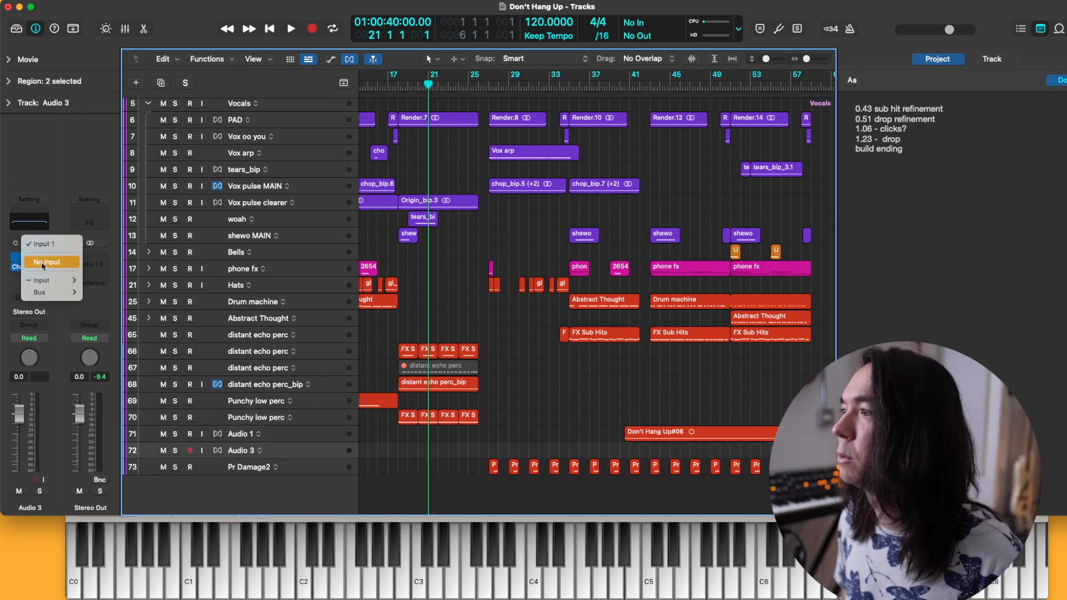
pyautogui.moveTo(44, 280)
pyautogui.click(106, 268)
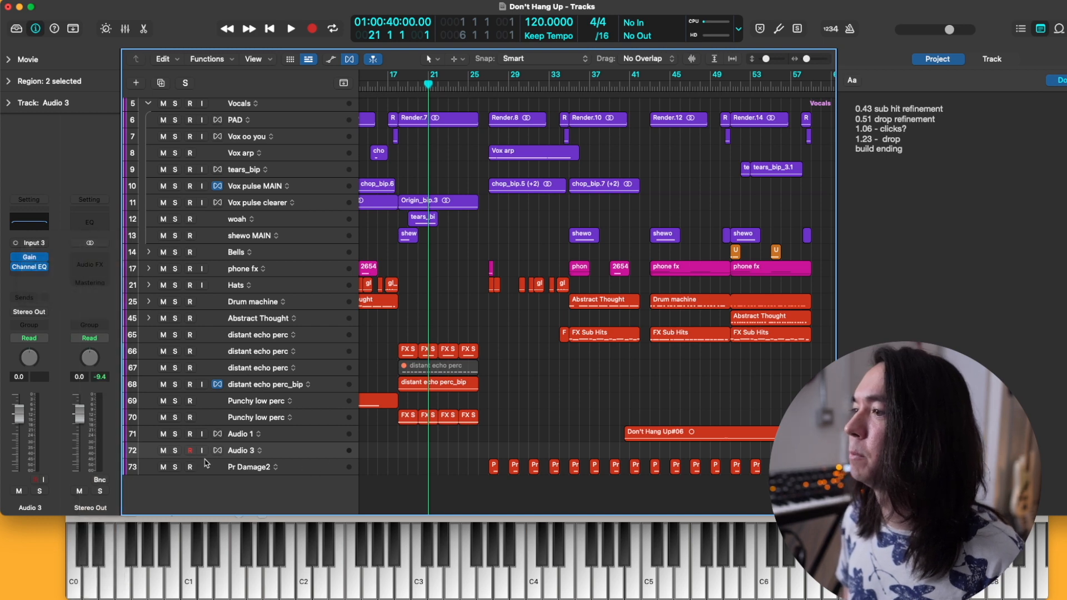
# Turn on input monitoring for Audio 3 and record a synth take from about bar 23 to bar 28
pyautogui.click(190, 450)
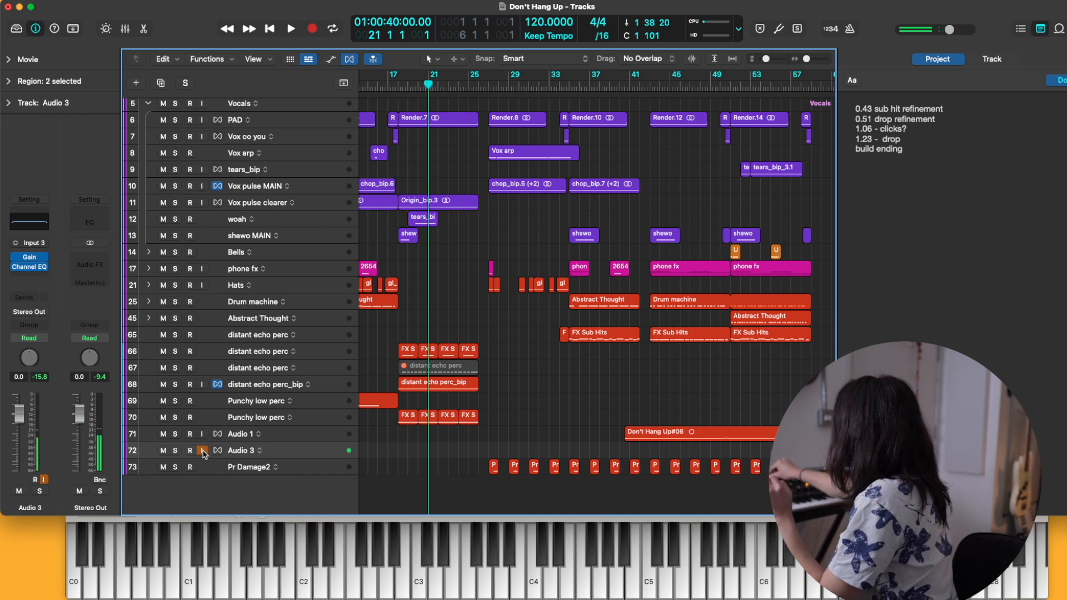
pyautogui.press('space')
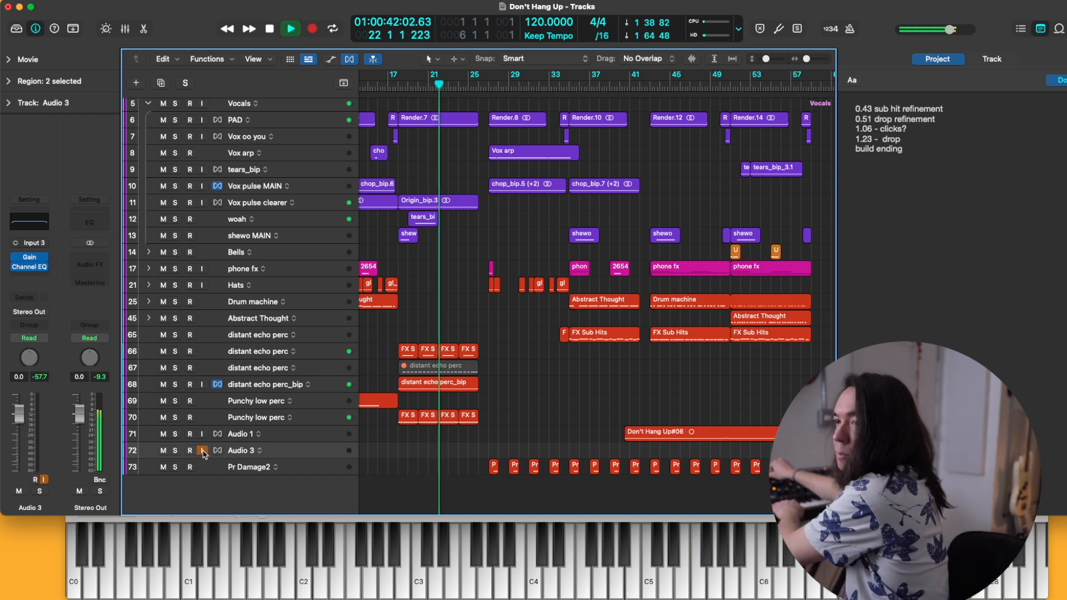
pyautogui.press('r')
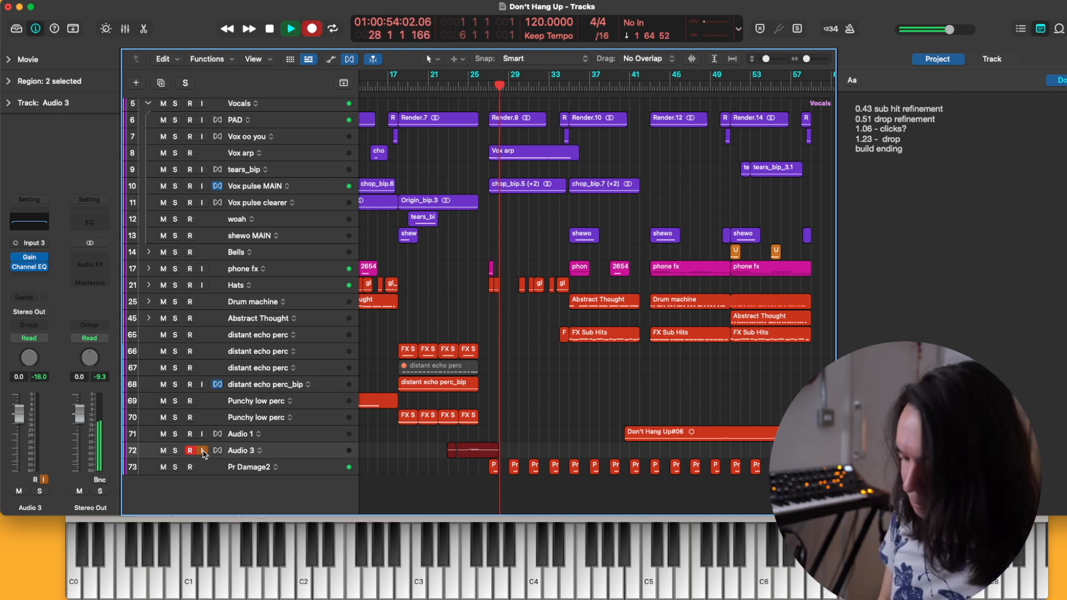
pyautogui.press('space')
pyautogui.scroll(4, 493, 408)
pyautogui.scroll(2, 493, 409)
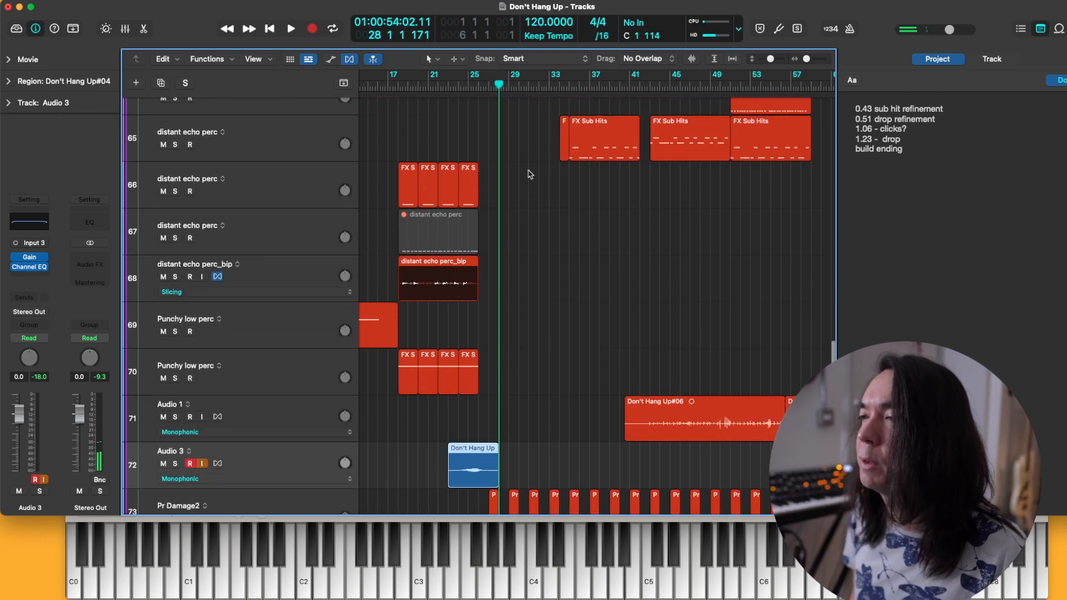
# Audition the synth take on Audio 3 from about bar 23 and close its Gain plug-in window
pyautogui.click(459, 85)
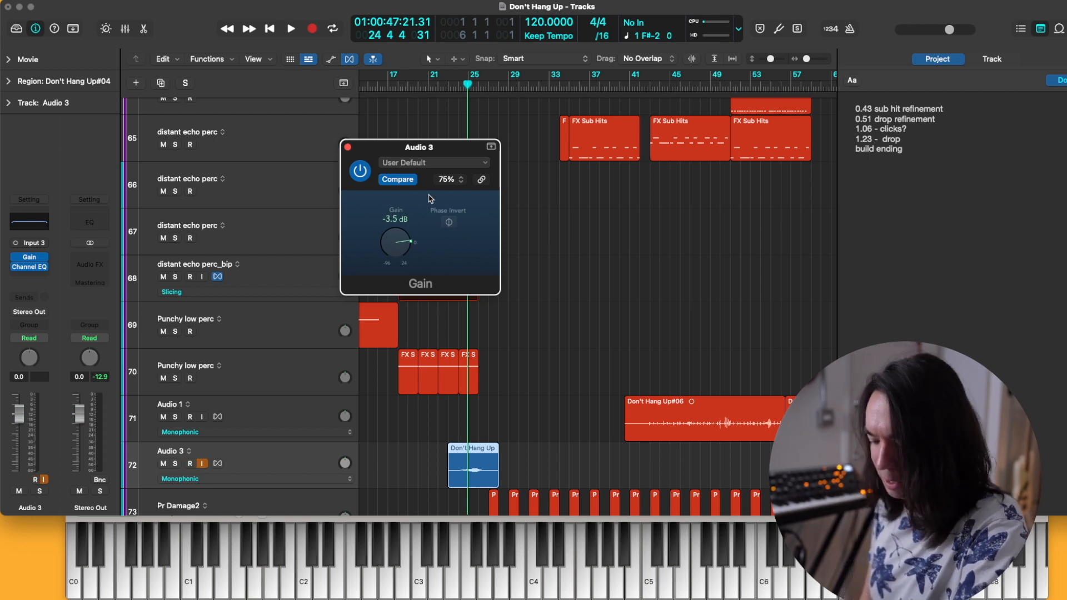
pyautogui.press('super+w')
pyautogui.press('space')
pyautogui.press('space')
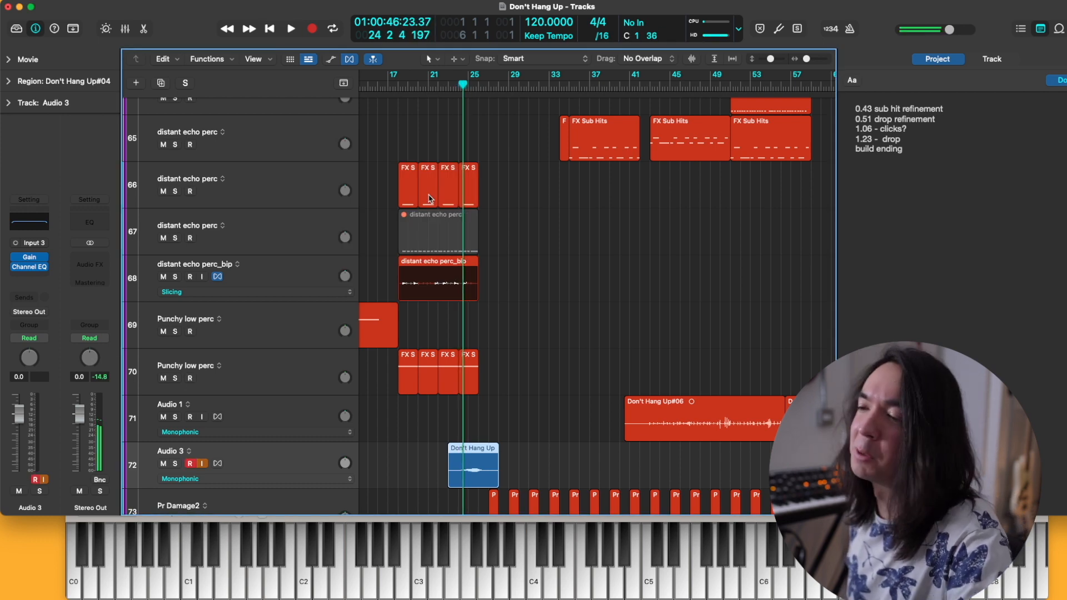
pyautogui.press('space')
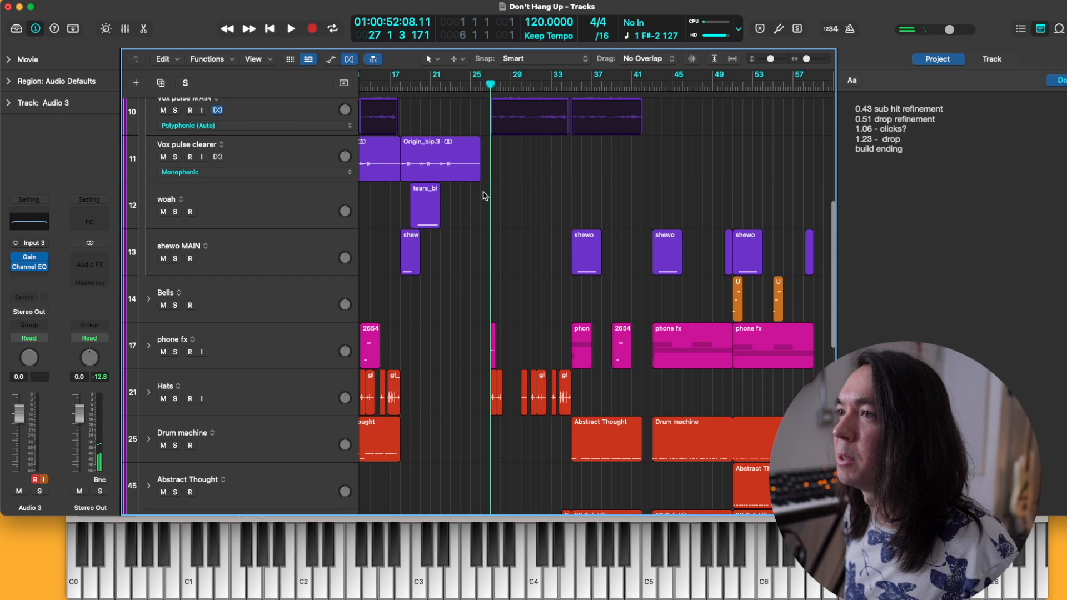
# Hide the flex view and play from bar 23, muting and unmuting the Bass stack for comparison
pyautogui.press('super+f')
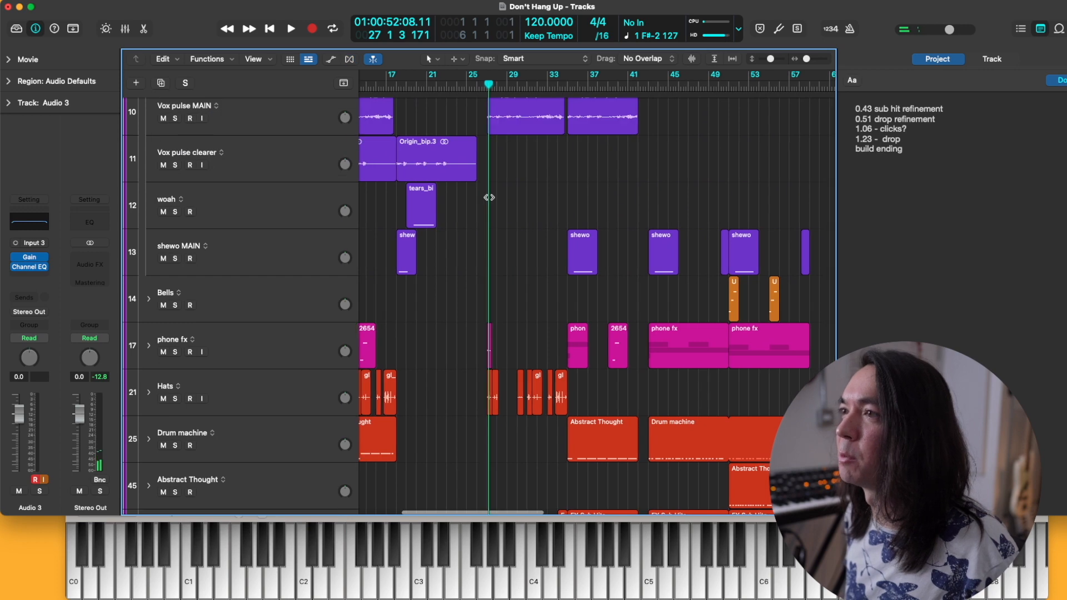
pyautogui.press('super+Right')
pyautogui.press('super+Up')
pyautogui.press('super+Up')
pyautogui.press('super+Up')
pyautogui.click(433, 89)
pyautogui.scroll(3, 436, 106)
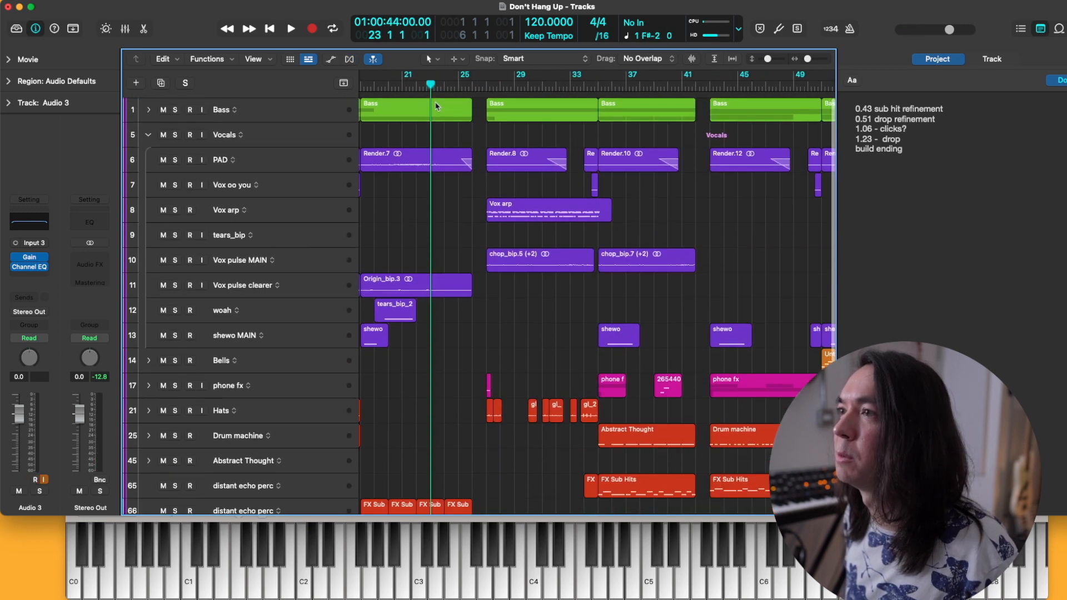
pyautogui.press('super+Up')
pyautogui.press('space')
pyautogui.click(163, 110)
pyautogui.click(163, 109)
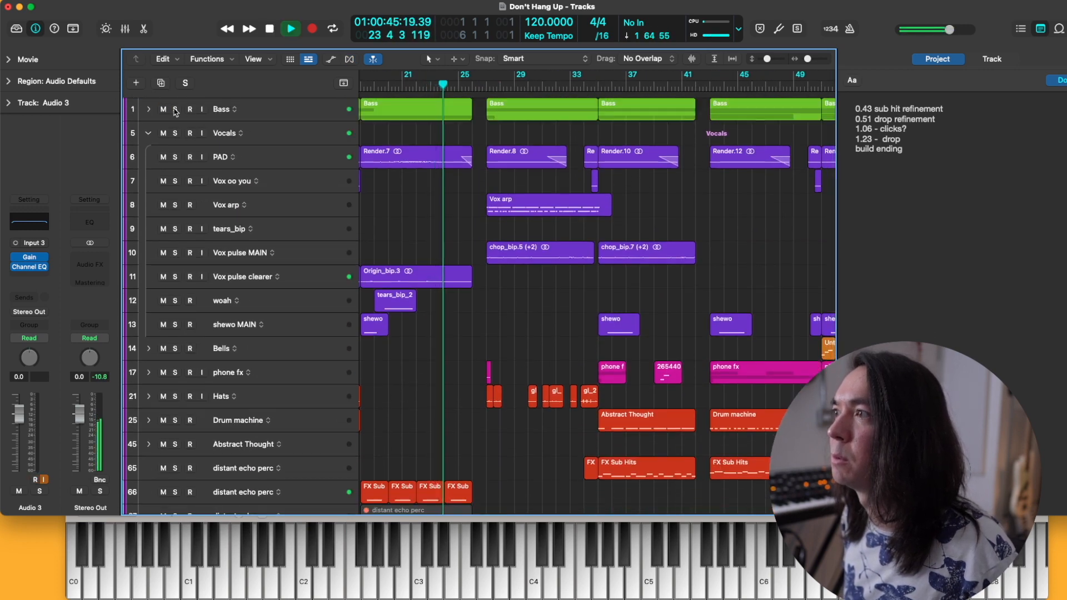
# Solo and expand the Bass stack, listen to the passage around bars 23–26, and turn the solo off
pyautogui.click(175, 109)
pyautogui.click(148, 109)
pyautogui.press('super+Down')
pyautogui.press('super+Down')
pyautogui.press('super+Down')
pyautogui.press('super+Down')
pyautogui.press('super+Right')
pyautogui.press('super+Right')
pyautogui.press('super+Down')
pyautogui.scroll(5, 295, 130)
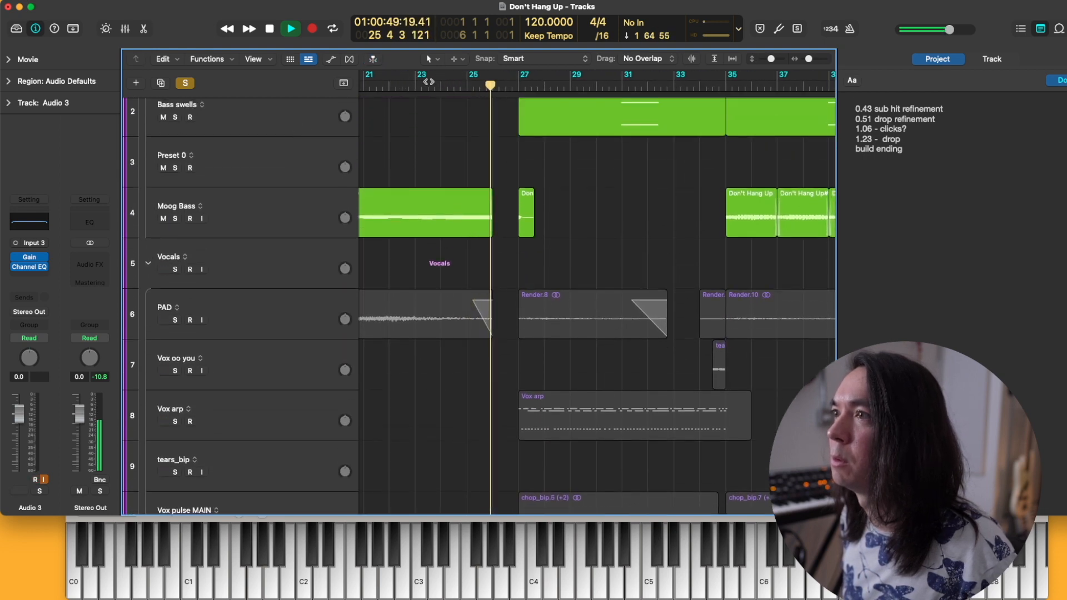
pyautogui.click(404, 85)
pyautogui.click(185, 84)
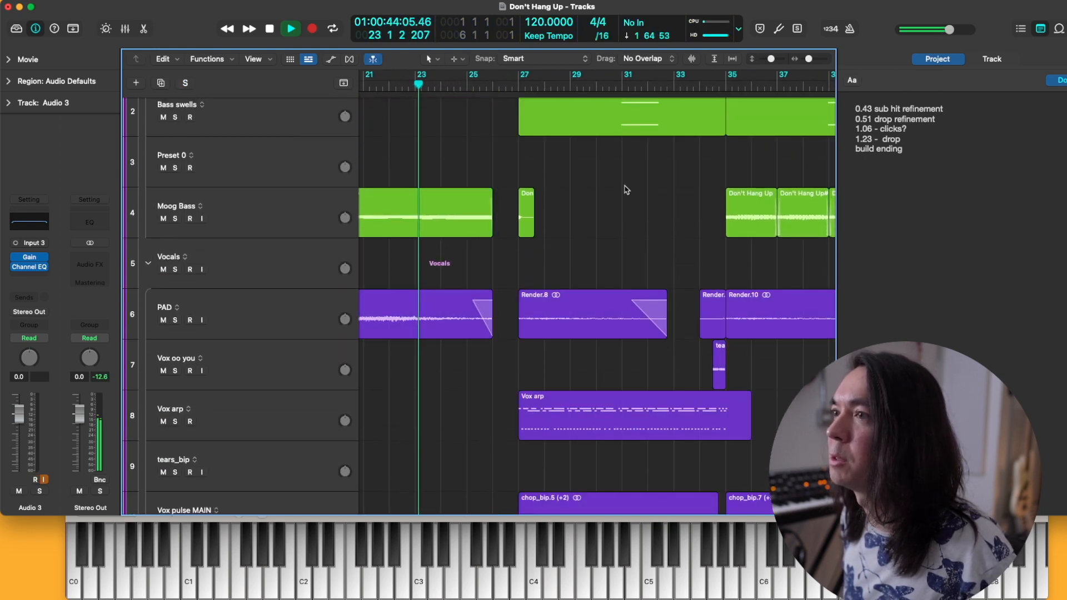
# Delete the short Moog Bass region at bar 27 and edit the track's volume automation after bar 21
pyautogui.moveTo(619, 188); pyautogui.dragTo(521, 208)
pyautogui.press('Delete')
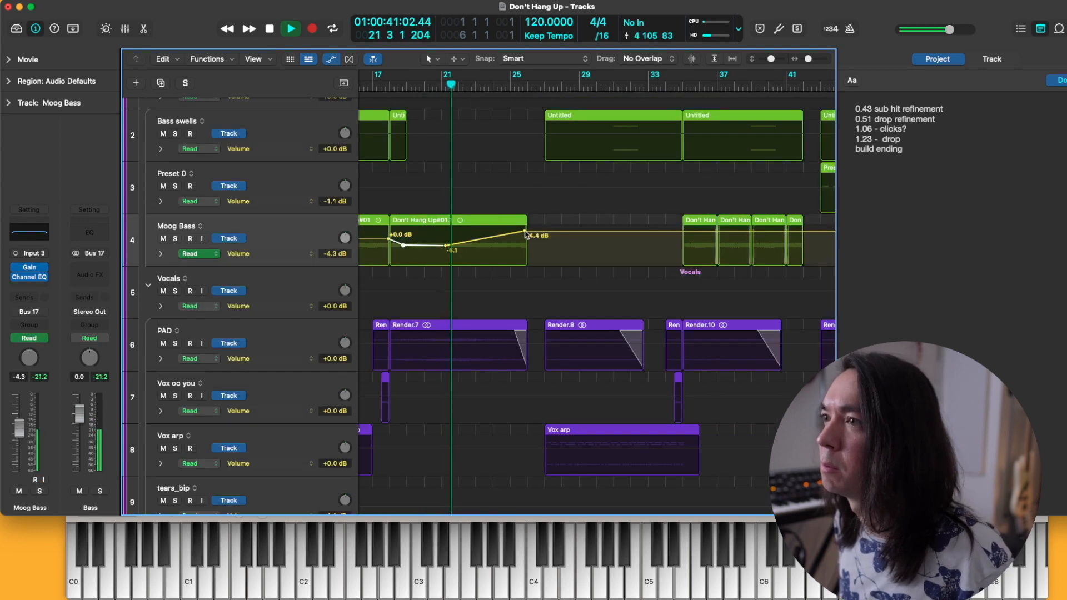
pyautogui.click(496, 243)
pyautogui.moveTo(467, 246); pyautogui.dragTo(524, 234)
pyautogui.press('super+z')
pyautogui.click(659, 231)
pyautogui.click(670, 231)
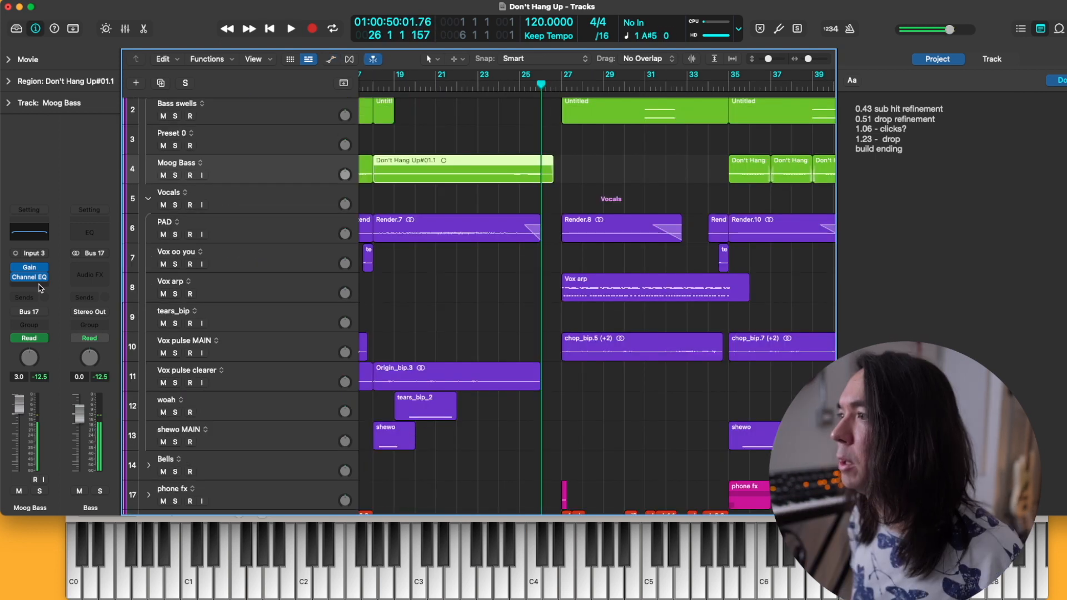
# Add ValhallaVintageVerb to Moog Bass, automate its mix from 0.0% up to 50.3%, and set the decay to 3.41 s
pyautogui.click(40, 288)
pyautogui.press('Escape')
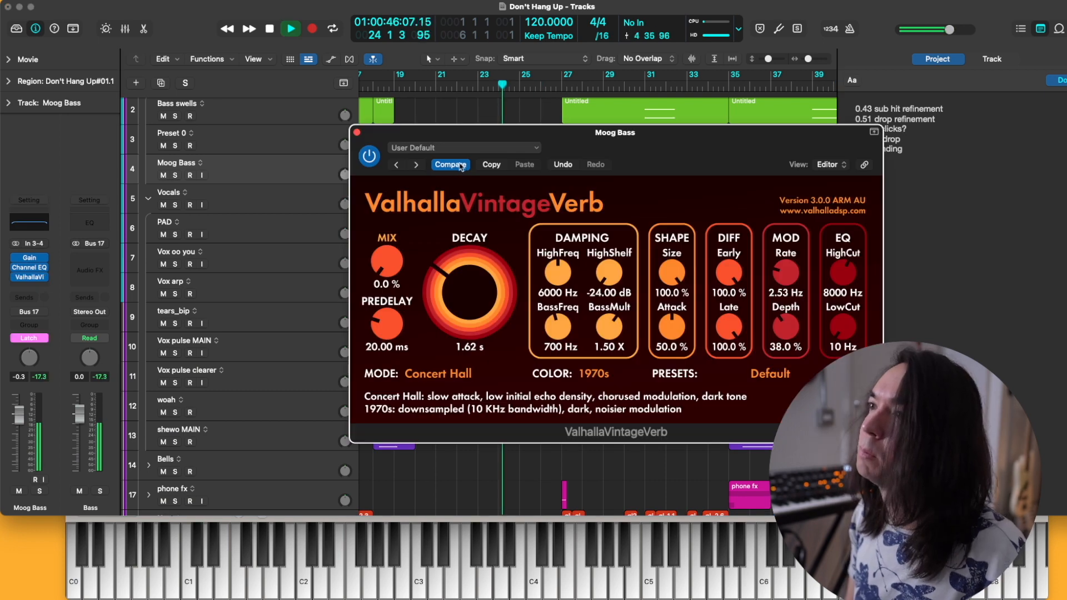
pyautogui.moveTo(474, 146); pyautogui.dragTo(620, 207)
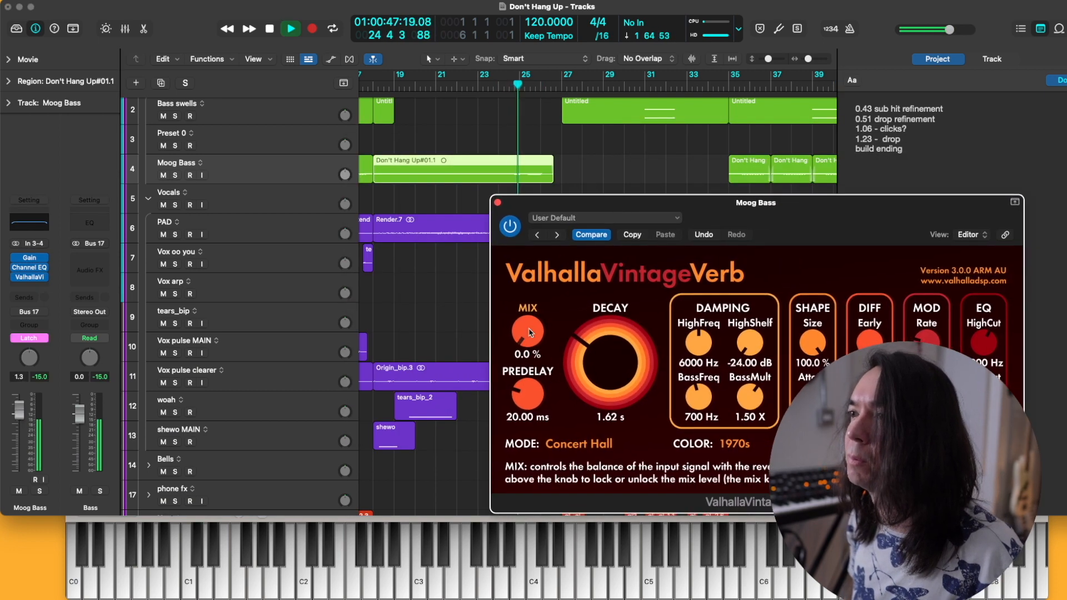
pyautogui.moveTo(530, 333); pyautogui.dragTo(528, 315)
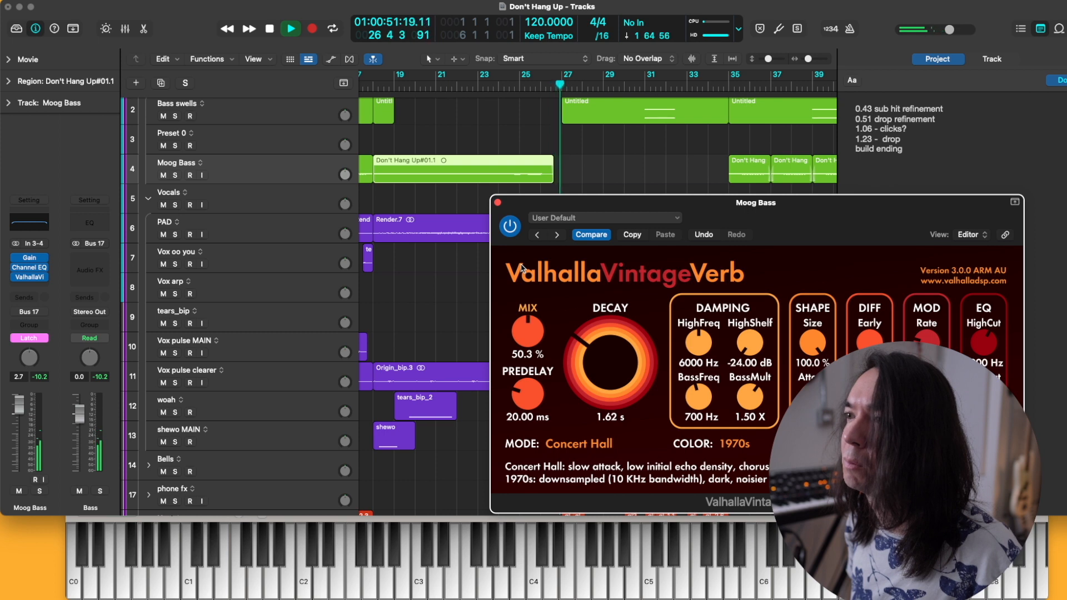
pyautogui.press('space')
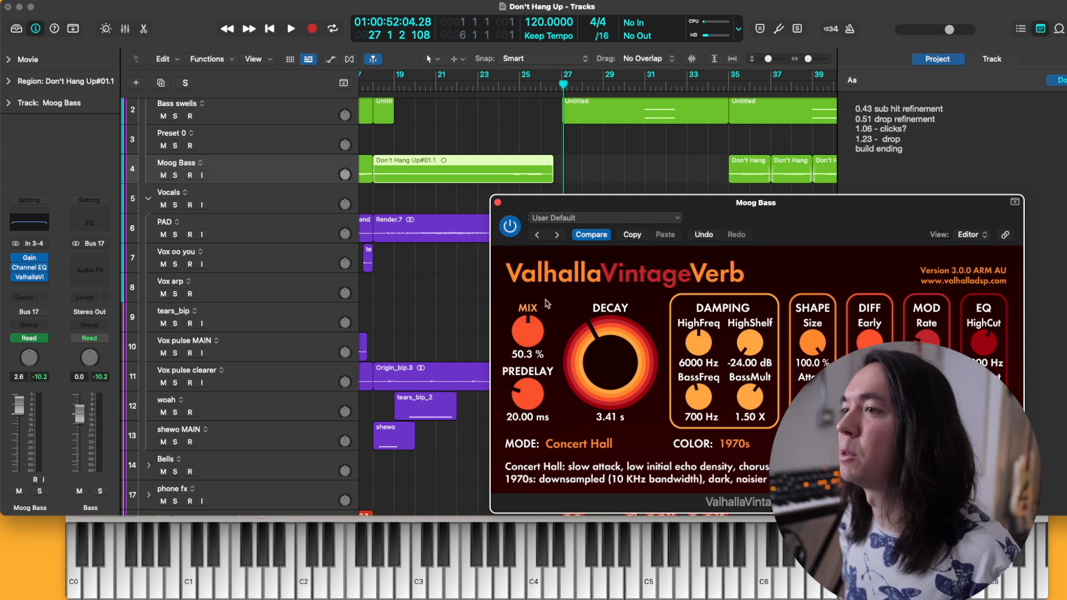
pyautogui.click(520, 87)
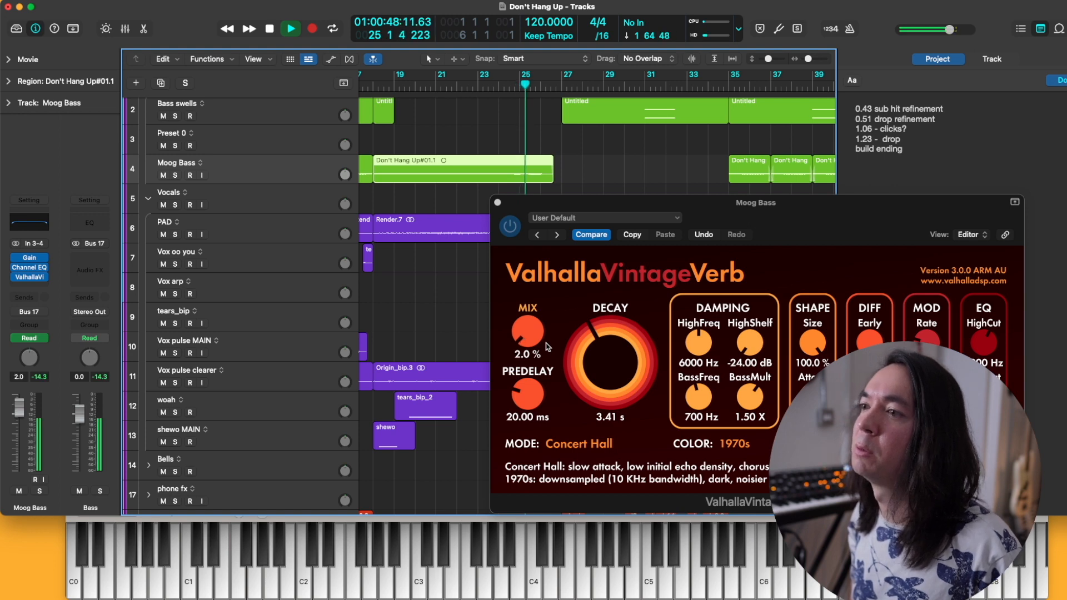
pyautogui.moveTo(592, 345); pyautogui.dragTo(592, 337)
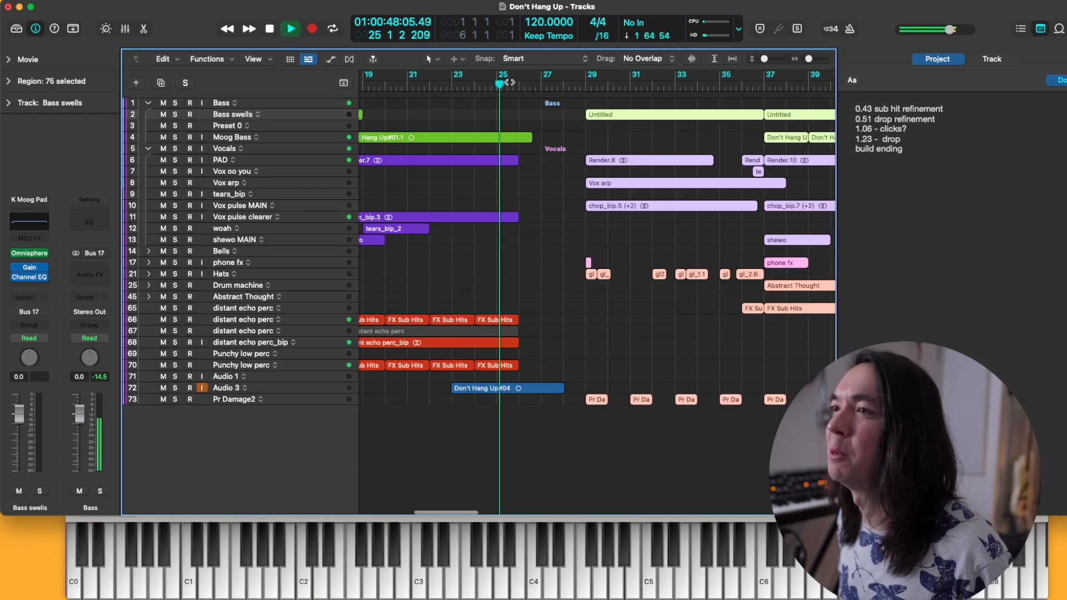
# Move all the selected regions after the break one bar earlier so the drop starts at bar 28
pyautogui.scroll(-4, 541, 115)
pyautogui.hscroll(2, 544, 119)
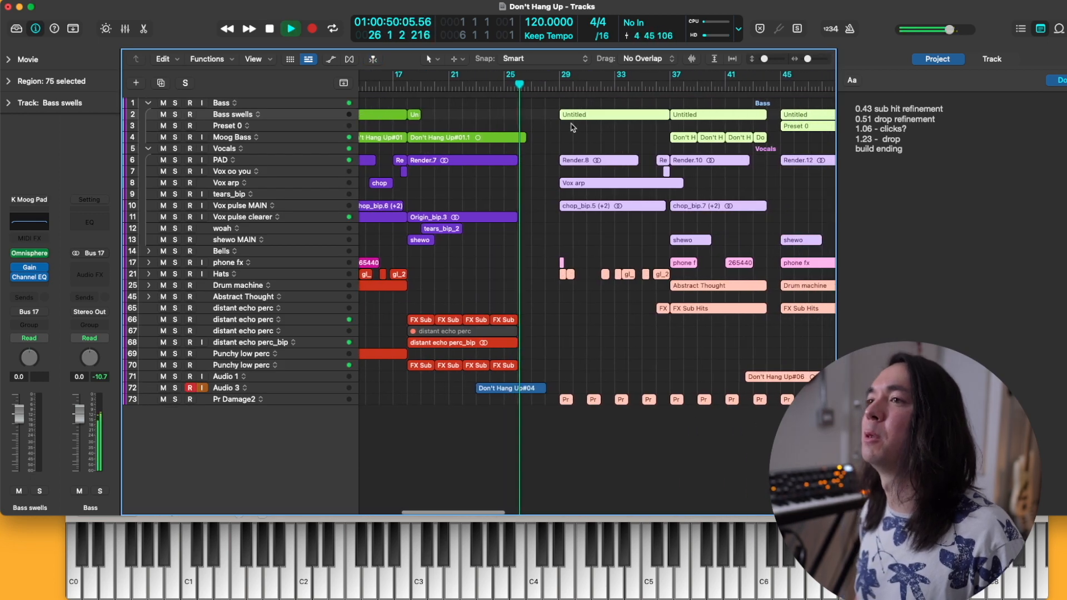
pyautogui.moveTo(588, 115); pyautogui.dragTo(575, 115)
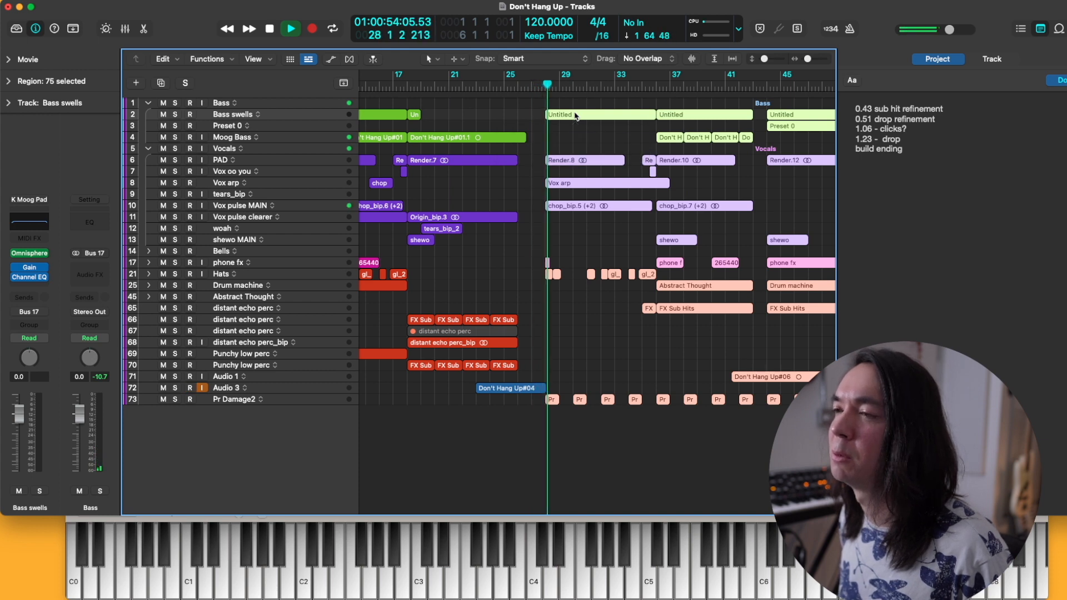
# Play through the transition from about bar 27 and into the section following bar 28
pyautogui.scroll(3, 576, 116)
pyautogui.scroll(-1, 576, 116)
pyautogui.click(540, 85)
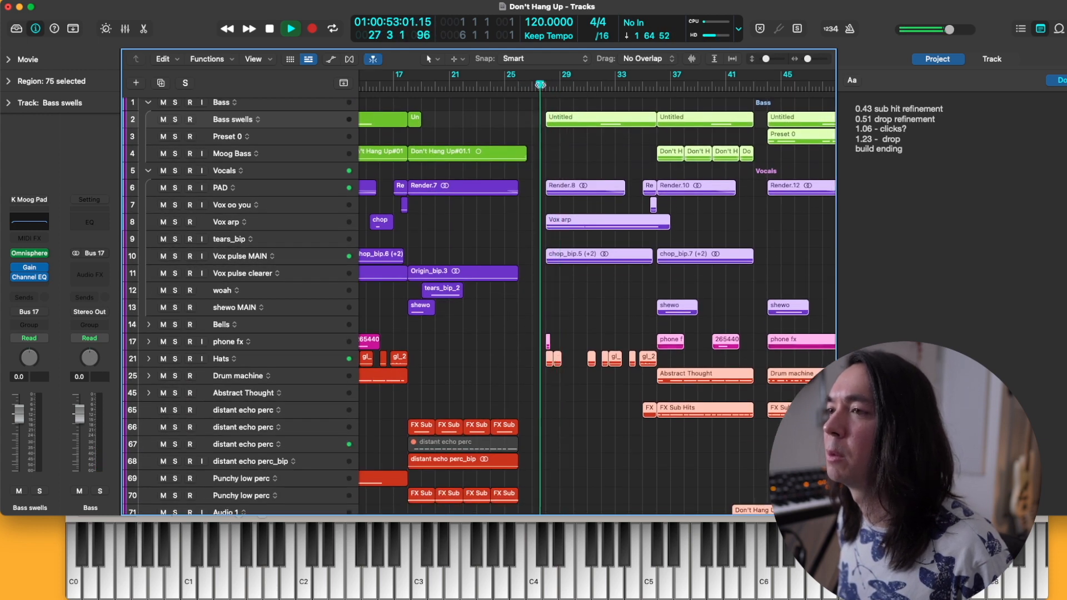
pyautogui.scroll(6, 520, 364)
pyautogui.press('space')
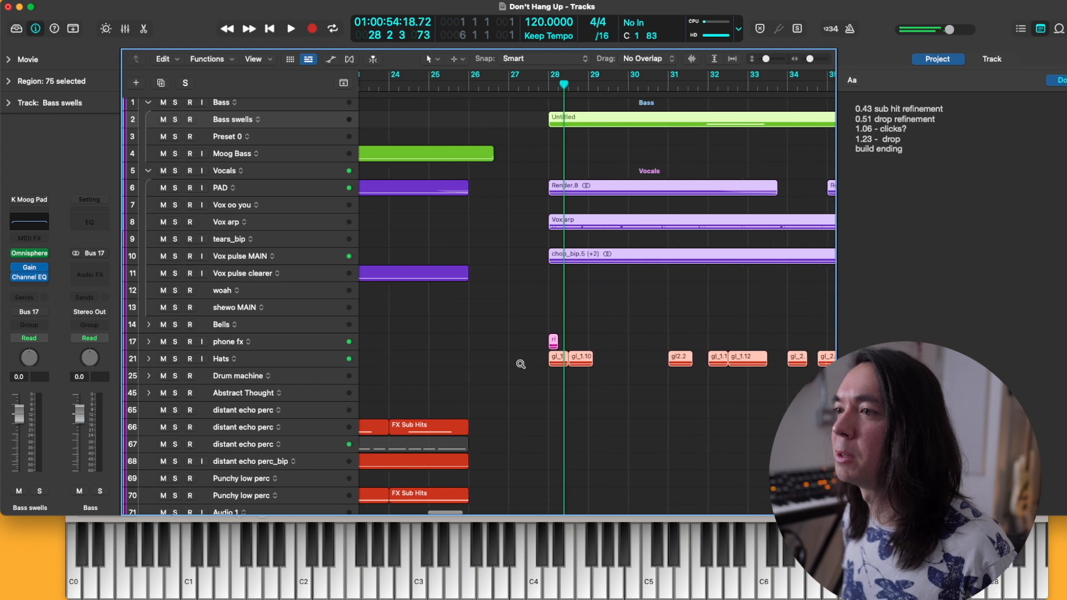
pyautogui.scroll(3, 521, 364)
pyautogui.moveTo(520, 394); pyautogui.dragTo(564, 476)
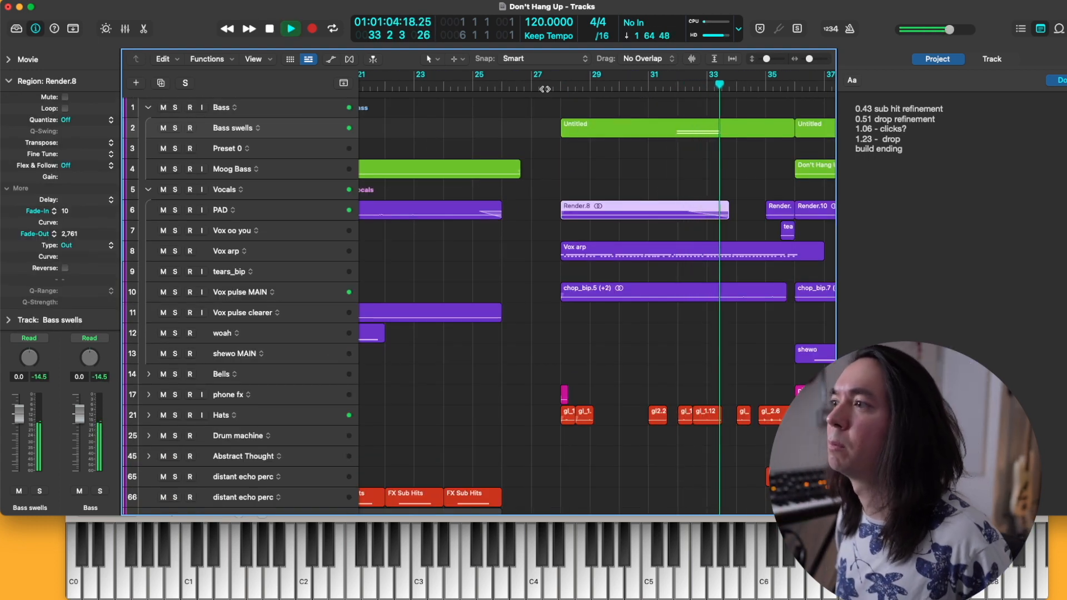
pyautogui.press('space')
# Examine the track layout between bars 21 and 37, from the Bass stack down to Audio 3
pyautogui.scroll(-2, 412, 169)
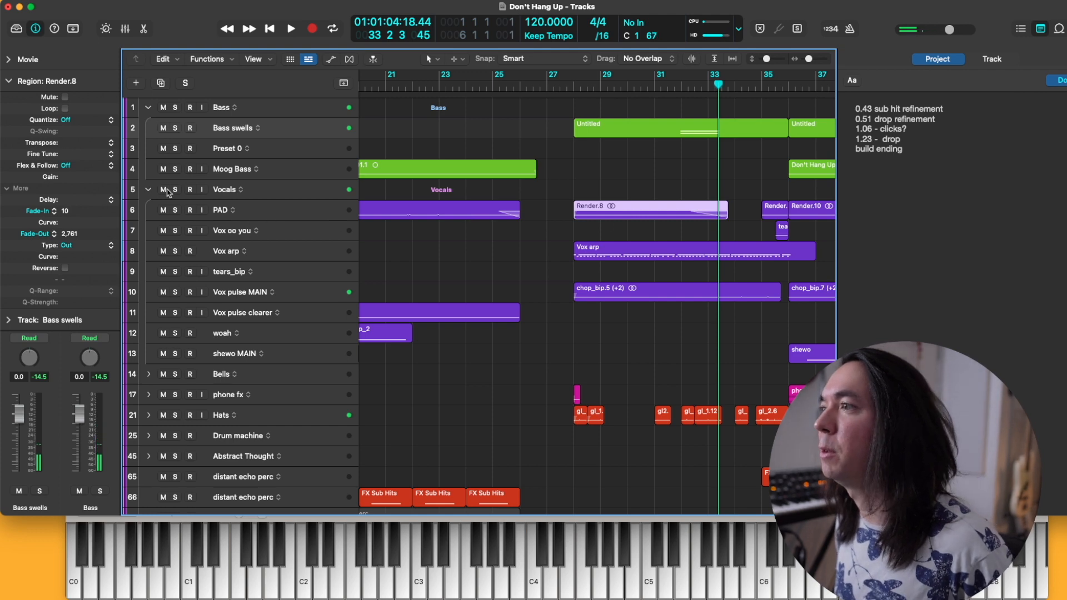
pyautogui.scroll(-1, 293, 201)
pyautogui.scroll(3, 642, 224)
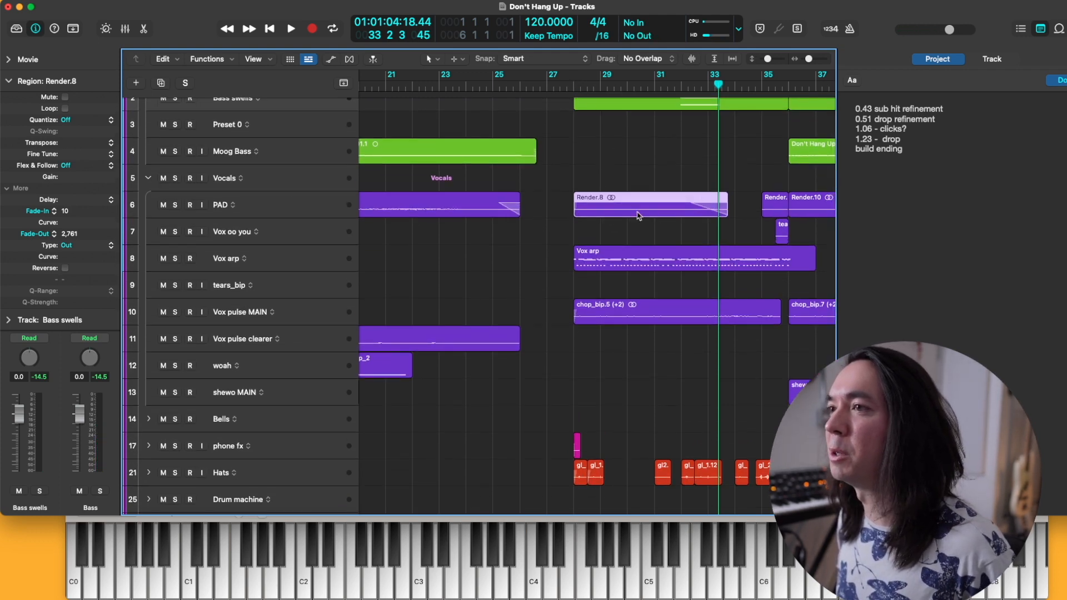
pyautogui.scroll(-1, 243, 285)
pyautogui.scroll(-3, 355, 290)
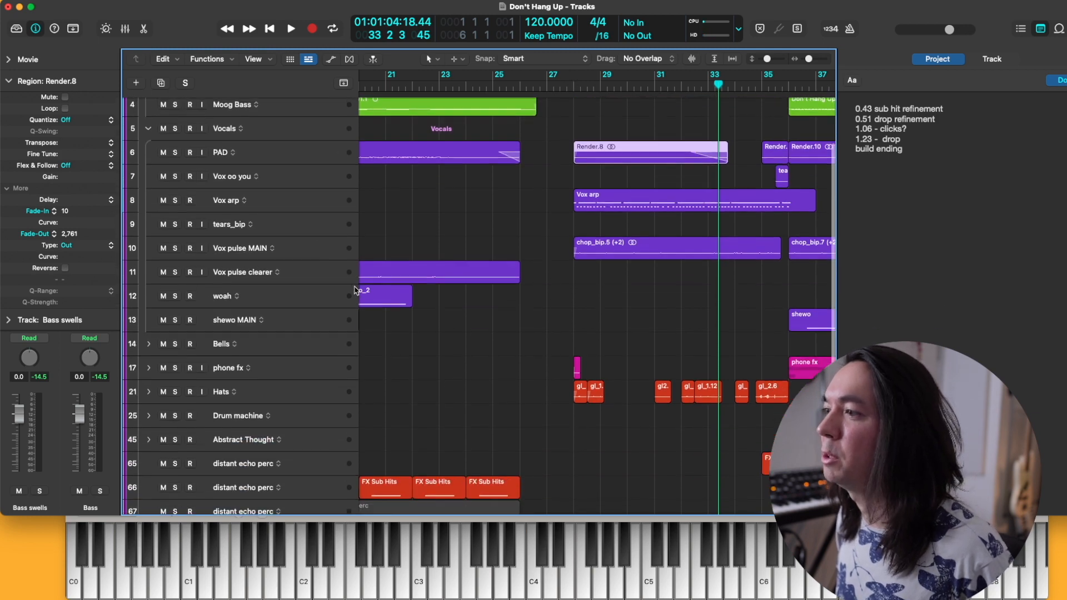
pyautogui.scroll(3, 317, 289)
pyautogui.scroll(-5, 333, 283)
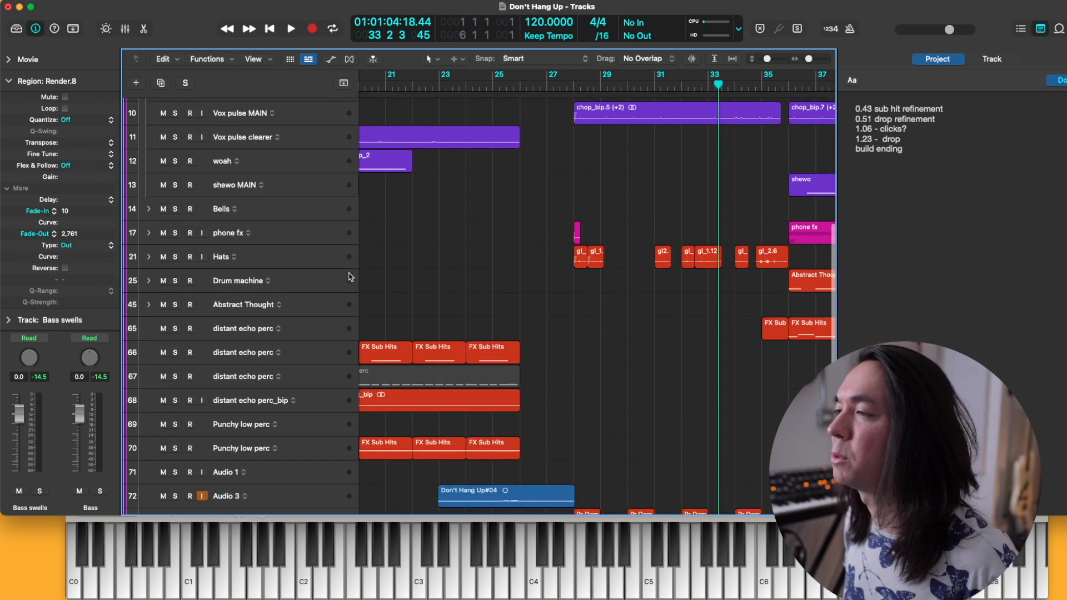
pyautogui.scroll(6, 350, 276)
pyautogui.scroll(-8, 343, 252)
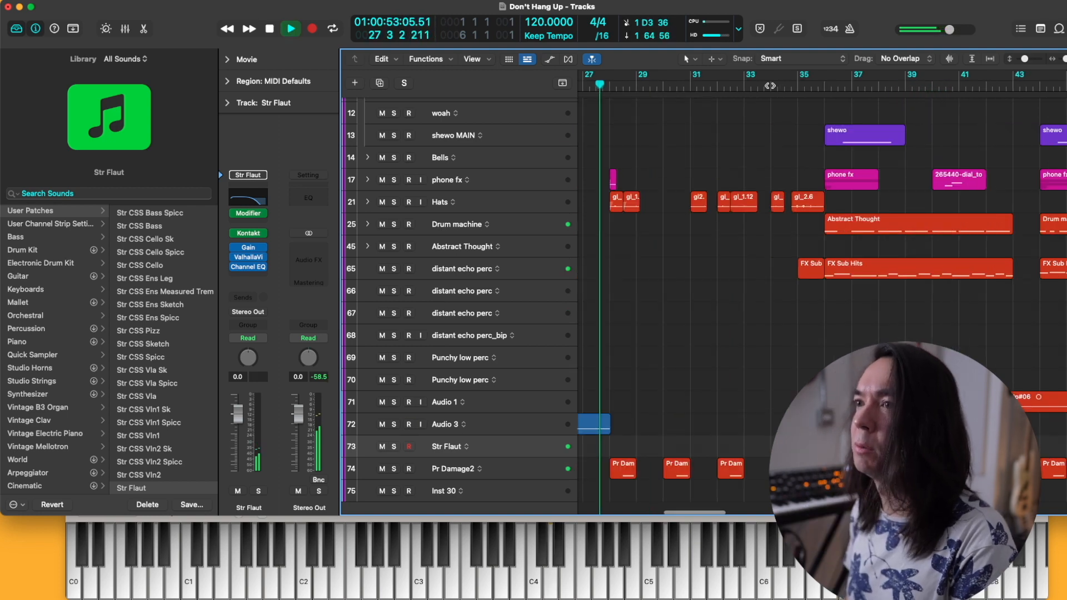
# Capture the part just played on Str Flaut and trim its region to end at bar 43, splitting the crossing notes
pyautogui.hotkey('shift', 'r')
pyautogui.scroll(2, 648, 275)
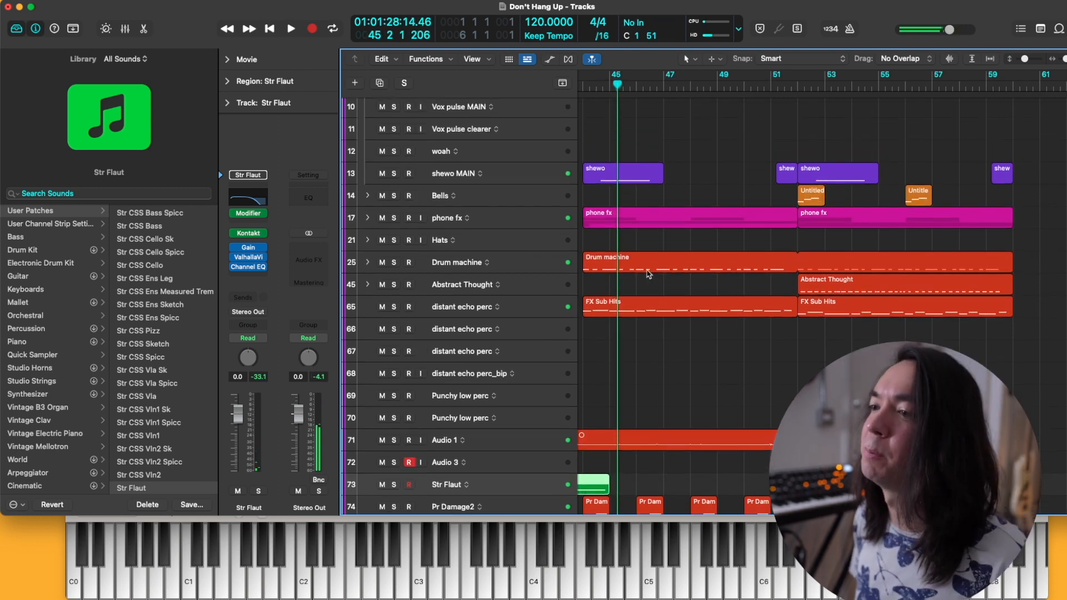
pyautogui.hscroll(-7, 648, 275)
pyautogui.click(746, 85)
pyautogui.press('space')
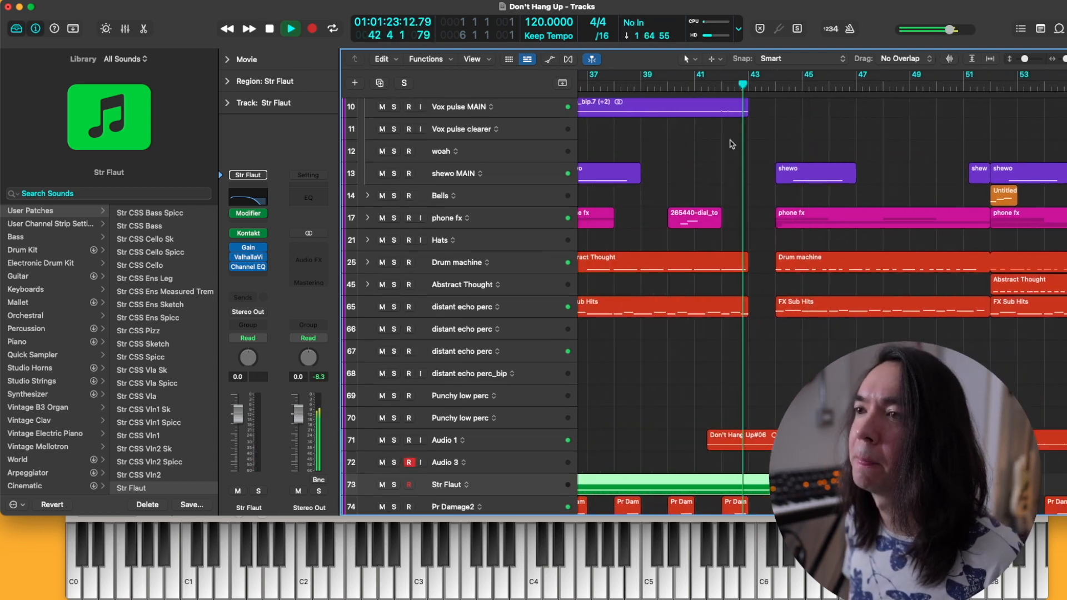
pyautogui.click(748, 482)
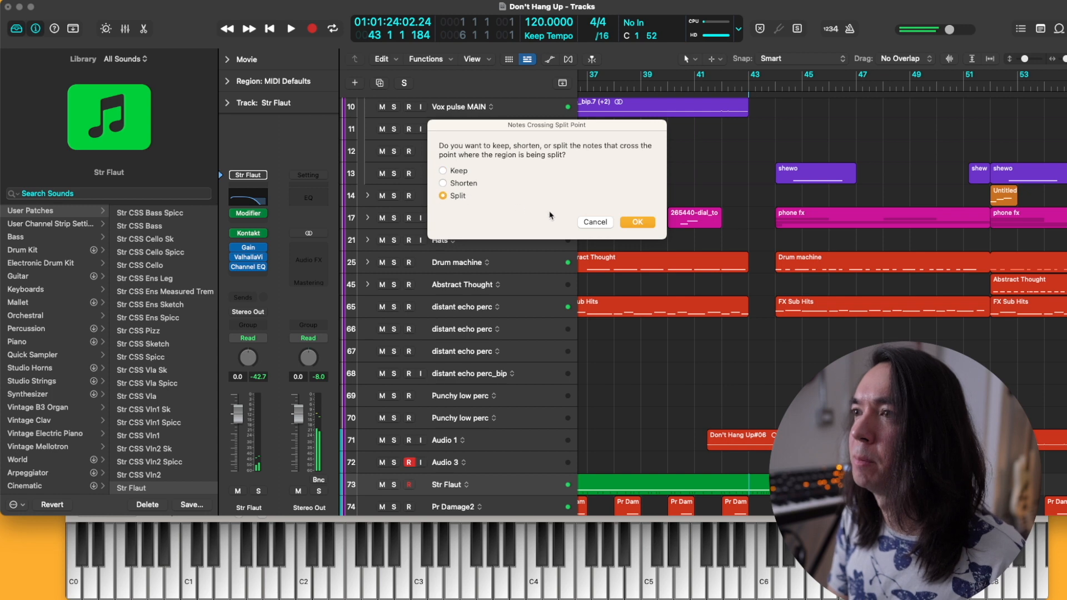
pyautogui.press('Return')
pyautogui.press('space')
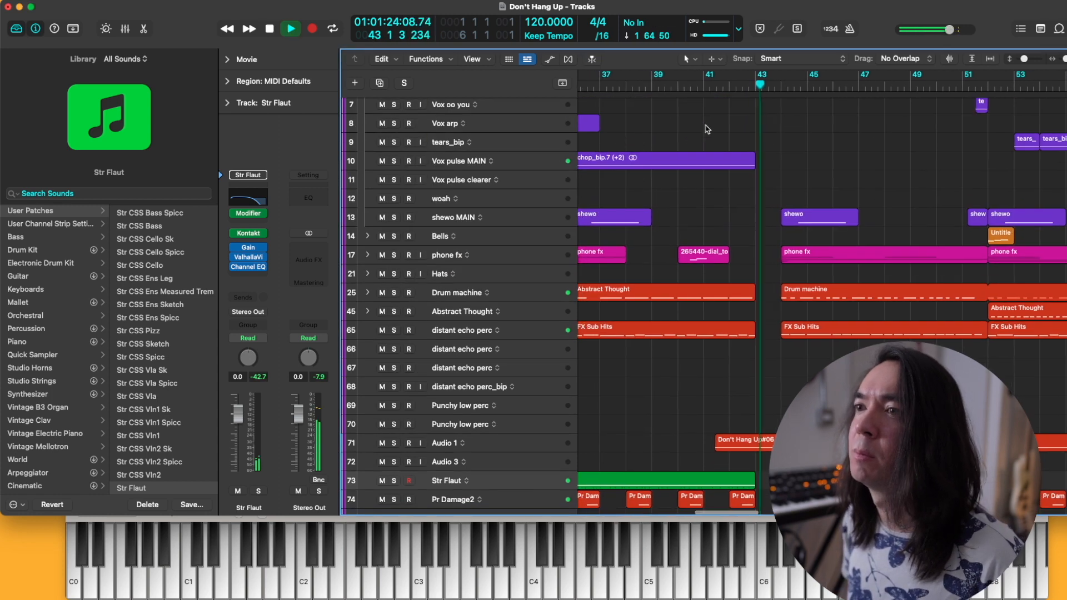
# Delete the Render.12 region from the PAD track at bar 44
pyautogui.scroll(-1, 751, 135)
pyautogui.press('super+Down')
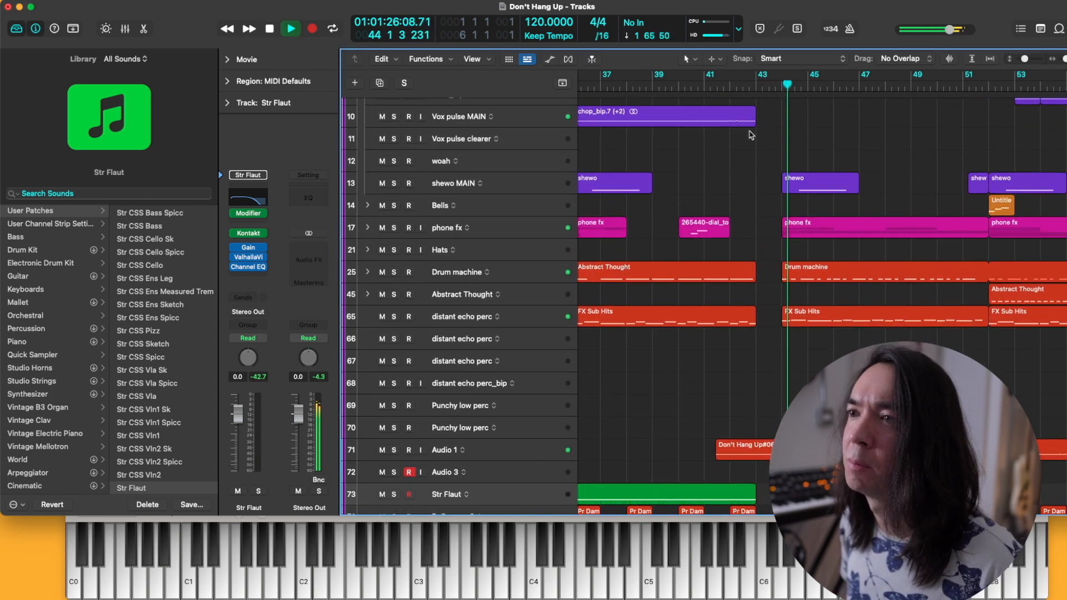
pyautogui.press('super+Up')
pyautogui.press('super+Left')
pyautogui.press('super+Left')
pyautogui.scroll(5, 751, 135)
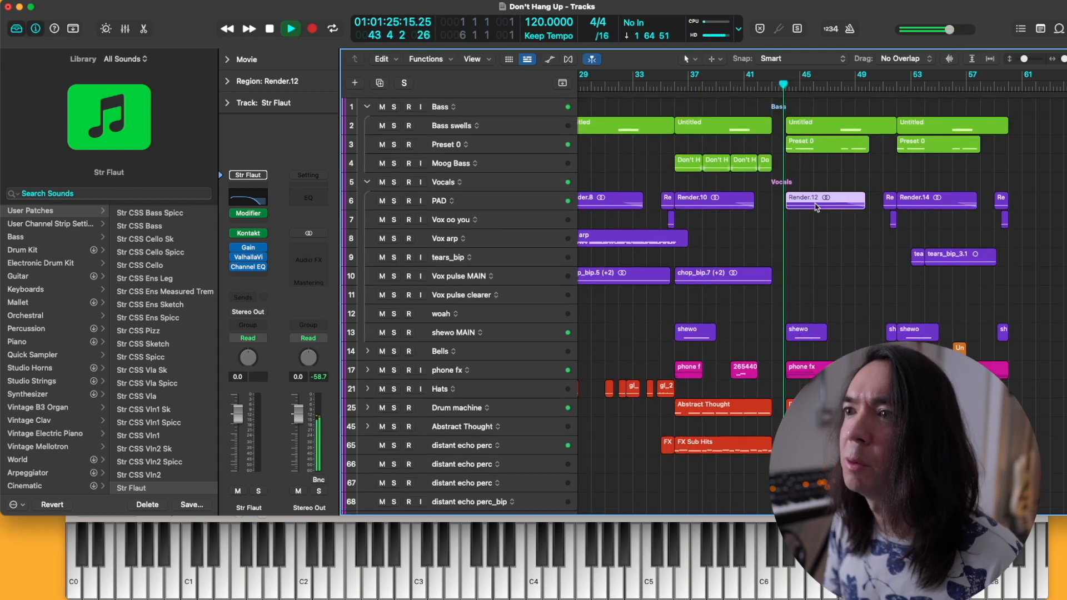
pyautogui.scroll(5, 796, 185)
pyautogui.scroll(-2, 796, 186)
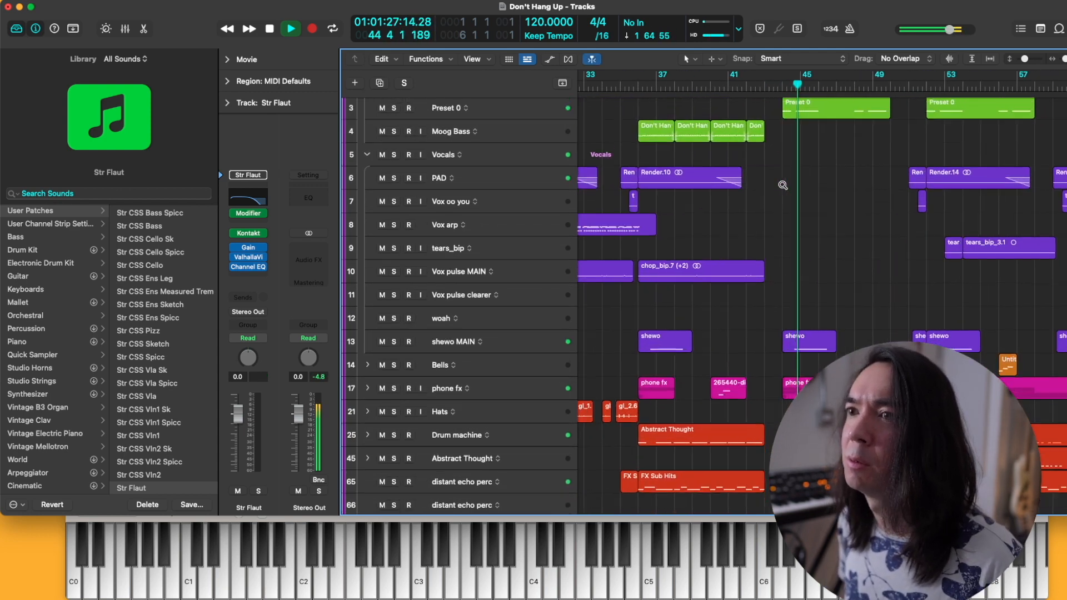
# Listen on through bars 44–46 and review the remaining layers across the tracks
pyautogui.scroll(-1, 812, 182)
pyautogui.scroll(2, 814, 184)
pyautogui.scroll(-5, 815, 185)
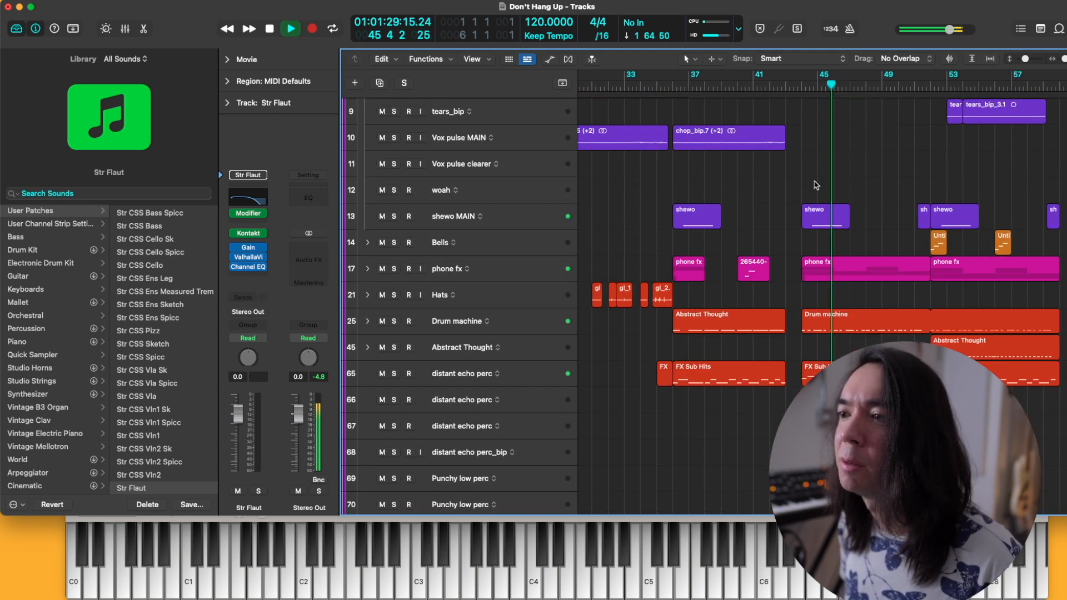
pyautogui.scroll(2, 815, 185)
pyautogui.scroll(5, 815, 185)
pyautogui.hscroll(2, 814, 185)
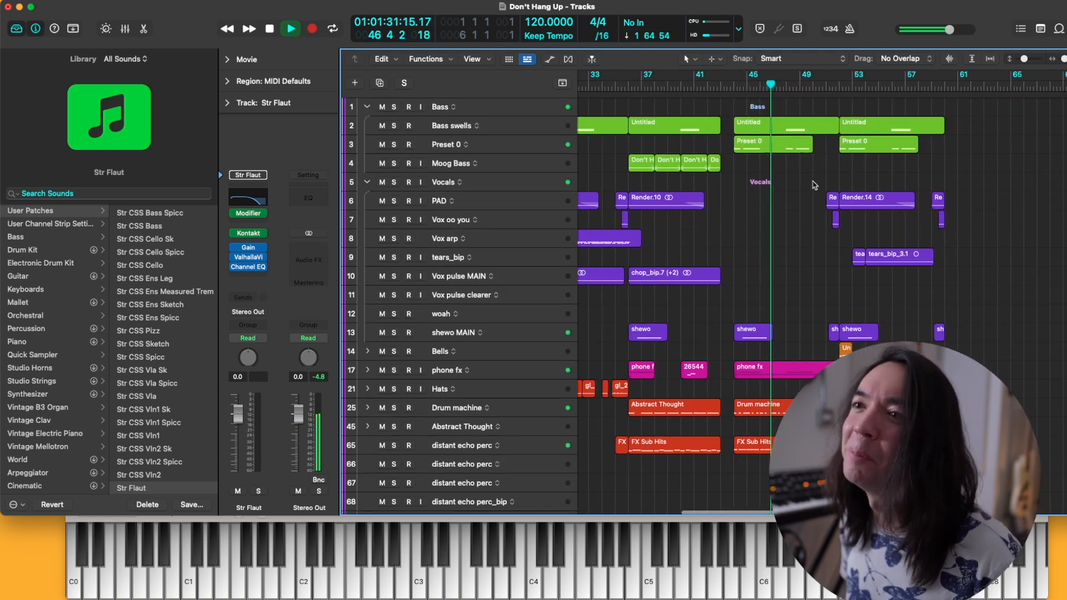
# Try removing the short PAD and Vox oo you regions just before bar 52
pyautogui.scroll(2, 826, 142)
pyautogui.scroll(3, 824, 161)
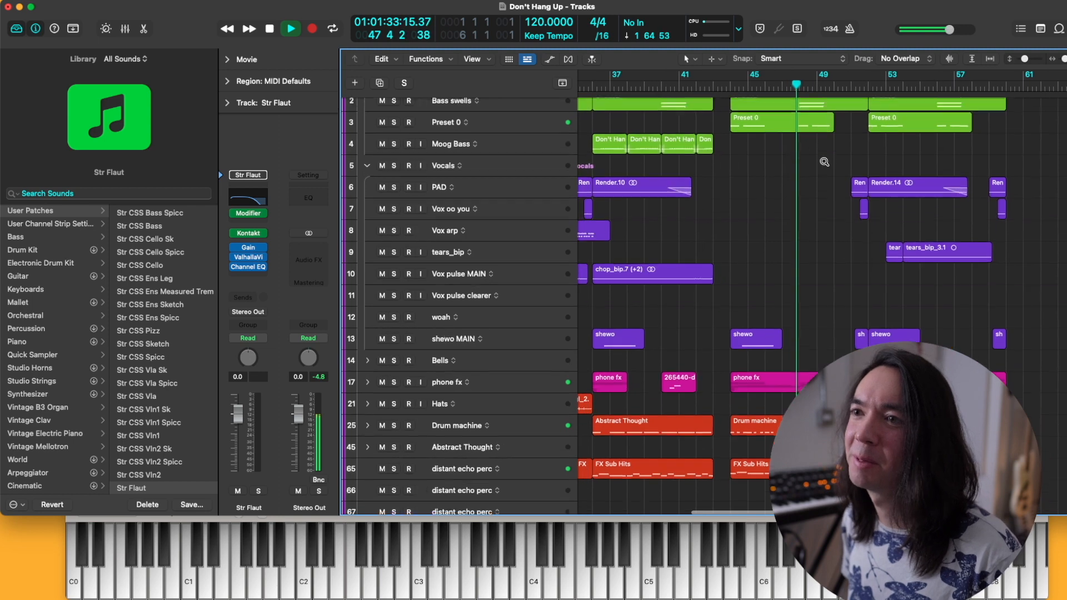
pyautogui.scroll(2, 850, 214)
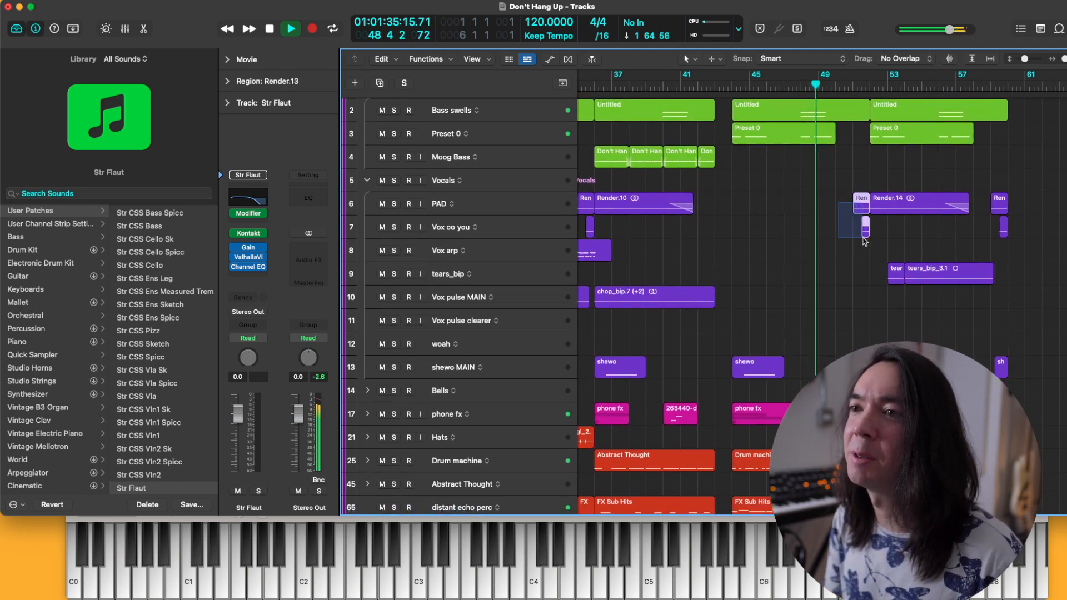
pyautogui.scroll(2, 853, 207)
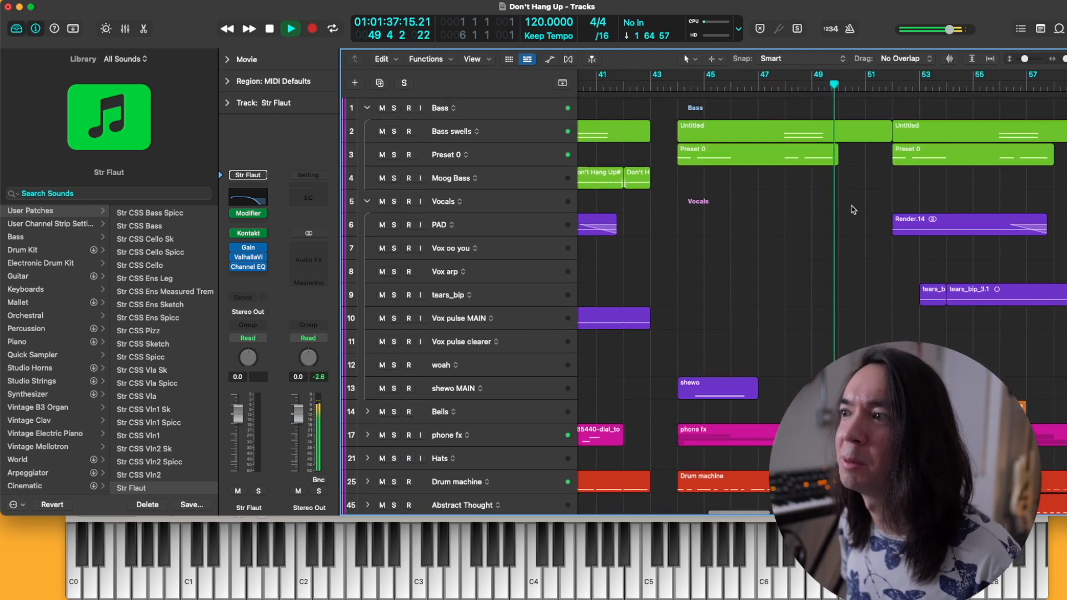
pyautogui.press('super+z')
# Listen through bars 50–54, examining the short PAD region at bar 51 and the tracks below it
pyautogui.scroll(3, 891, 215)
pyautogui.scroll(3, 890, 216)
pyautogui.click(864, 248)
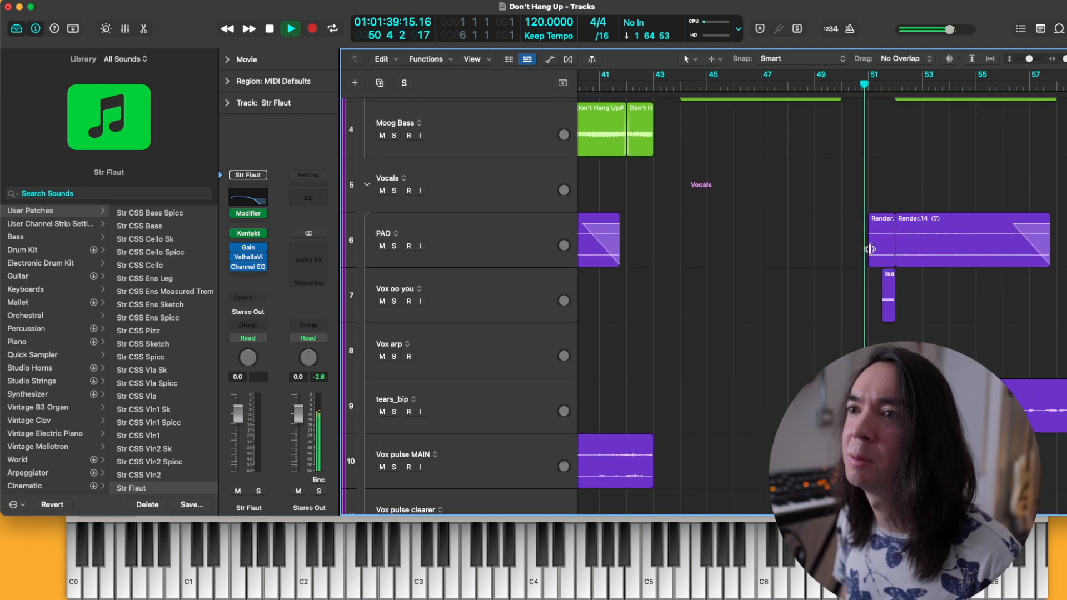
pyautogui.click(874, 248)
pyautogui.hscroll(1, 874, 247)
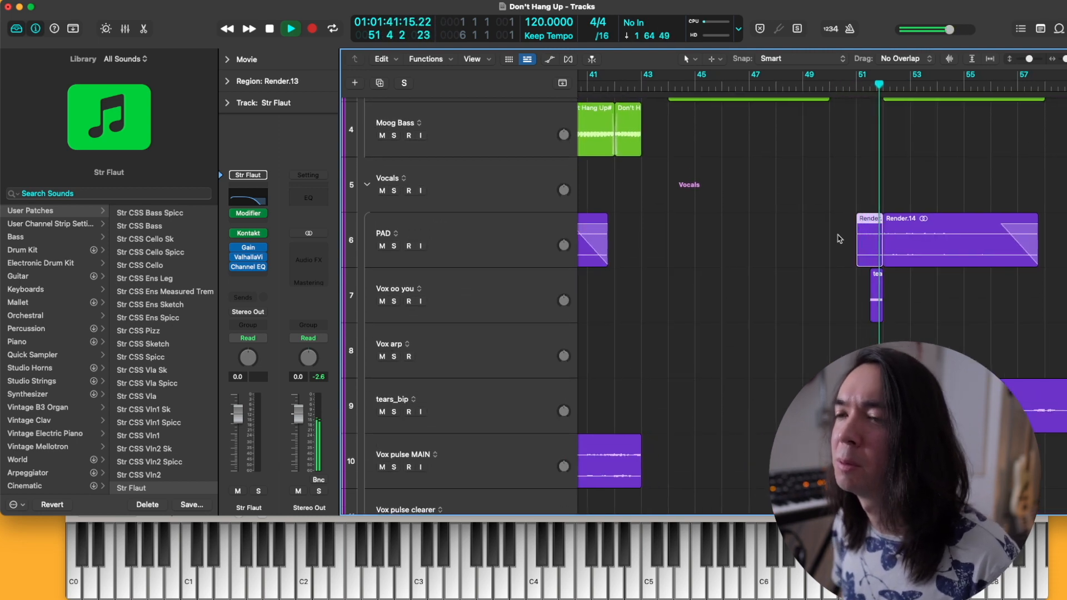
pyautogui.scroll(-3, 839, 239)
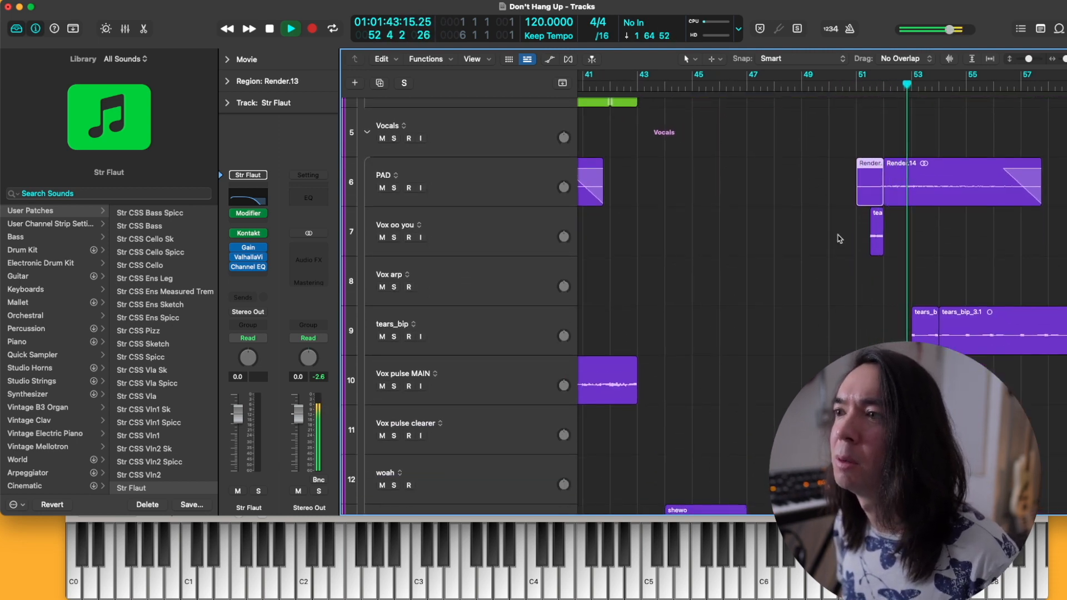
pyautogui.scroll(-10, 839, 239)
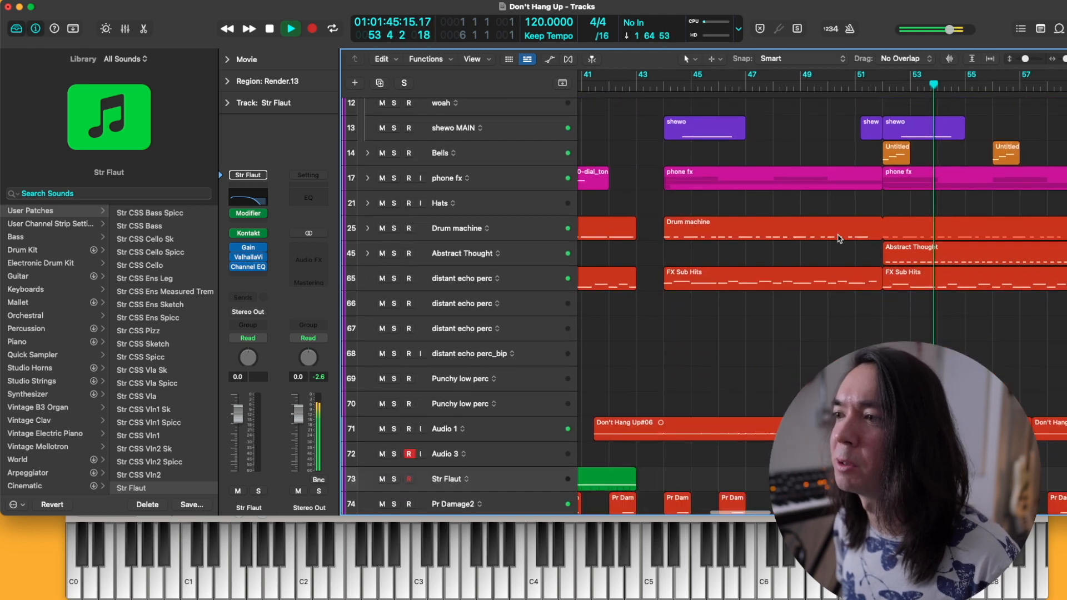
pyautogui.press('space')
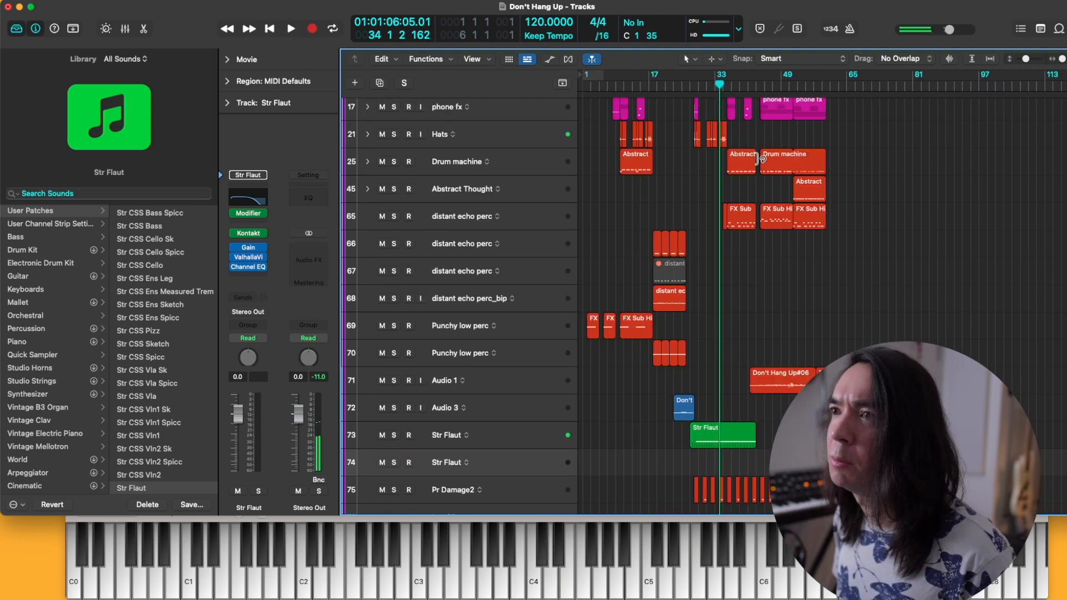
# Play a sustained chord on the lower Str Flaut track over playback started from bar 31
pyautogui.scroll(5, 759, 159)
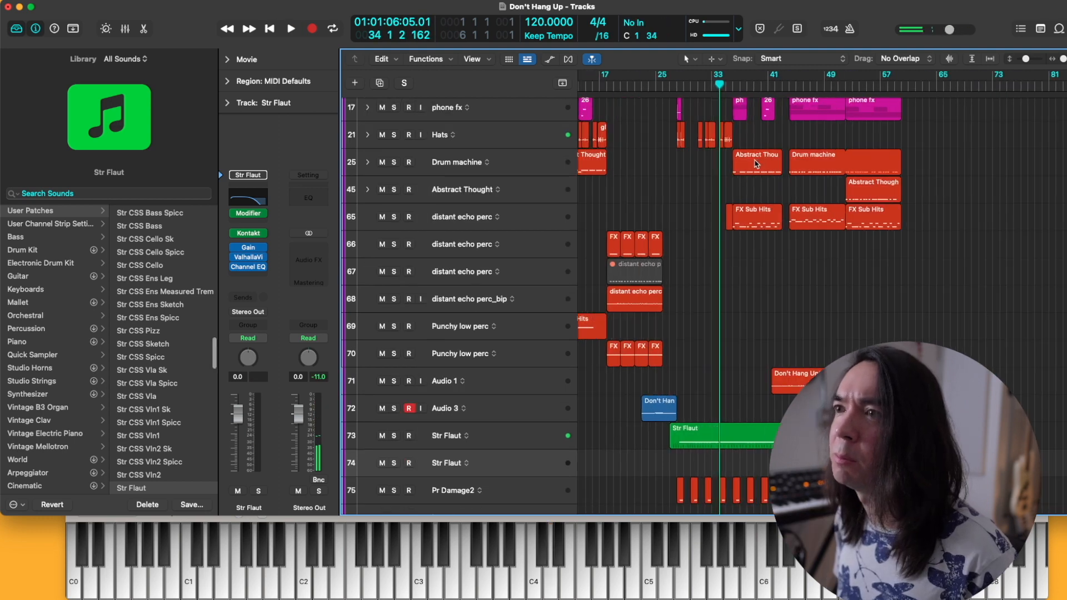
pyautogui.click(696, 85)
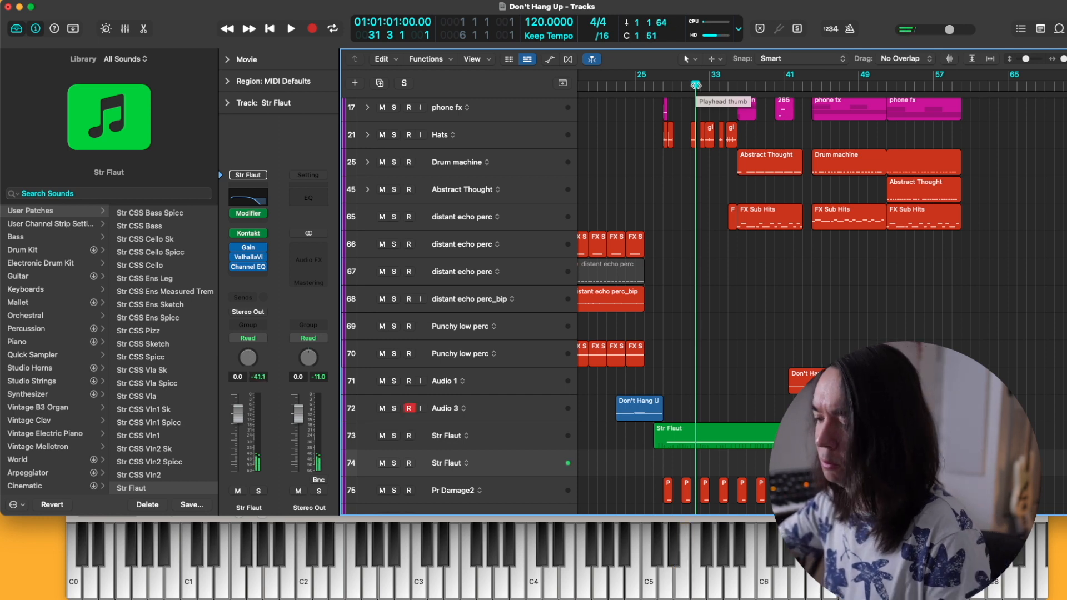
pyautogui.press('space')
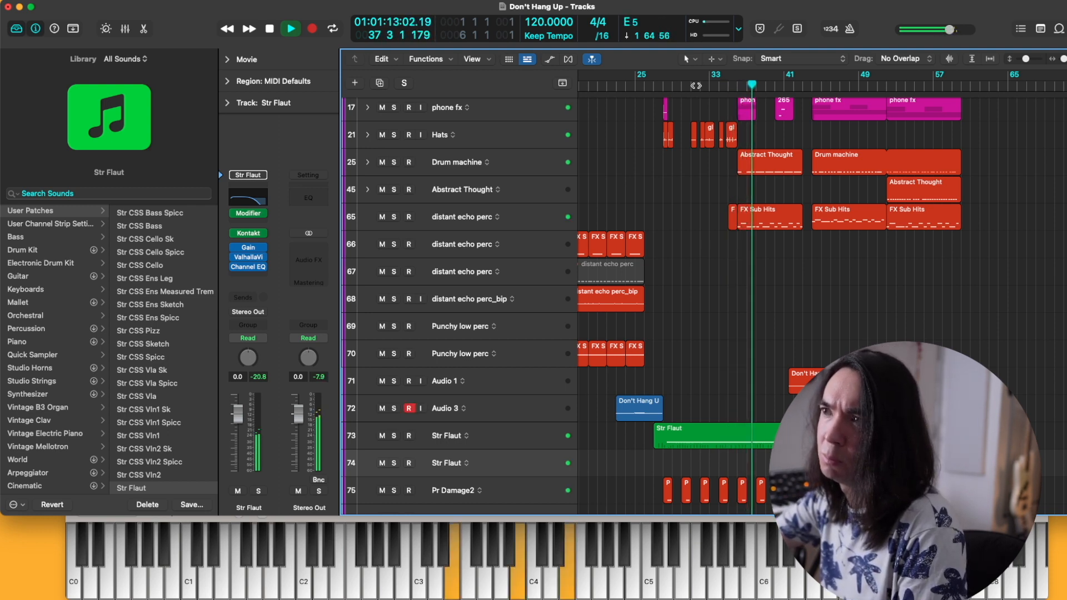
pyautogui.press('space')
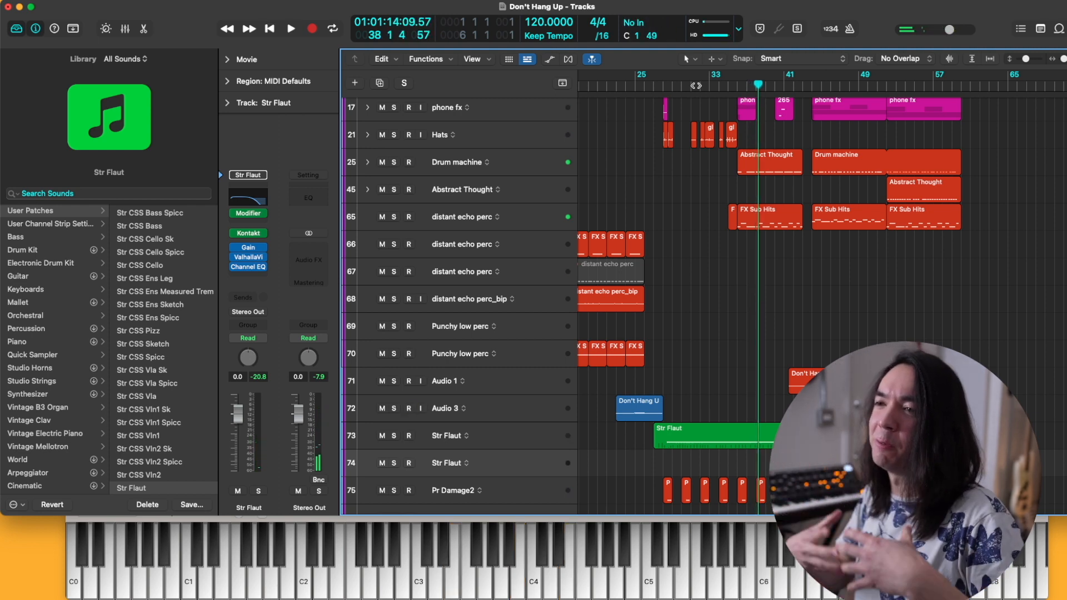
pyautogui.press('space')
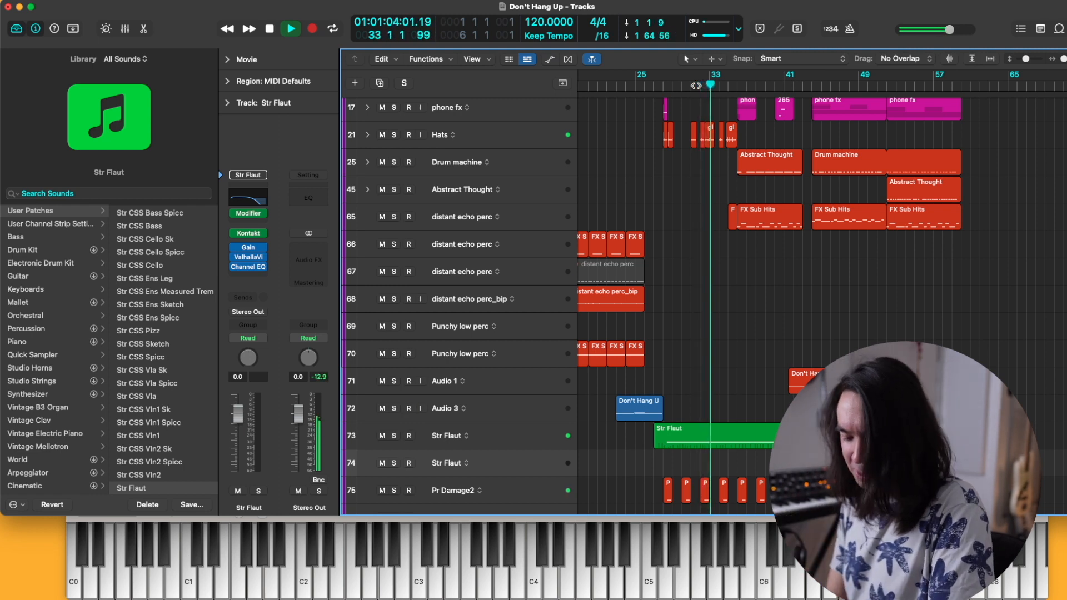
pyautogui.press('space')
pyautogui.press('space')
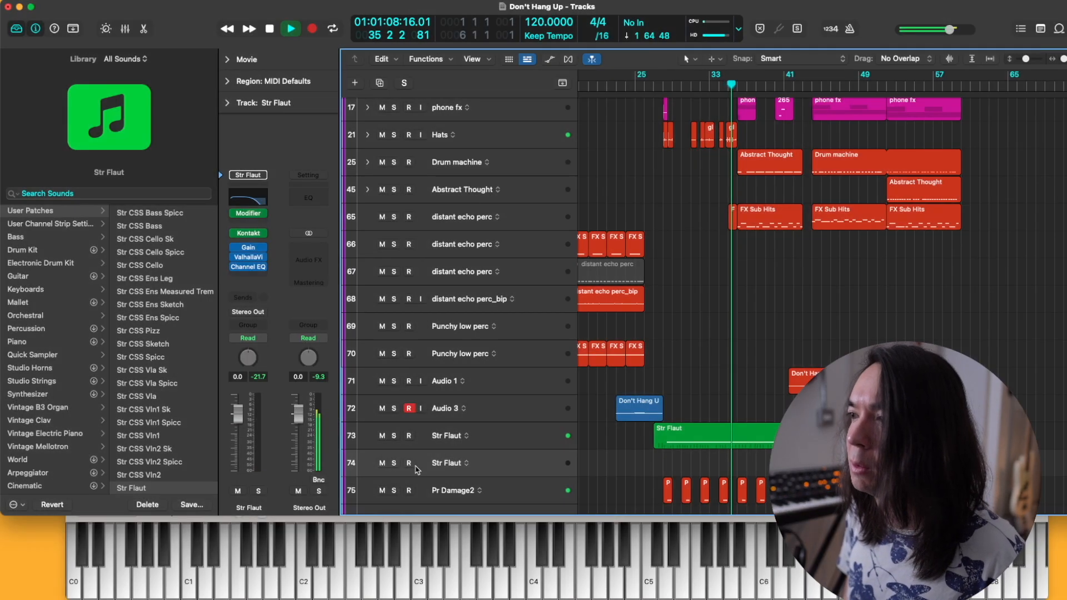
# Record-enable the lower Str Flaut track, capture the chord just played as a region, and stop playback
pyautogui.click(412, 464)
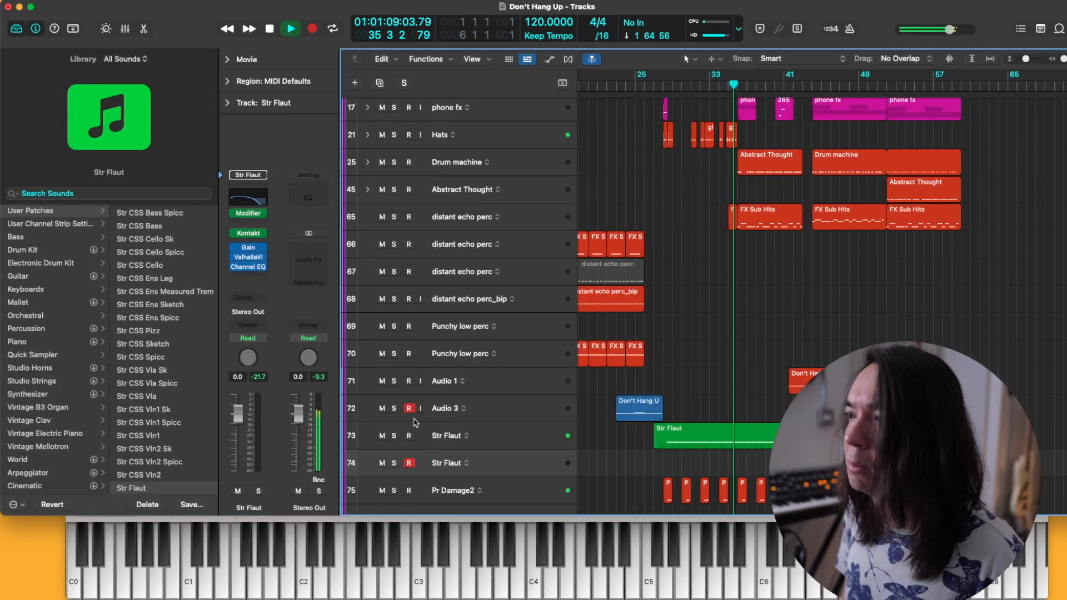
pyautogui.hotkey('shift', 'r')
pyautogui.press('space')
# Transpose all notes of the captured Str Flaut chord down one octave and listen to it in context
pyautogui.press('p')
pyautogui.press('super+a')
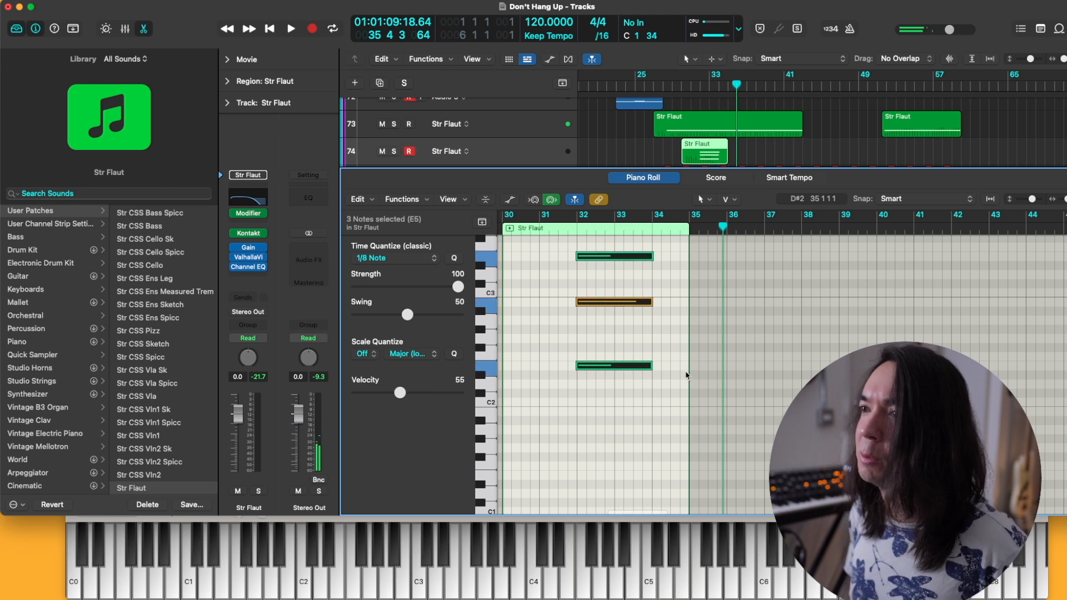
pyautogui.hotkey('alt', 'shift', 'Down')
pyautogui.press('space')
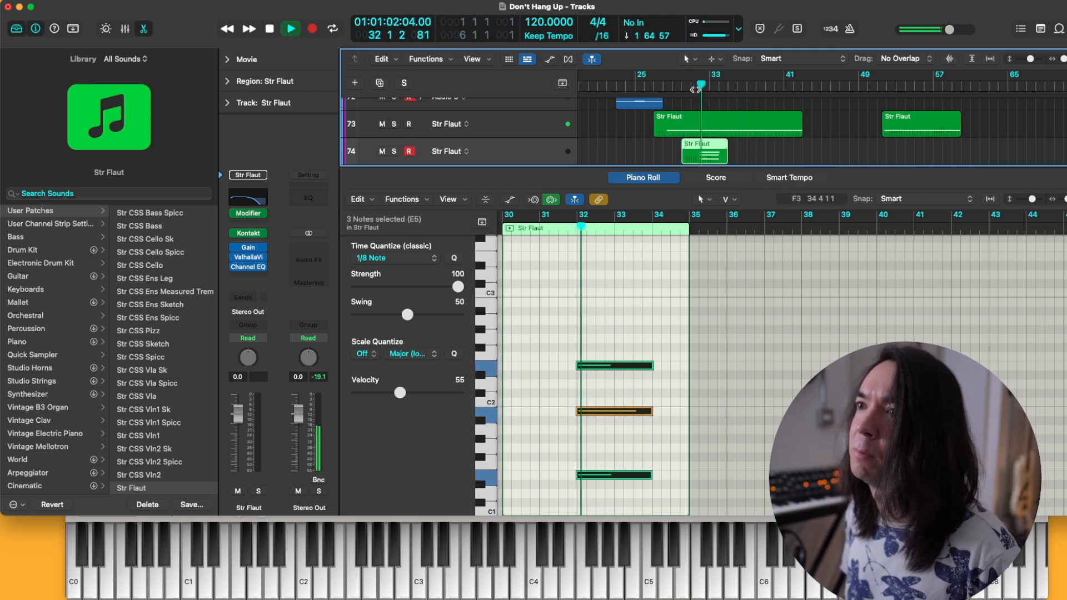
pyautogui.keyDown('ctrl'); pyautogui.keyDown('alt'); pyautogui.click(693, 102); pyautogui.keyUp('alt'); pyautogui.keyUp('ctrl')
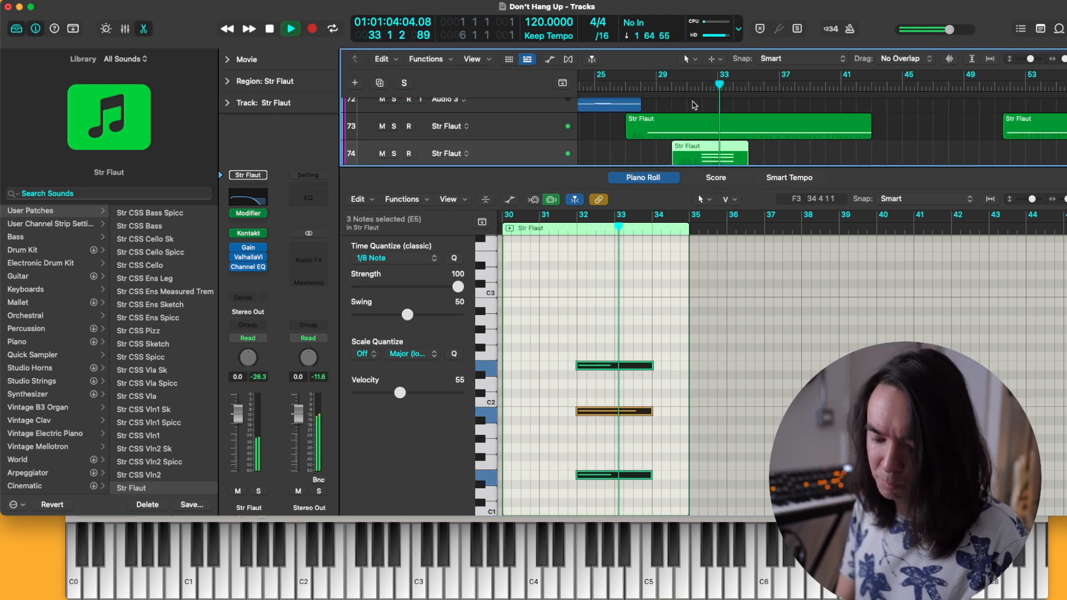
pyautogui.press('p')
pyautogui.press('space')
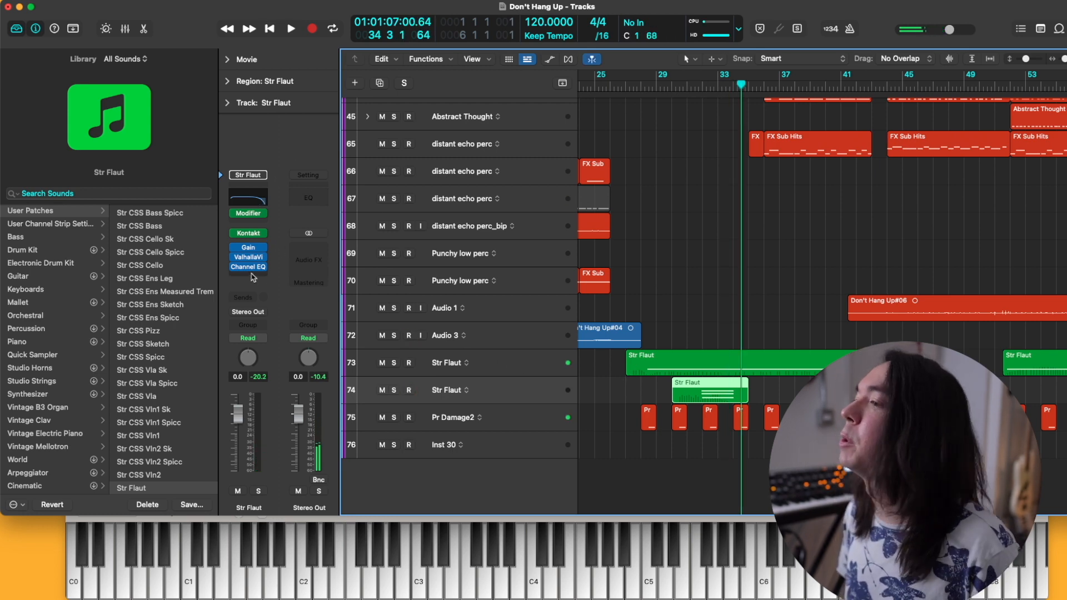
# Insert Decapitator between Gain and ValhallaVintageVerb on the lower Str Flaut track and audition it
pyautogui.click(255, 245)
pyautogui.write('dec')
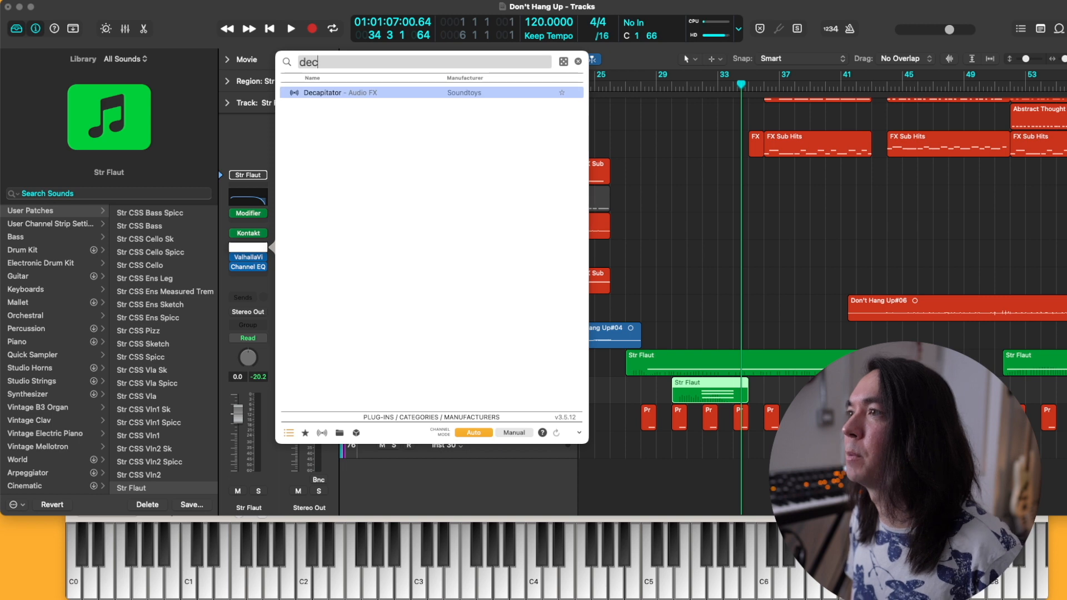
pyautogui.press('Return')
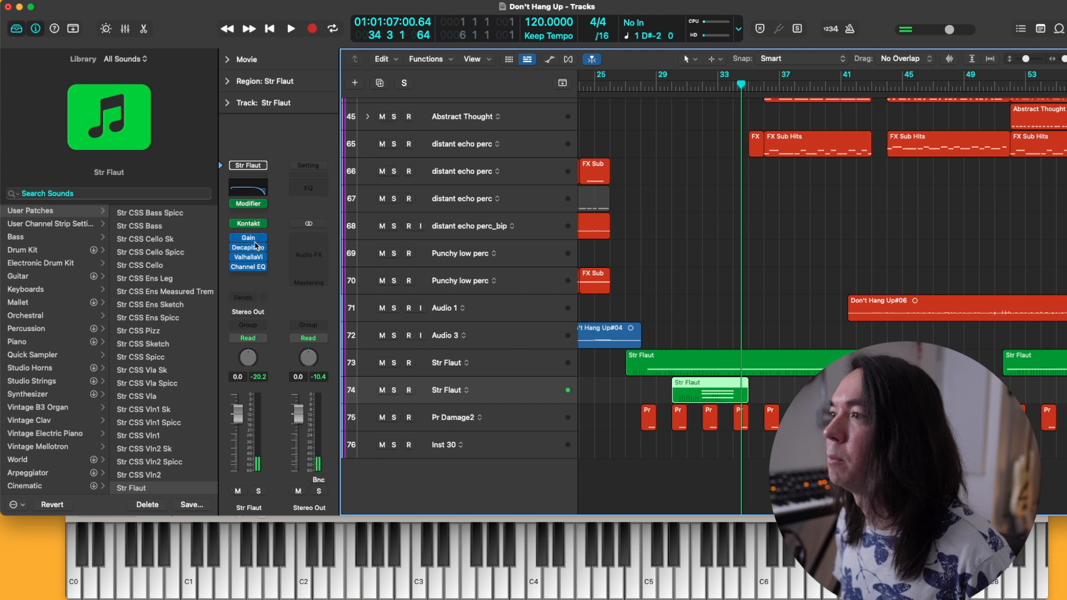
pyautogui.click(248, 247)
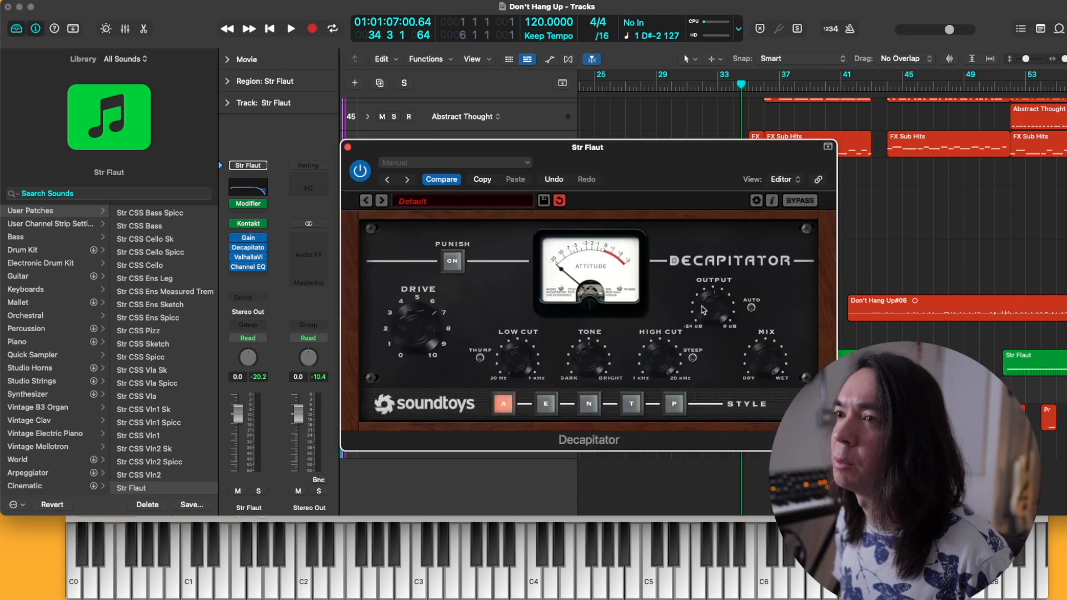
pyautogui.press('space')
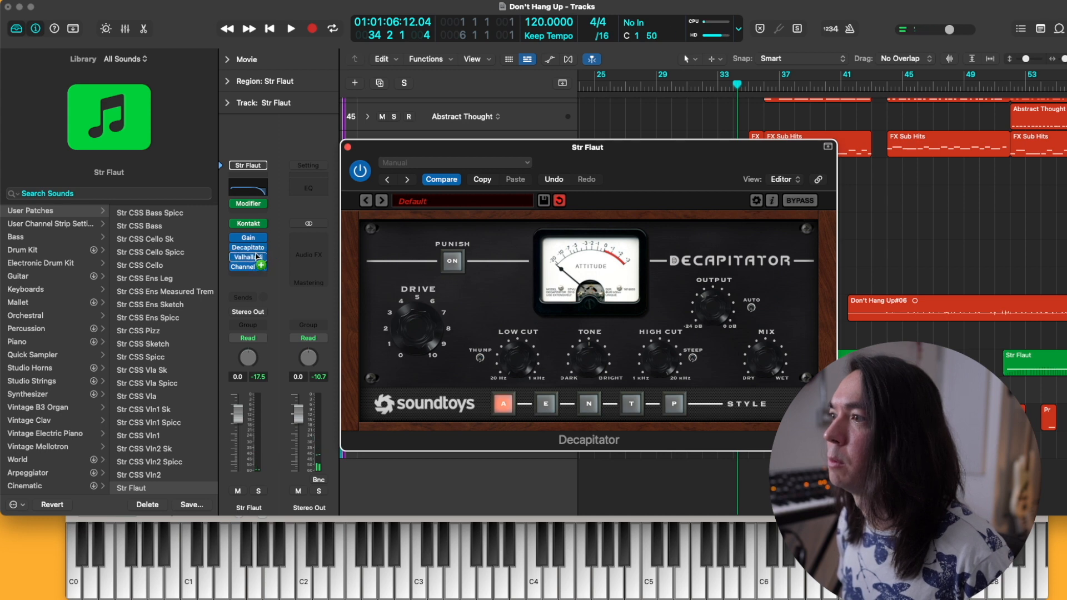
# Replace the reverb after Decapitator with a copy of the Gain plug-in and set its gain to -13.0 dB
pyautogui.click(253, 258)
pyautogui.press('space')
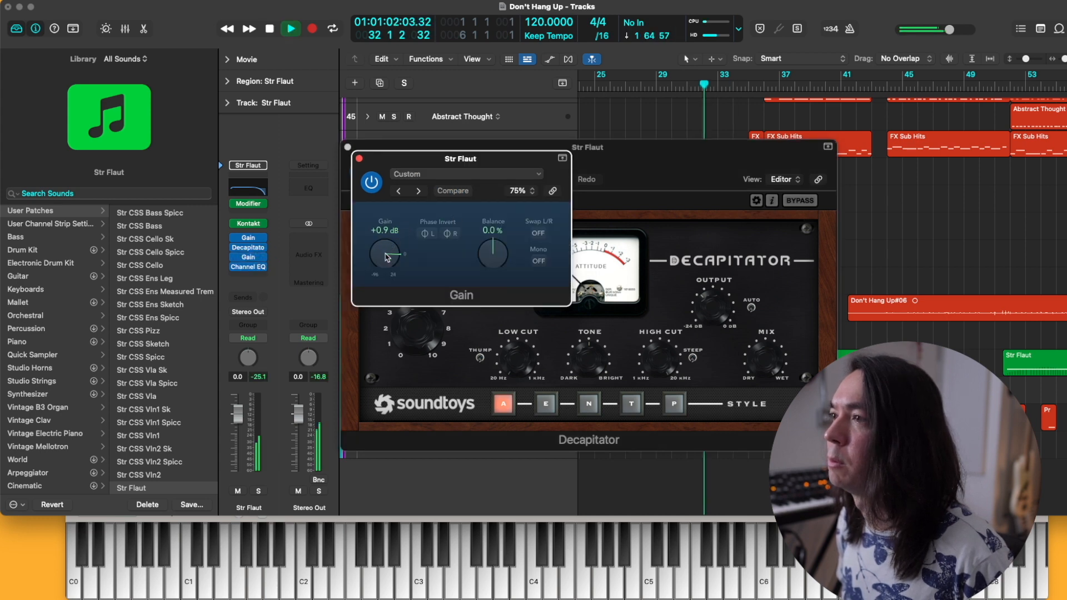
pyautogui.moveTo(384, 254); pyautogui.dragTo(384, 276)
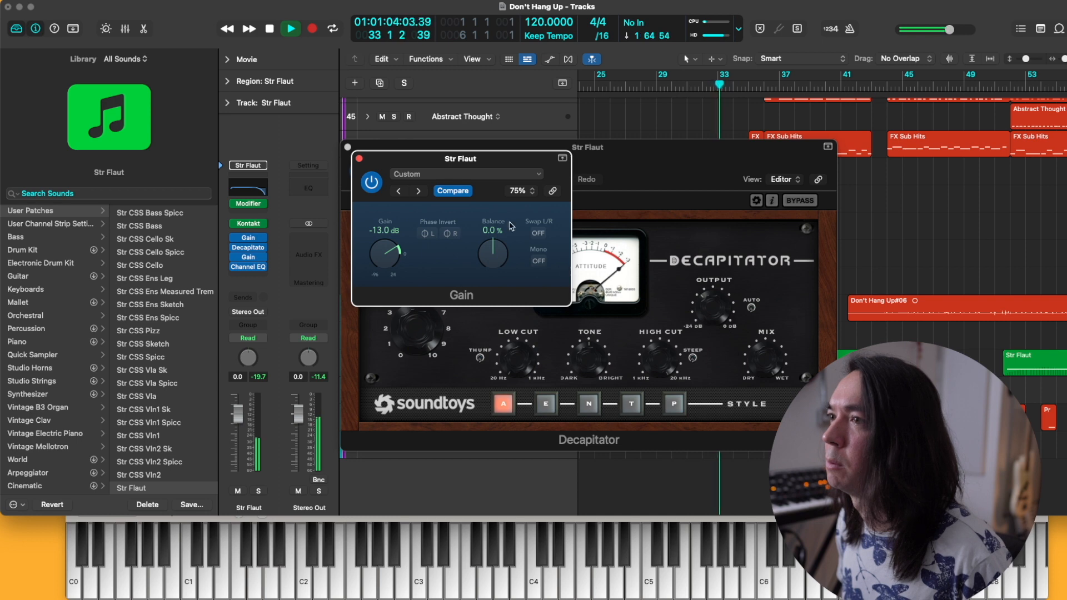
pyautogui.click(360, 159)
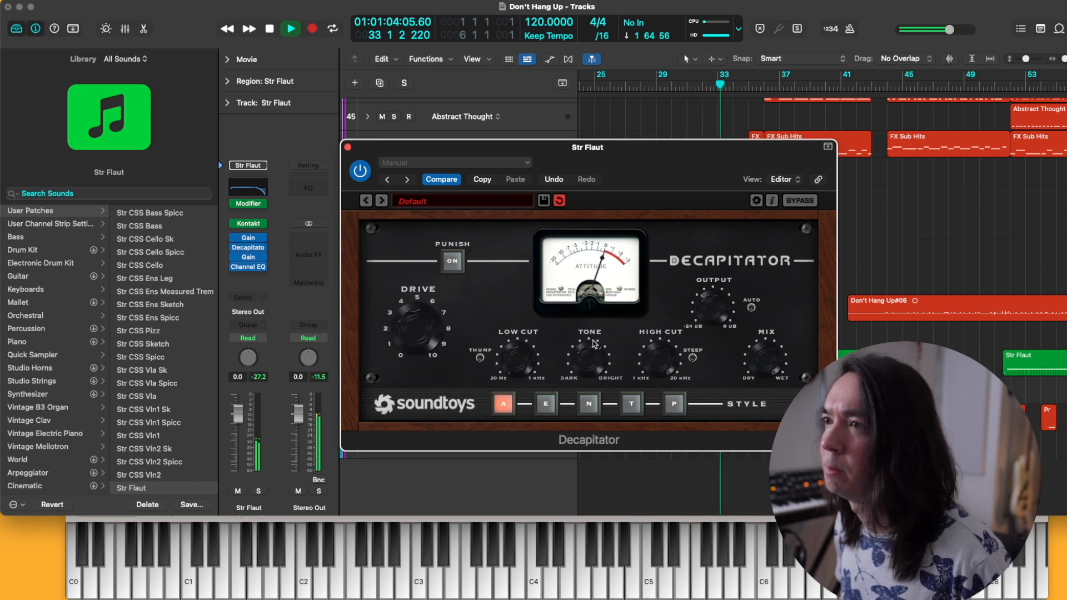
# Audition the distorted Str Flaut track in solo, close the Decapitator window, and return to the full mix
pyautogui.click(259, 492)
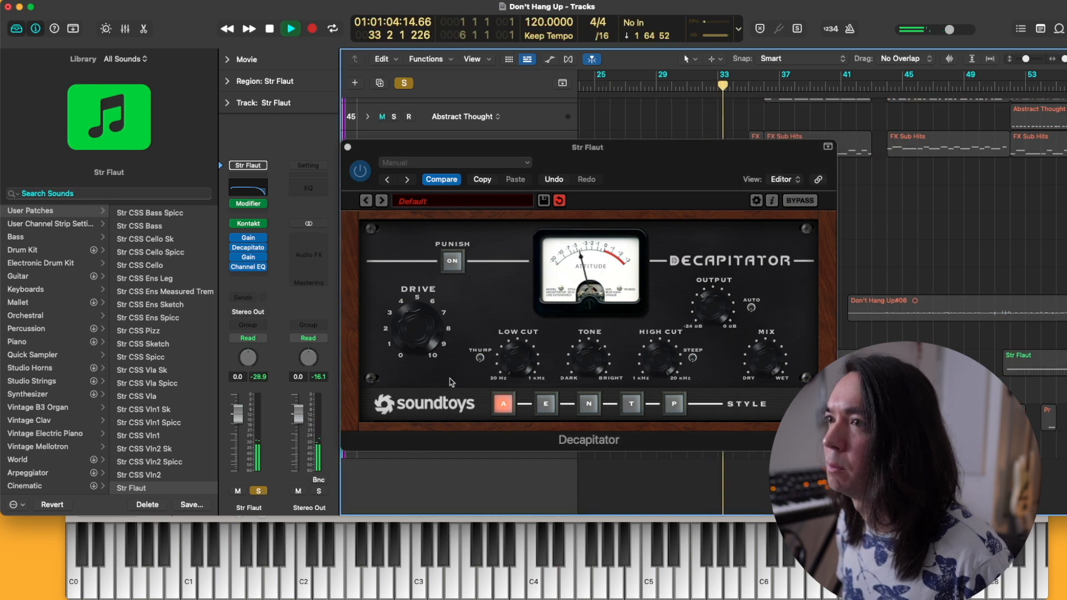
pyautogui.click(348, 147)
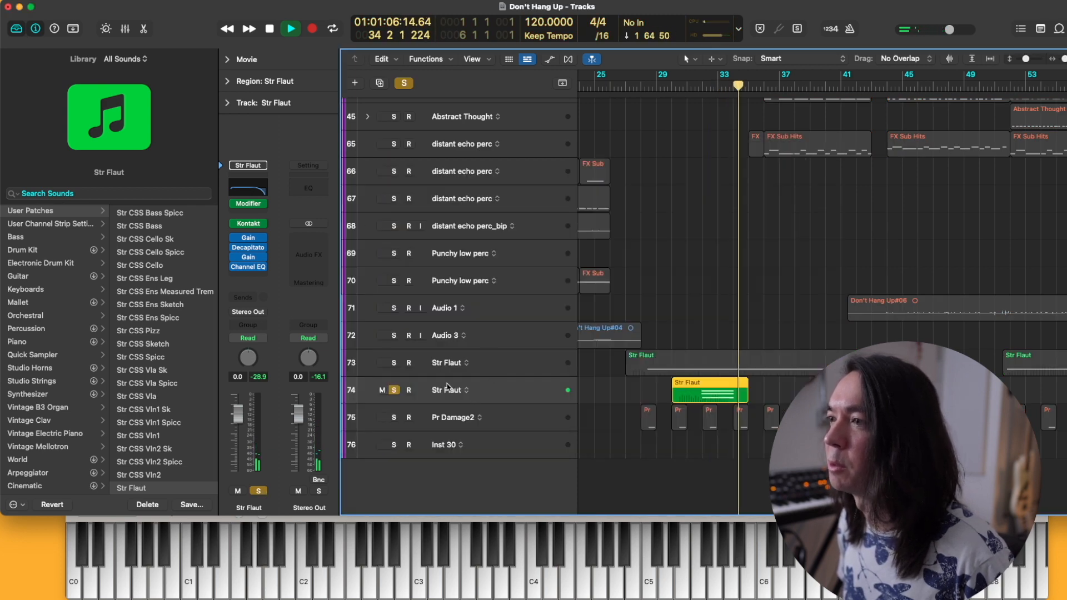
pyautogui.press('s')
pyautogui.scroll(-3, 539, 370)
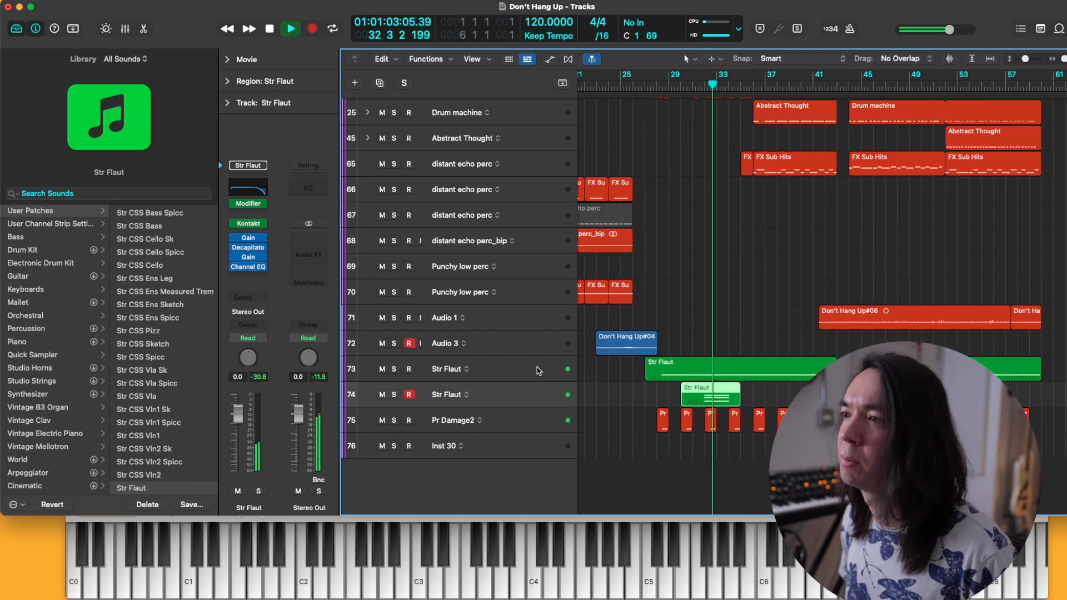
# Rename the lower Str Flaut track as Str Flaut dist
pyautogui.hotkey('shift', 'Return')
pyautogui.press('Right')
pyautogui.write('dist')
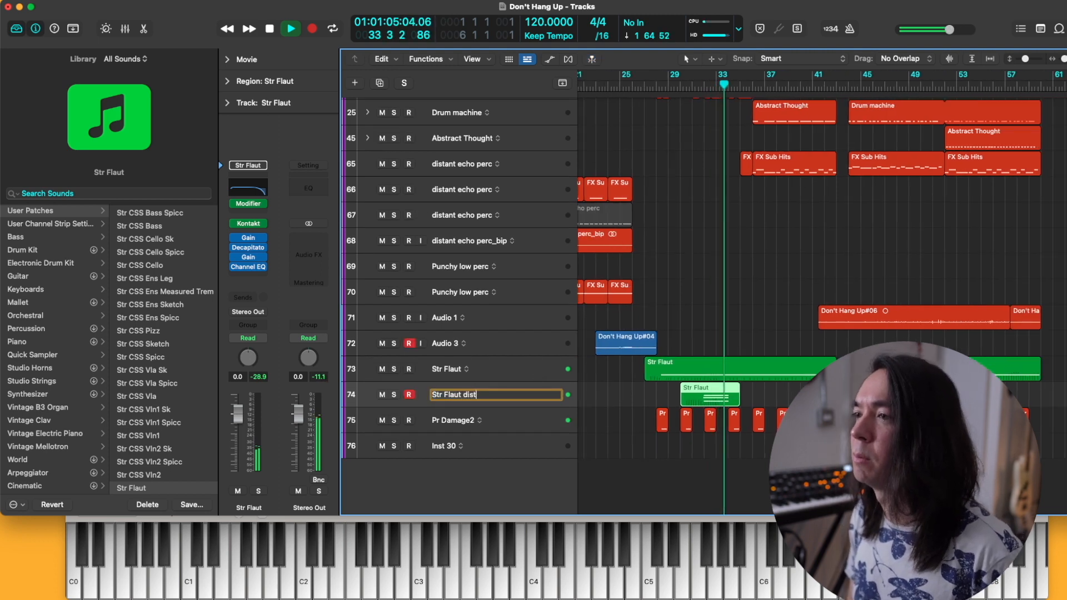
pyautogui.press('Return')
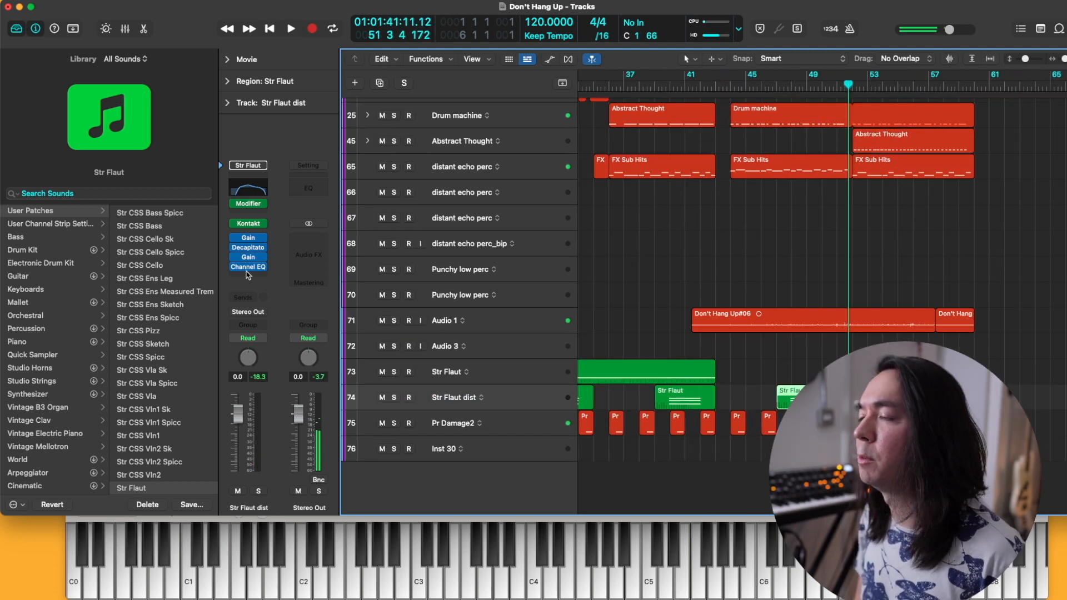
# Try ValhallaVintageVerb after the Channel EQ on Str Flaut dist, with mix at 30.4 % and decay at 3.61 s
pyautogui.click(247, 275)
pyautogui.press('Return')
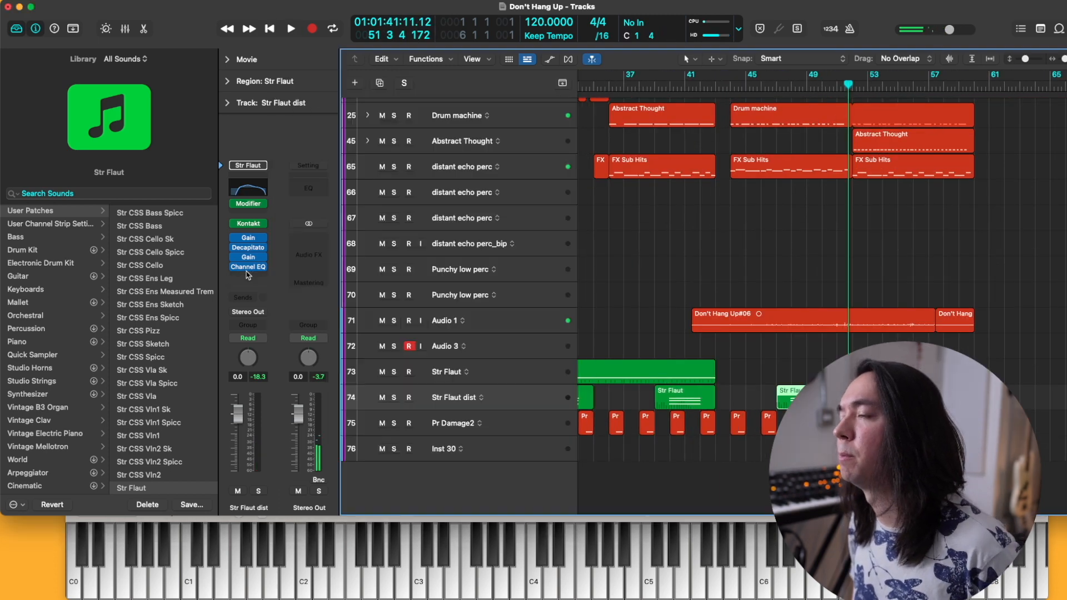
pyautogui.press('space')
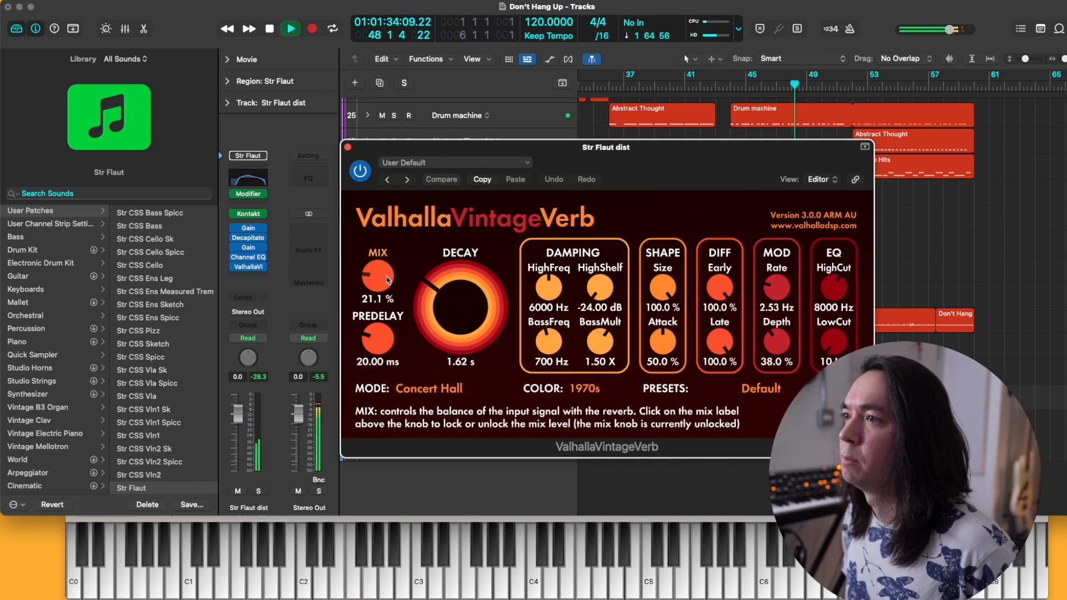
pyautogui.moveTo(383, 276); pyautogui.dragTo(382, 285)
pyautogui.moveTo(447, 300); pyautogui.dragTo(383, 274)
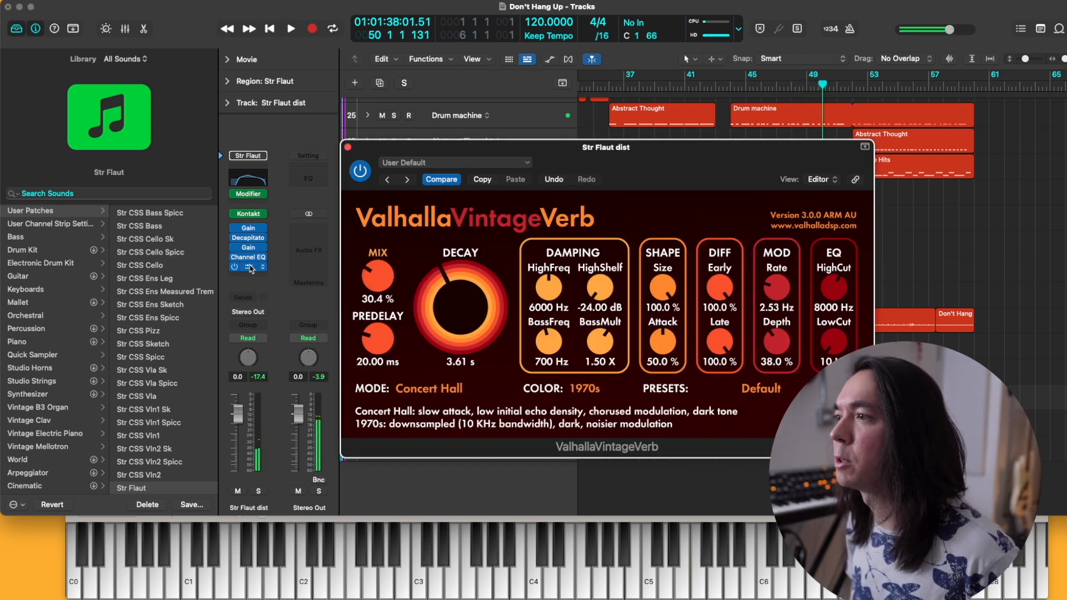
# Replace ValhallaVintageVerb on Str Flaut dist with Soundtoys EchoBoy and start playback to hear it
pyautogui.click(250, 269)
pyautogui.write('ec')
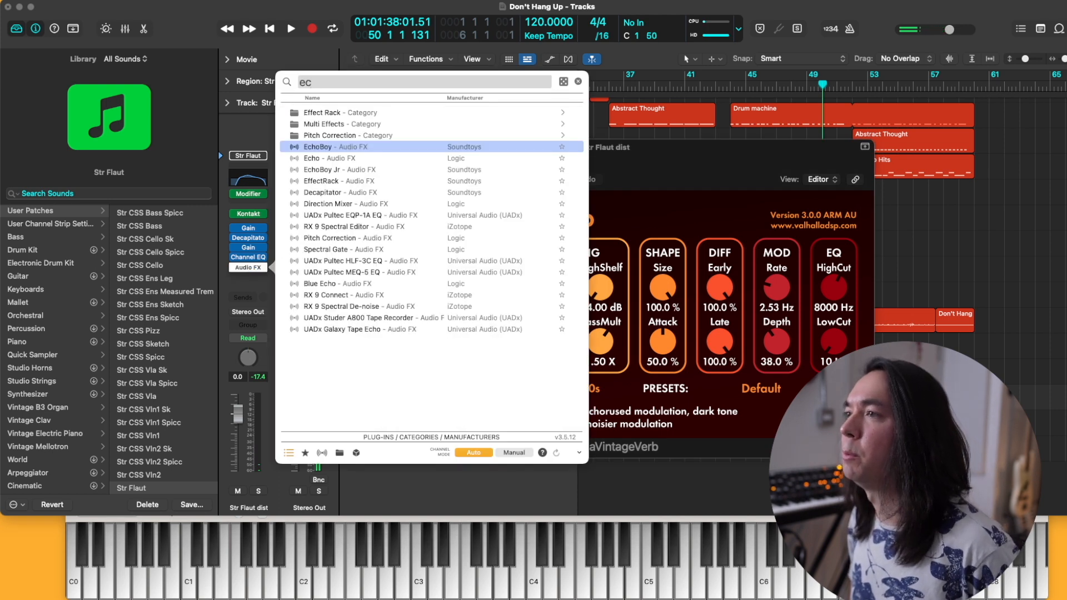
pyautogui.press('Return')
pyautogui.press('space')
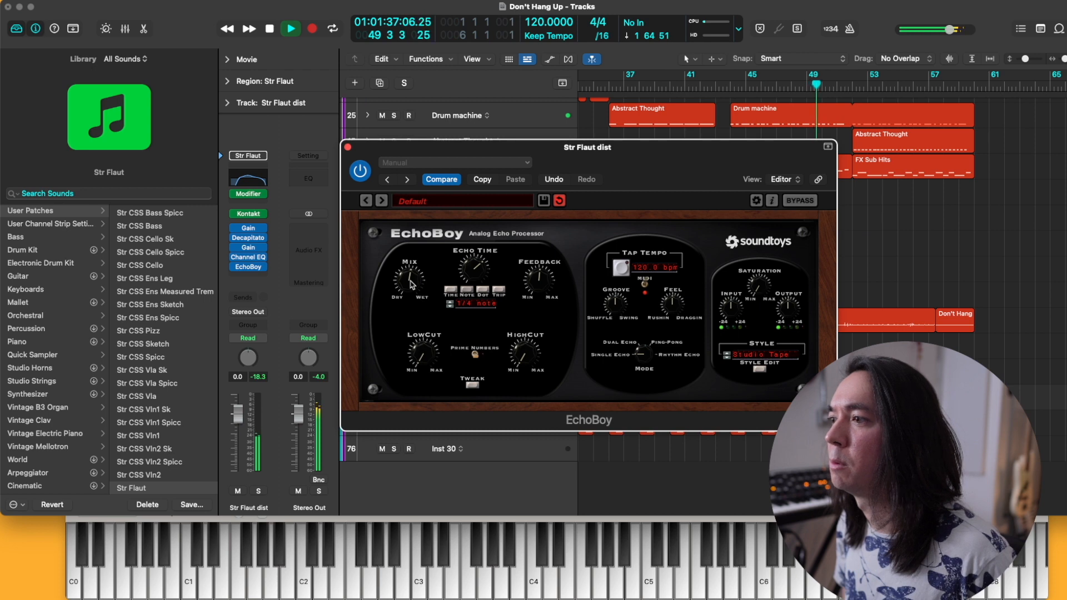
# Solo Str Flaut dist, move the EchoBoy window clear of its track, and place the playhead in bar 47
pyautogui.press('s')
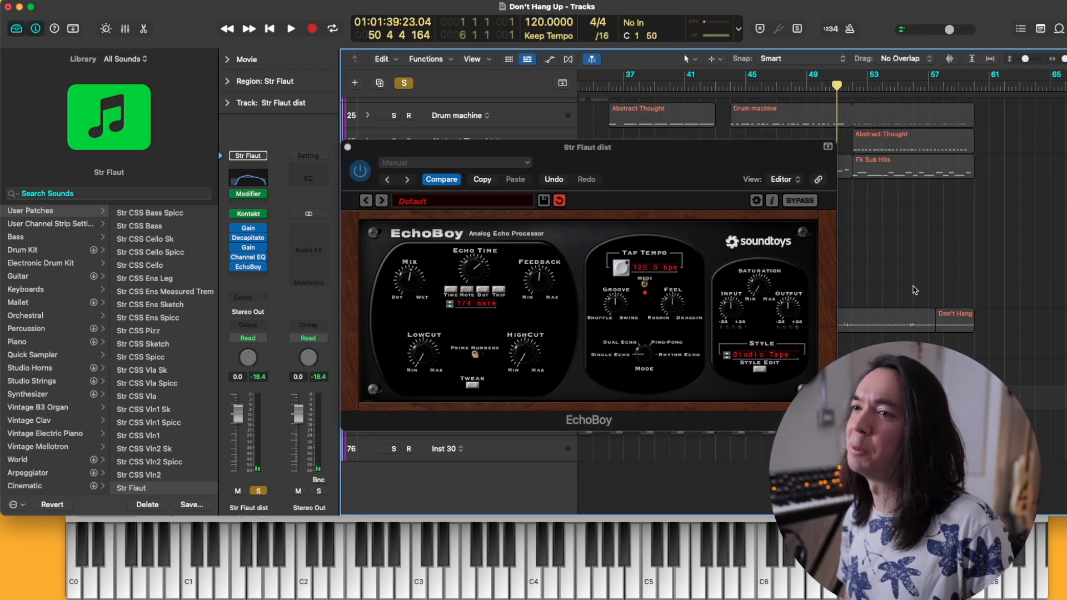
pyautogui.moveTo(707, 157); pyautogui.dragTo(634, 96)
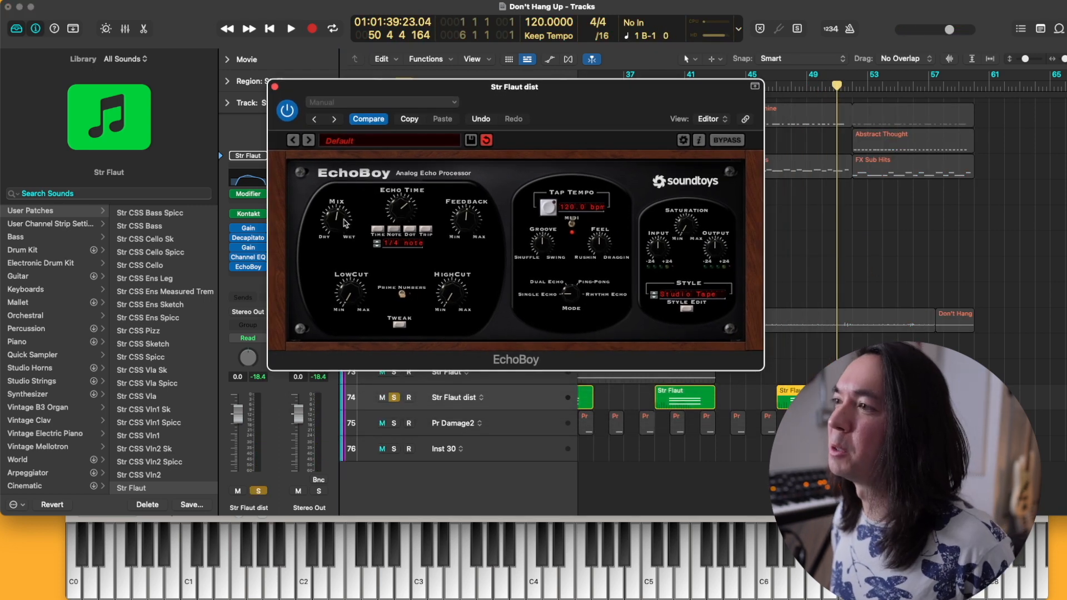
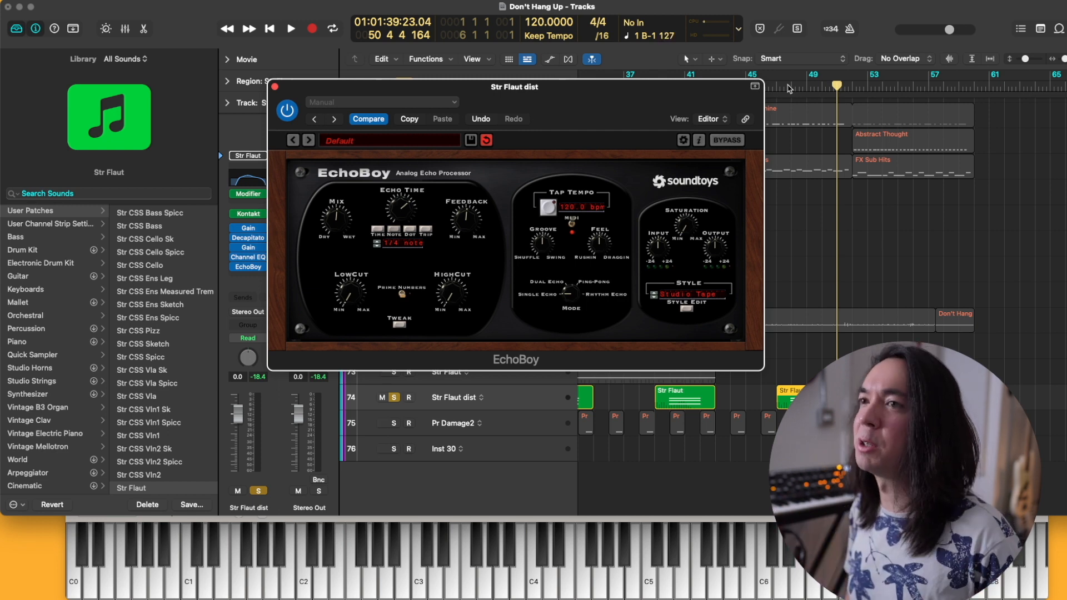
pyautogui.click(788, 86)
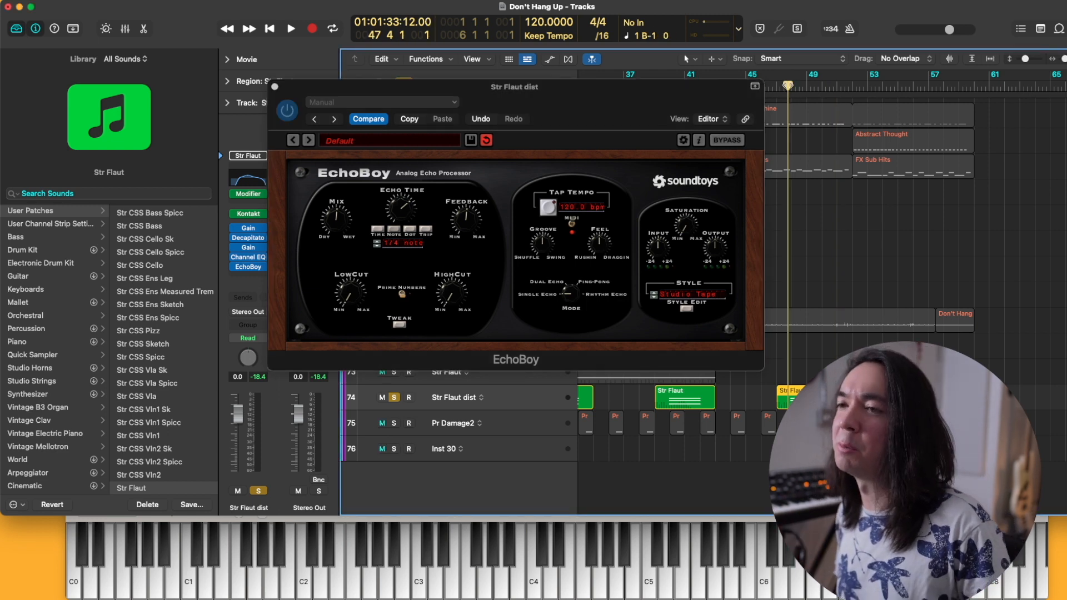
# Audition the soloed Str Flaut dist track through its EchoBoy delay, then close the plug-in window and stop playback
pyautogui.scroll(1, 803, 127)
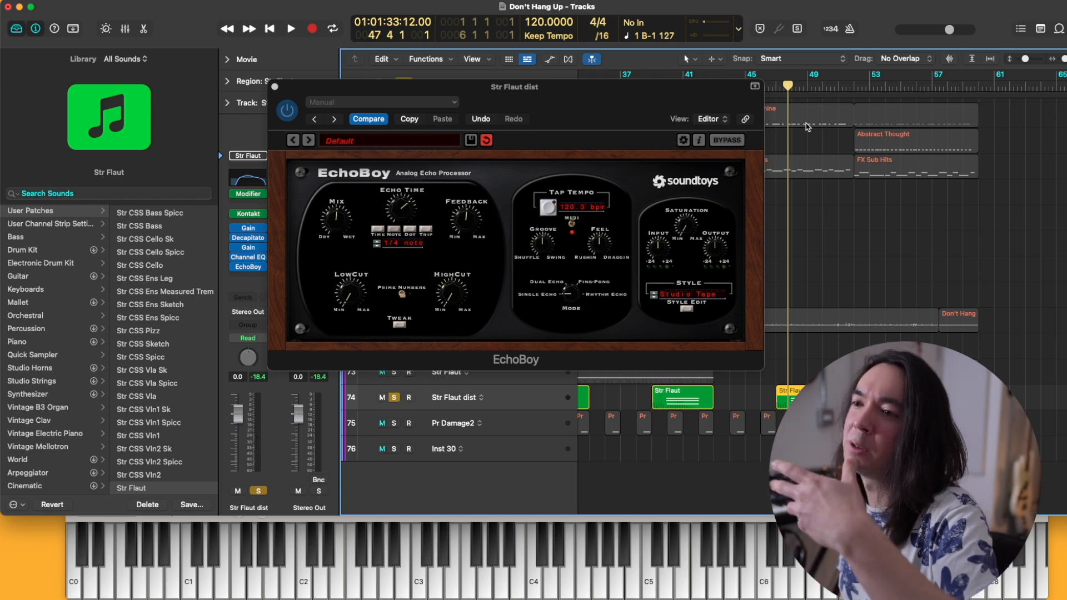
pyautogui.press('space')
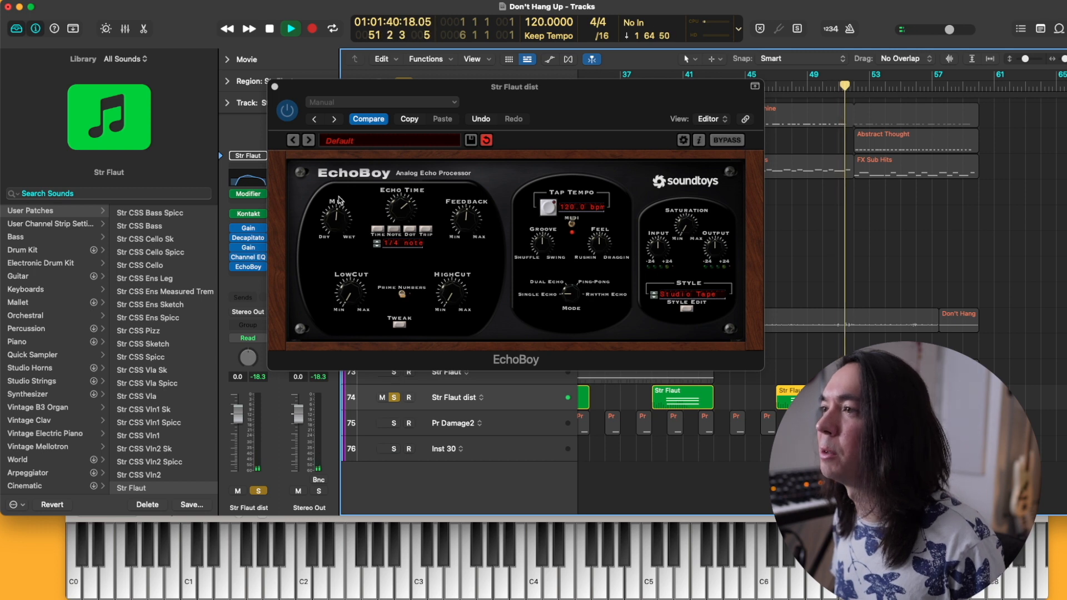
pyautogui.click(456, 225)
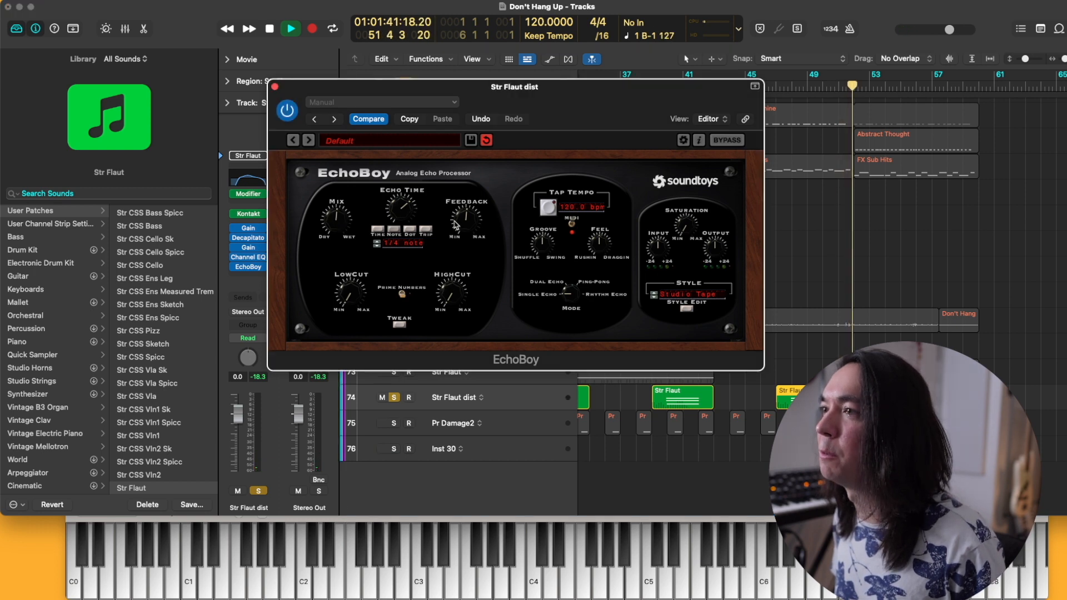
pyautogui.click(274, 86)
pyautogui.press('space')
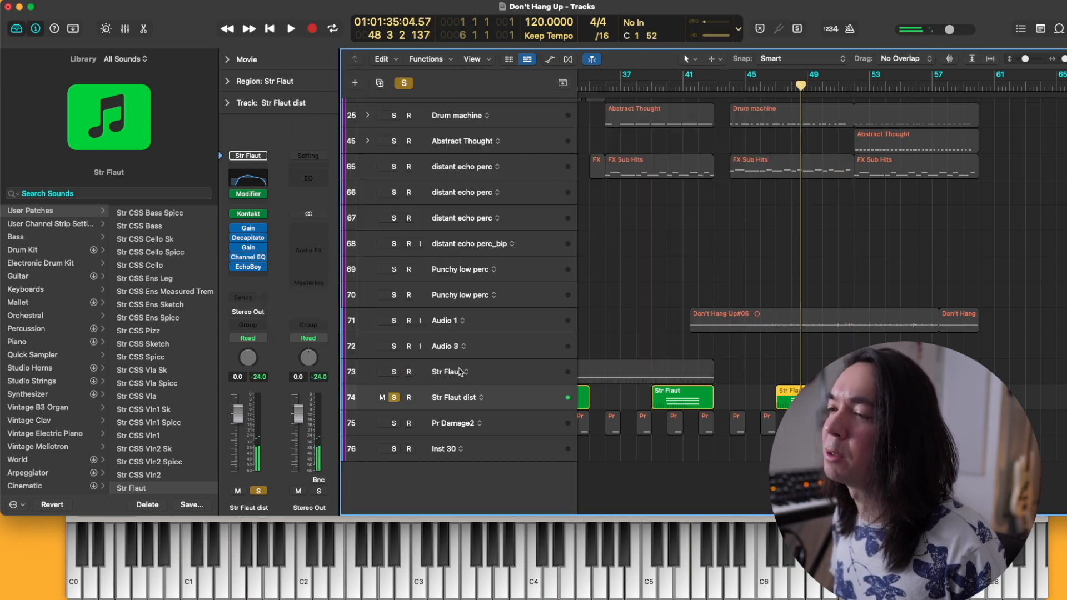
# Turn off solo on the Str Flaut dist track
pyautogui.press('super+Down')
pyautogui.press('super+Down')
pyautogui.press('super+Down')
pyautogui.press('super+Down')
pyautogui.press('super+Down')
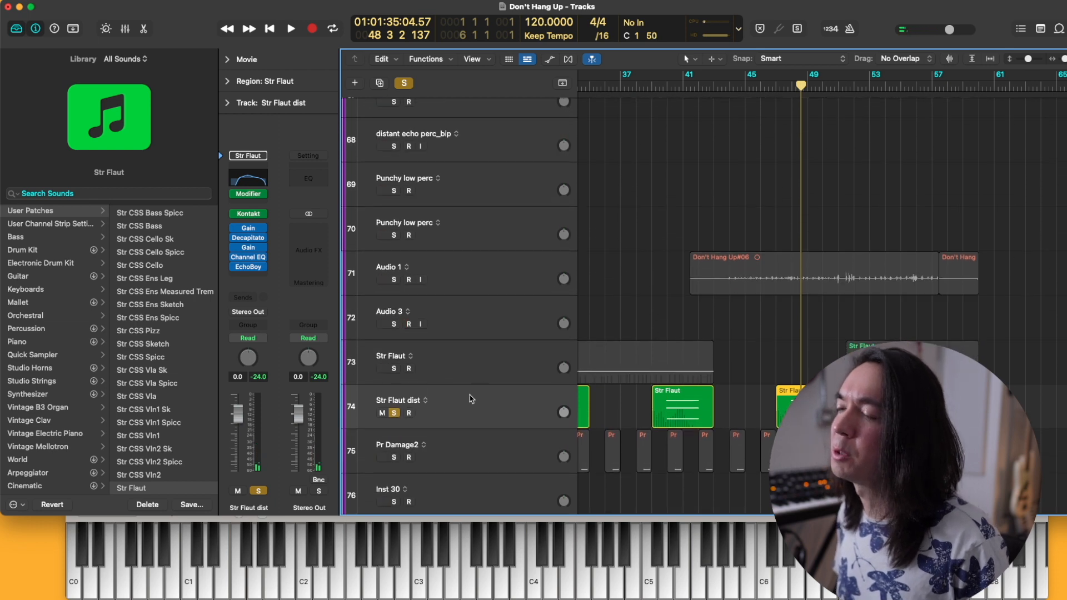
pyautogui.click(394, 413)
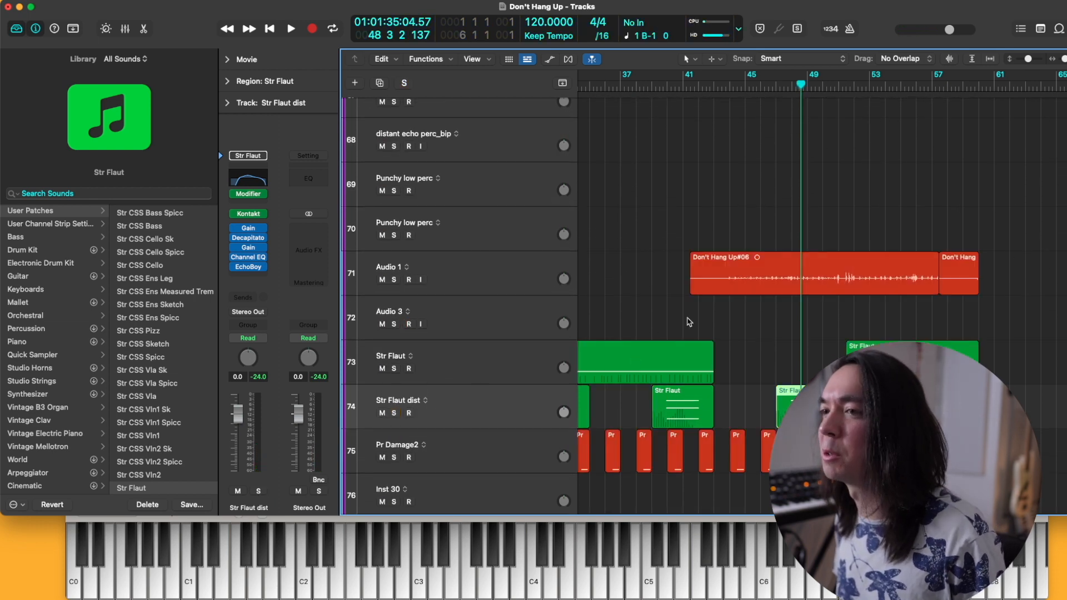
# Play the full arrangement through its final section, examining the drum and percussion regions up to the end
pyautogui.press('super+Right')
pyautogui.click(775, 86)
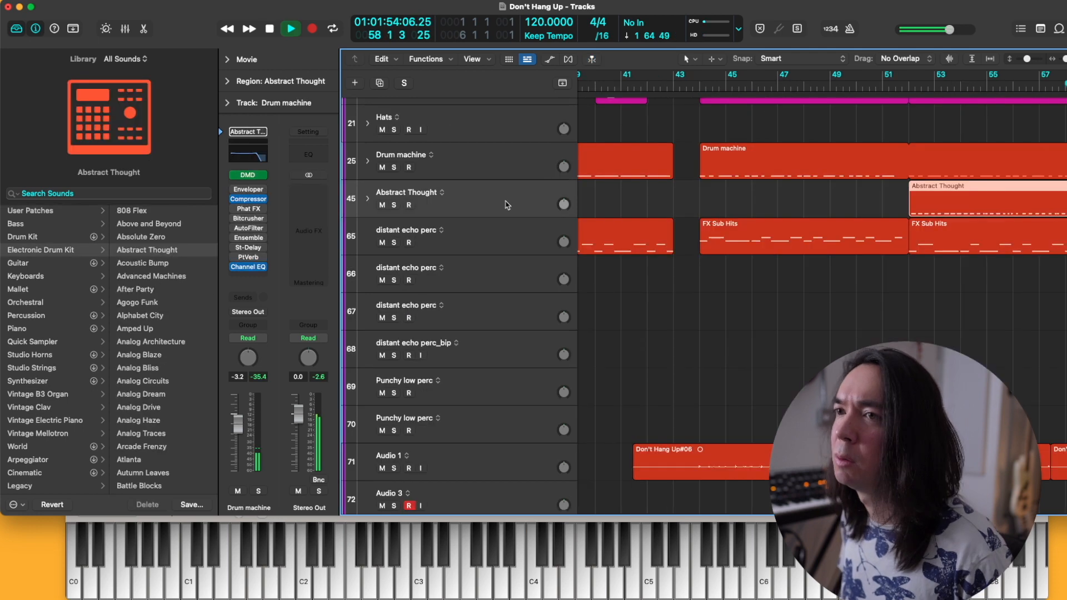
pyautogui.scroll(-8, 802, 194)
pyautogui.hscroll(5, 802, 197)
pyautogui.scroll(3, 800, 198)
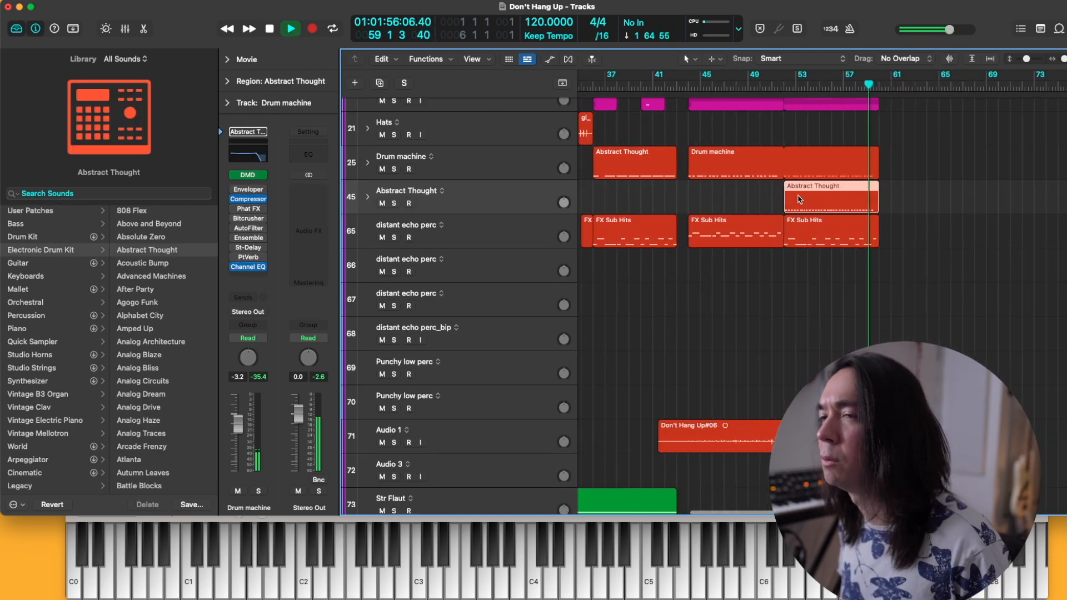
pyautogui.hscroll(-4, 794, 167)
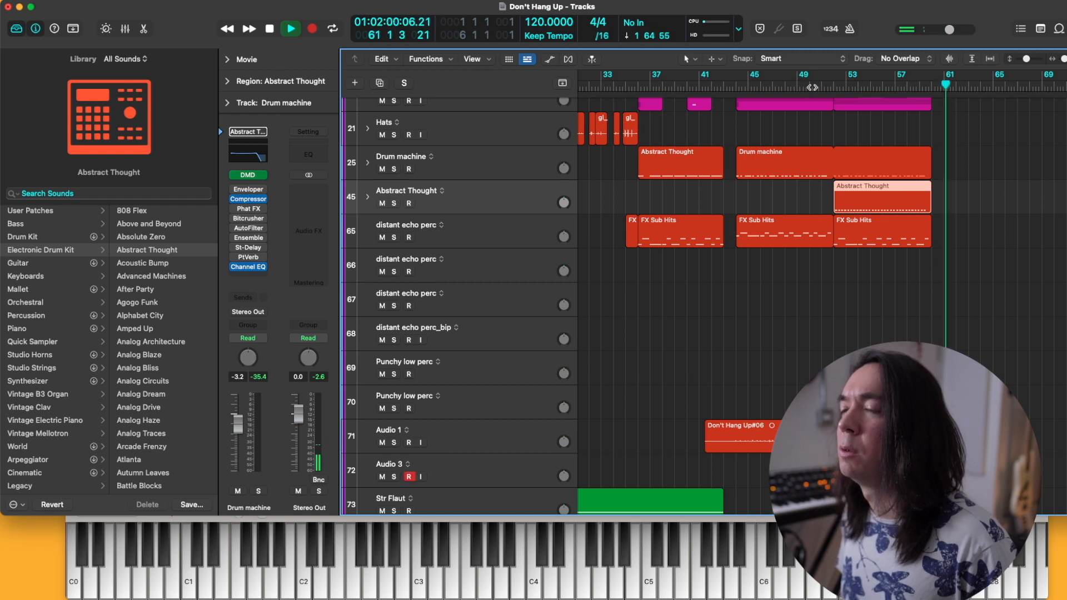
pyautogui.scroll(15, 875, 133)
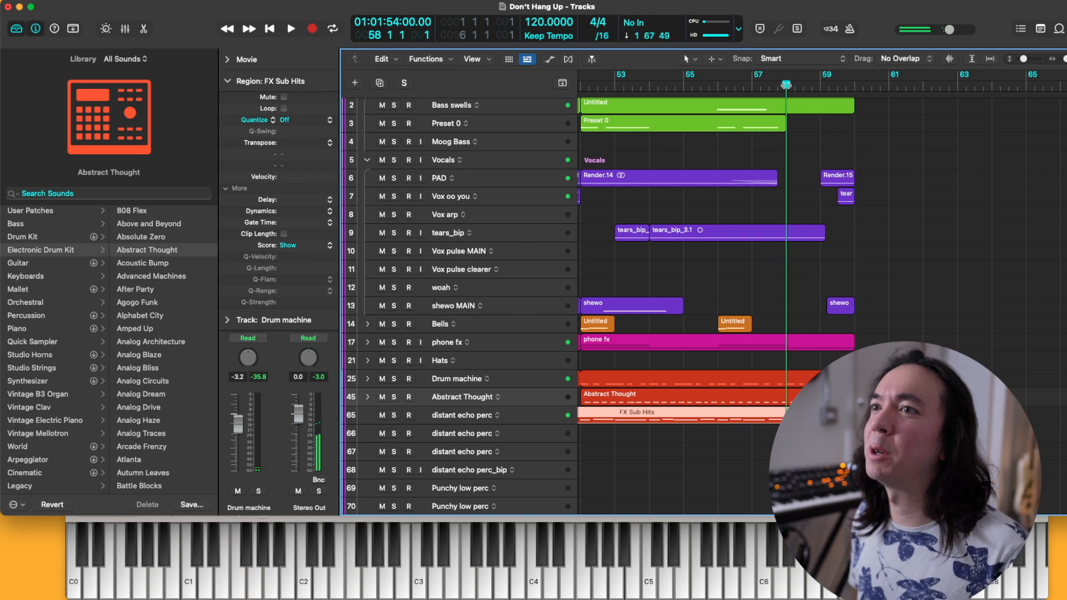
# Play bars 58 to 60 to hear how the drum parts end the section
pyautogui.press('space')
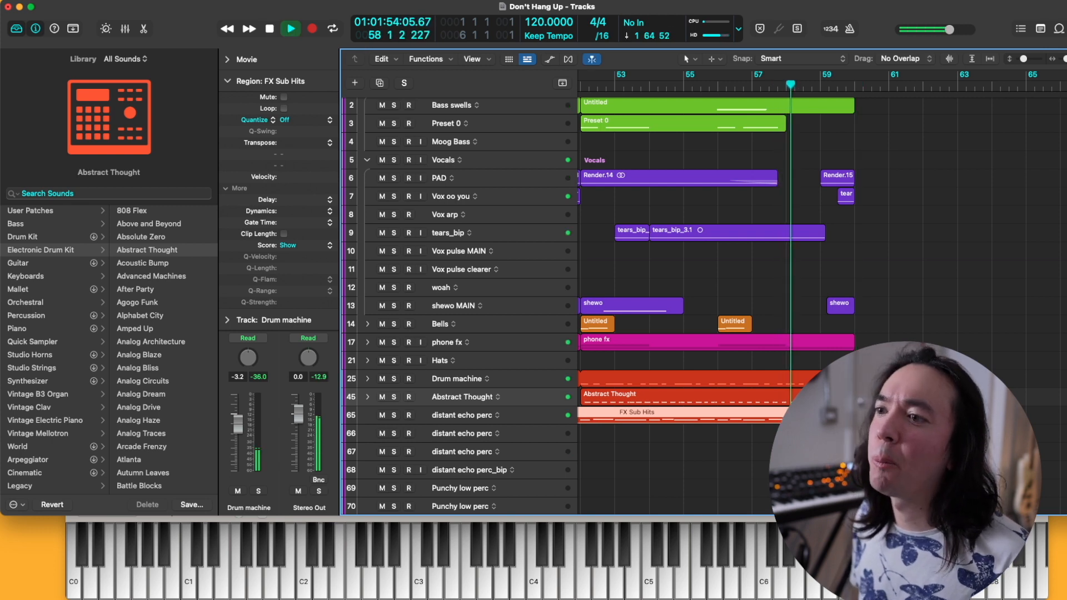
pyautogui.hscroll(3, 799, 387)
pyautogui.scroll(3, 798, 388)
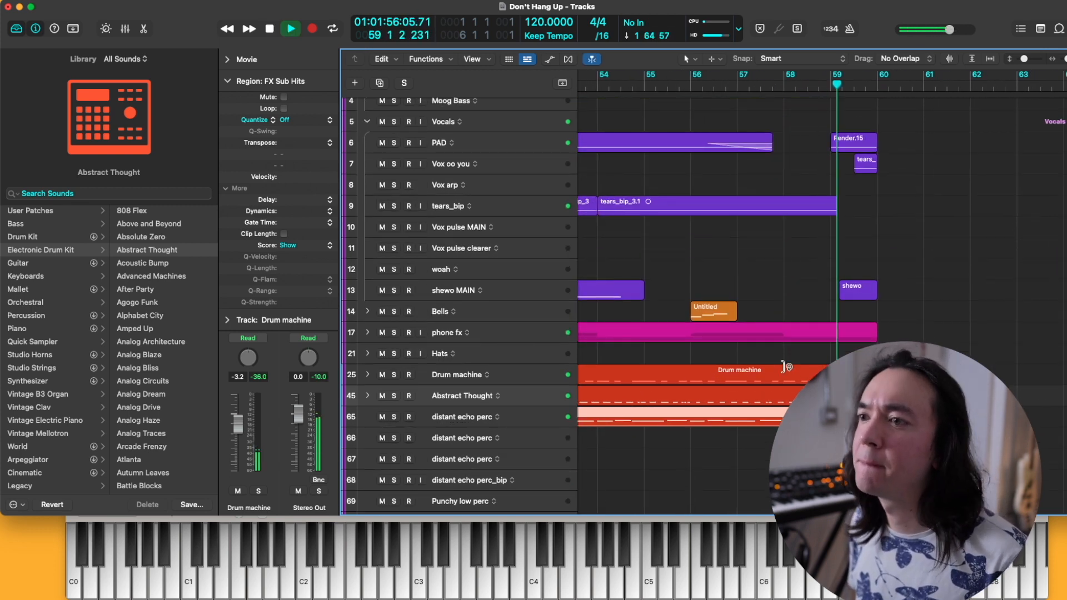
pyautogui.press('space')
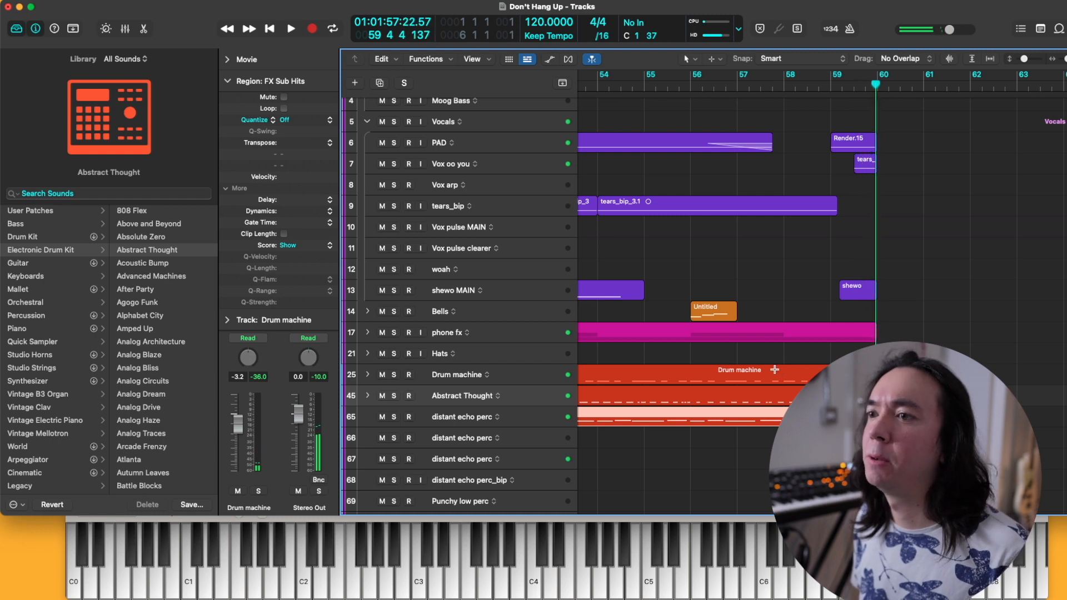
# Split the drum regions at bar 58 and delete the Abstract Thought and FX Sub Hits parts after it
pyautogui.click(783, 369)
pyautogui.press('Return')
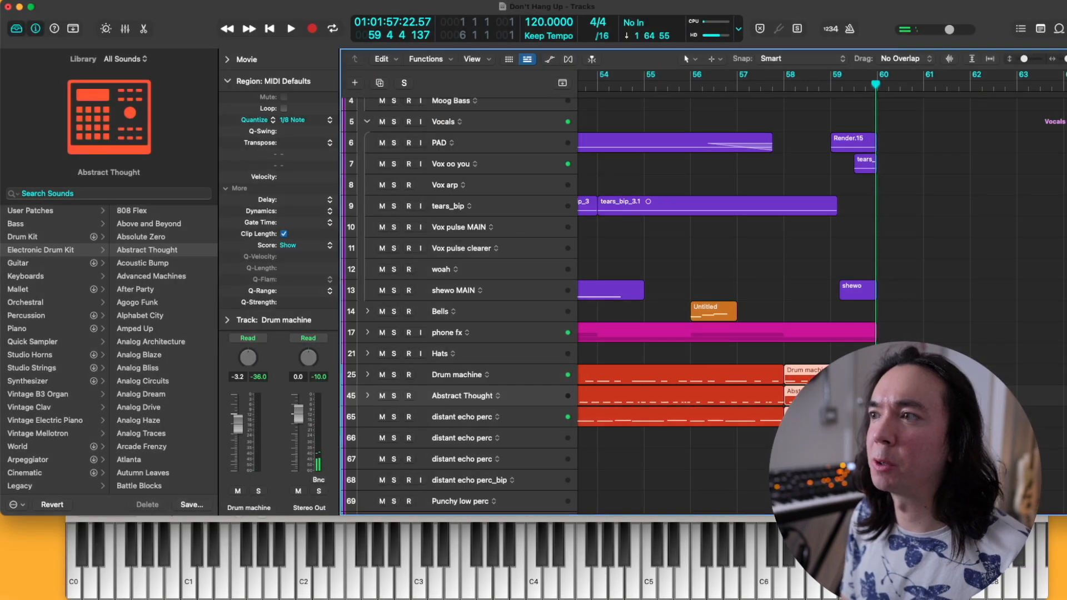
pyautogui.press('Delete')
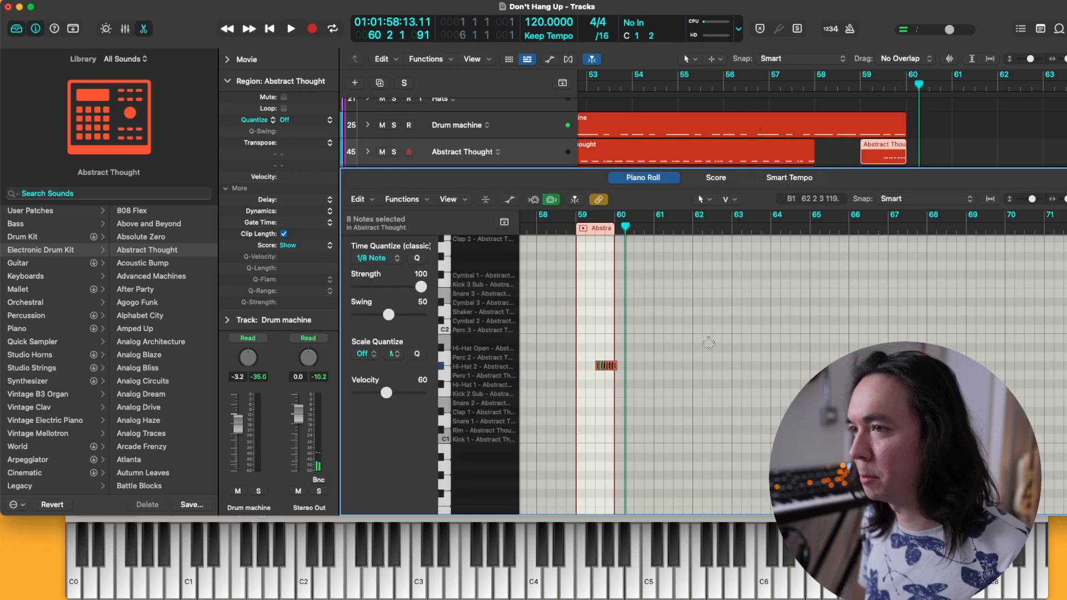
# Quantize the Hi-Hat 2 notes in bar 59 to 1/16 at velocity 98 and remove those on the last beat
pyautogui.scroll(4, 599, 351)
pyautogui.moveTo(603, 367); pyautogui.dragTo(619, 327)
pyautogui.press('space')
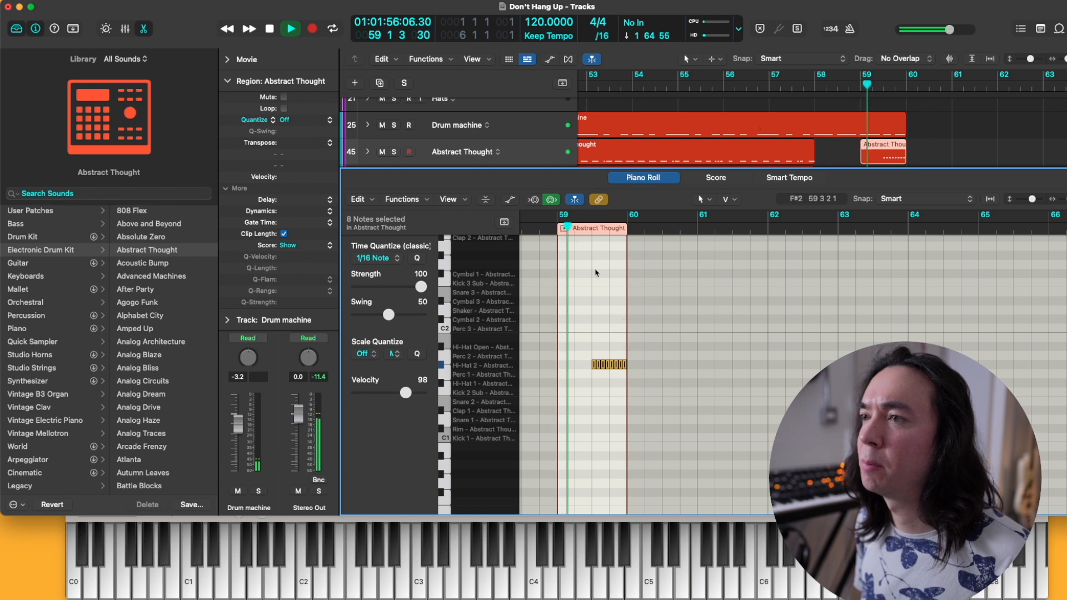
pyautogui.scroll(3, 607, 281)
pyautogui.press('space')
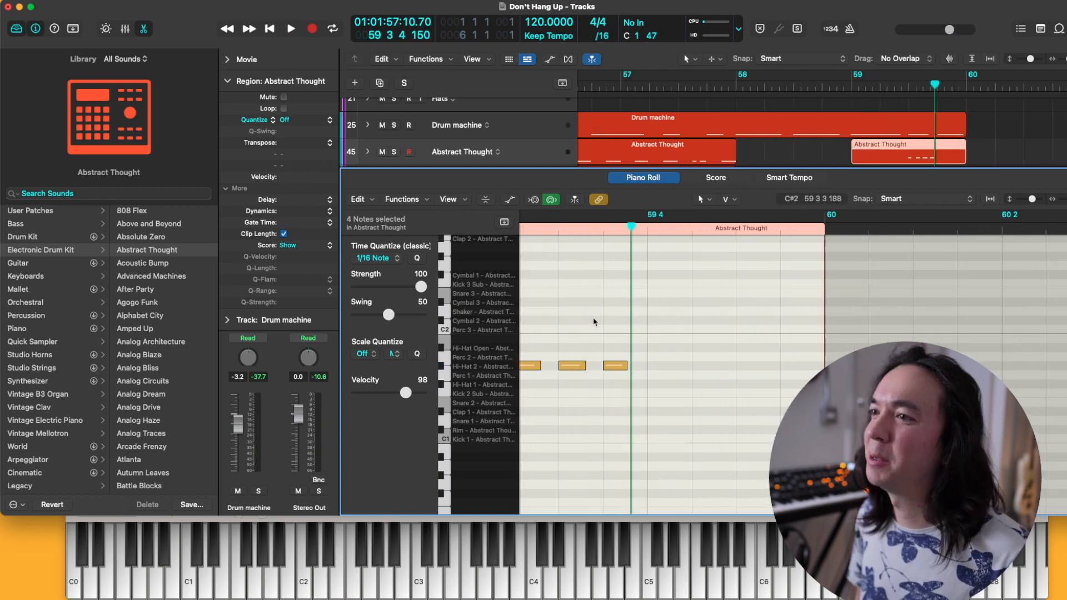
# Use the Brush tool with 1/64-note quantization to paint a Hi-Hat 2 roll across beat four of bar 59
pyautogui.press('t')
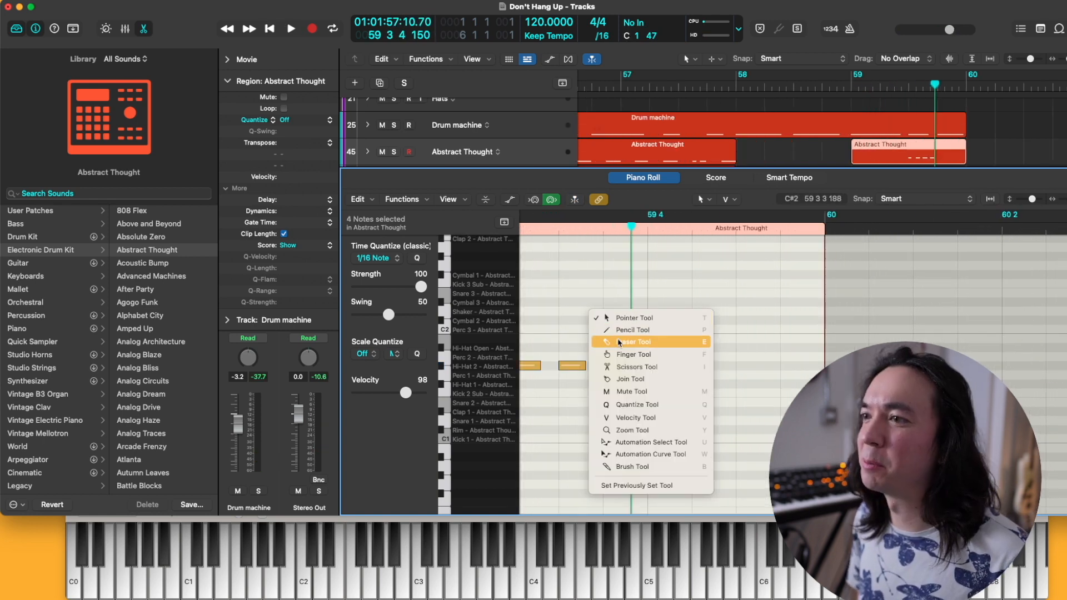
pyautogui.click(648, 463)
pyautogui.click(386, 259)
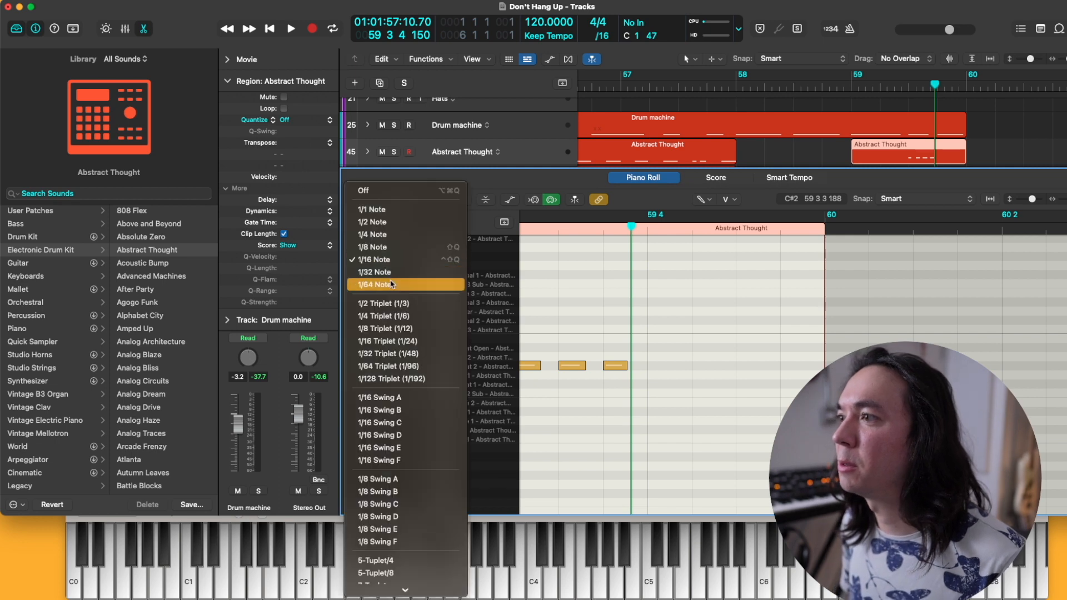
pyautogui.click(385, 272)
pyautogui.moveTo(652, 368); pyautogui.dragTo(815, 367)
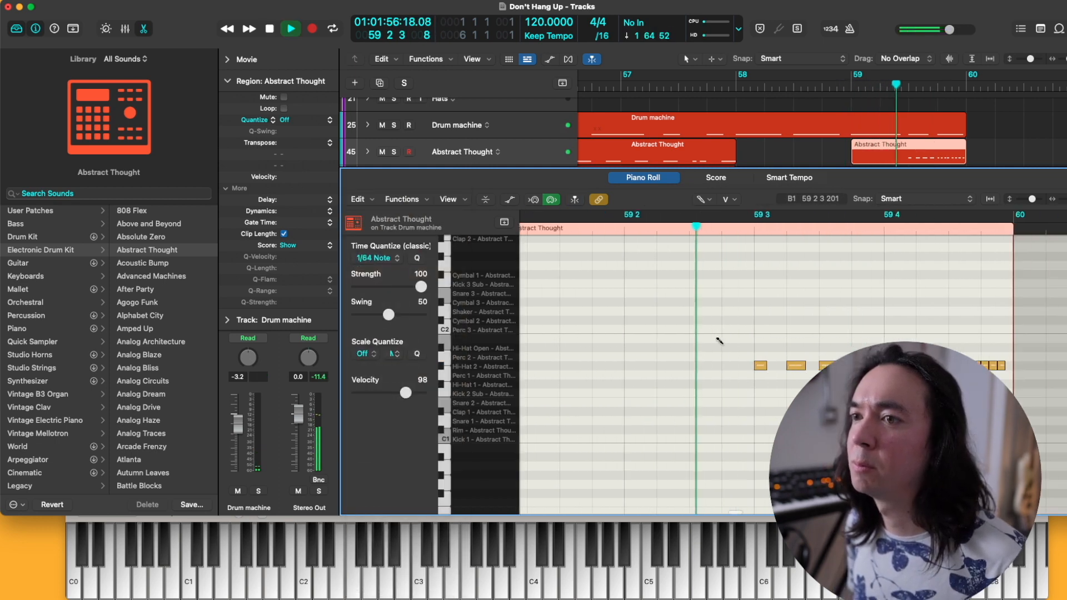
pyautogui.hscroll(8, 719, 341)
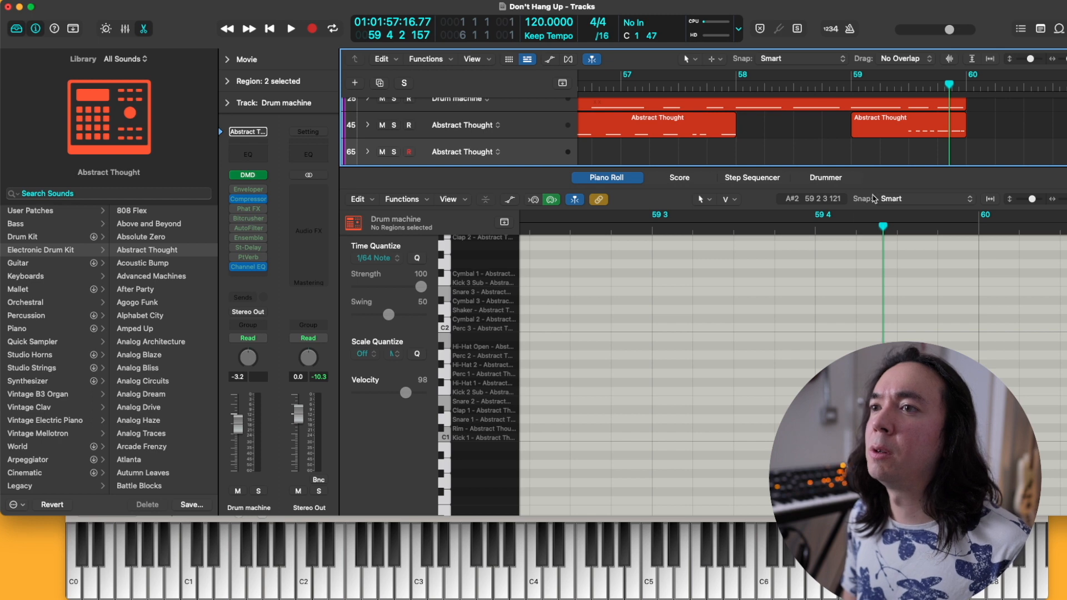
# Split the Abstract Thought region at beat four of bar 59 and move the hi-hat roll onto the duplicate track below
pyautogui.press('p')
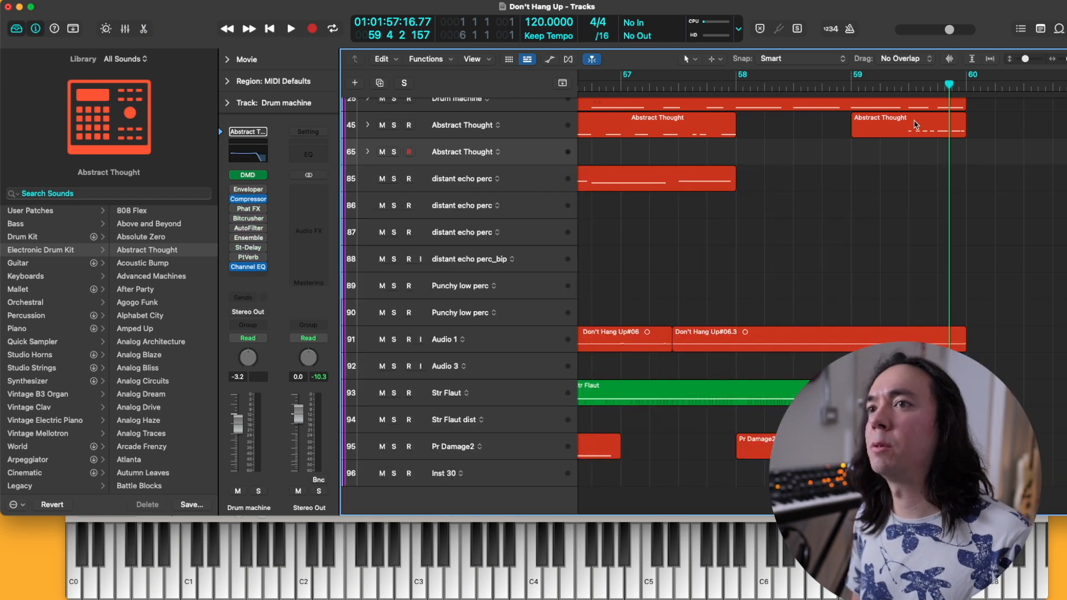
pyautogui.moveTo(915, 124); pyautogui.dragTo(948, 152)
pyautogui.press('super+z')
pyautogui.keyDown('super'); pyautogui.doubleClick(937, 128); pyautogui.keyUp('super')
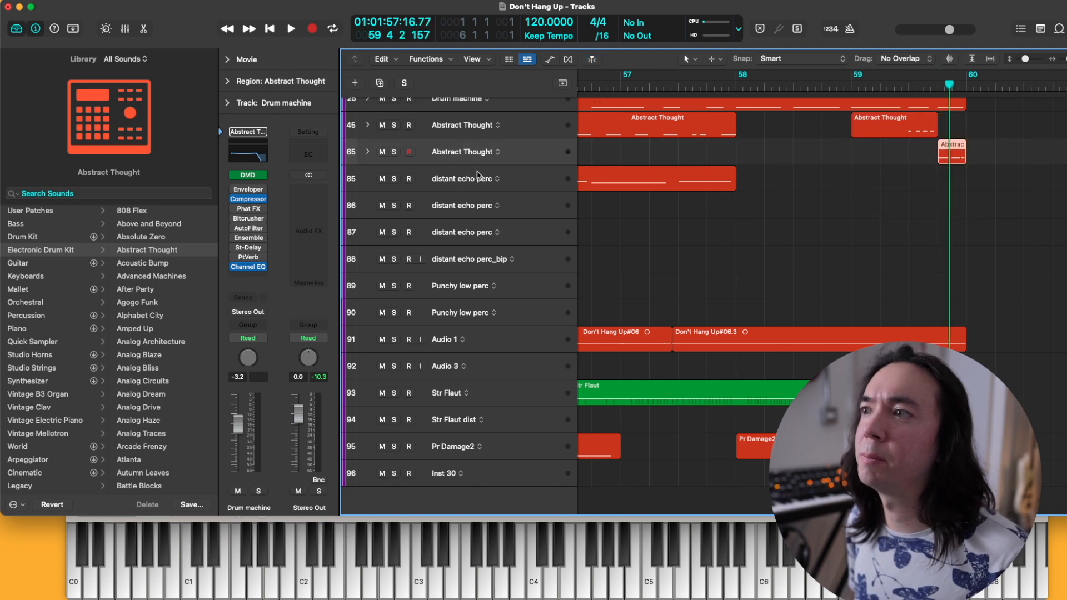
# Select the Hi-Hat 2 pad in the duplicate track's Drum Machine Designer and shorten its length to 52%, auditioning the roll
pyautogui.click(247, 175)
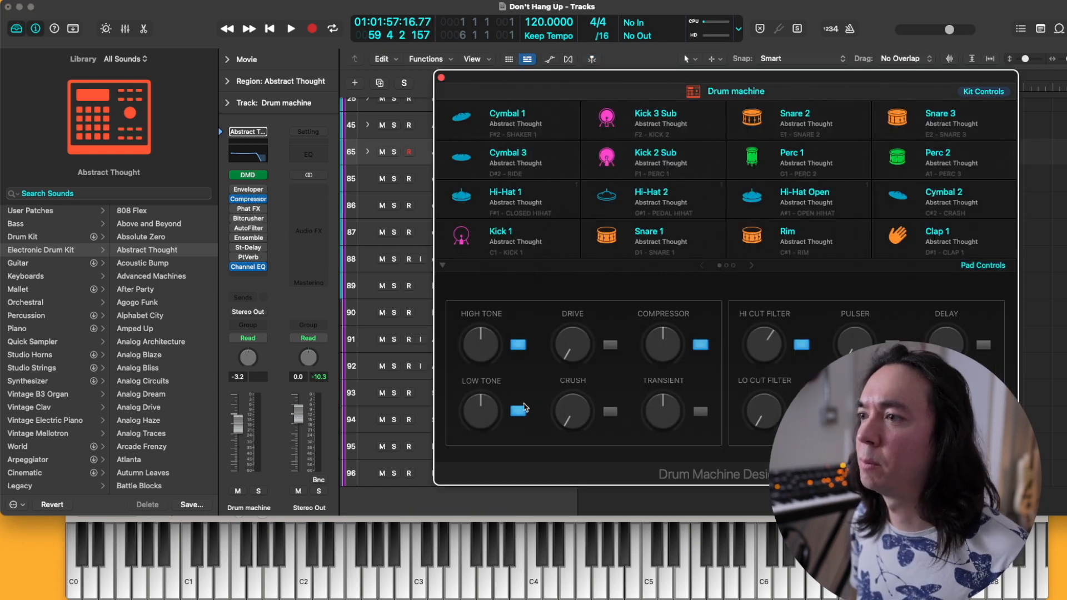
pyautogui.moveTo(666, 87); pyautogui.dragTo(495, 60)
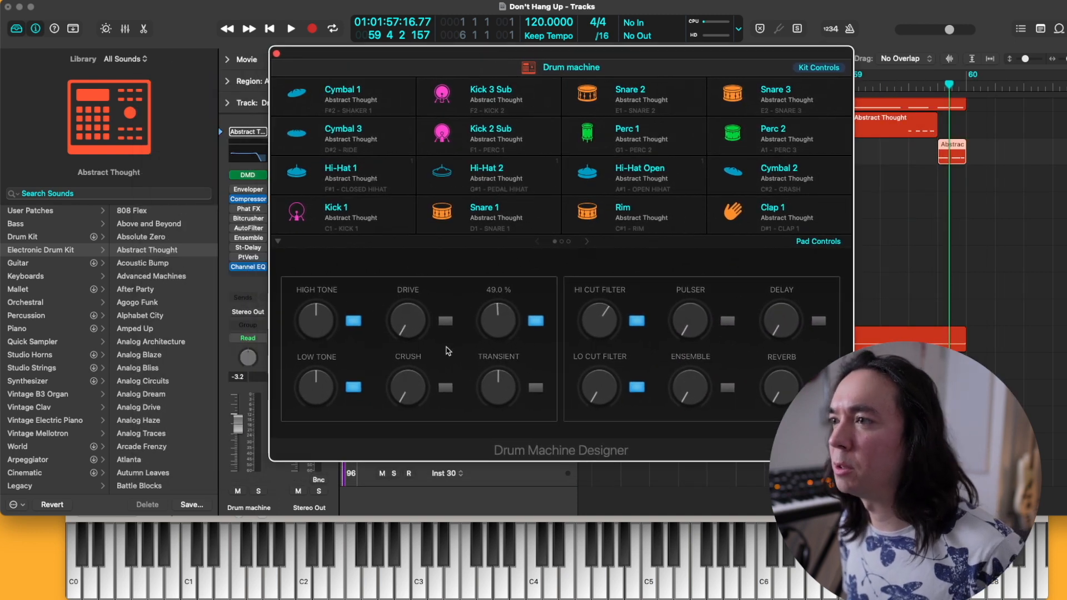
pyautogui.click(532, 179)
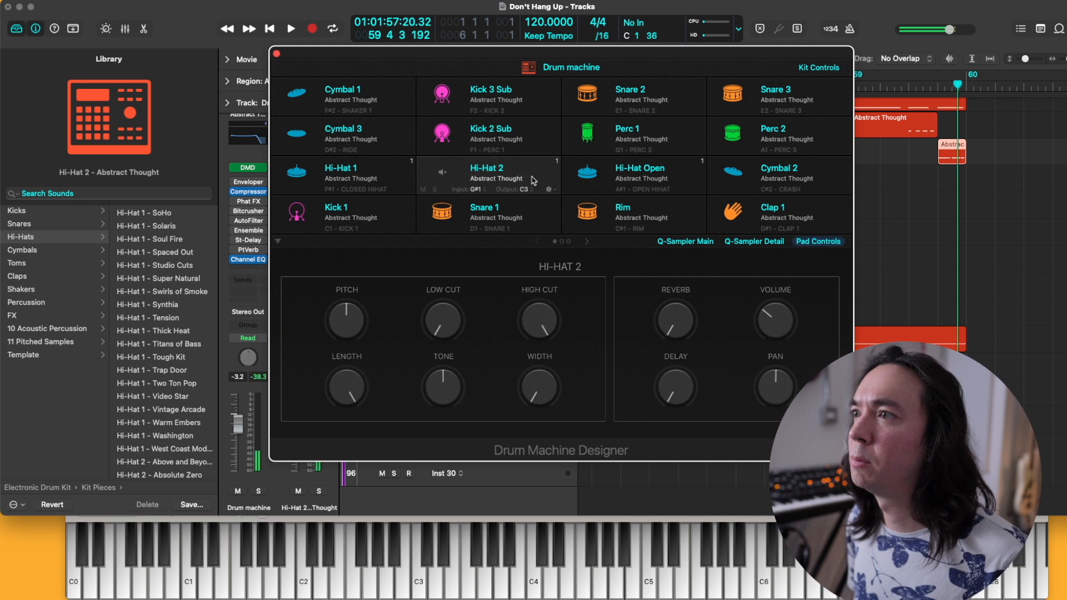
pyautogui.press('space')
pyautogui.moveTo(345, 384)
pyautogui.mouseDown()
pyautogui.moveTo(344, 421)
pyautogui.moveTo(356, 381)
pyautogui.mouseUp()
pyautogui.press('space')
pyautogui.press('space')
pyautogui.press('space')
pyautogui.press('space')
pyautogui.press('space')
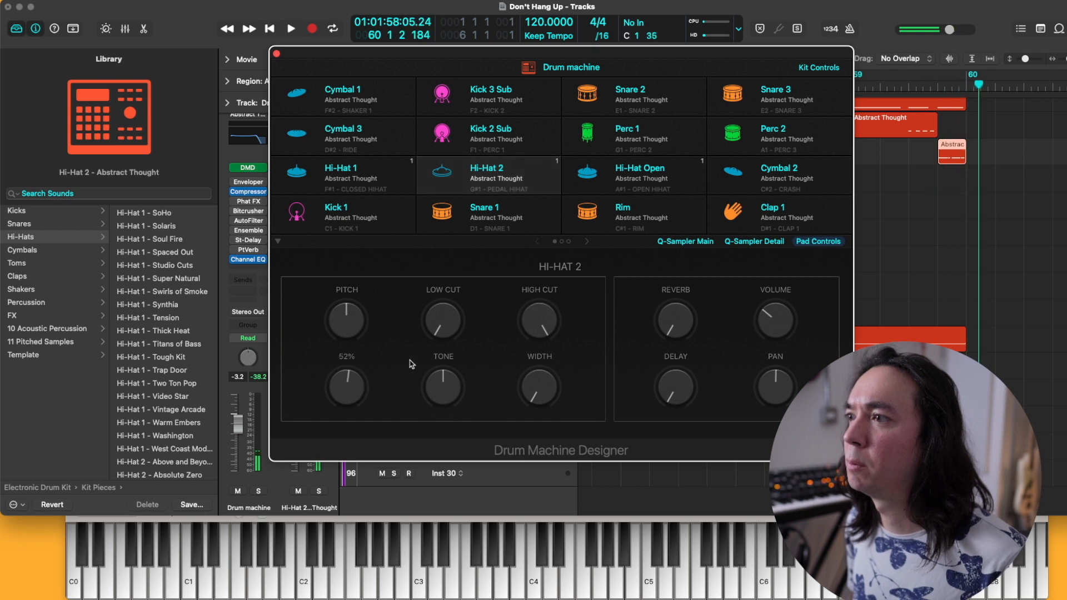
# Raise the Hi-Hat 2 pad's volume to -7.1 dB and shorten its length further while auditioning the roll
pyautogui.press('space')
pyautogui.moveTo(768, 315); pyautogui.dragTo(773, 296)
pyautogui.press('space')
pyautogui.press('space')
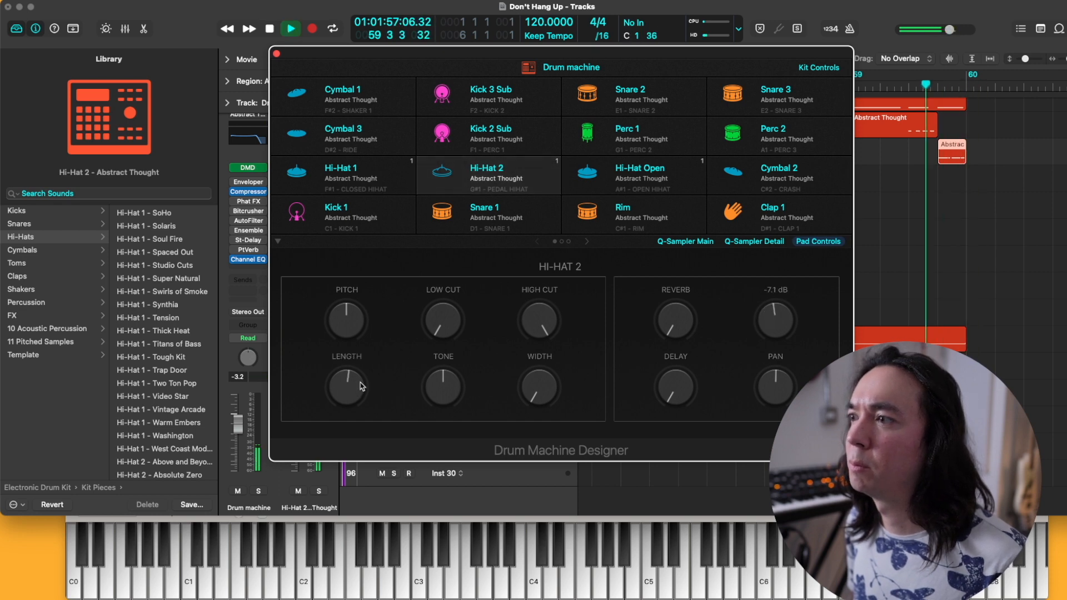
pyautogui.moveTo(357, 382); pyautogui.dragTo(355, 396)
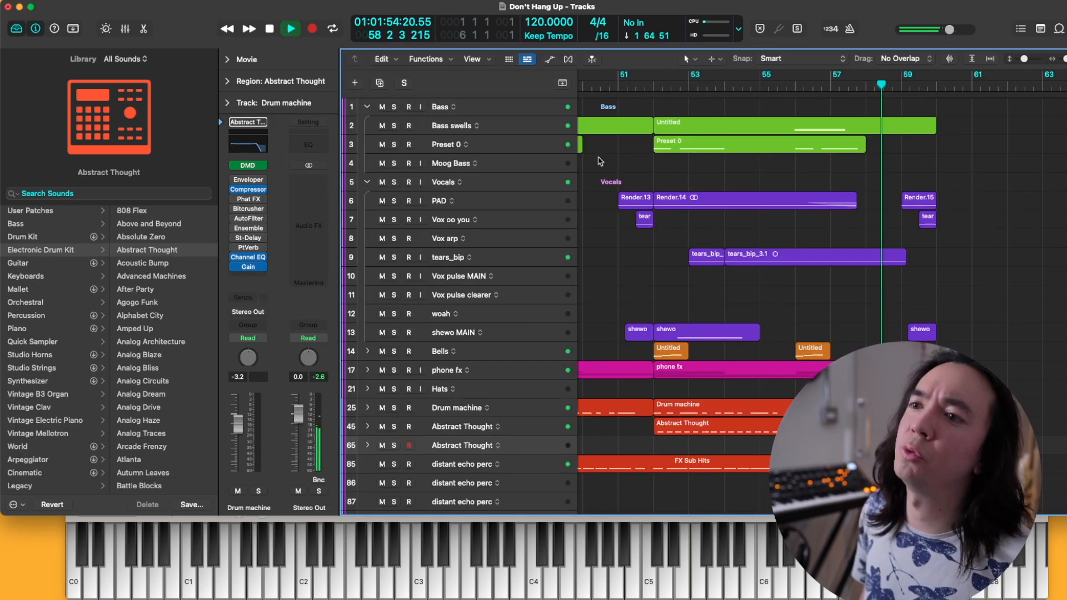
# Play the end of the arrangement with all tracks in view to check how the hi-hat roll fits
pyautogui.press('super+Up')
pyautogui.scroll(-5, 633, 167)
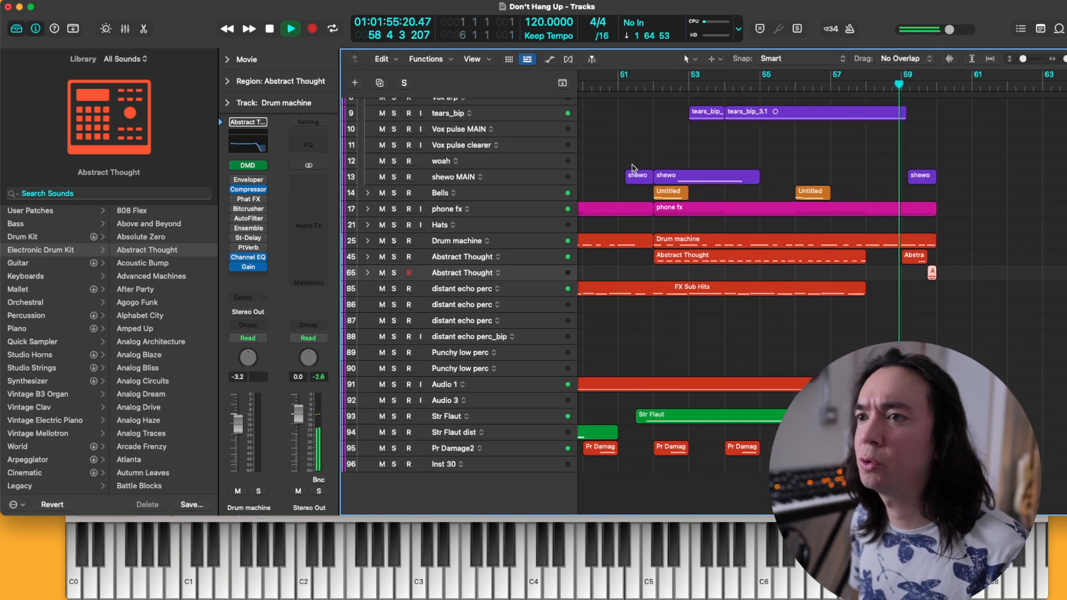
pyautogui.press('super+Up')
pyautogui.press('super+Up')
pyautogui.press('space')
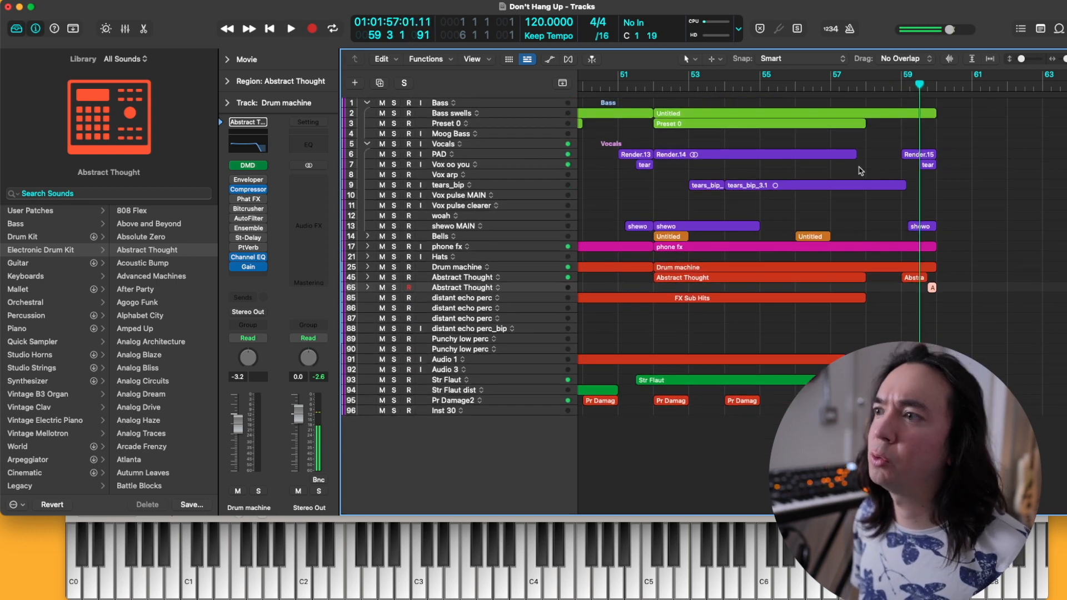
# Select the Pr Damage2 track and play the arrangement's closing bars to hear the percussion in context
pyautogui.press('super+Down')
pyautogui.scroll(-1, 517, 383)
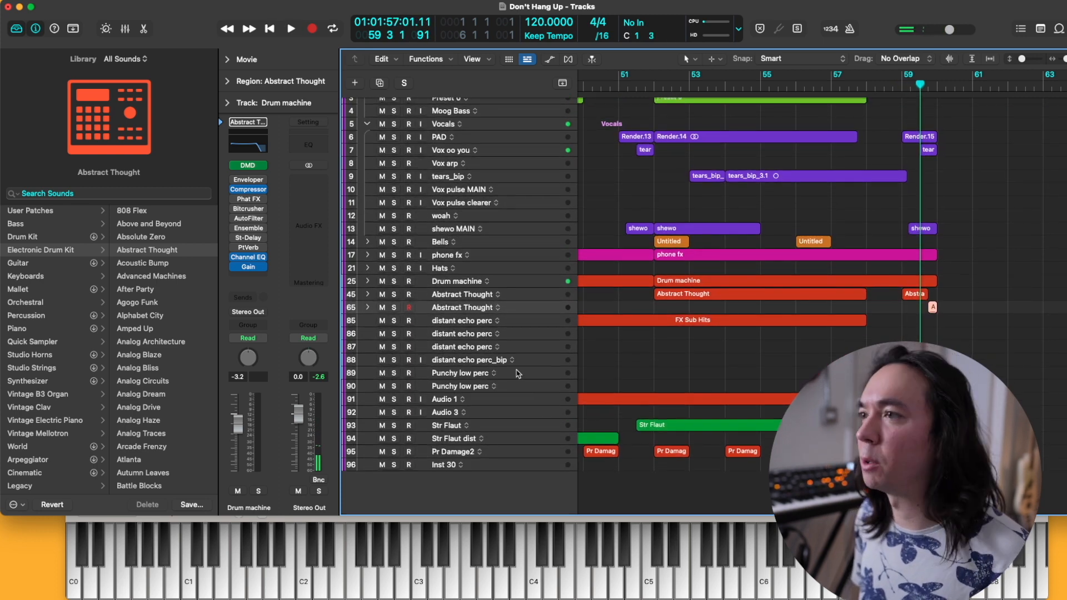
pyautogui.press('super+Down')
pyautogui.press('super+Down')
pyautogui.press('super+Down')
pyautogui.press('super+Down')
pyautogui.press('super+Down')
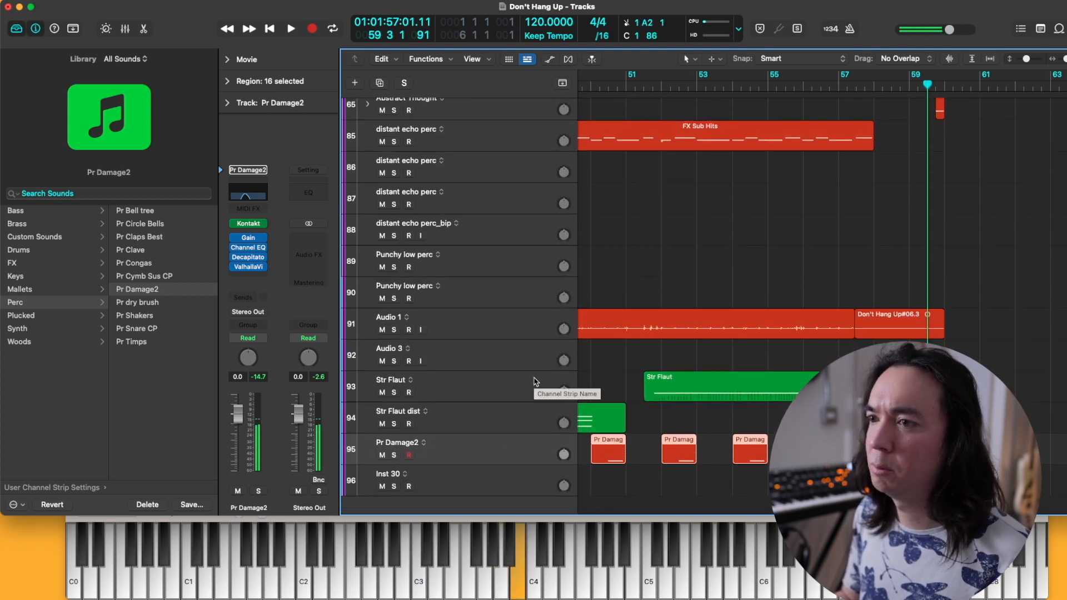
pyautogui.press('space')
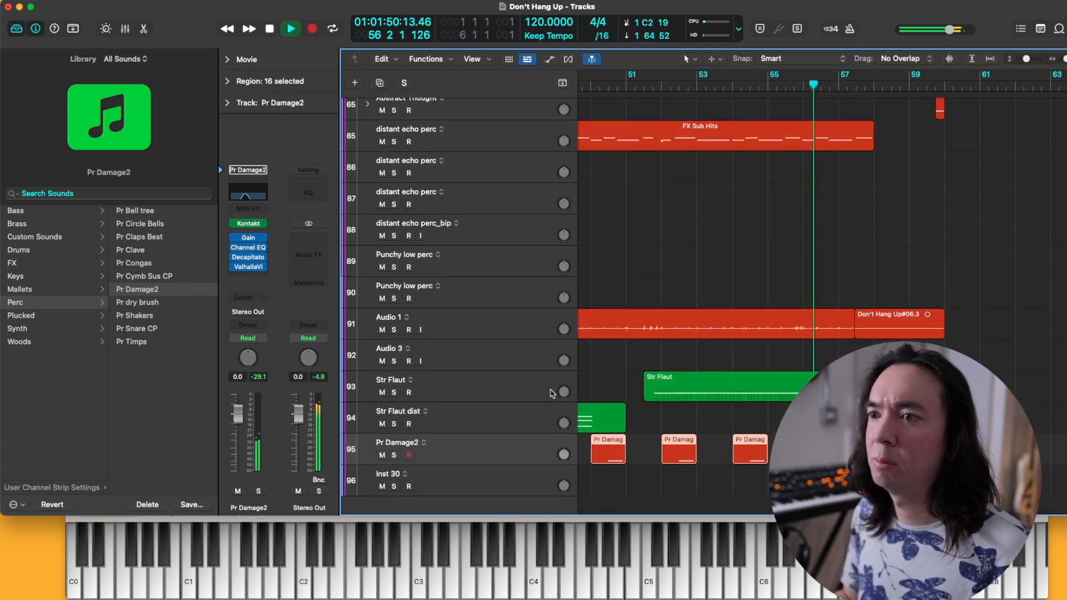
pyautogui.scroll(5, 1004, 379)
pyautogui.hscroll(3, 1004, 379)
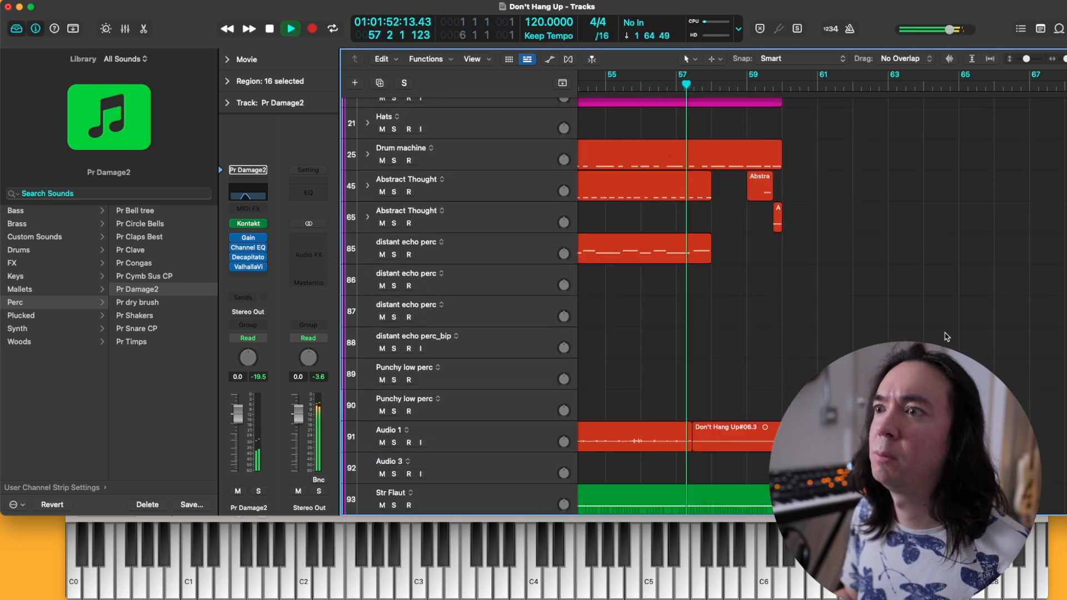
# Copy the distant echo perc_bip region from around bar 22 to bar 59 on the same track
pyautogui.click(731, 484)
pyautogui.press('Delete')
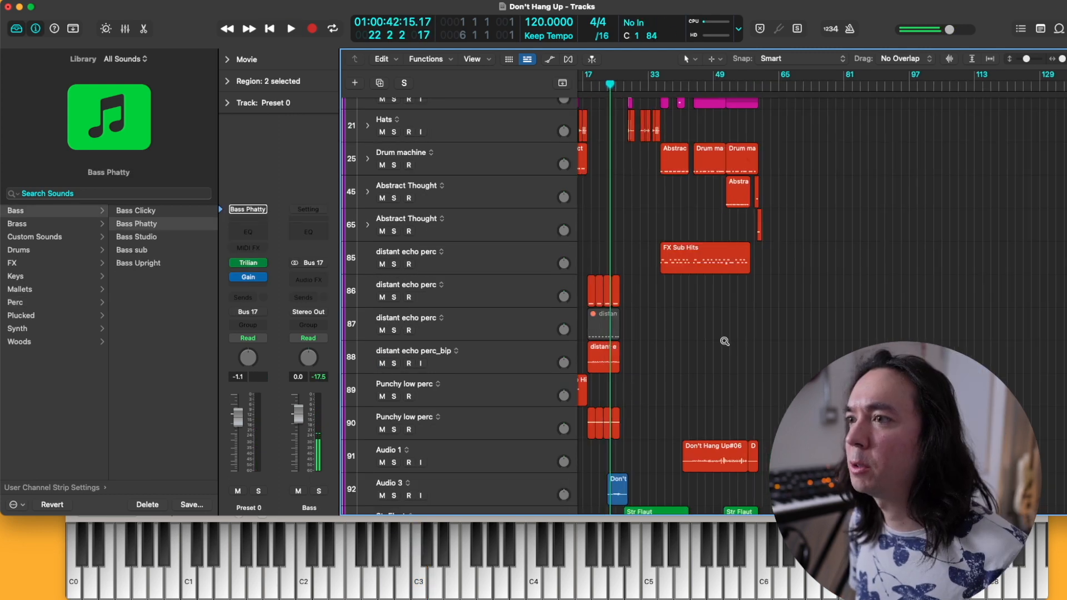
pyautogui.scroll(-2, 725, 341)
pyautogui.scroll(3, 661, 346)
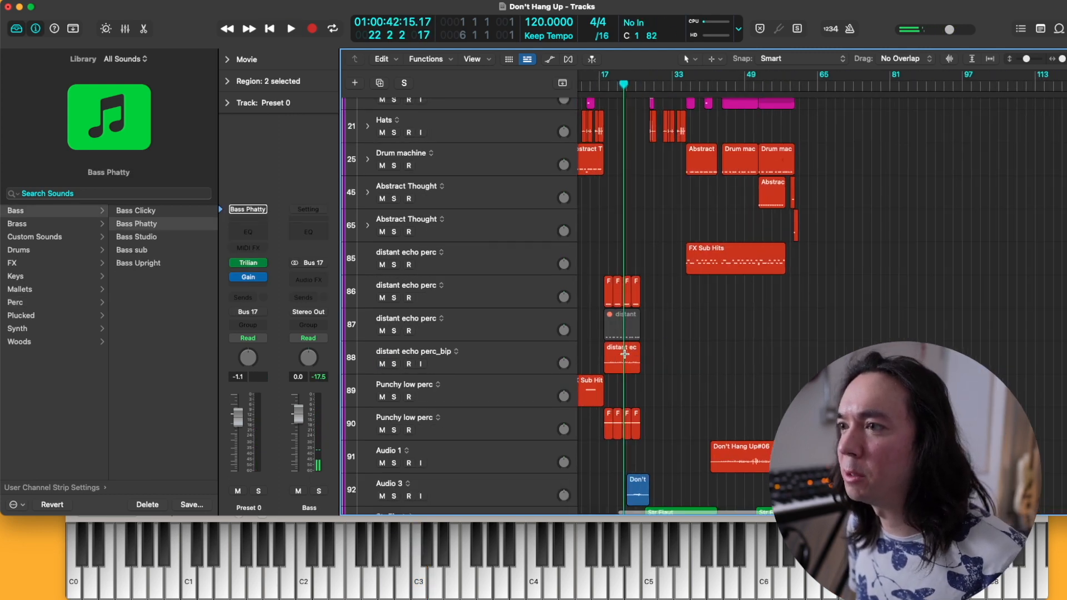
pyautogui.scroll(1, 629, 353)
pyautogui.scroll(3, 628, 351)
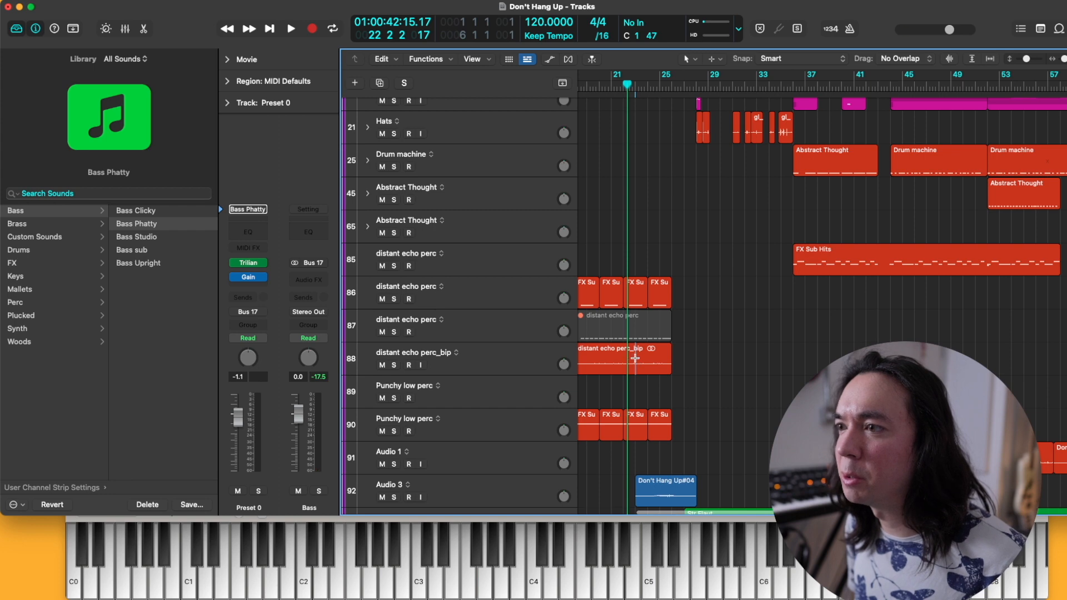
pyautogui.moveTo(635, 358); pyautogui.dragTo(825, 361)
pyautogui.click(670, 355)
pyautogui.scroll(-3, 687, 351)
pyautogui.hscroll(-2, 681, 351)
pyautogui.scroll(4, 824, 362)
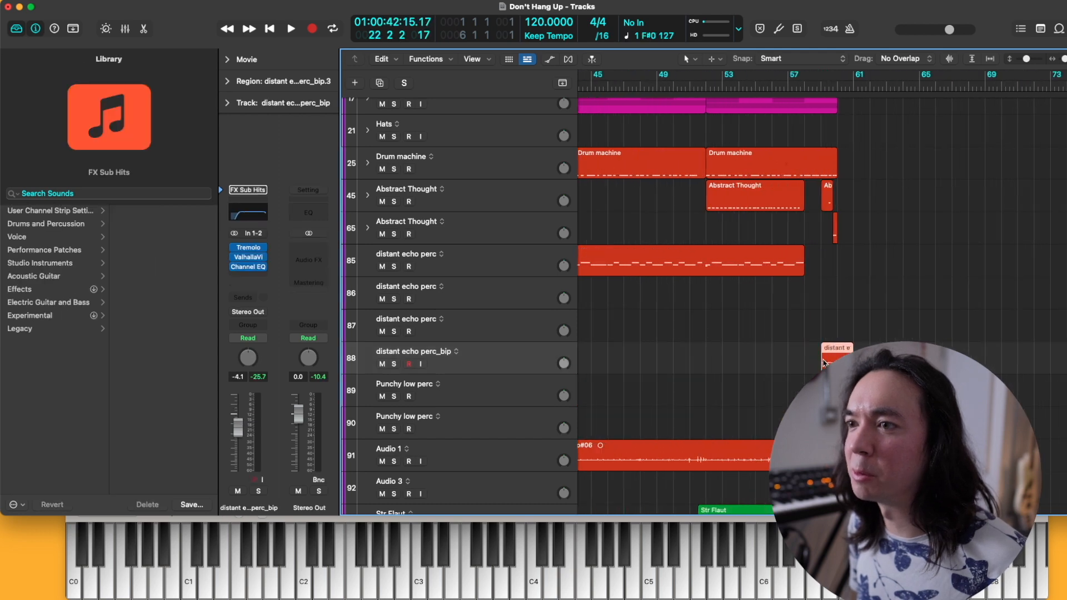
# Play the closing bars from about bar 56 to hear the copied distant echo perc_bip region in context
pyautogui.scroll(4, 825, 363)
pyautogui.scroll(-6, 825, 363)
pyautogui.hscroll(3, 825, 364)
pyautogui.scroll(3, 824, 364)
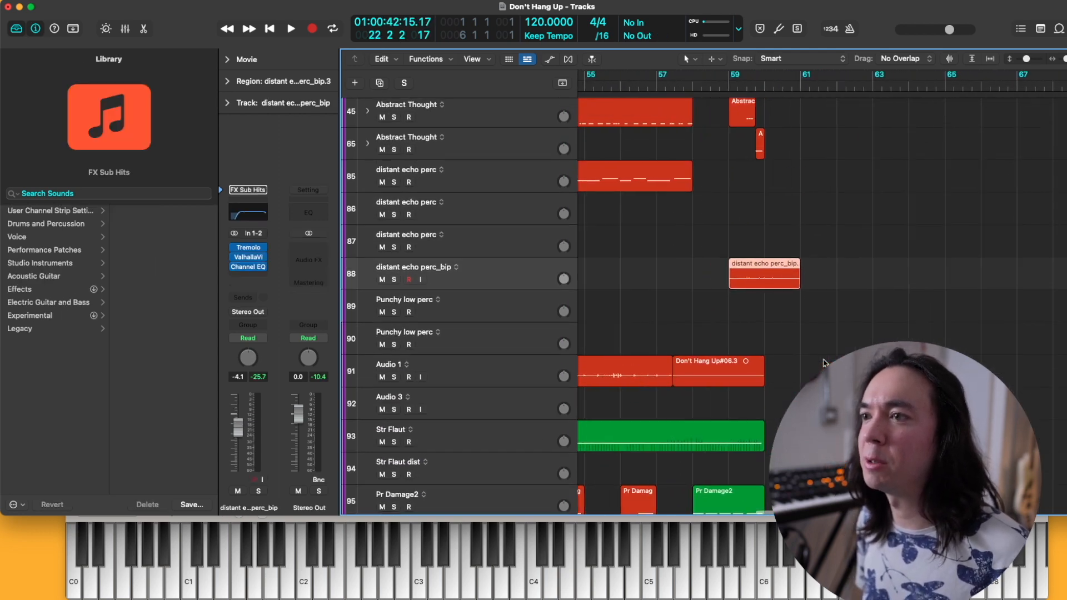
pyautogui.hscroll(-2, 824, 364)
pyautogui.scroll(-1, 824, 364)
pyautogui.press('space')
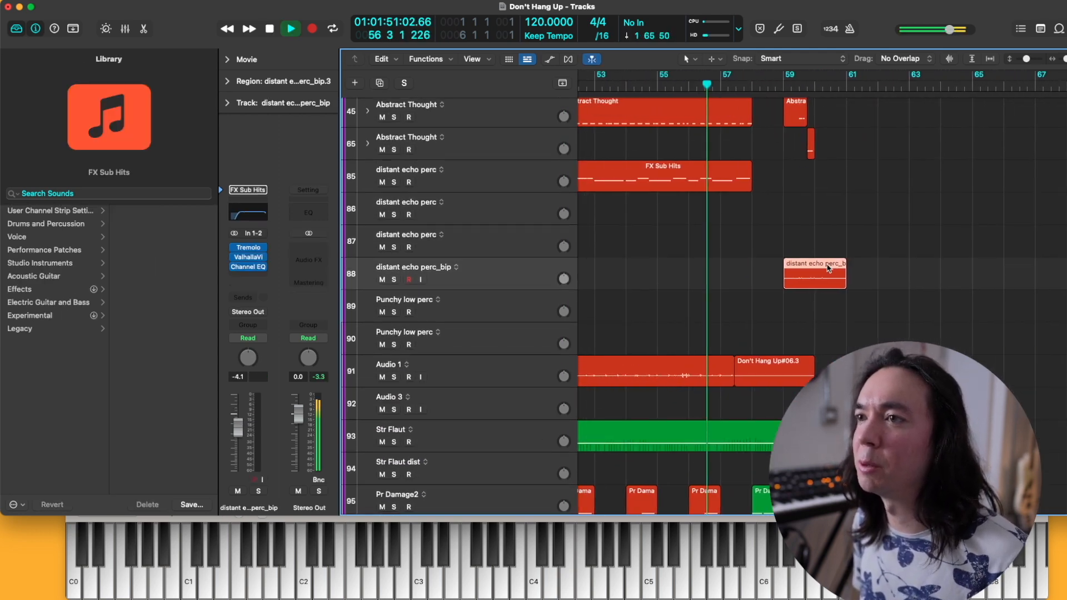
# Place the copied distant echo perc_bip region on a duplicate track from bar 57 to bar 60 and audition it
pyautogui.moveTo(815, 273); pyautogui.dragTo(775, 276)
pyautogui.press('space')
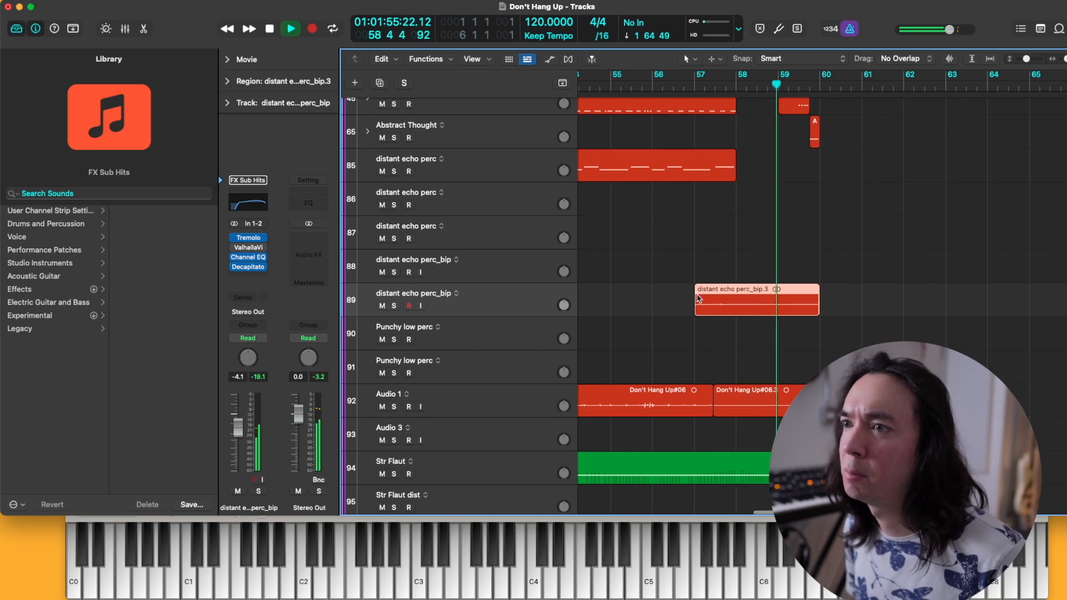
pyautogui.hscroll(1, 700, 300)
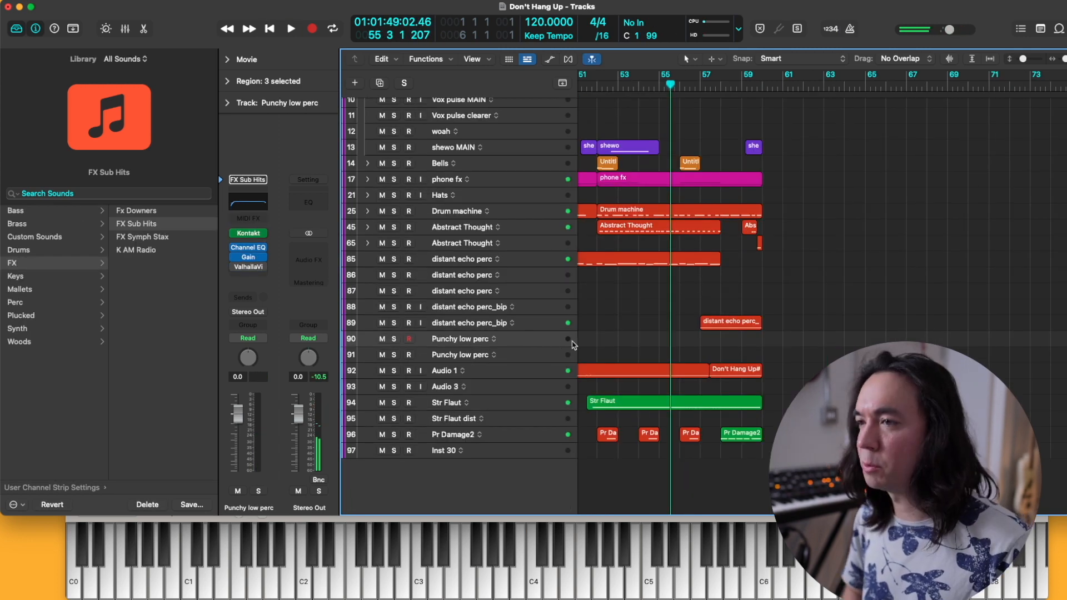
# Add a software instrument track below Punchy low perc, search the library for "trailer" and load the FX Trailer Hits patch
pyautogui.press('alt+super+s')
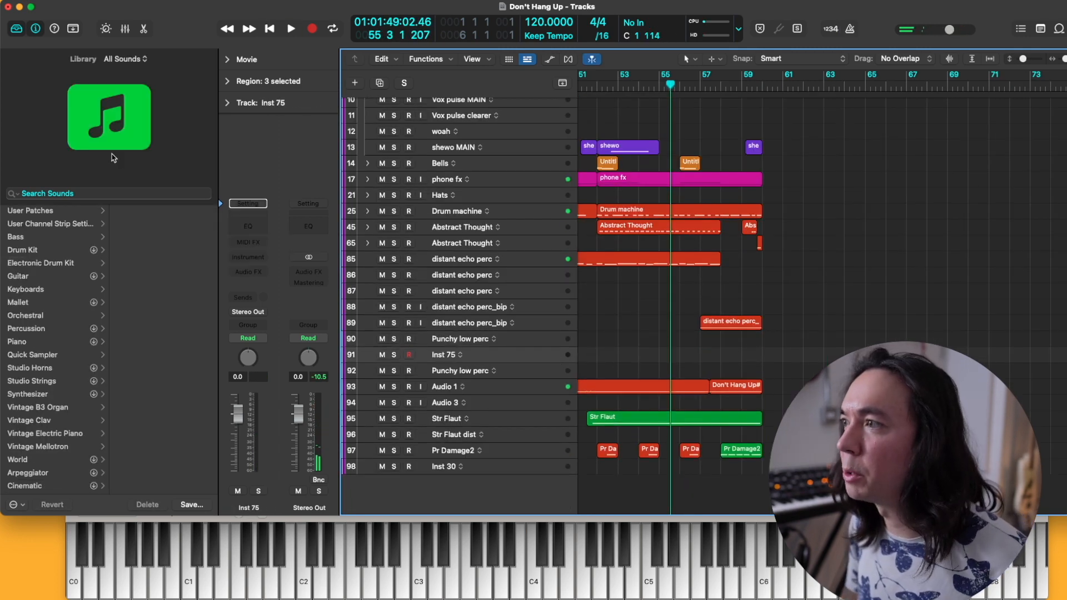
pyautogui.click(118, 196)
pyautogui.write('trailer')
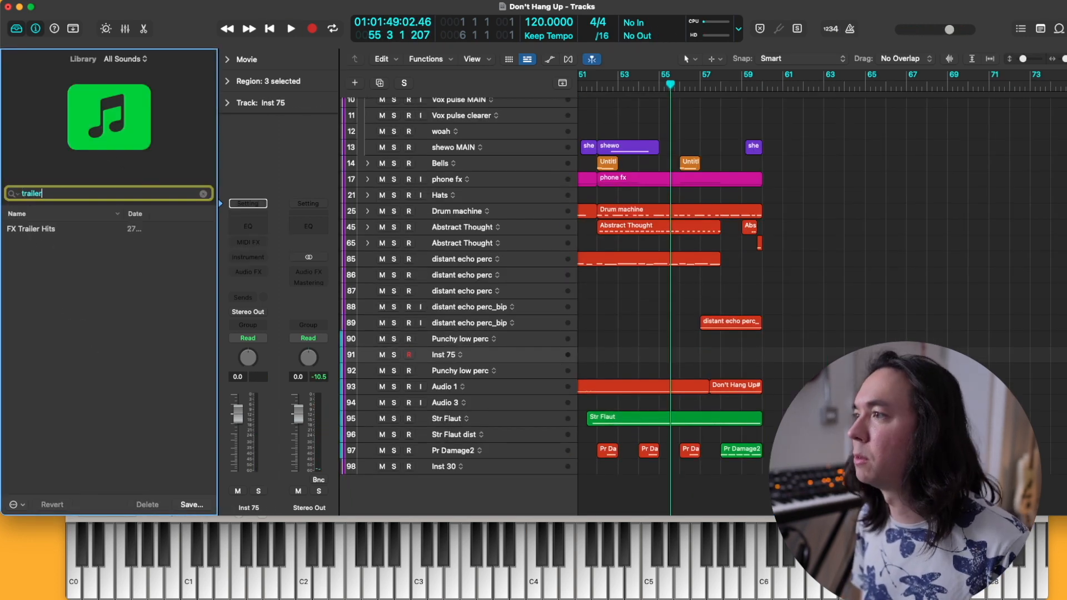
pyautogui.click(47, 230)
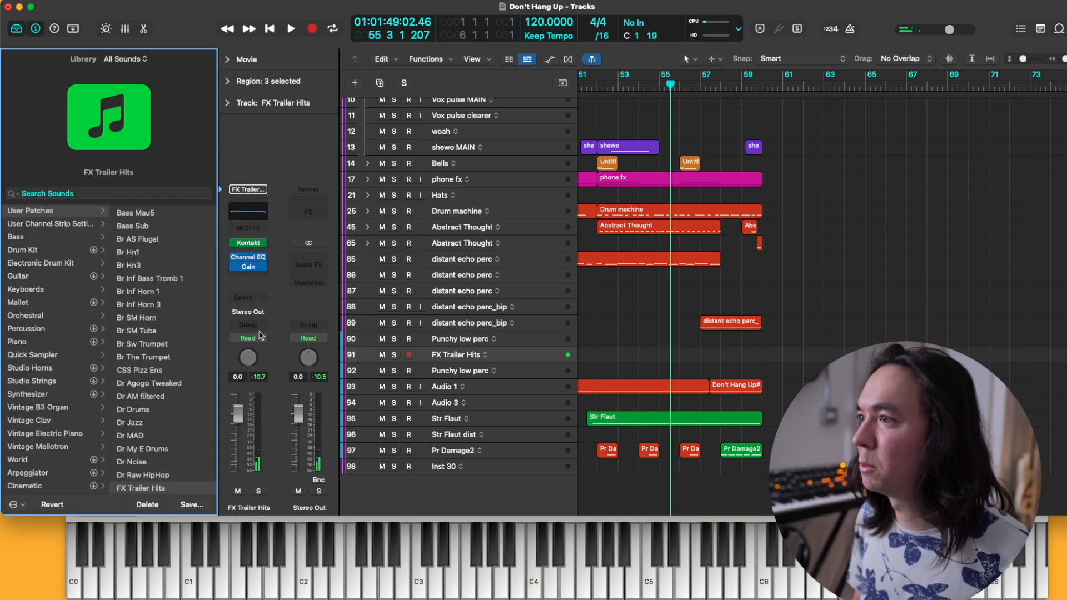
# Record three C3 hits on the FX Trailer Hits track, starting at bar 58
pyautogui.click(257, 278)
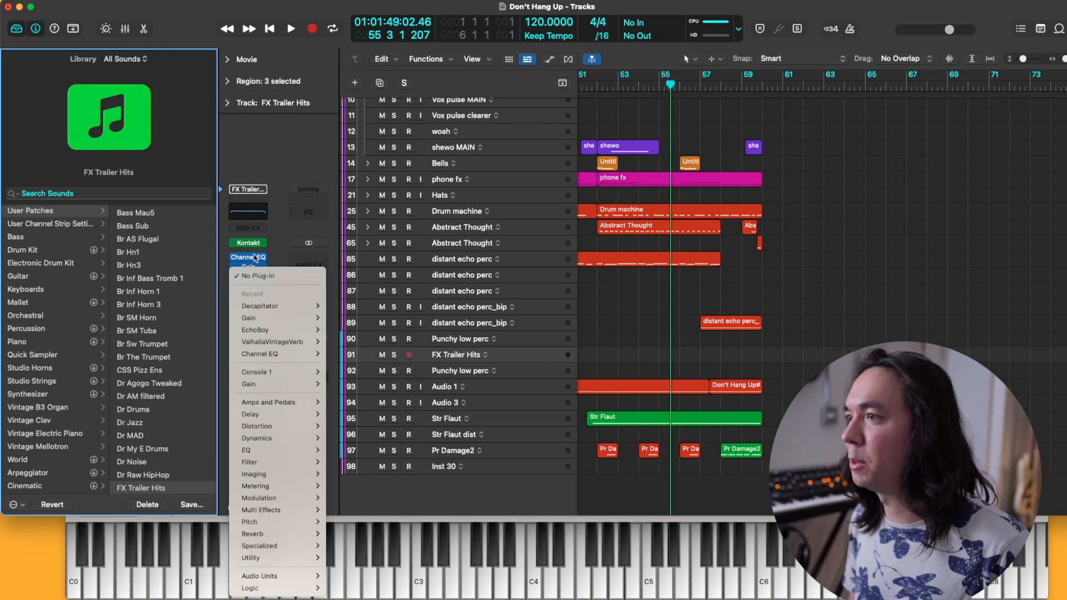
pyautogui.click(278, 227)
pyautogui.press('space')
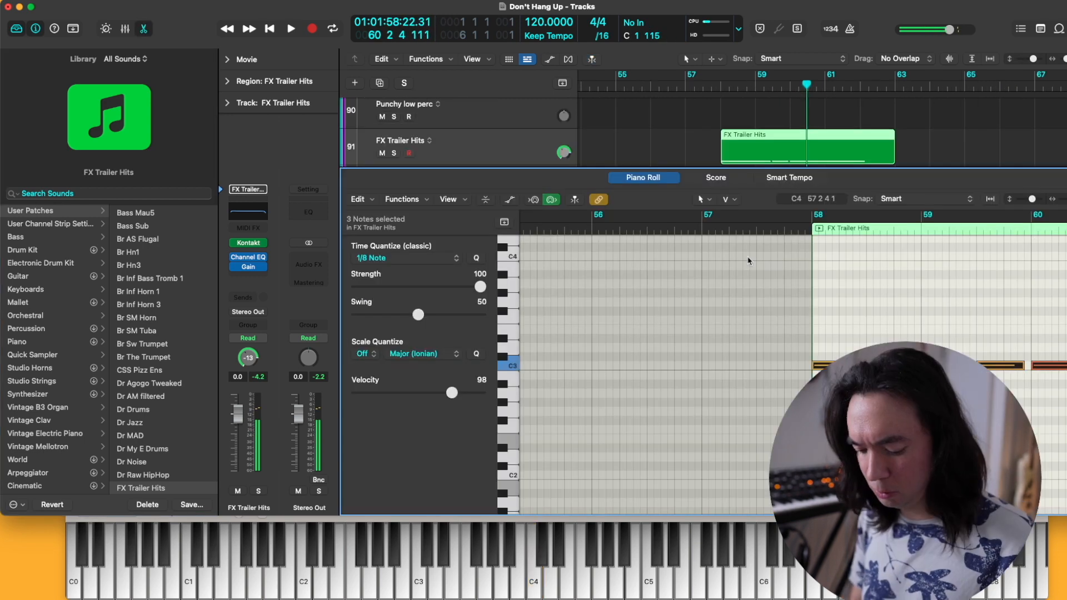
pyautogui.press('p')
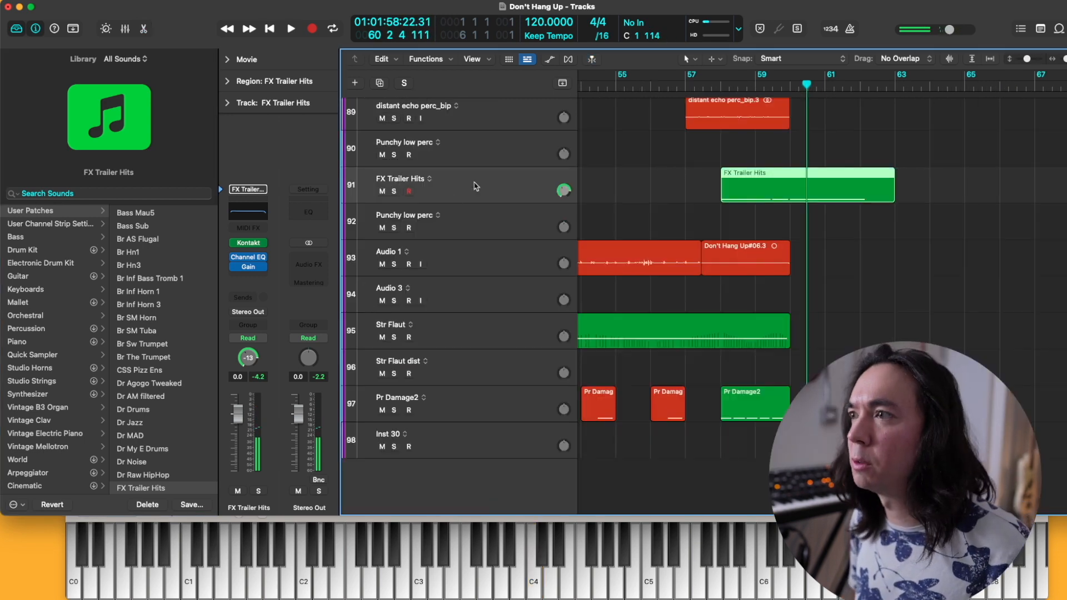
# Lower the high cut in the FX Trailer Hits Channel EQ and automate its frequency rising from 930 Hz to 9400 Hz from bar 58
pyautogui.click(252, 213)
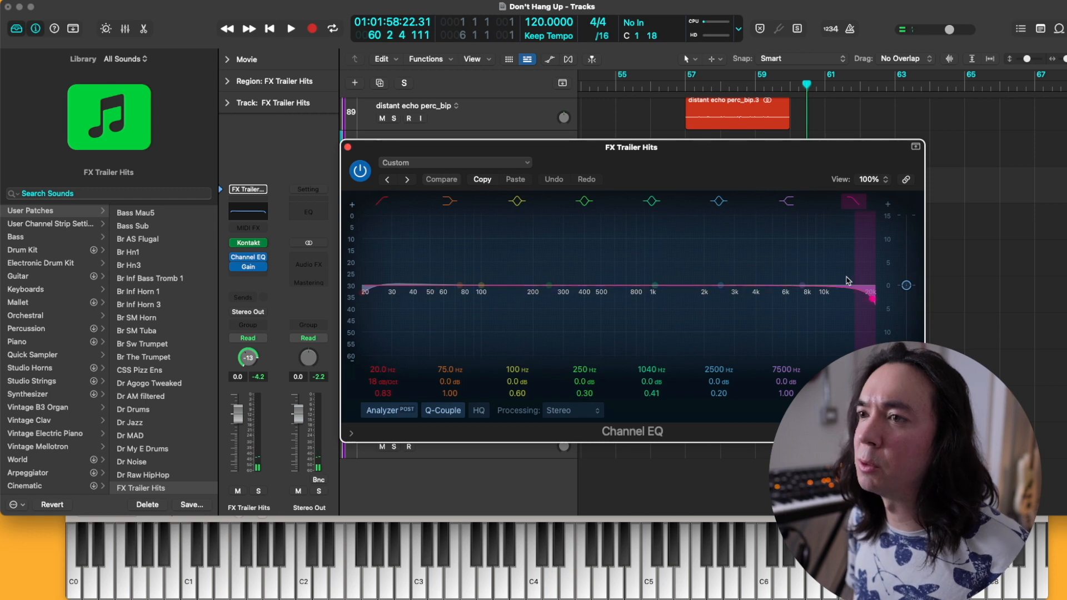
pyautogui.moveTo(845, 278); pyautogui.dragTo(783, 281)
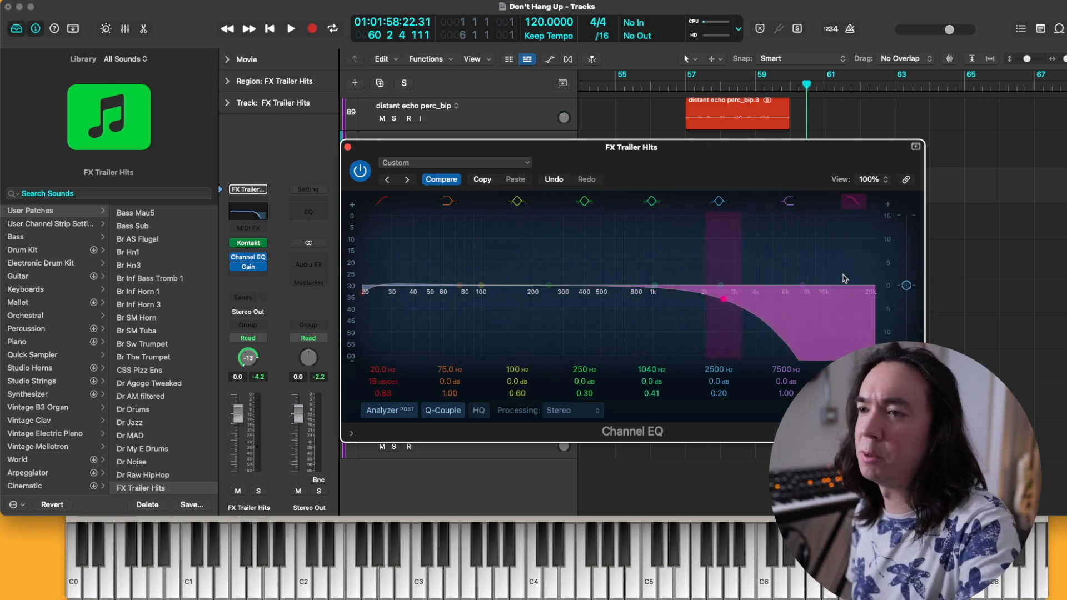
pyautogui.press('space')
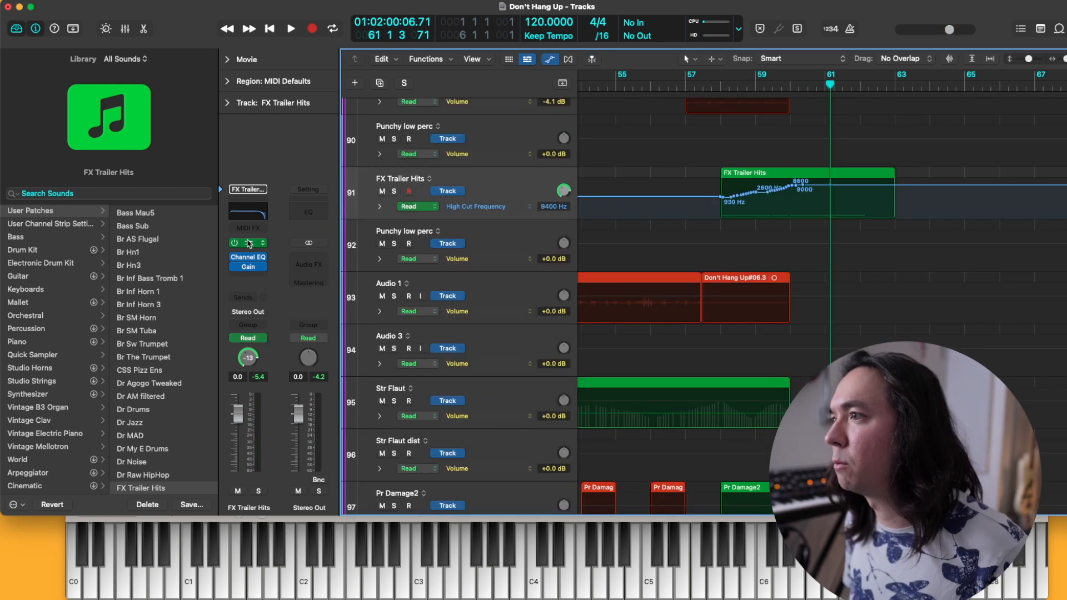
# Inspect the FX Trailer Hits Kontakt instrument and shorten the three notes in its region
pyautogui.click(248, 243)
pyautogui.moveTo(661, 147); pyautogui.dragTo(464, 35)
pyautogui.scroll(-3, 544, 320)
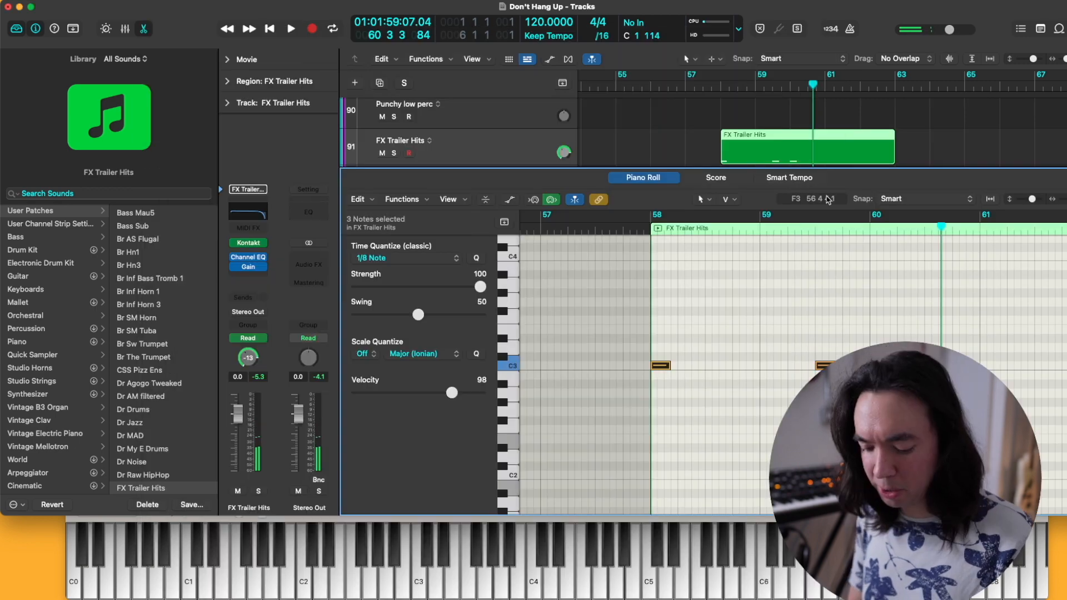
pyautogui.press('p')
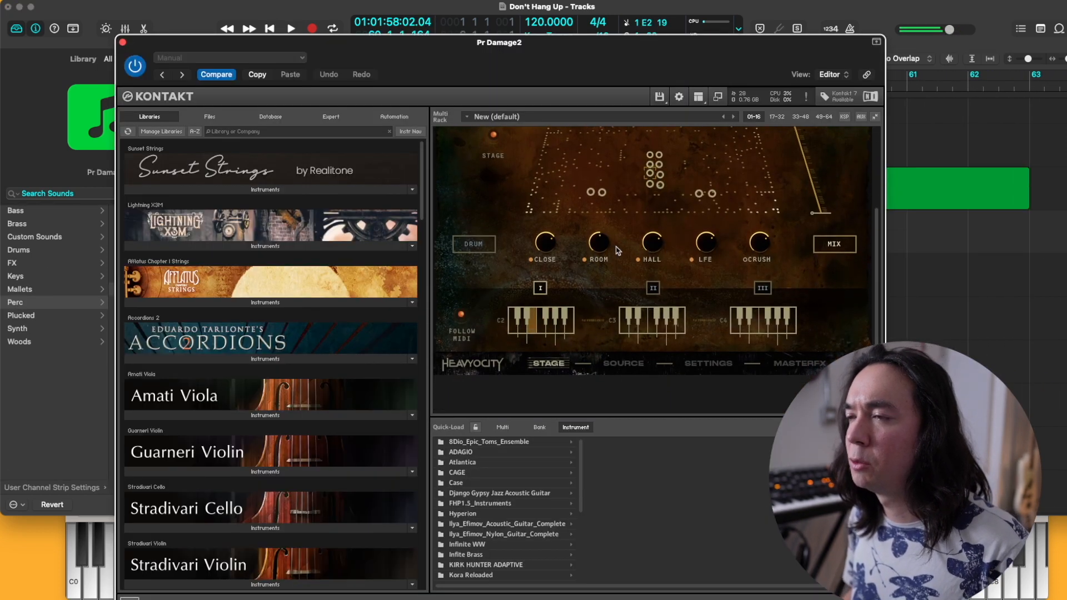
# In the duplicated Pr Damage2 track's Kontakt settings, set the E2 ensemble toms' decay to about 363 ms and adjust Tone Hi
pyautogui.click(623, 363)
pyautogui.click(686, 364)
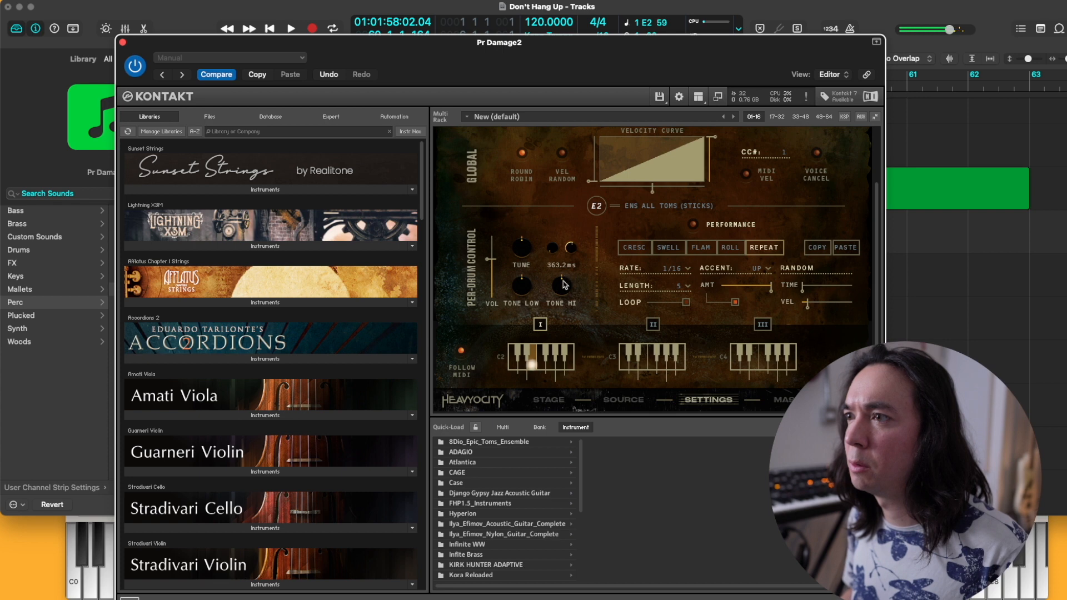
pyautogui.moveTo(565, 276); pyautogui.dragTo(572, 262)
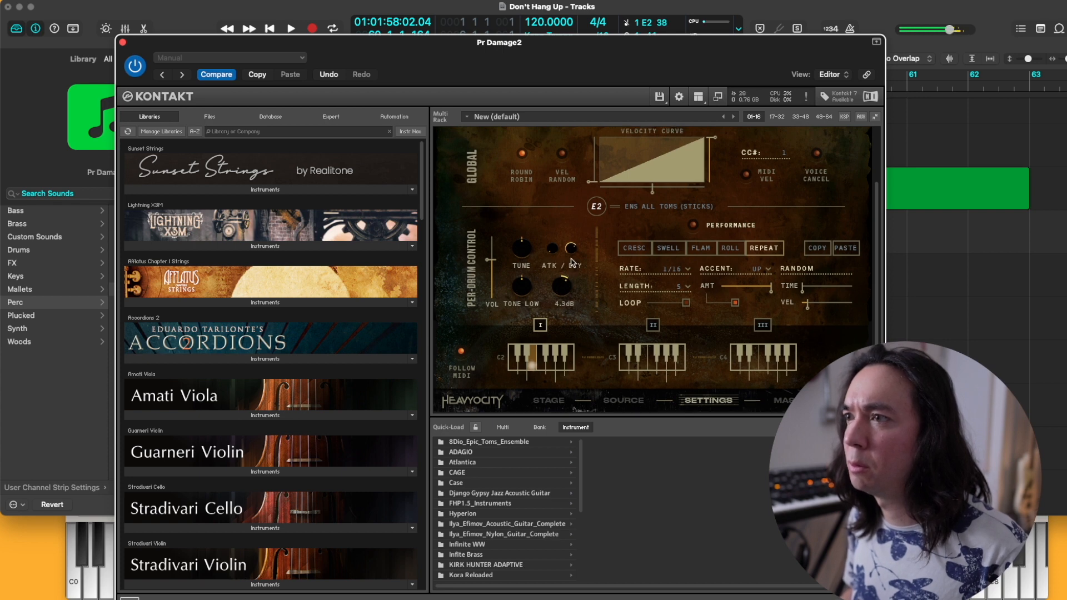
pyautogui.scroll(1, 567, 263)
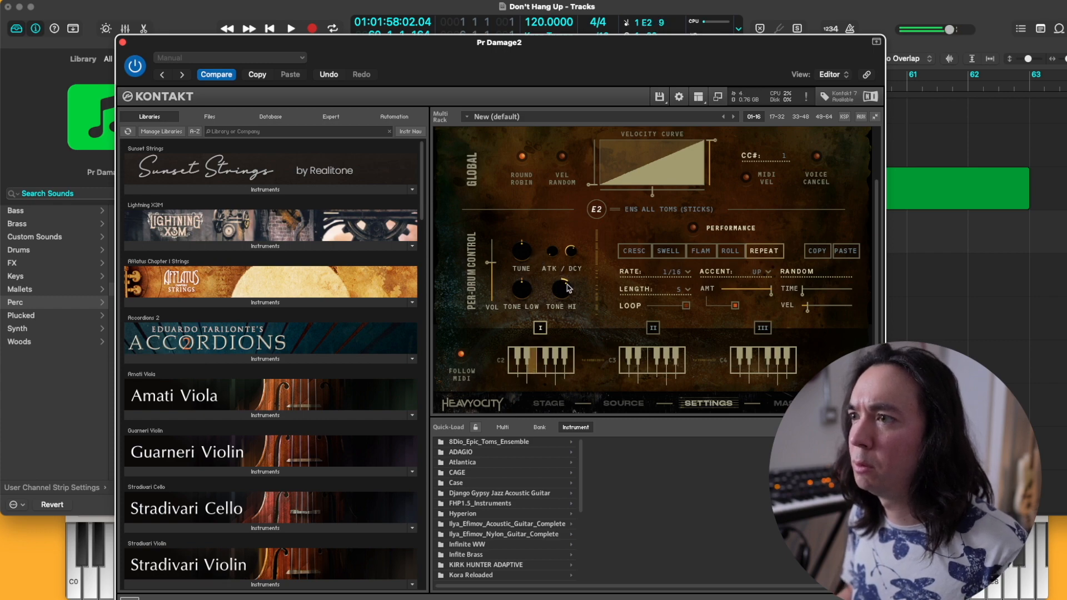
pyautogui.moveTo(568, 287); pyautogui.dragTo(563, 308)
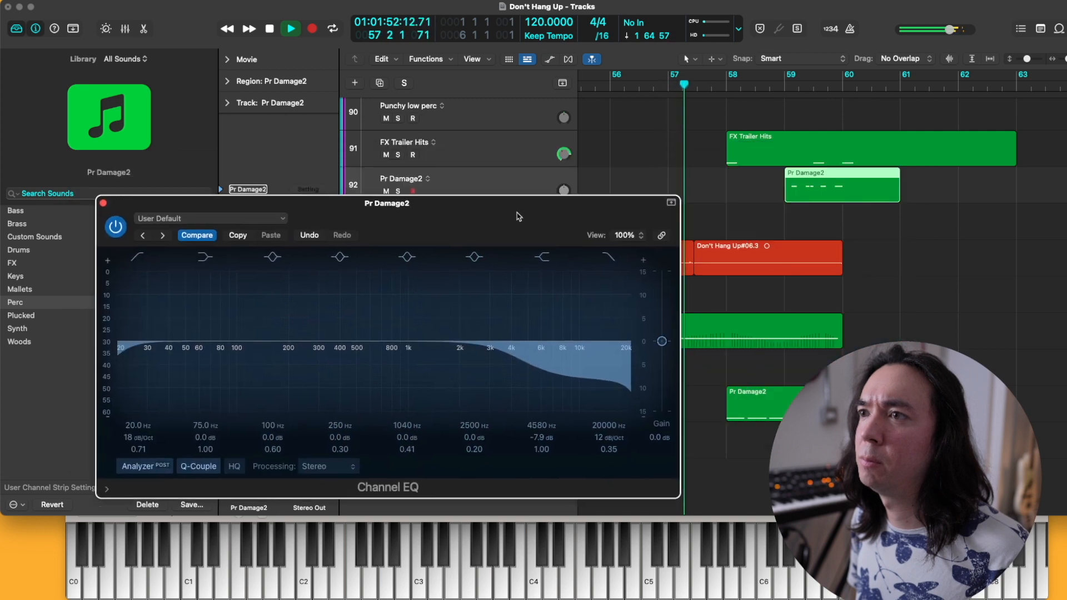
# Shift the high shelf in the duplicated Pr Damage2 track's Channel EQ to a lower frequency during playback
pyautogui.moveTo(517, 216); pyautogui.dragTo(608, 194)
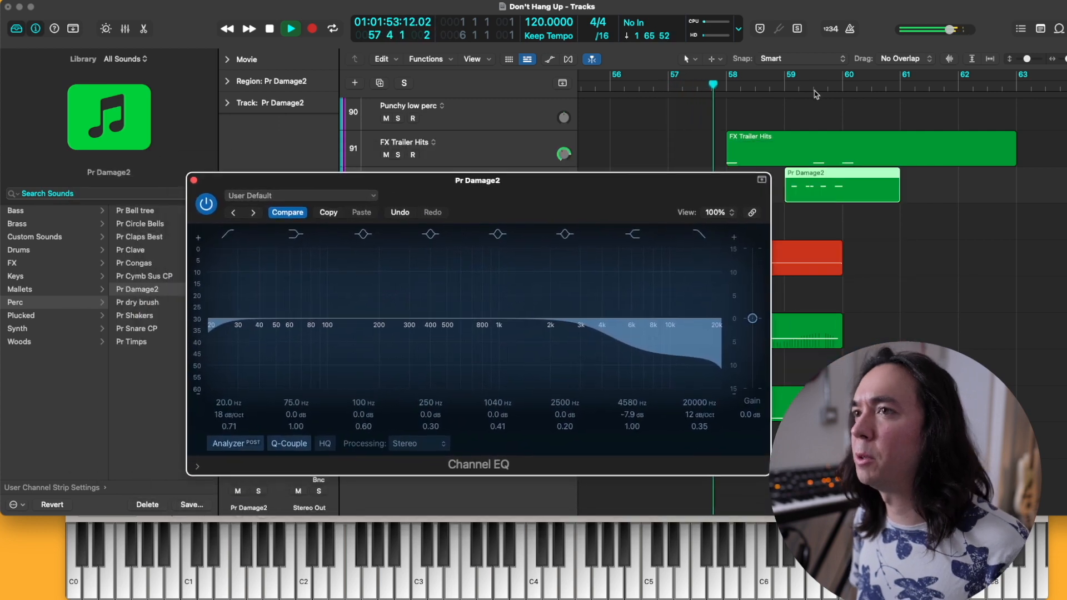
pyautogui.moveTo(611, 358); pyautogui.dragTo(578, 354)
pyautogui.press('super+w')
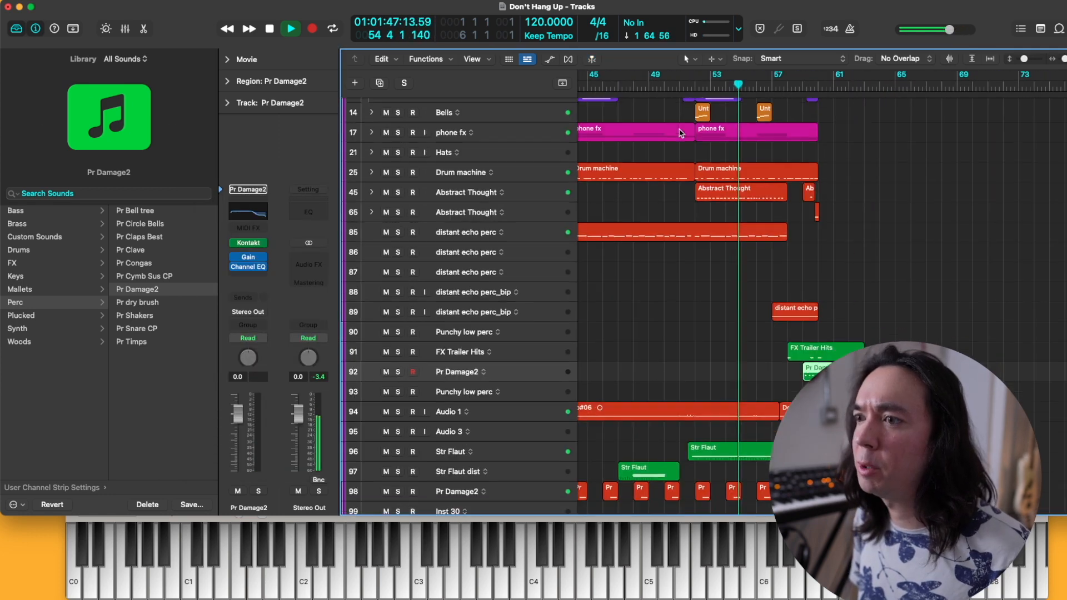
# Select the Str Flaut track, audition it around bars 51 to 54 and duplicate the track
pyautogui.scroll(-4, 682, 133)
pyautogui.press('space')
pyautogui.click(521, 395)
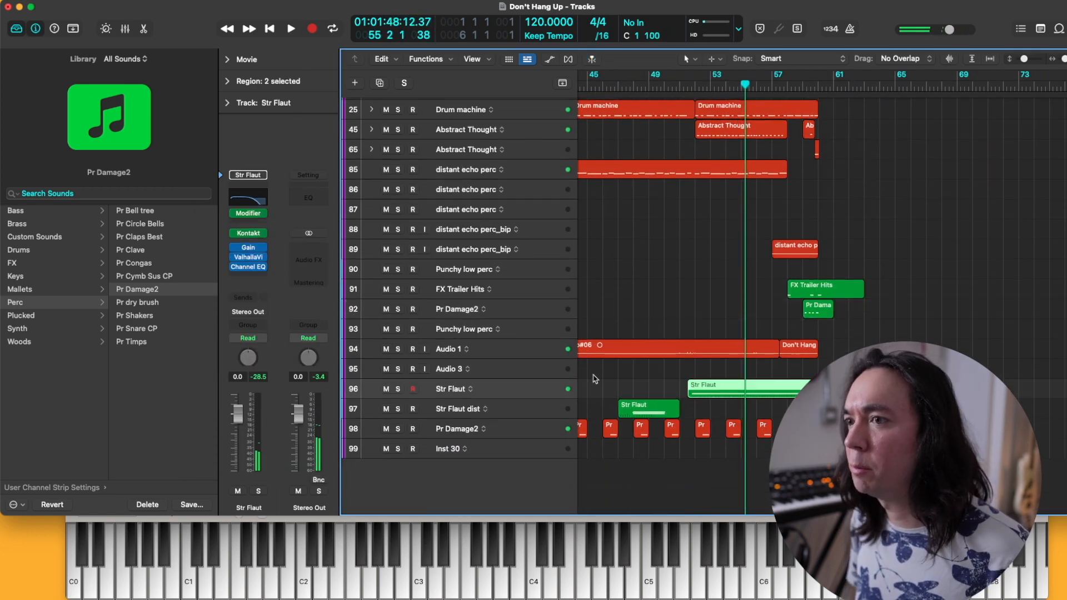
pyautogui.press('s')
pyautogui.click(683, 85)
pyautogui.press('space')
pyautogui.click(725, 85)
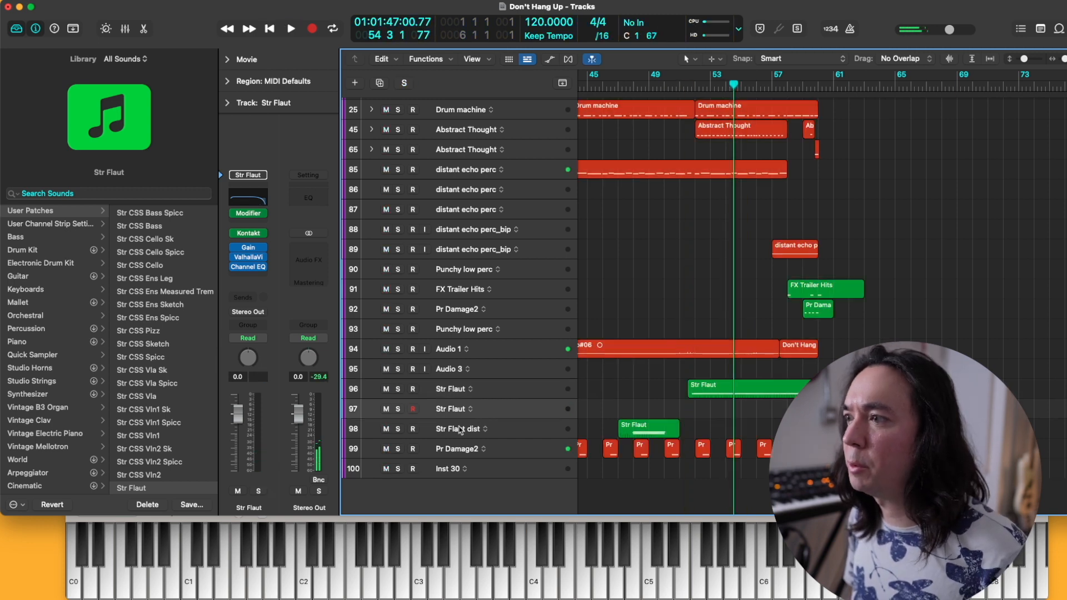
# Duplicate the Str Flaut dist track and reduce its Channel EQ boost at 580 Hz to +2.5 dB
pyautogui.click(460, 429)
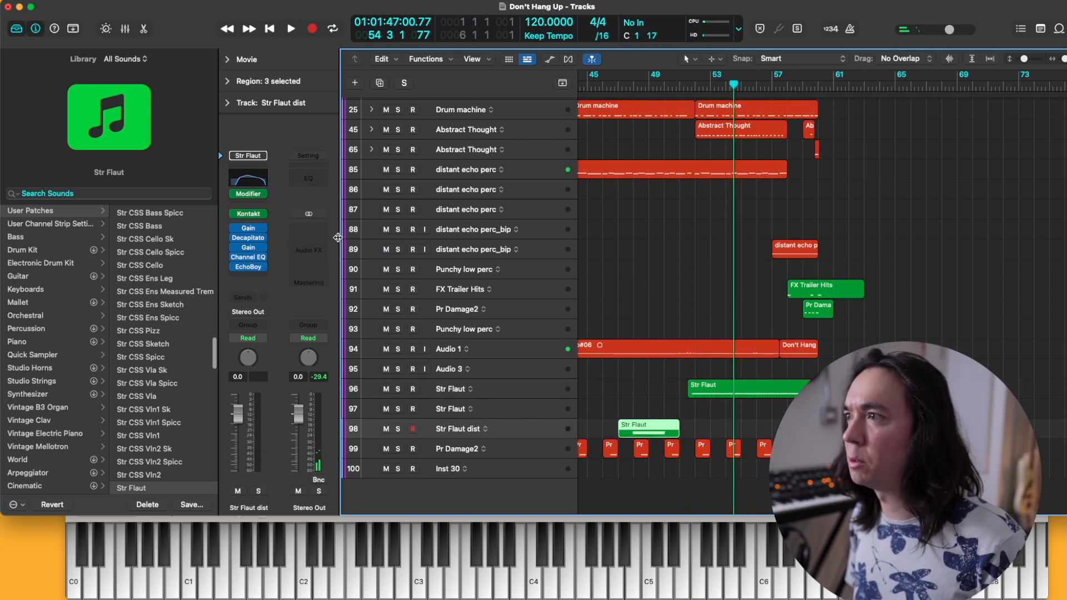
pyautogui.press('super+d')
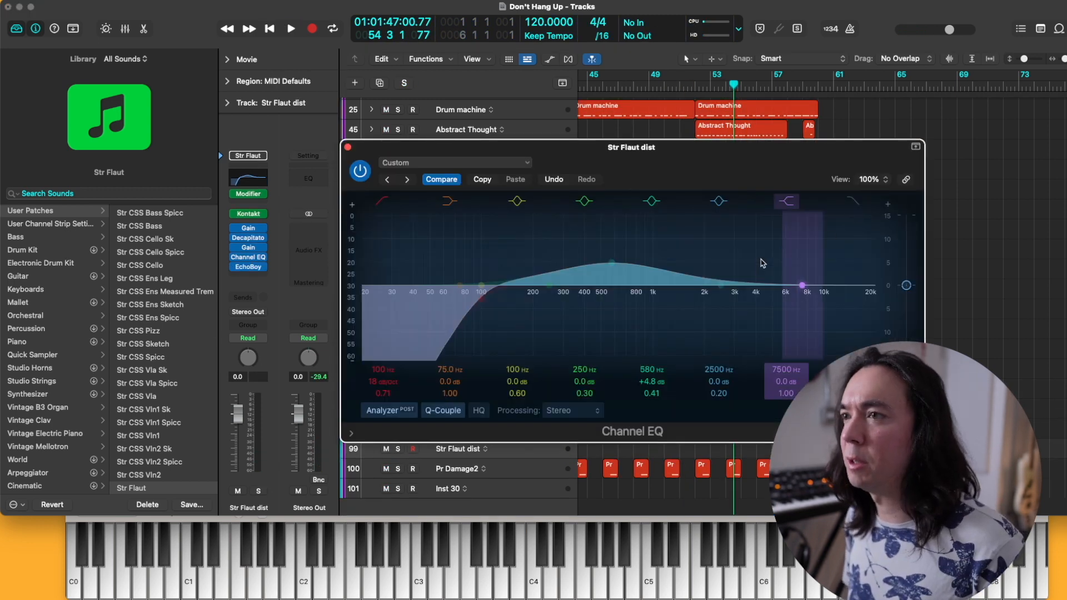
pyautogui.moveTo(627, 259); pyautogui.dragTo(628, 271)
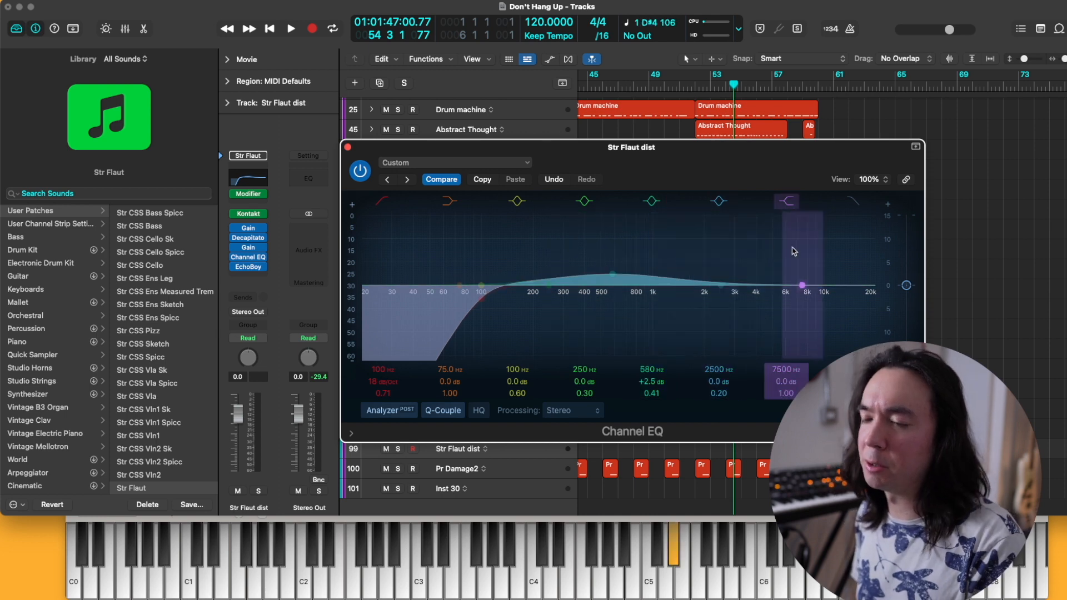
# Rehearse a distorted flute line on the new Str Flaut dist track over the closing bars and close the EQ
pyautogui.press('space')
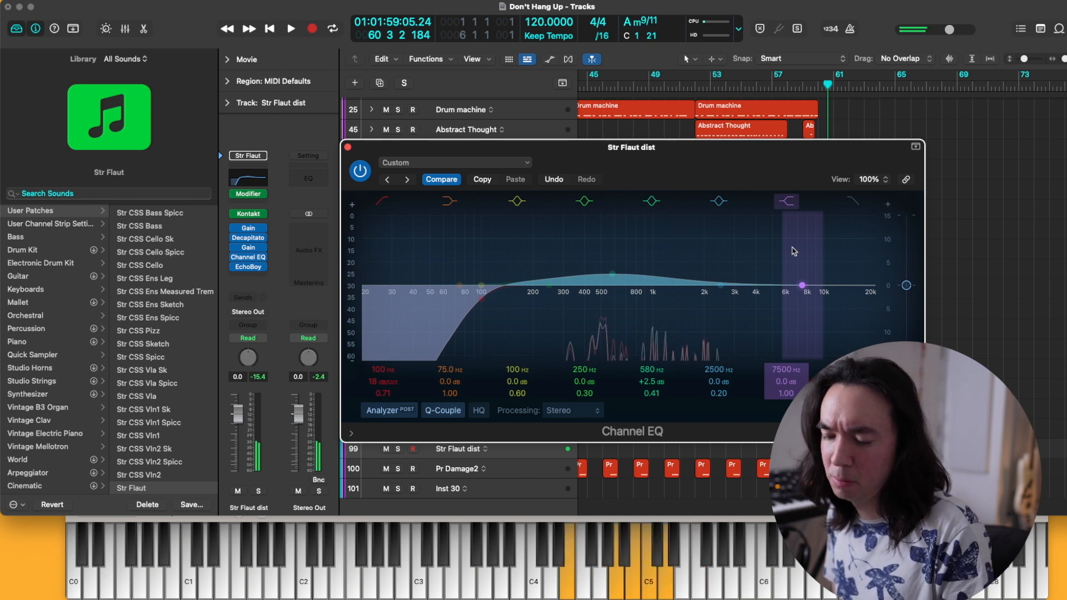
pyautogui.press('space')
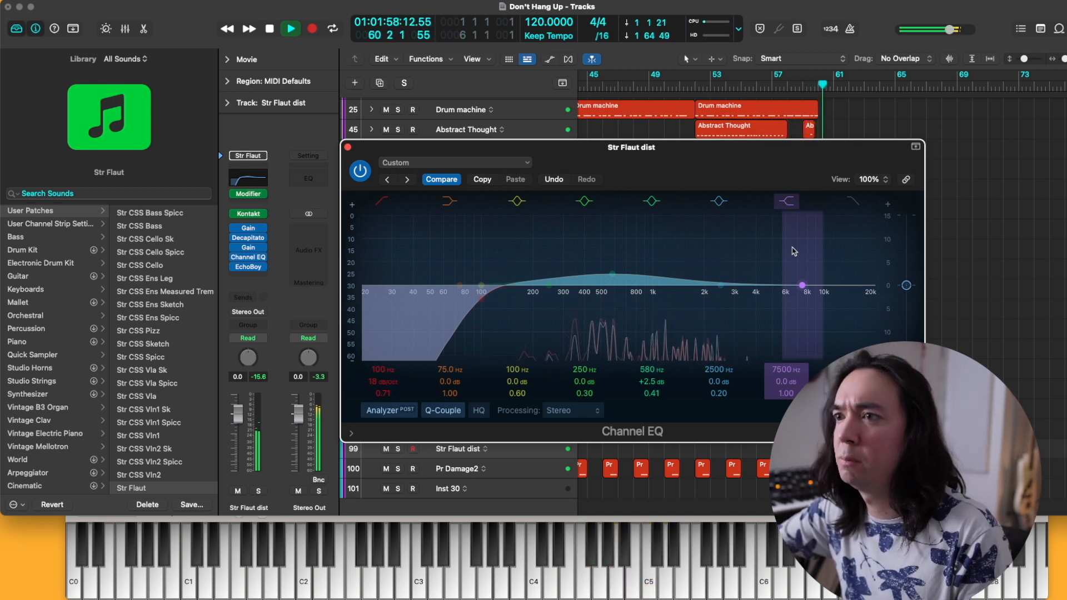
pyautogui.press('super+w')
pyautogui.press('space')
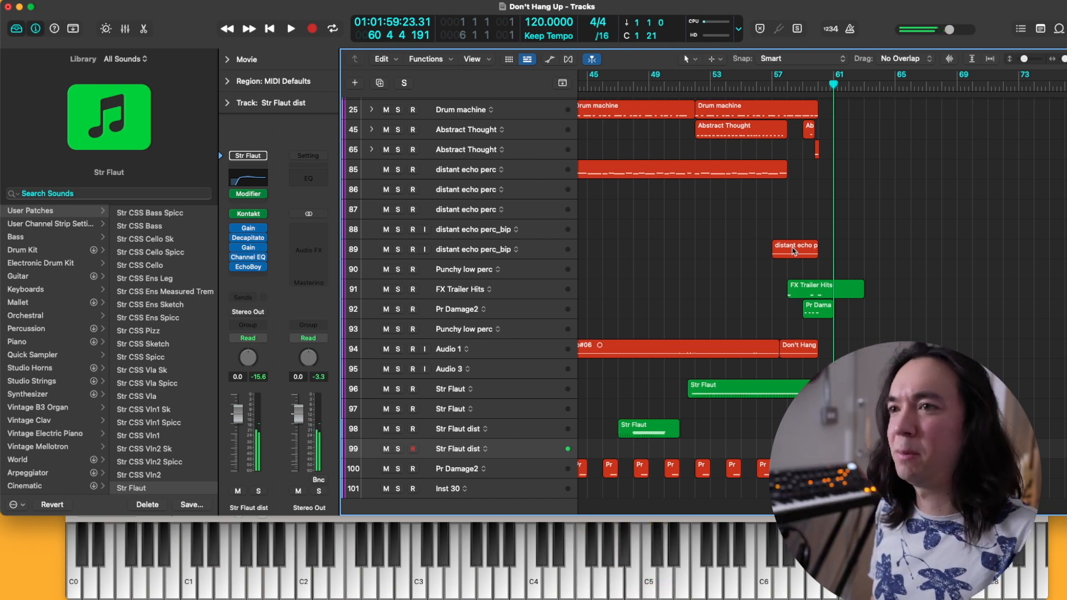
# Capture the rehearsed flute line as a region on the Str Flaut dist track and bounce it in place to a new audio track
pyautogui.press('space')
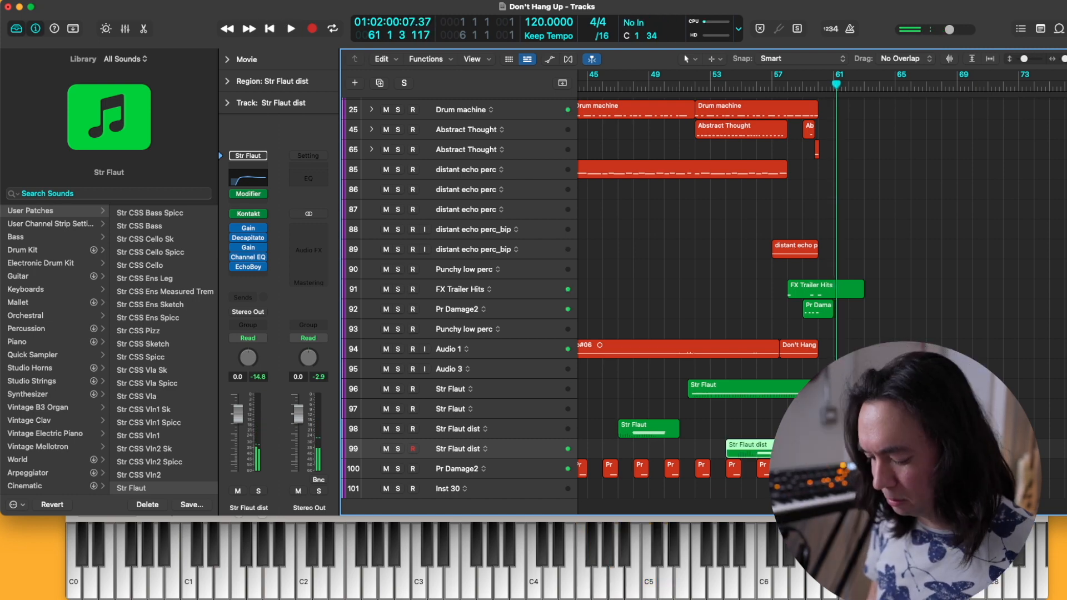
pyautogui.hotkey('ctrl', 'b')
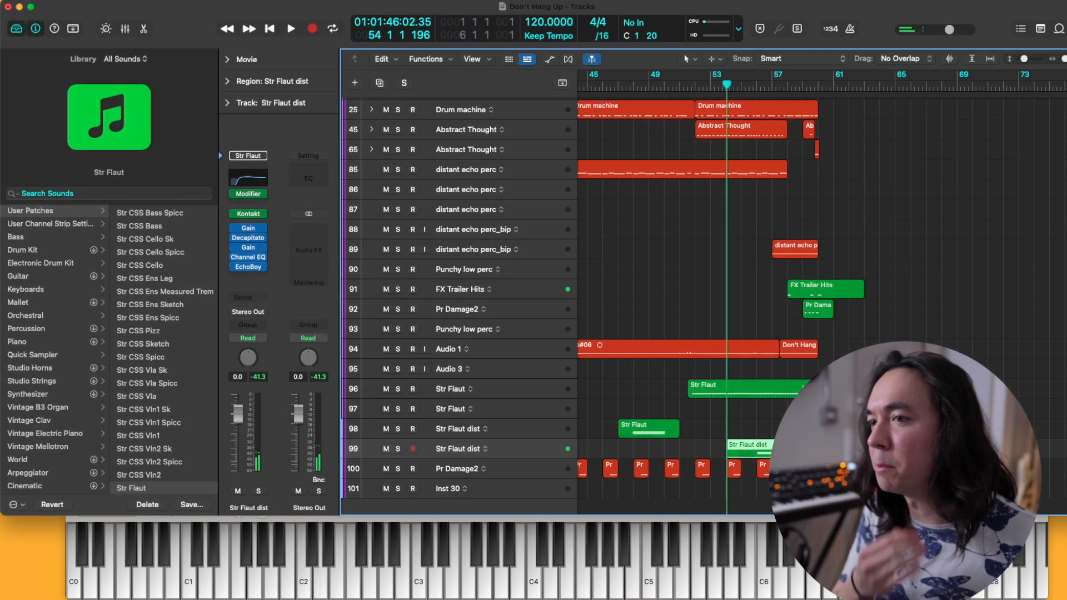
pyautogui.press('z')
pyautogui.click(536, 463)
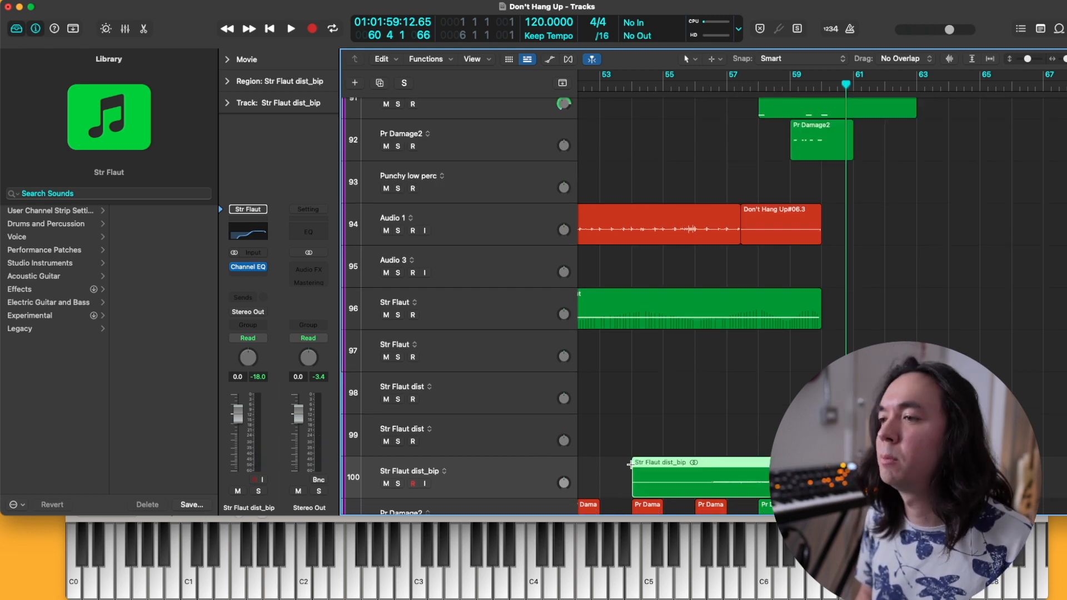
# Add a new audio track below Str Flaut dist_bip and record a take on it leading into bar 60
pyautogui.press('alt+super+a')
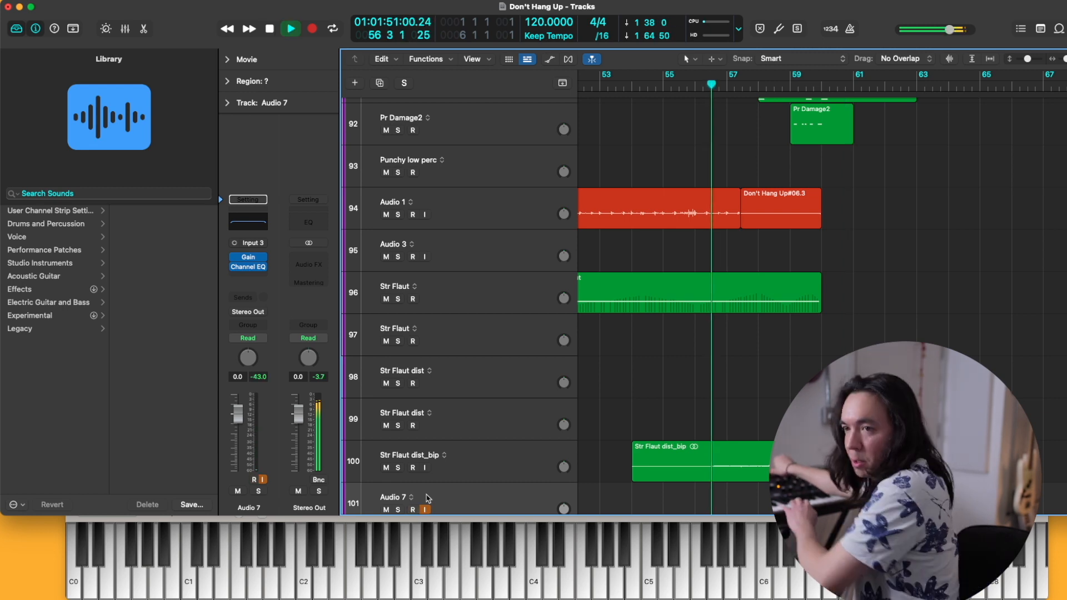
pyautogui.press('space')
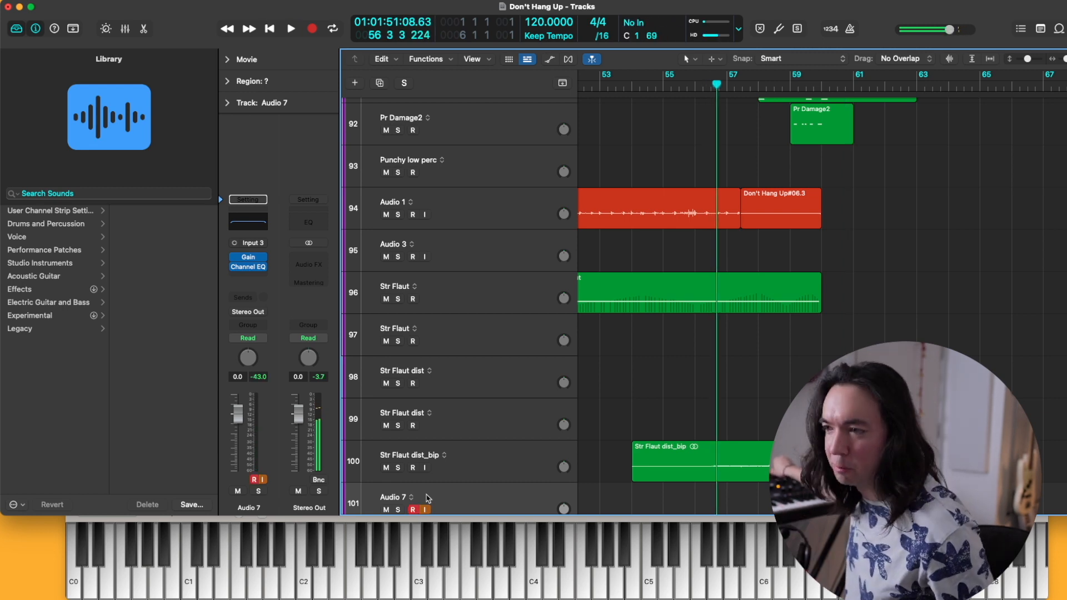
pyautogui.press('r')
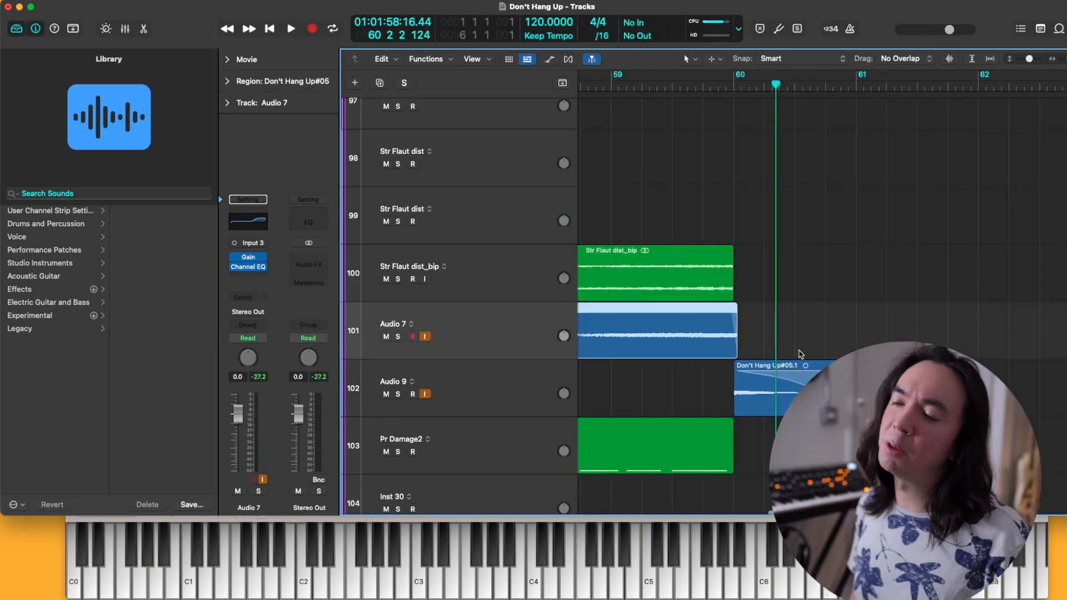
# Try extending the end of the Audio 7 region to almost bar 61, audition it soloed and undo the extension
pyautogui.hscroll(-3, 712, 376)
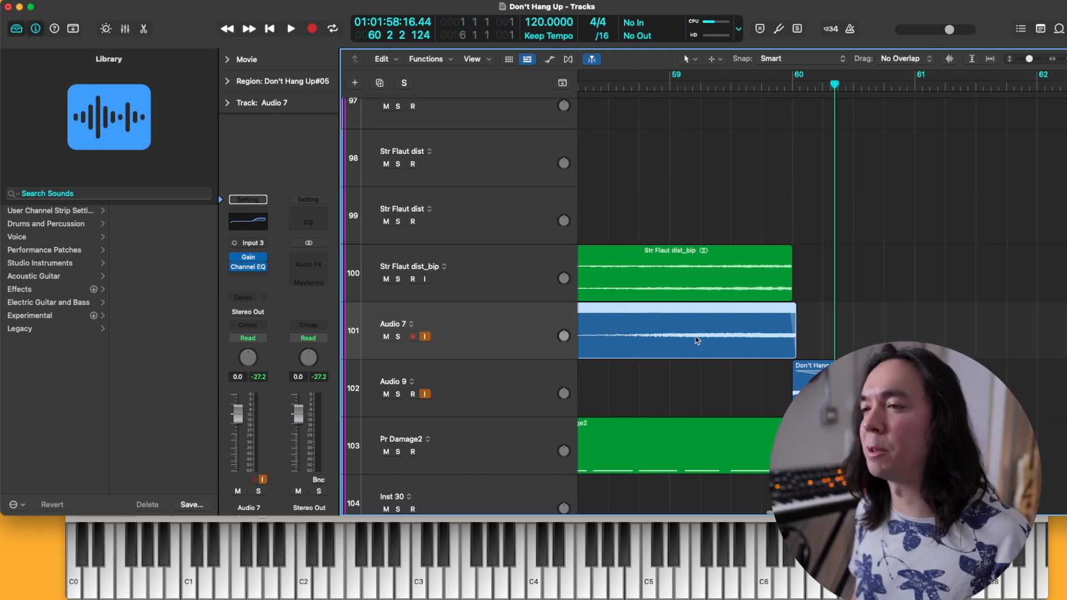
pyautogui.click(861, 328)
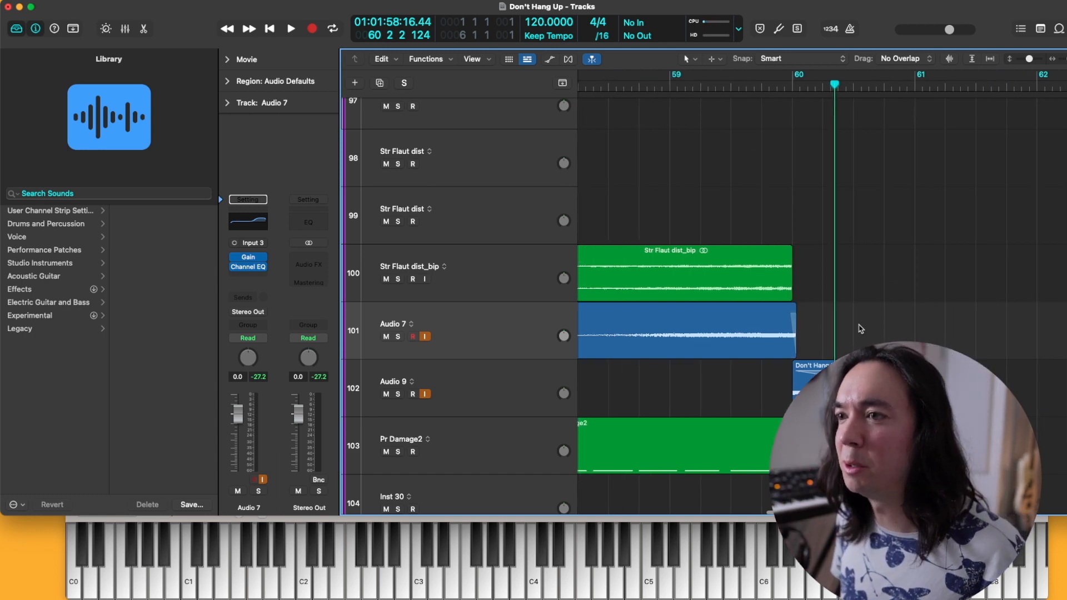
pyautogui.moveTo(791, 347); pyautogui.dragTo(898, 347)
pyautogui.click(397, 336)
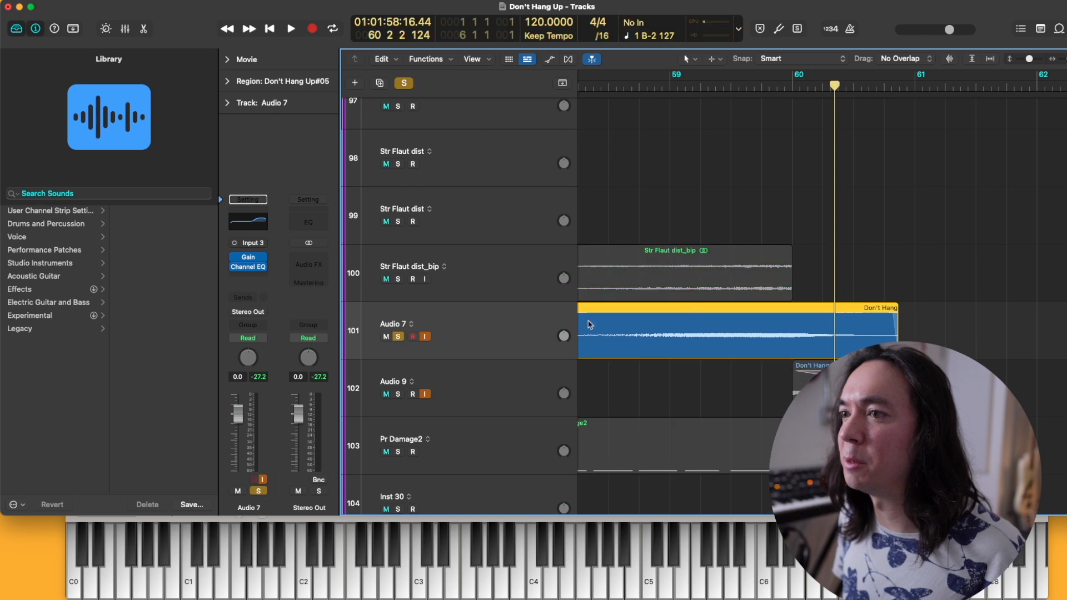
pyautogui.press('space')
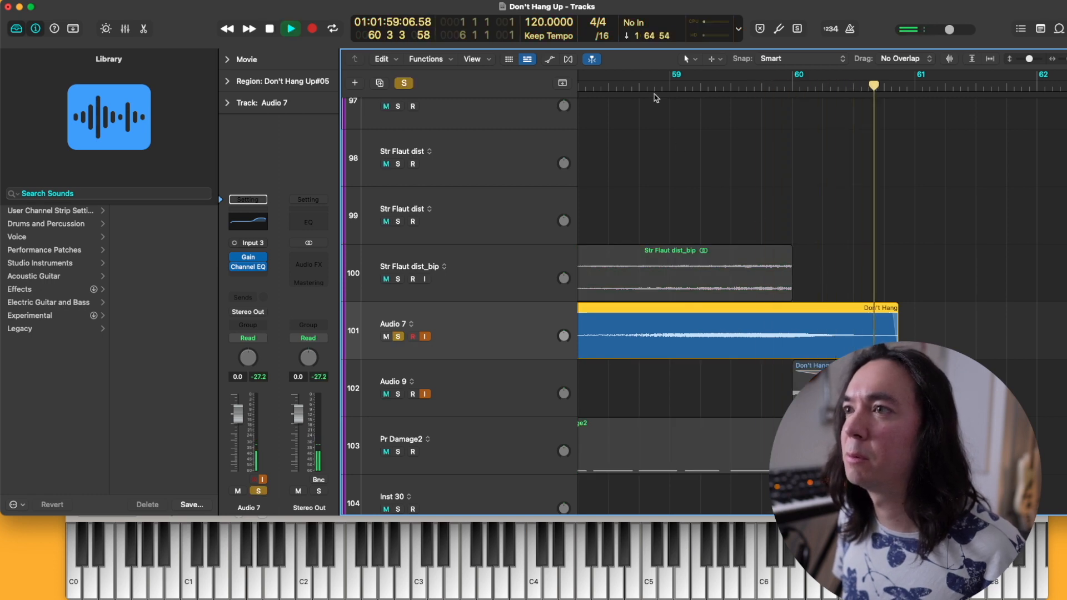
pyautogui.press('space')
pyautogui.click(397, 336)
pyautogui.press('super+z')
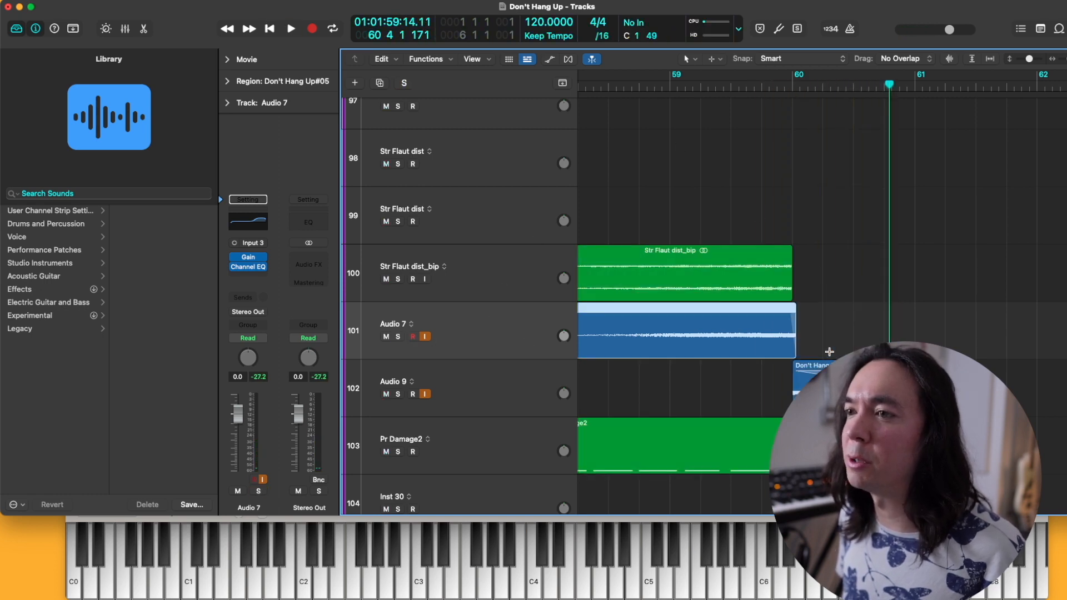
# Examine the Don't Hang Up#05.1 region on Audio 9 at bar 60 and its Channel EQ settings
pyautogui.click(824, 364)
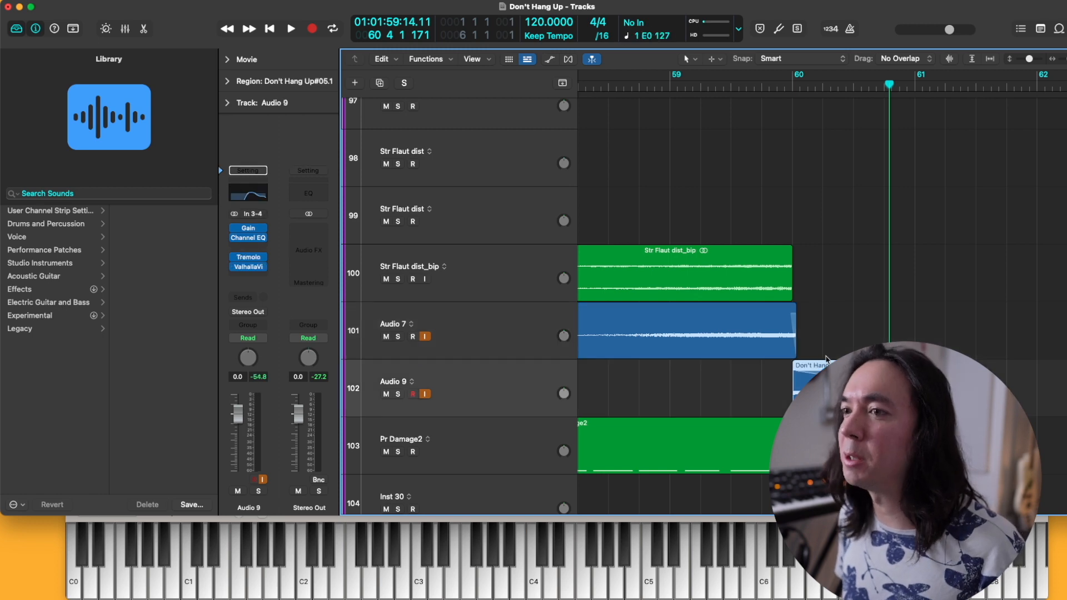
pyautogui.press('super+Right')
pyautogui.press('super+Right')
pyautogui.press('super+Right')
pyautogui.hscroll(-1, 689, 341)
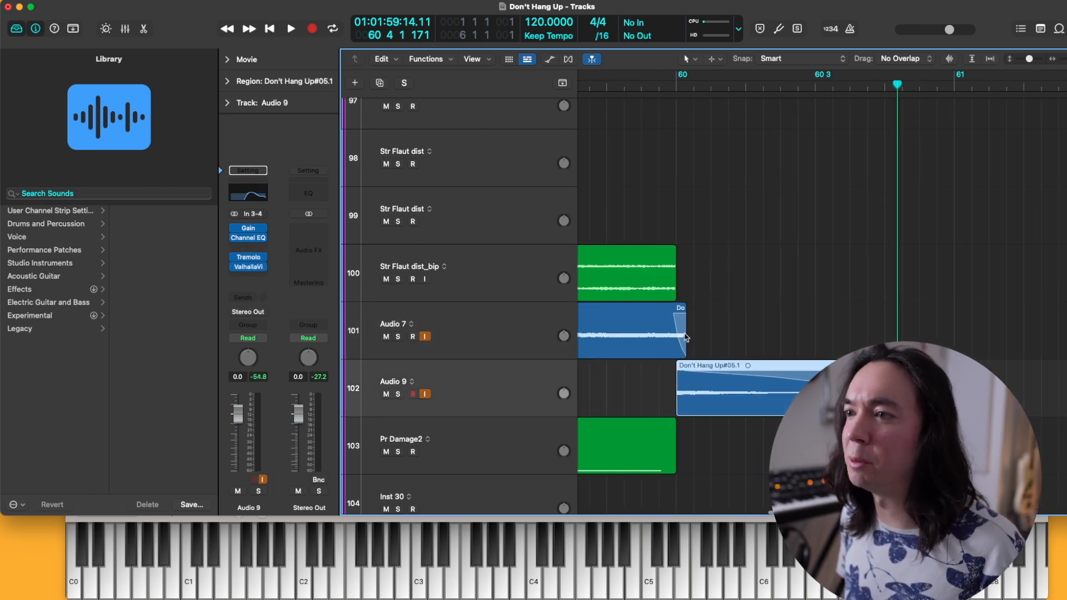
pyautogui.click(251, 194)
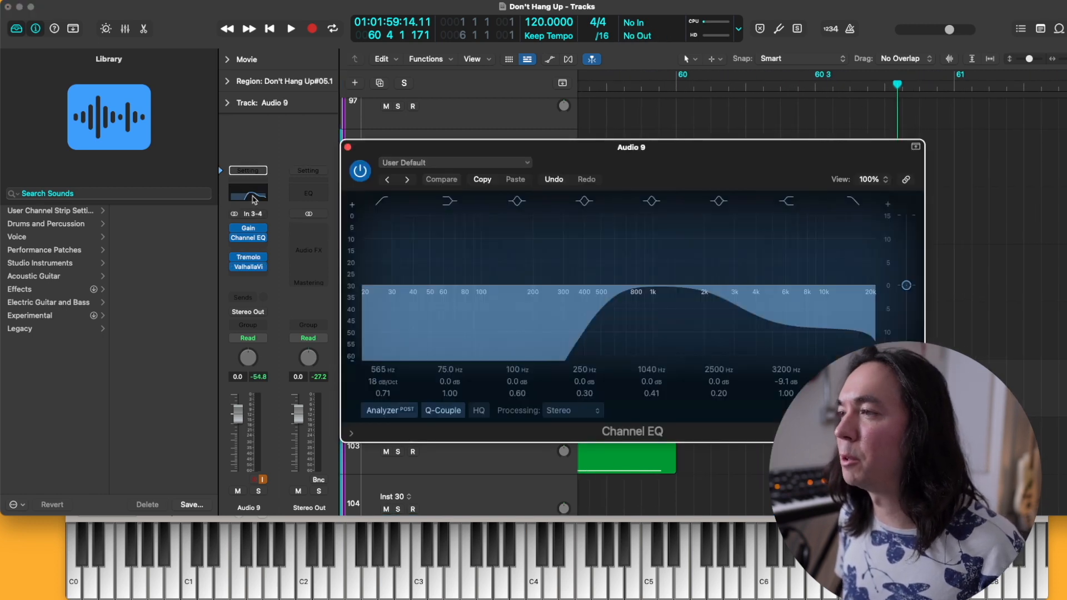
pyautogui.click(348, 148)
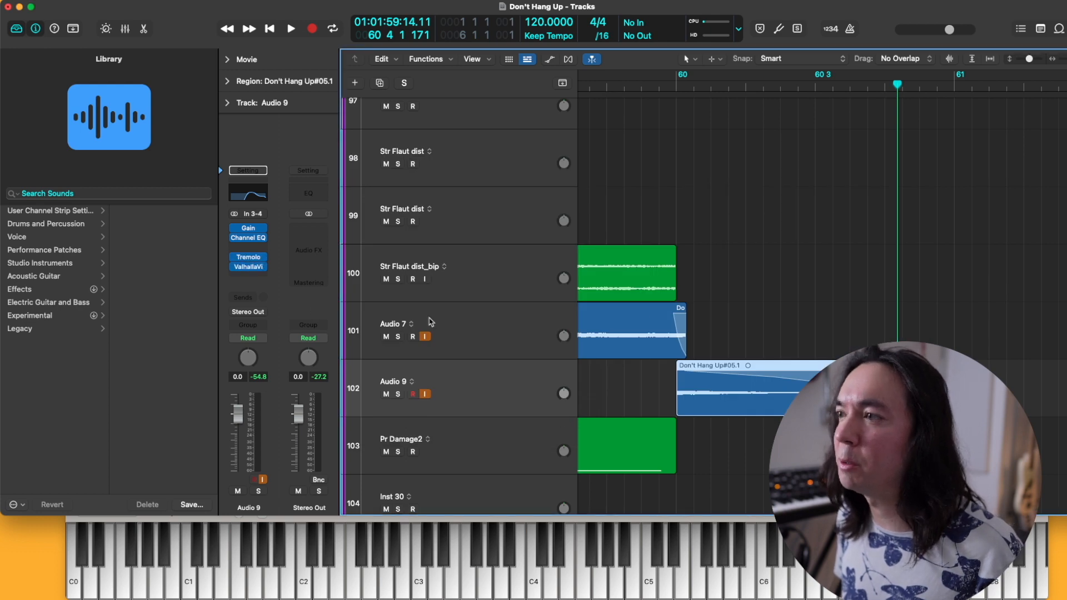
# Solo Audio 7 and Audio 9 and audition the handover between their regions at bar 60
pyautogui.hscroll(-3, 669, 164)
pyautogui.click(398, 337)
pyautogui.click(397, 394)
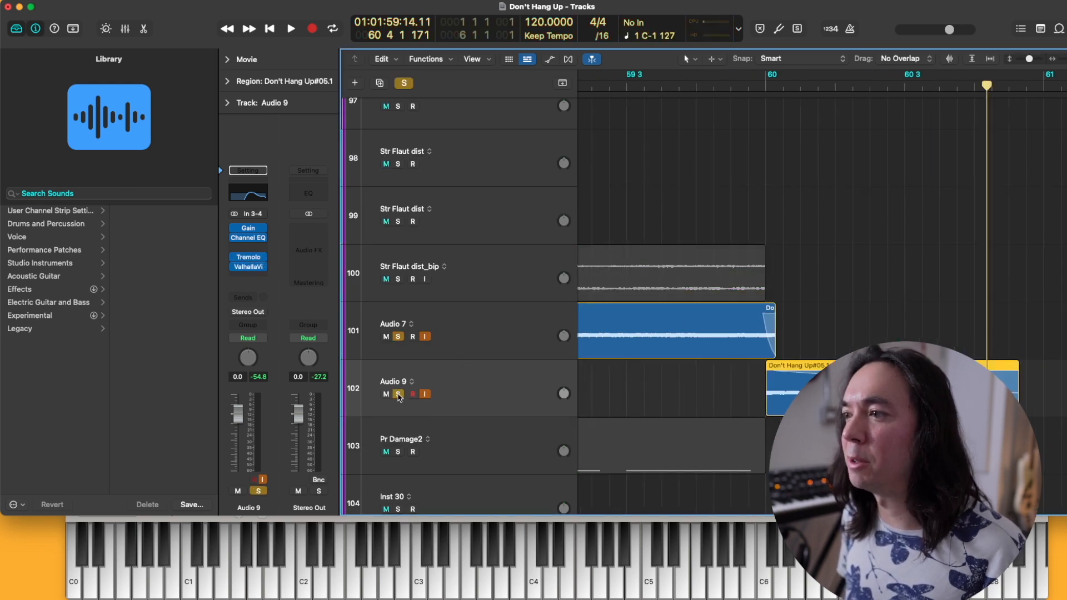
pyautogui.click(640, 88)
pyautogui.press('space')
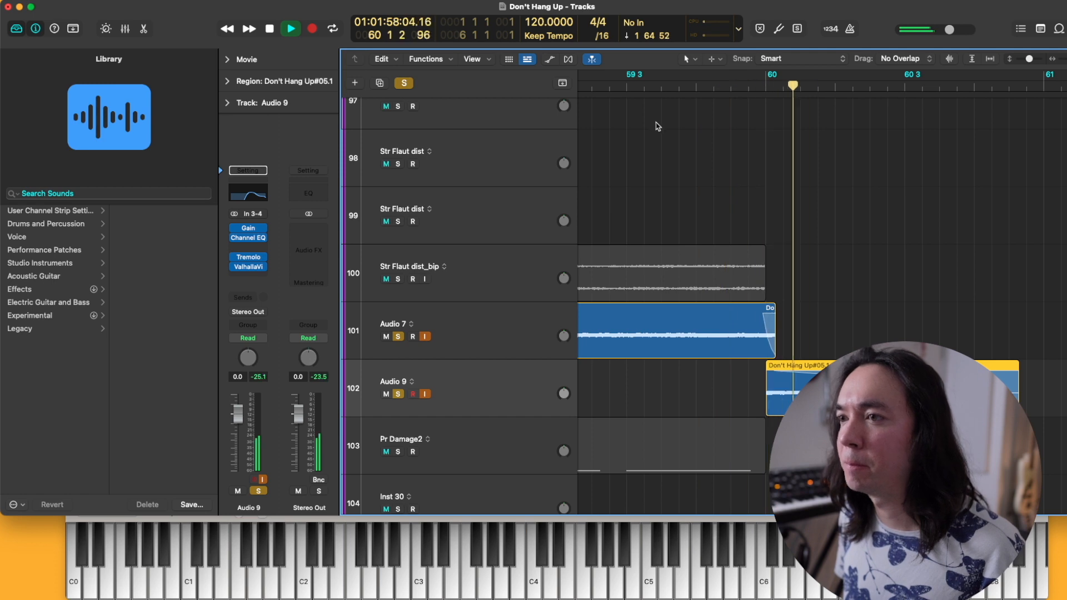
pyautogui.scroll(-3, 722, 168)
pyautogui.press('space')
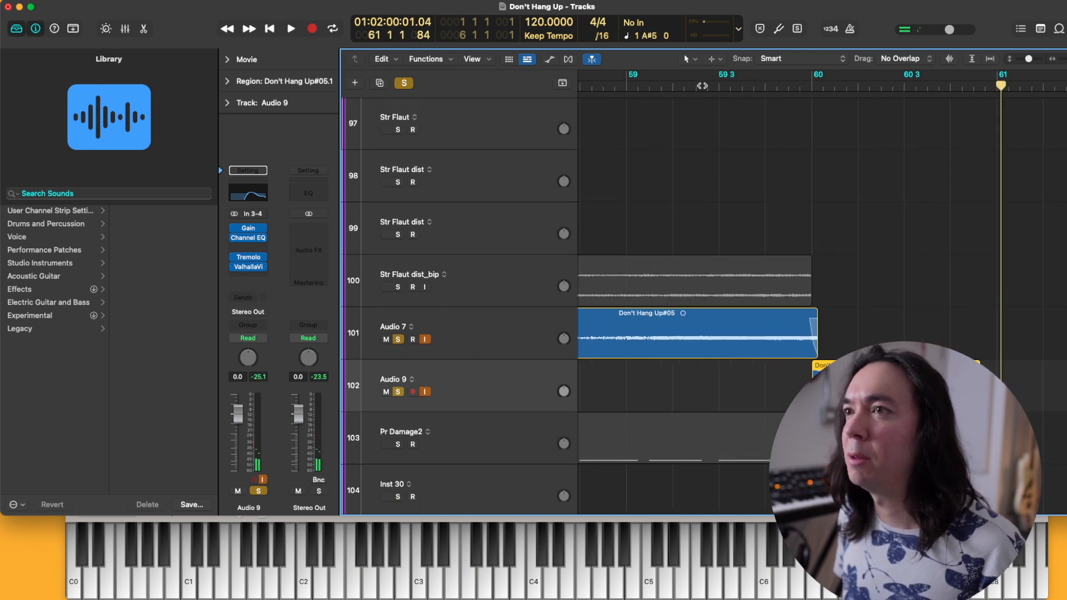
# Replay the soloed Audio 7 and Audio 9 tail from just before bar 60 past bar 61
pyautogui.click(702, 87)
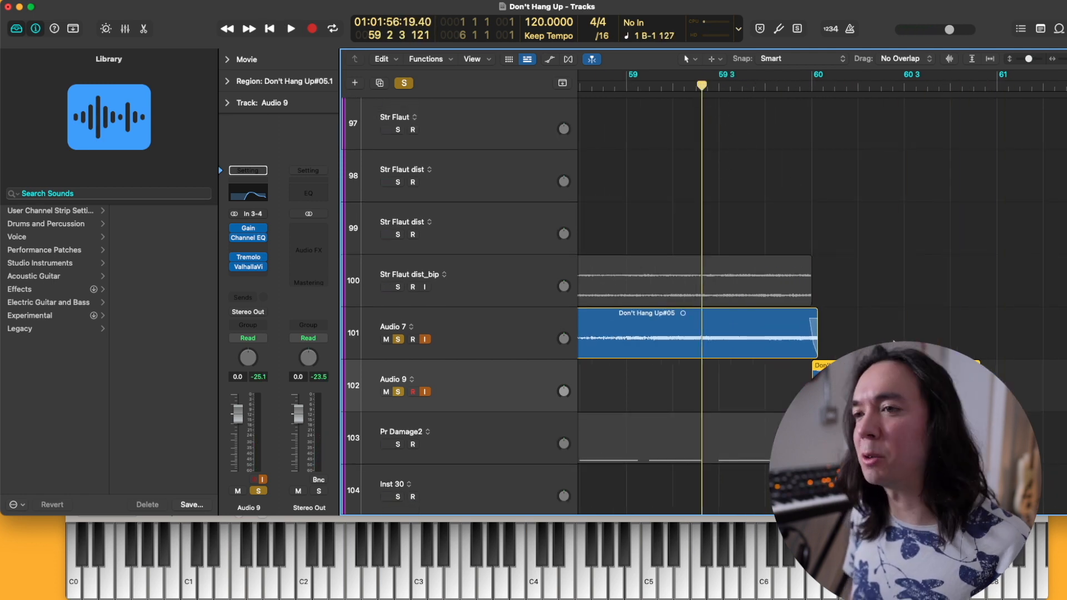
pyautogui.hscroll(3, 777, 355)
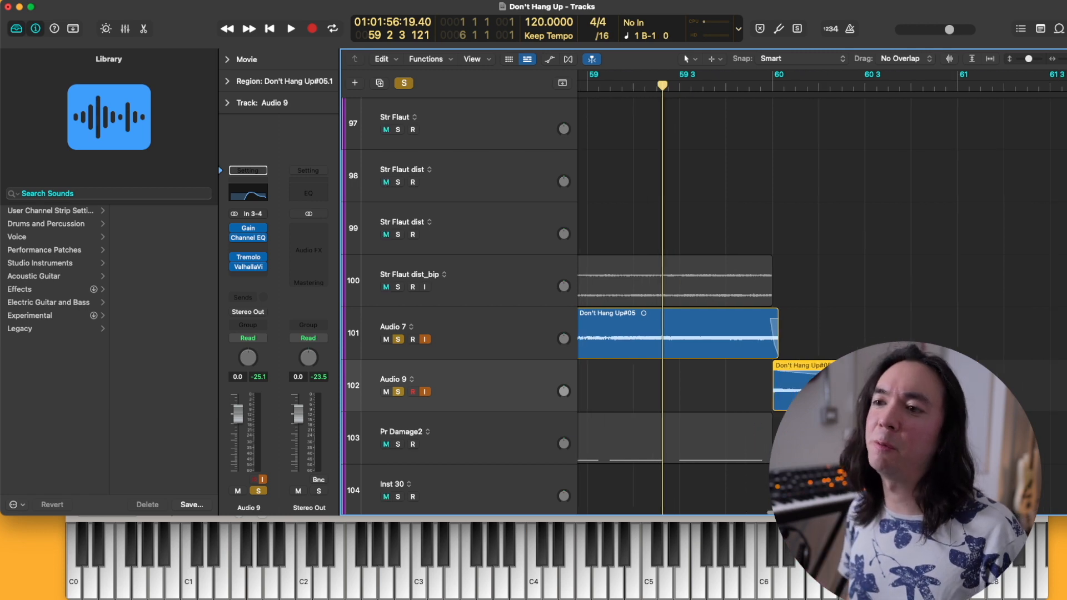
pyautogui.scroll(-3, 777, 354)
pyautogui.scroll(3, 800, 328)
pyautogui.scroll(2, 825, 303)
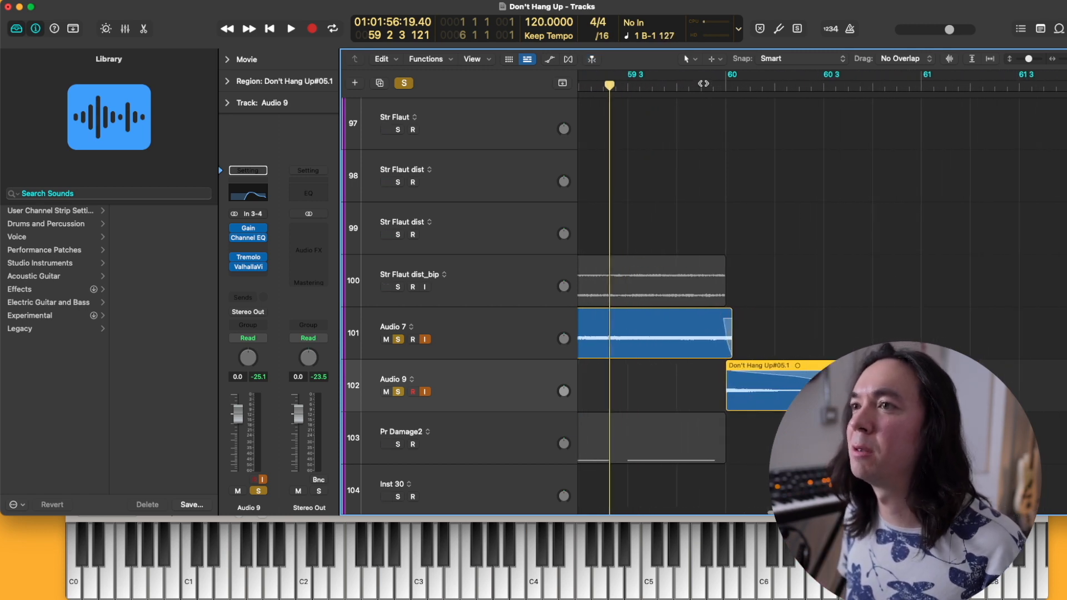
pyautogui.click(693, 89)
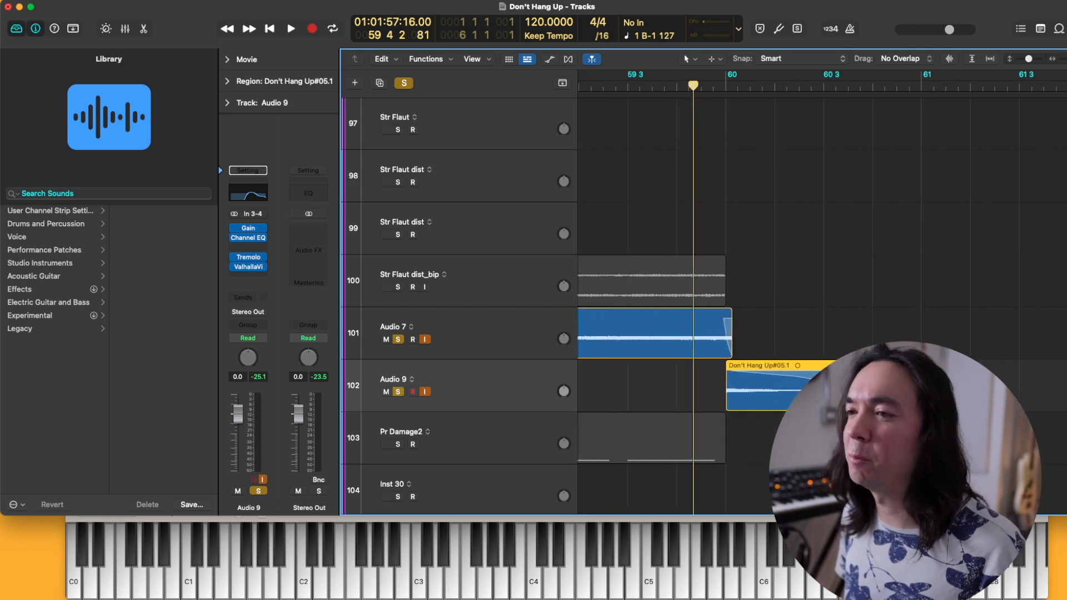
pyautogui.press('space')
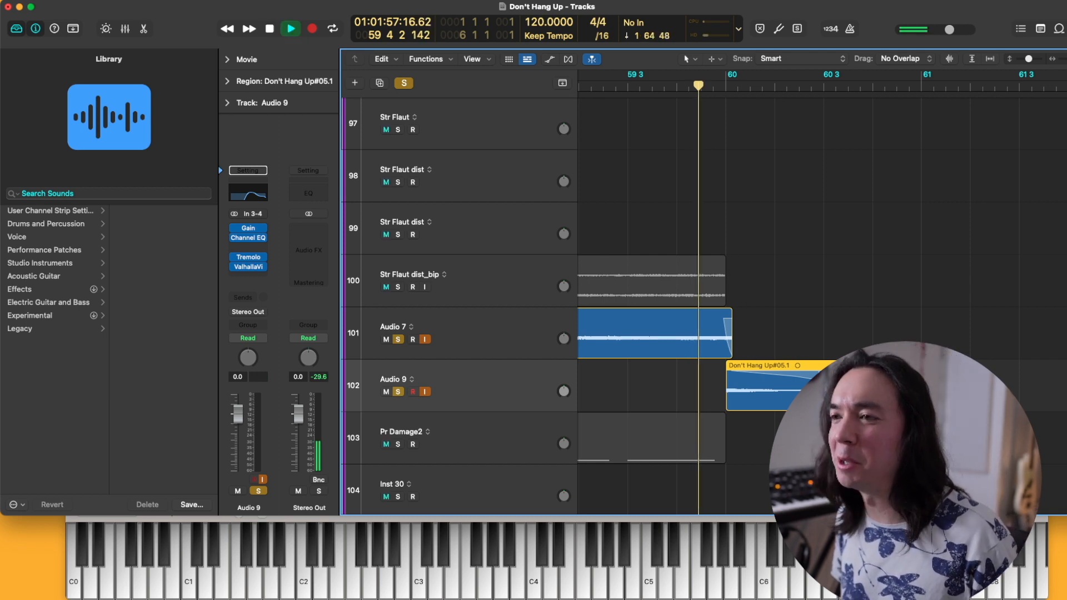
pyautogui.scroll(-2, 600, 110)
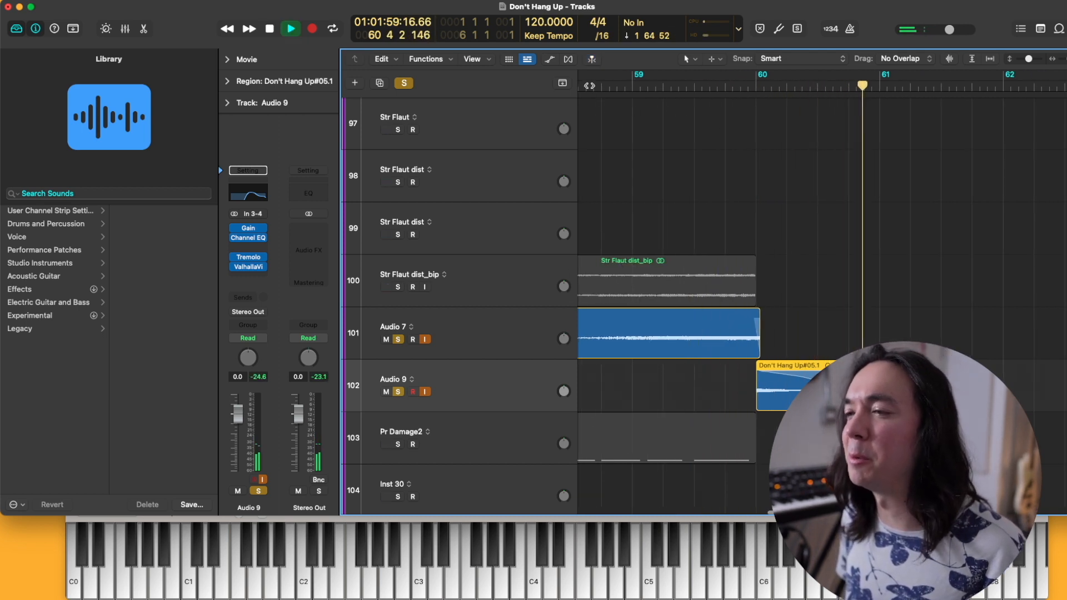
pyautogui.hscroll(-3, 650, 99)
pyautogui.press('space')
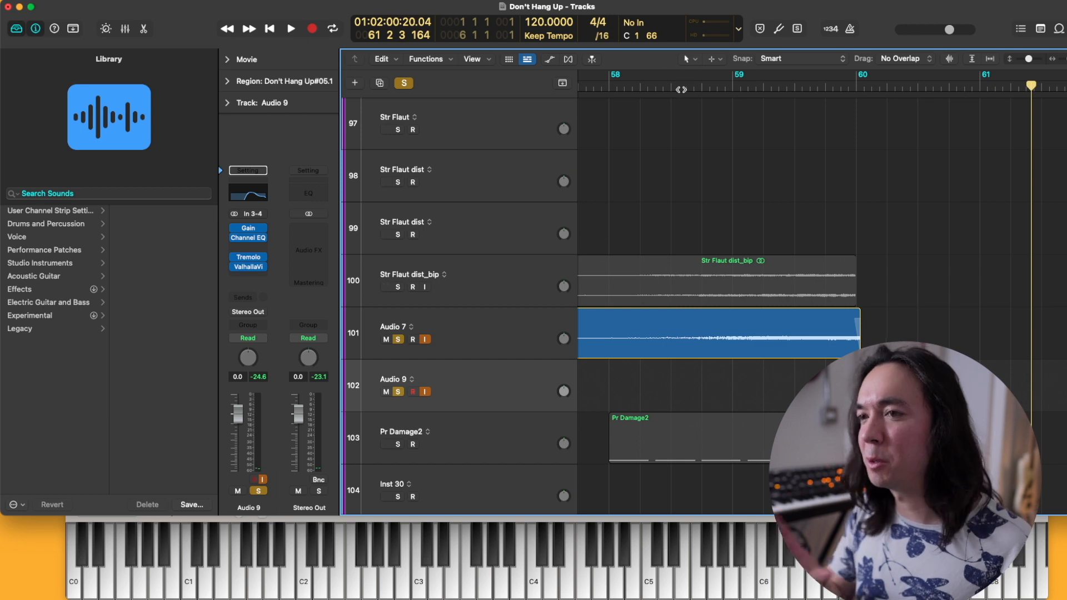
# Audition the soloed Audio 7 swell from the middle of bar 58 and unsolo both audio tracks
pyautogui.doubleClick(682, 89)
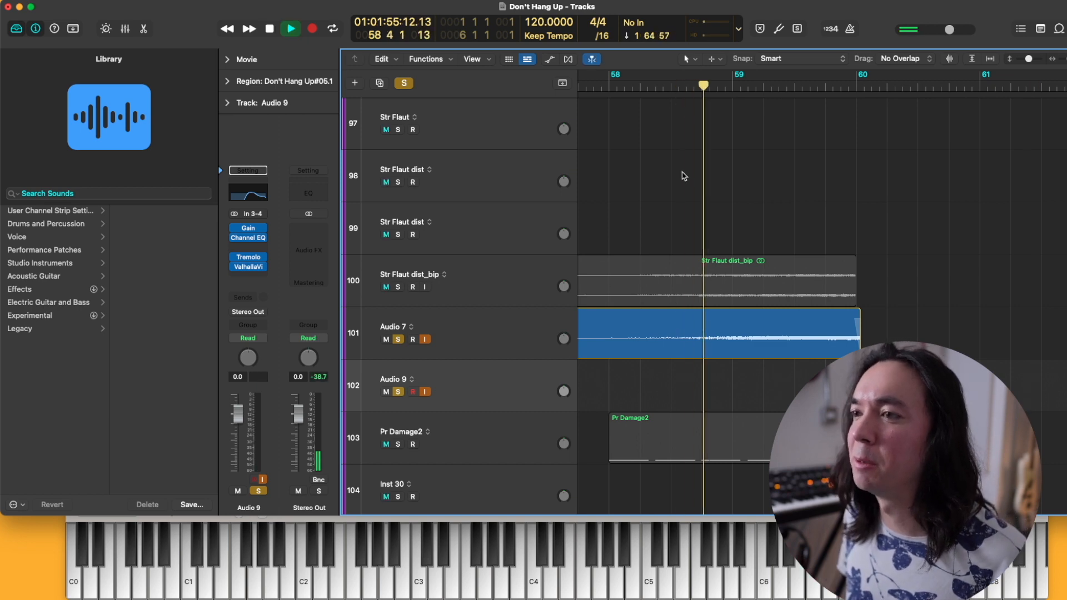
pyautogui.scroll(-2, 689, 196)
pyautogui.press('space')
pyautogui.moveTo(398, 340); pyautogui.dragTo(398, 390)
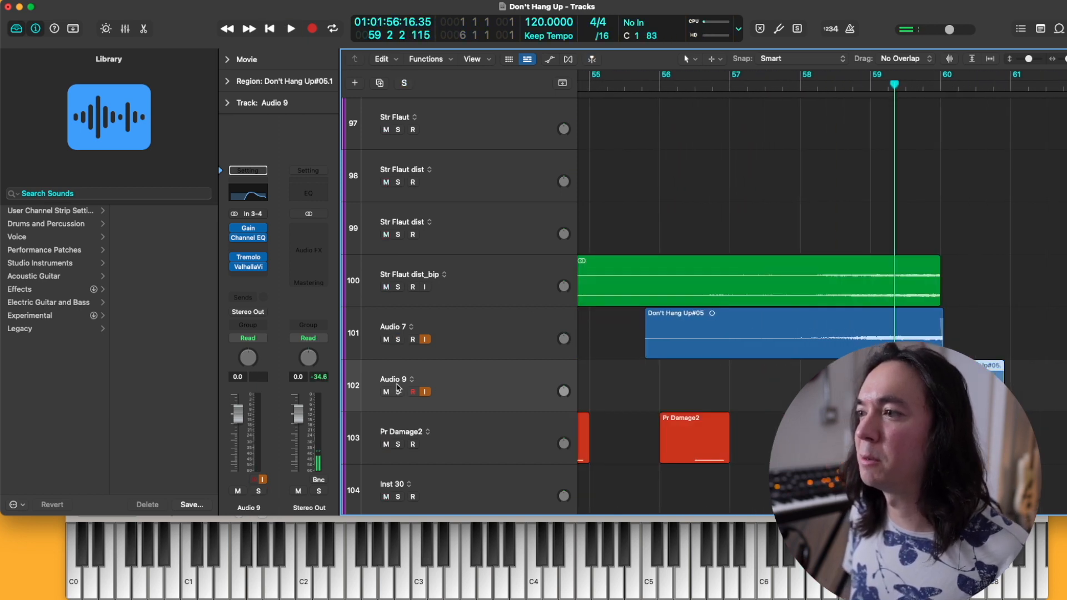
# Capture a repeated-note bass line over bars 58 and 59 on the second Preset 0 track and open it in the Piano Roll
pyautogui.press('space')
pyautogui.scroll(3, 629, 328)
pyautogui.scroll(-3, 628, 328)
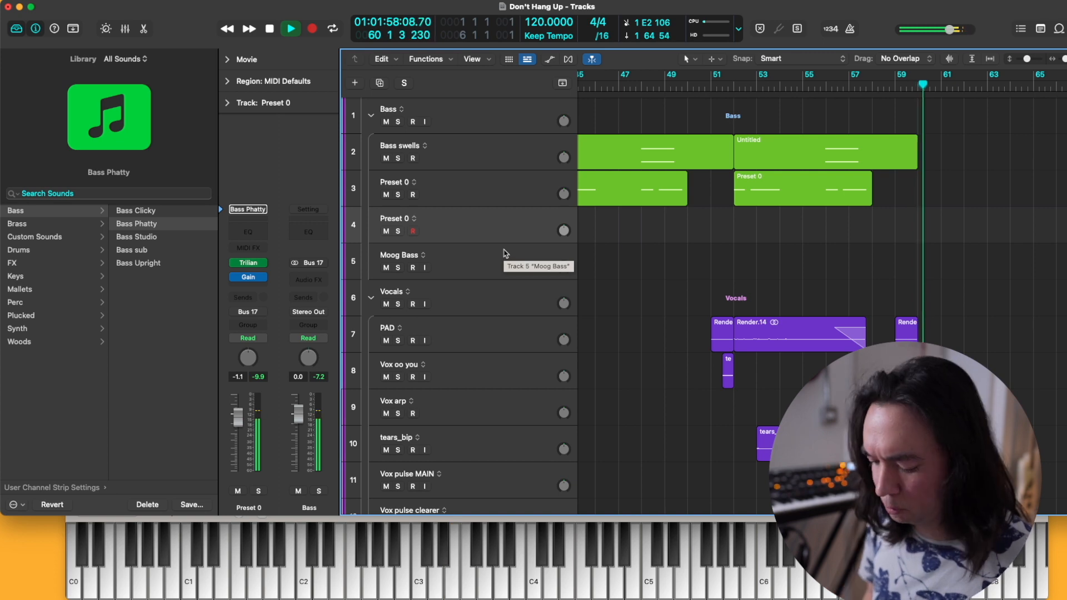
pyautogui.press('space')
pyautogui.hotkey('shift', 'r')
pyautogui.scroll(4, 761, 255)
pyautogui.press('p')
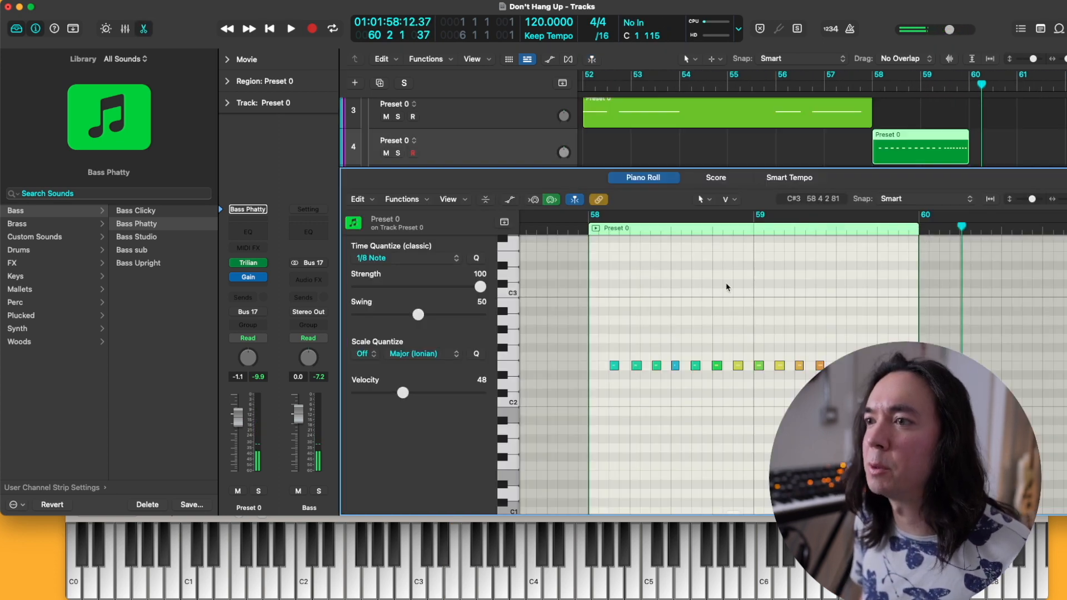
# Display note velocity for the new Preset 0 bass region and select all its notes
pyautogui.click(498, 422)
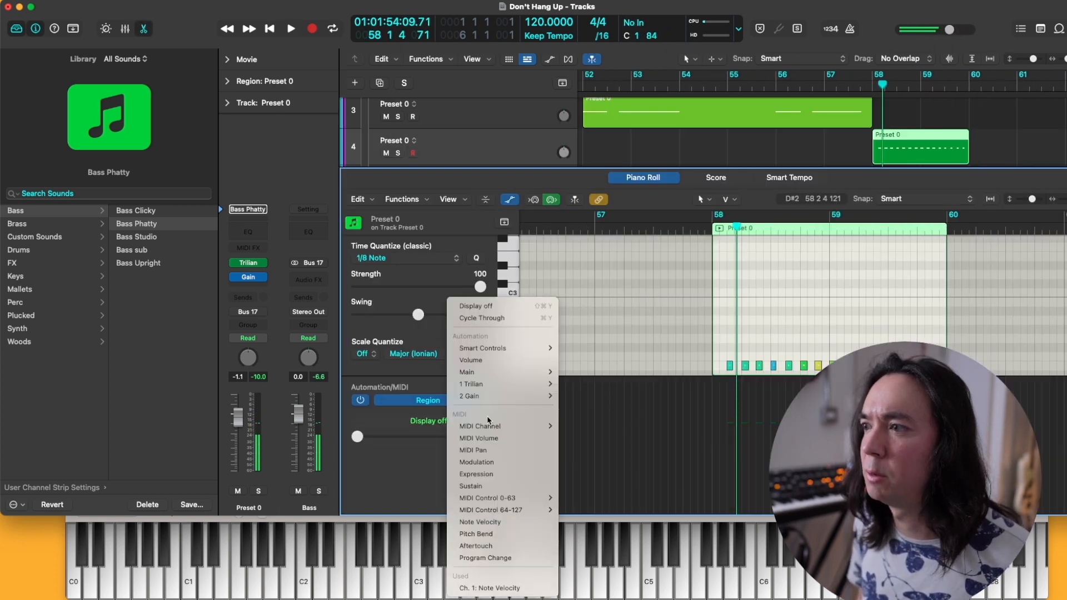
pyautogui.click(512, 522)
pyautogui.moveTo(722, 475)
pyautogui.mouseDown()
pyautogui.moveTo(953, 375)
pyautogui.moveTo(942, 379)
pyautogui.mouseUp()
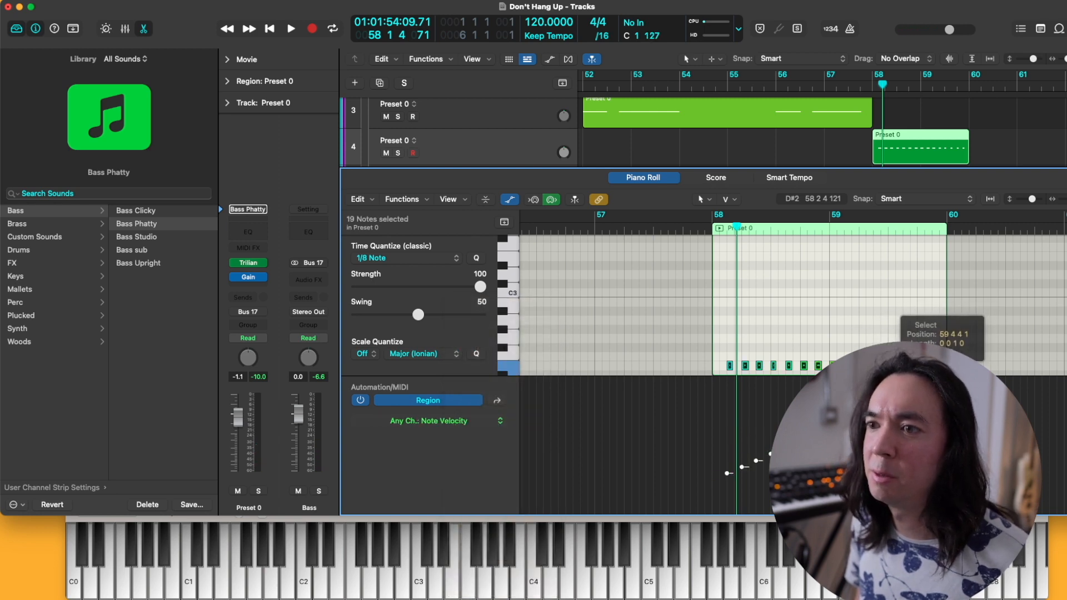
# Audition the second Preset 0 bass region from just before bar 58 with its track soloed
pyautogui.click(697, 227)
pyautogui.scroll(-3, 764, 267)
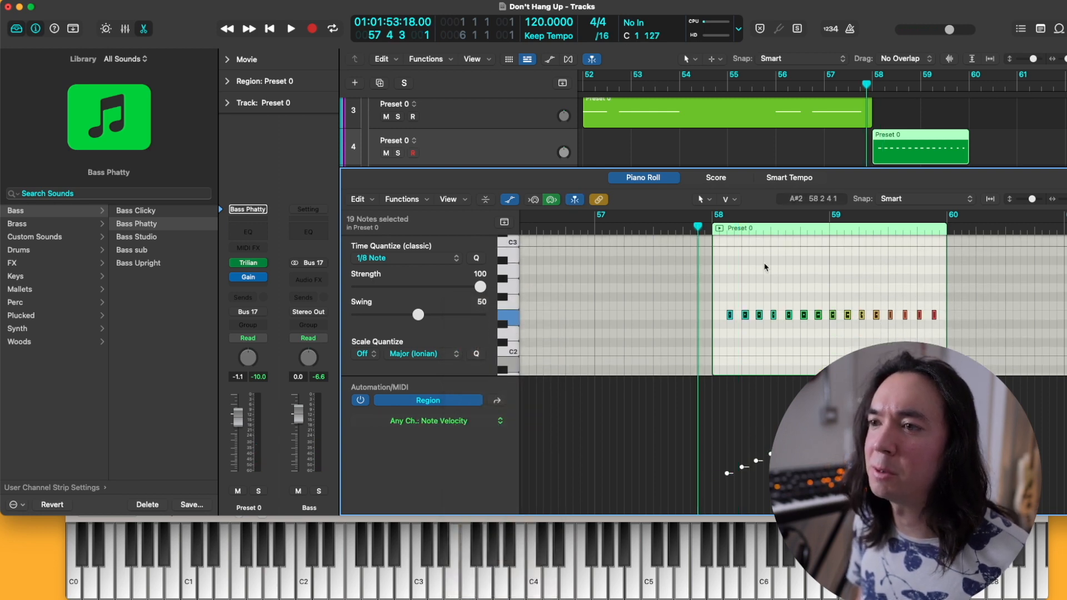
pyautogui.press('space')
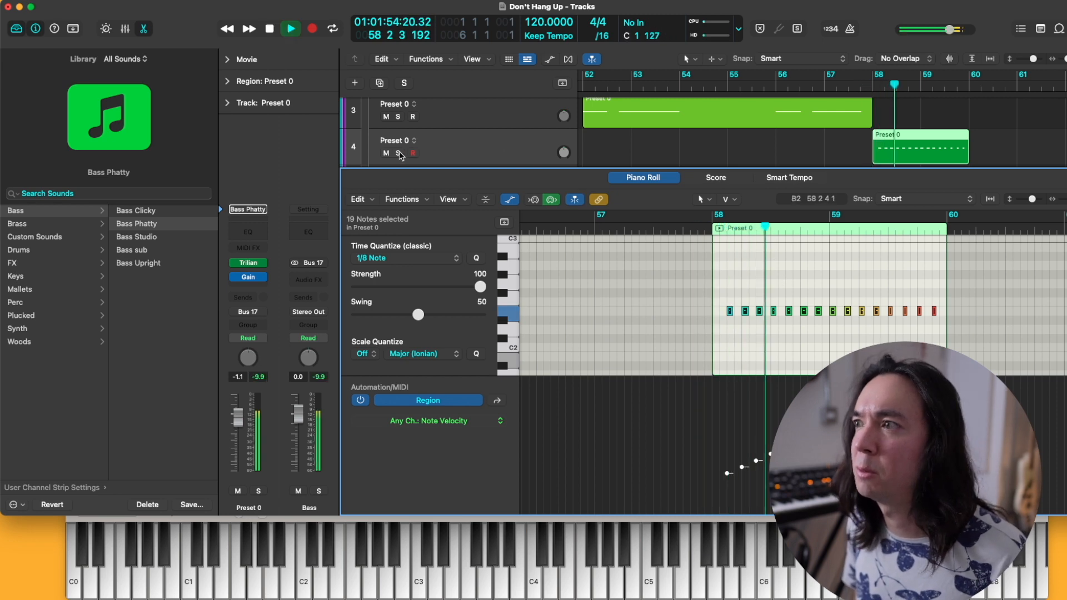
pyautogui.click(398, 153)
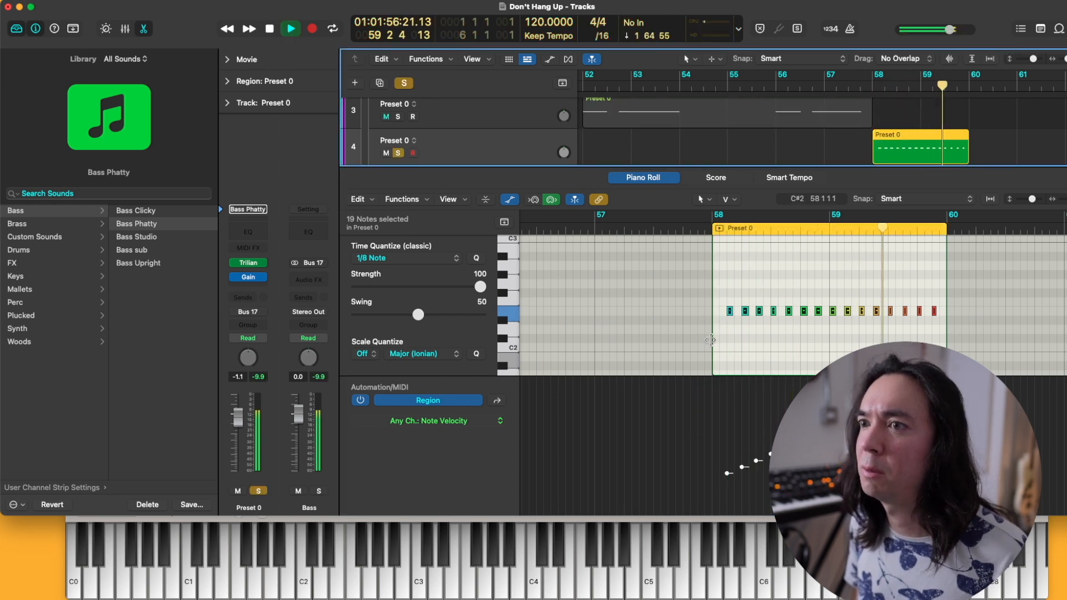
pyautogui.press('space')
# Select the later notes of the bass region from bar 59 on, work them into 1/16 Note repeats and replay them
pyautogui.moveTo(827, 280); pyautogui.dragTo(979, 336)
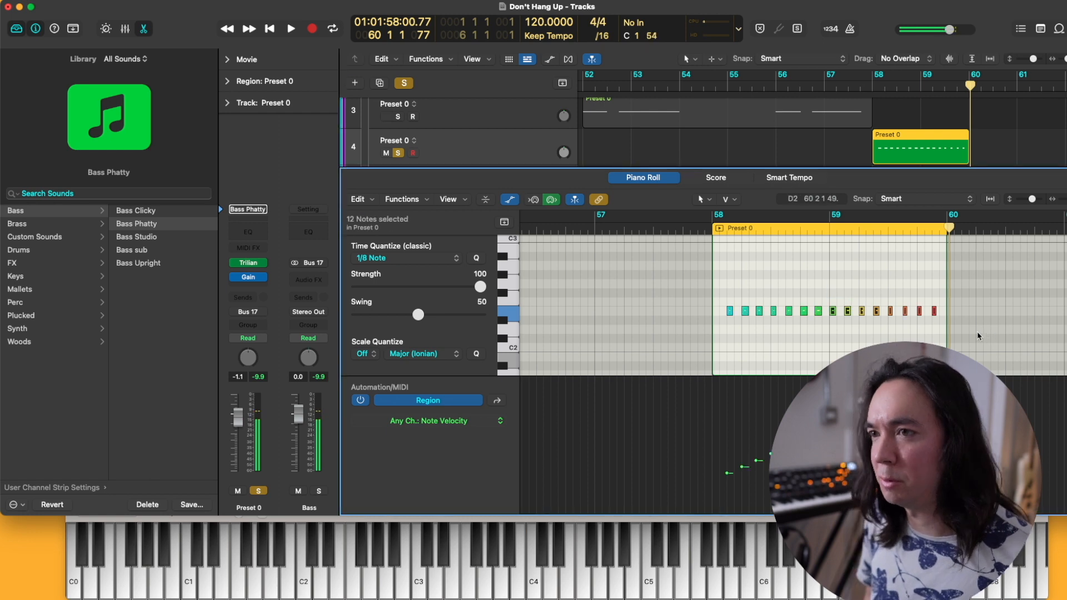
pyautogui.click(818, 234)
pyautogui.press('space')
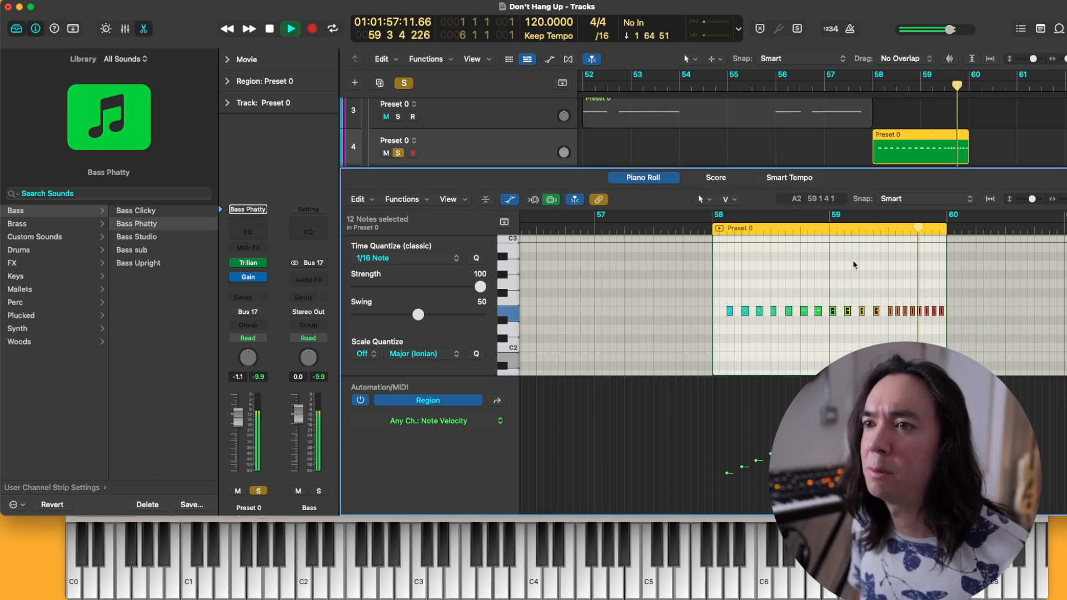
pyautogui.press('space')
pyautogui.click(879, 292)
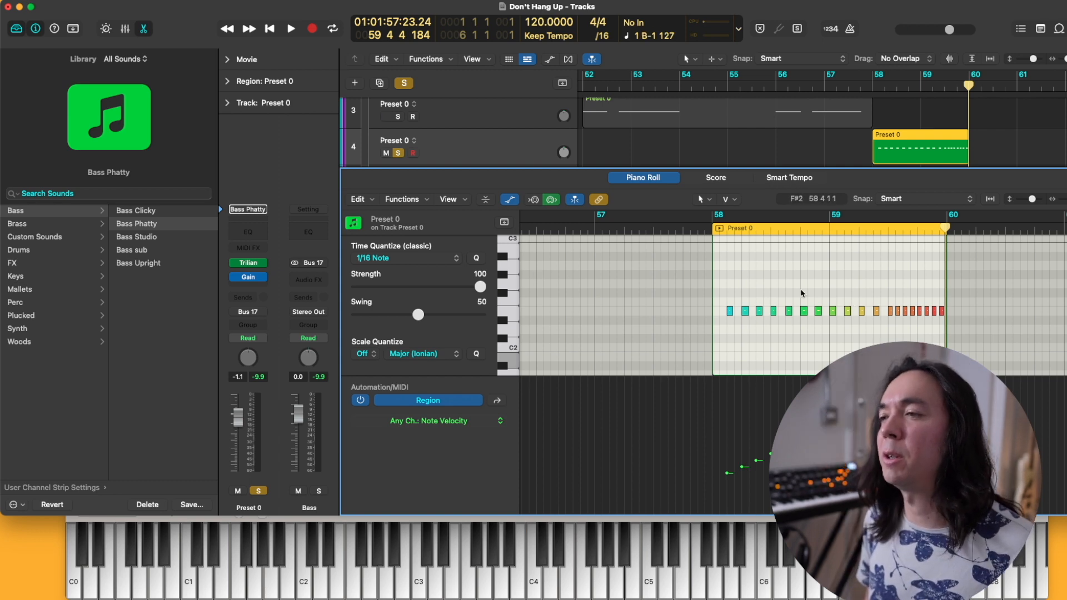
# Look over the time quantize options and replay the soloed bass build-up from bar 59
pyautogui.click(381, 260)
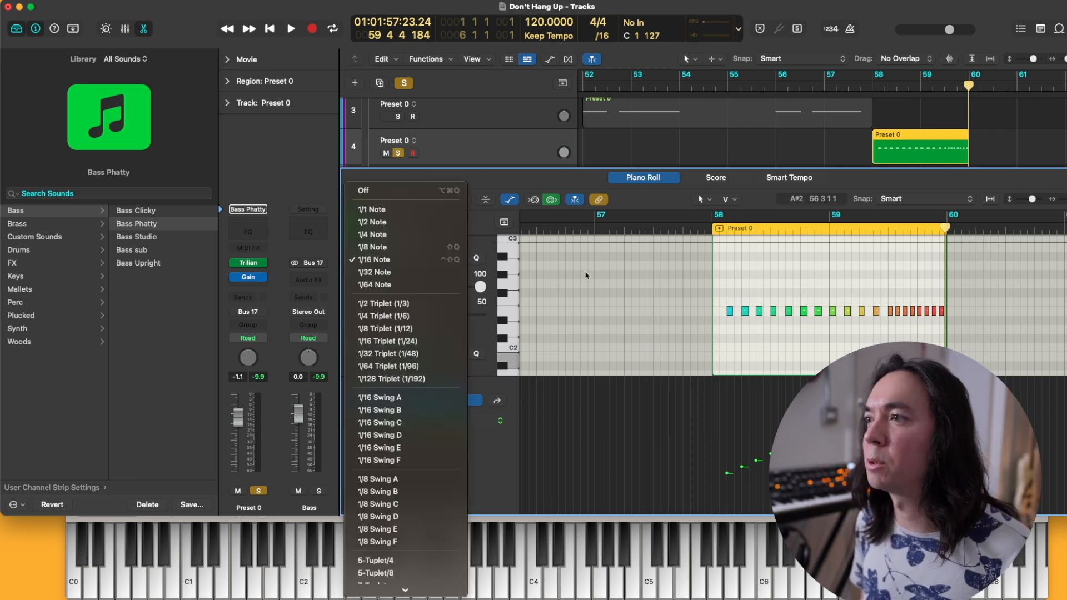
pyautogui.click(636, 287)
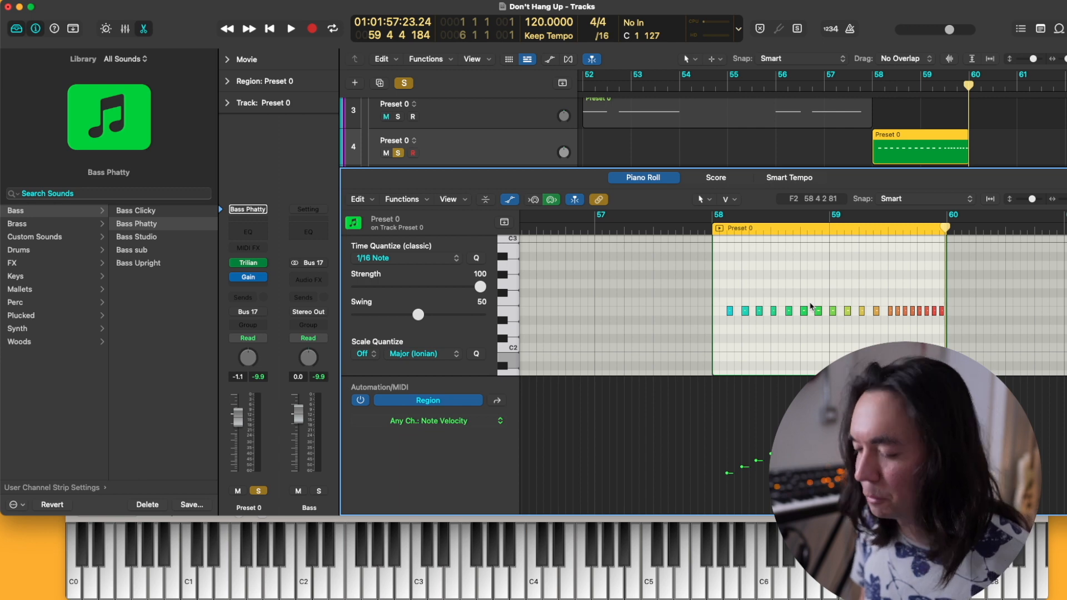
pyautogui.press('super+Left')
pyautogui.hscroll(2, 843, 304)
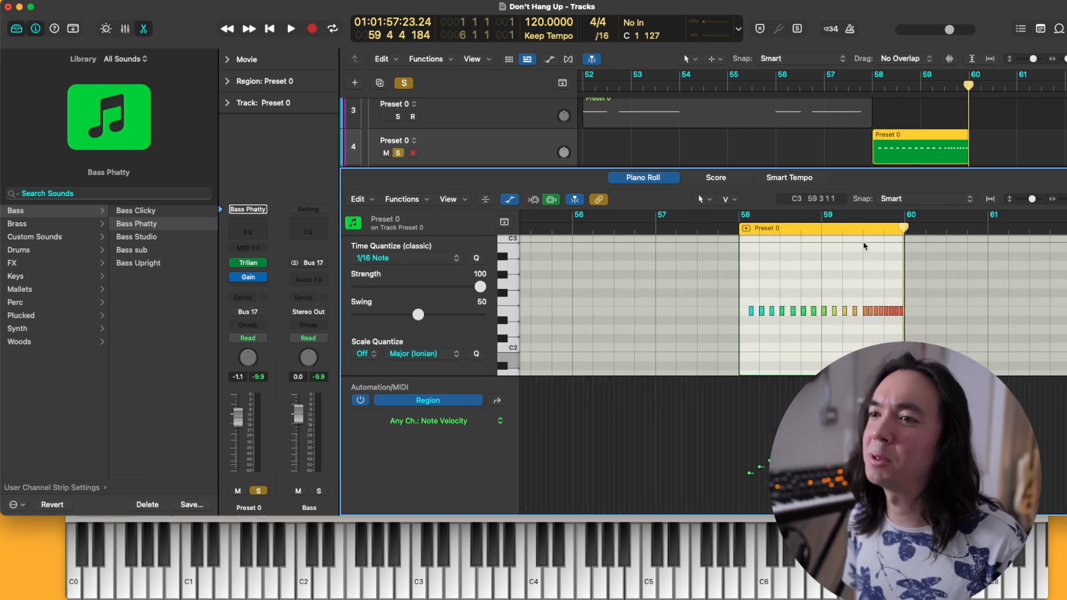
pyautogui.doubleClick(840, 230)
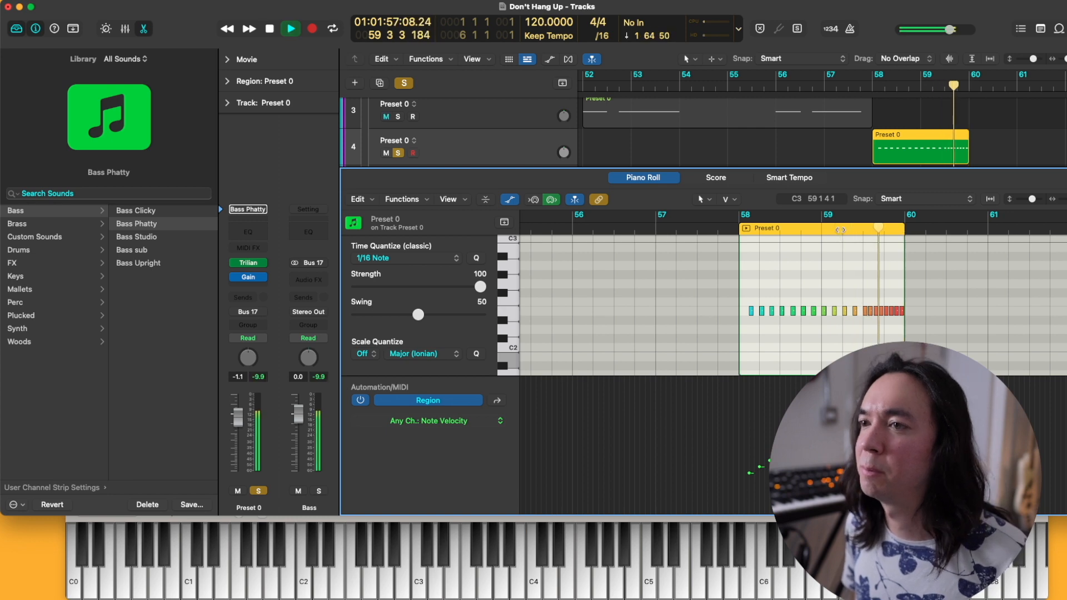
pyautogui.press('space')
# Close the Piano Roll and unsolo the second Preset 0 track
pyautogui.click(453, 137)
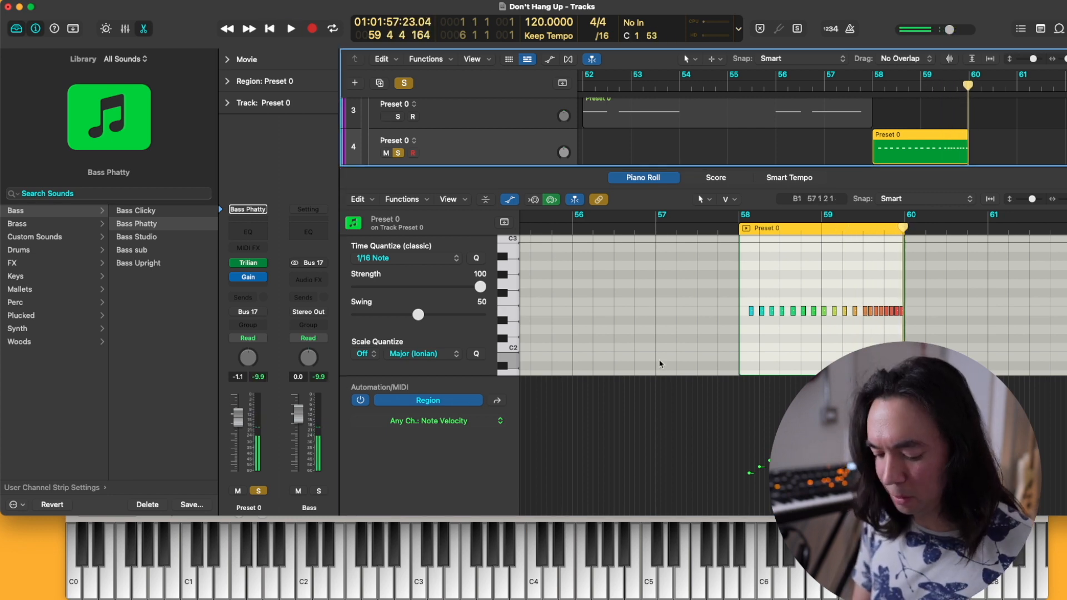
pyautogui.press('e')
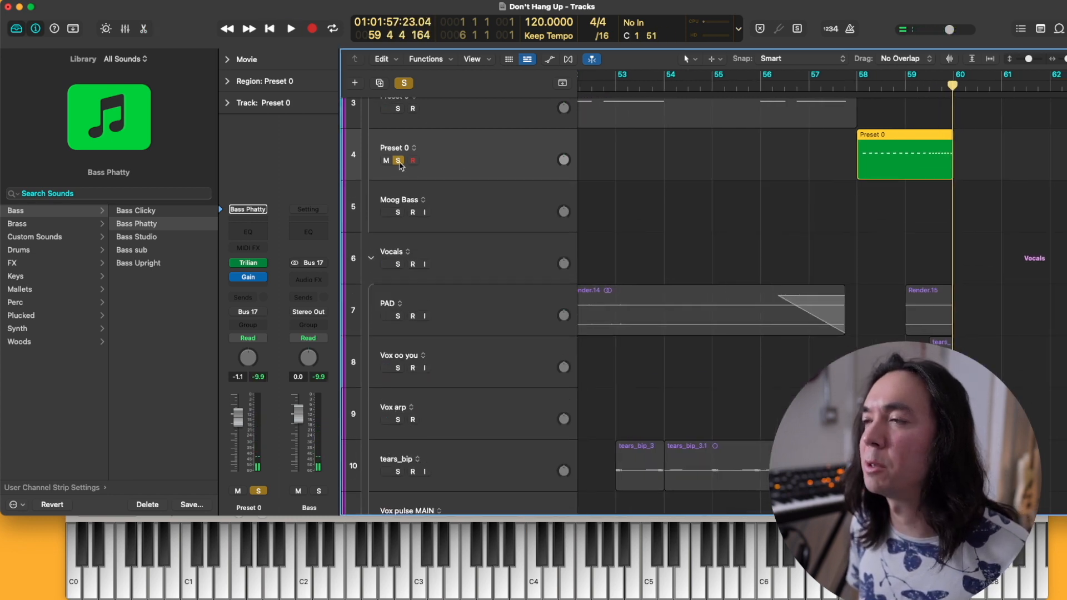
pyautogui.click(398, 161)
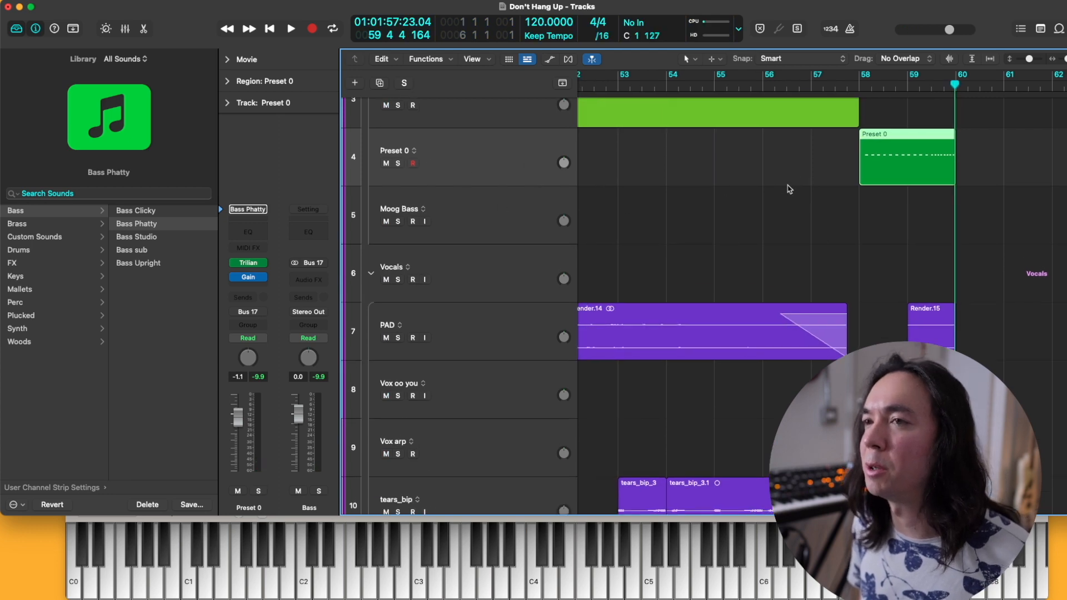
# Draw a volume automation rise on the second Preset 0 track from -10.0 dB at bar 58 to -1.1 dB at bar 60
pyautogui.press('a')
pyautogui.press('a')
pyautogui.press('a')
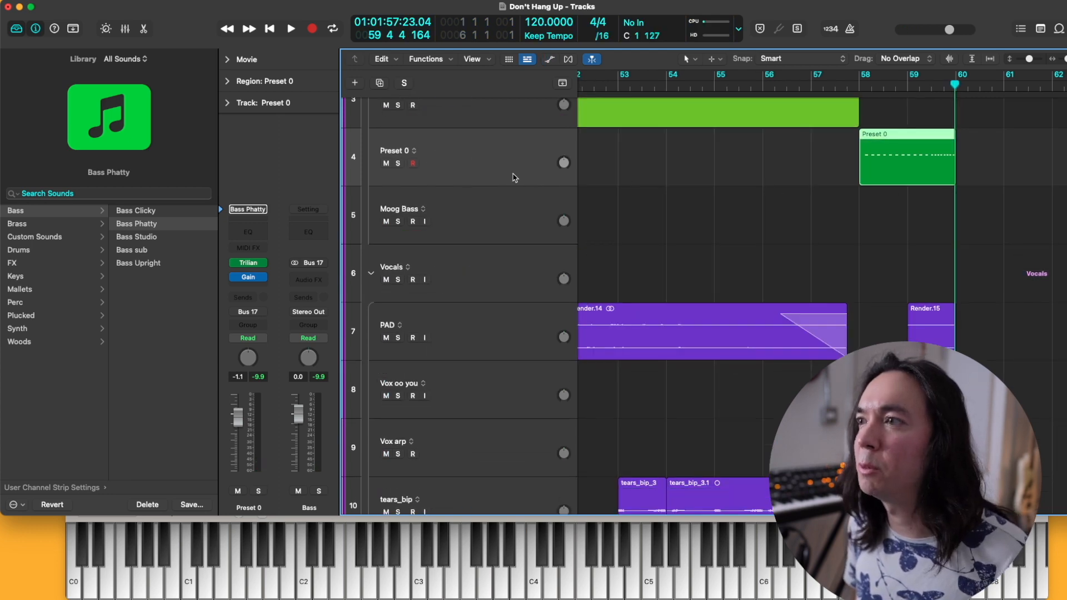
pyautogui.click(955, 157)
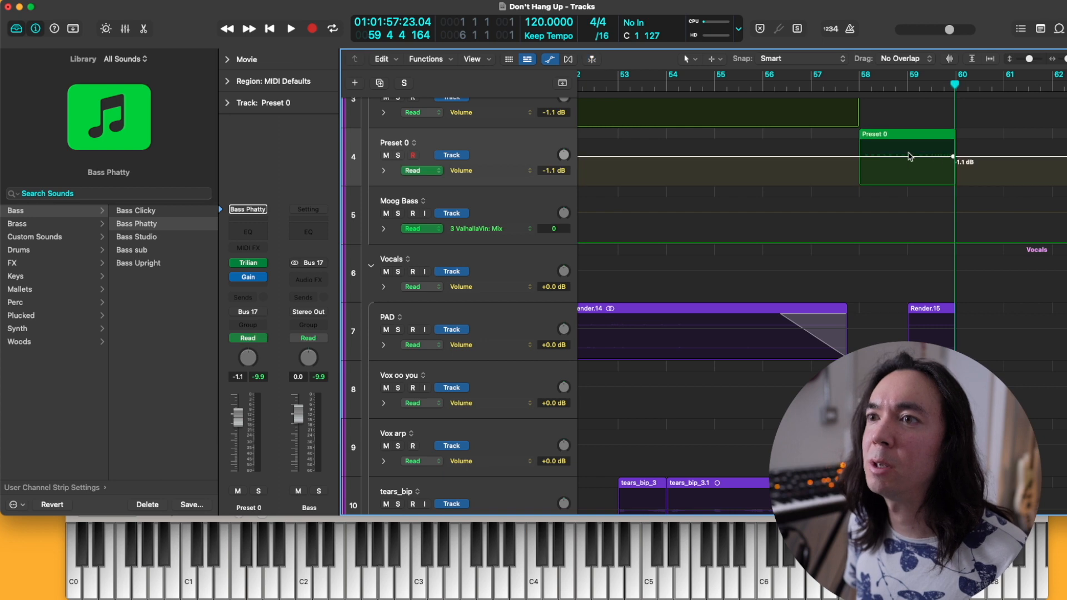
pyautogui.moveTo(862, 159); pyautogui.dragTo(862, 168)
pyautogui.press('space')
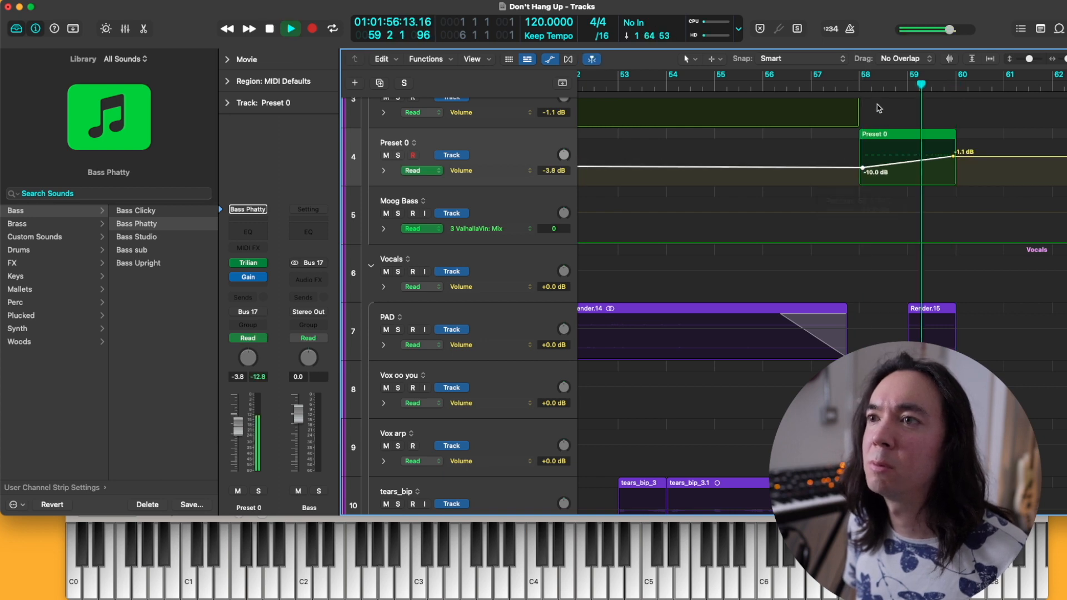
# Replay the build-up, slightly raise the volume automation point at bar 58 and hide the automation
pyautogui.click(854, 85)
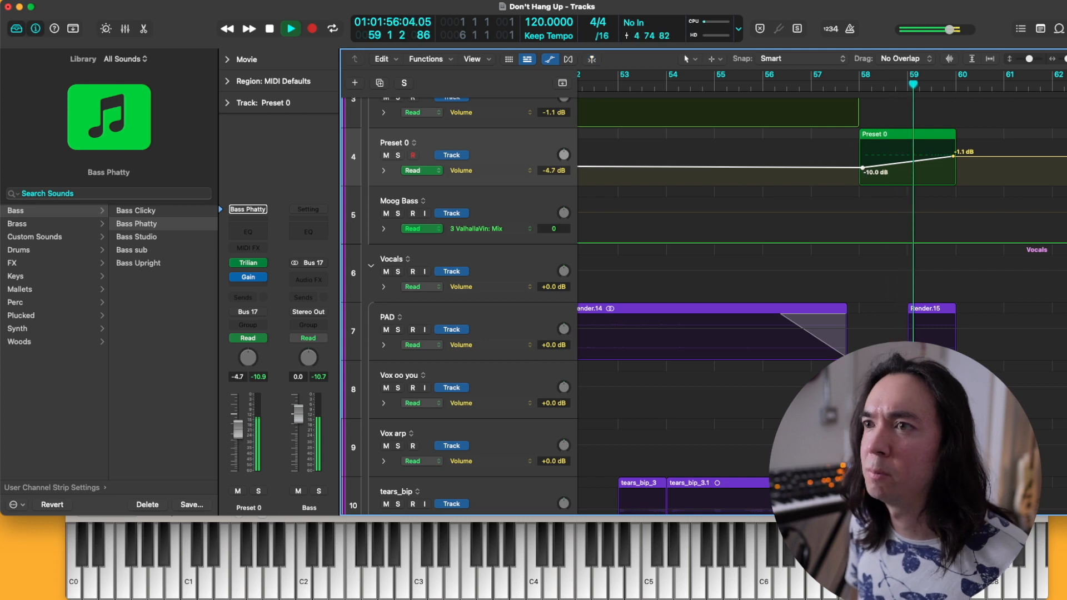
pyautogui.moveTo(862, 167); pyautogui.dragTo(864, 165)
pyautogui.press('a')
pyautogui.press('space')
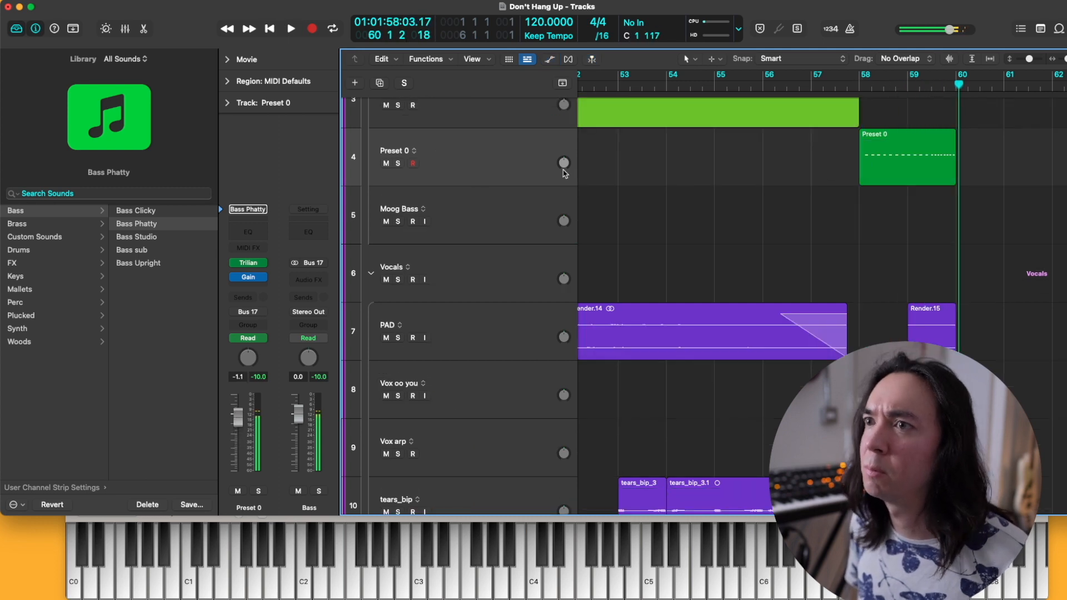
# Open the second Preset 0 region in the Piano Roll and audition it with its Trilian instrument window open
pyautogui.click(494, 165)
pyautogui.doubleClick(881, 170)
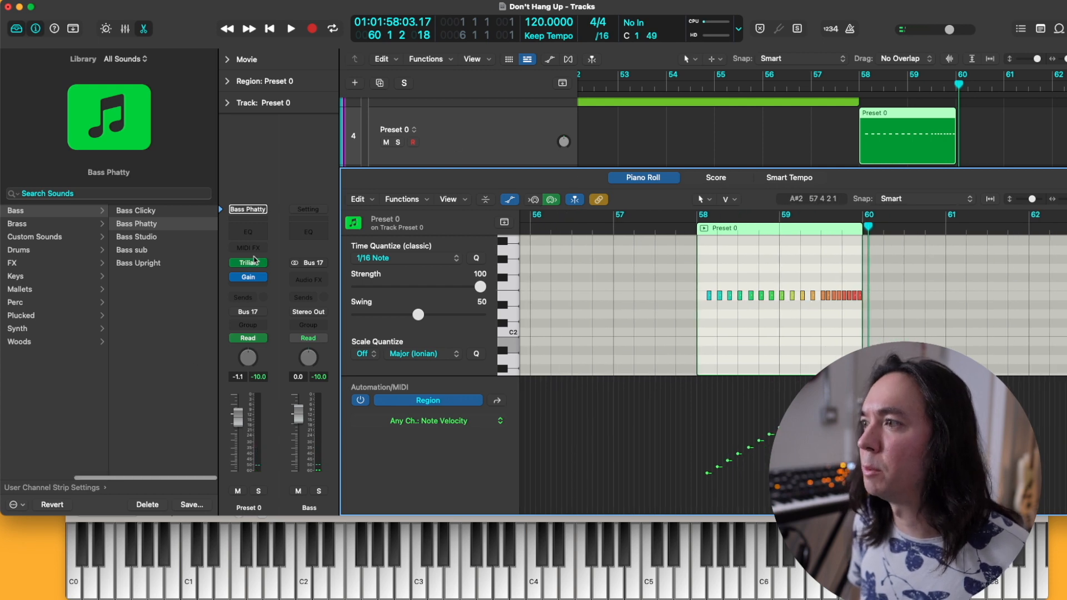
pyautogui.click(255, 262)
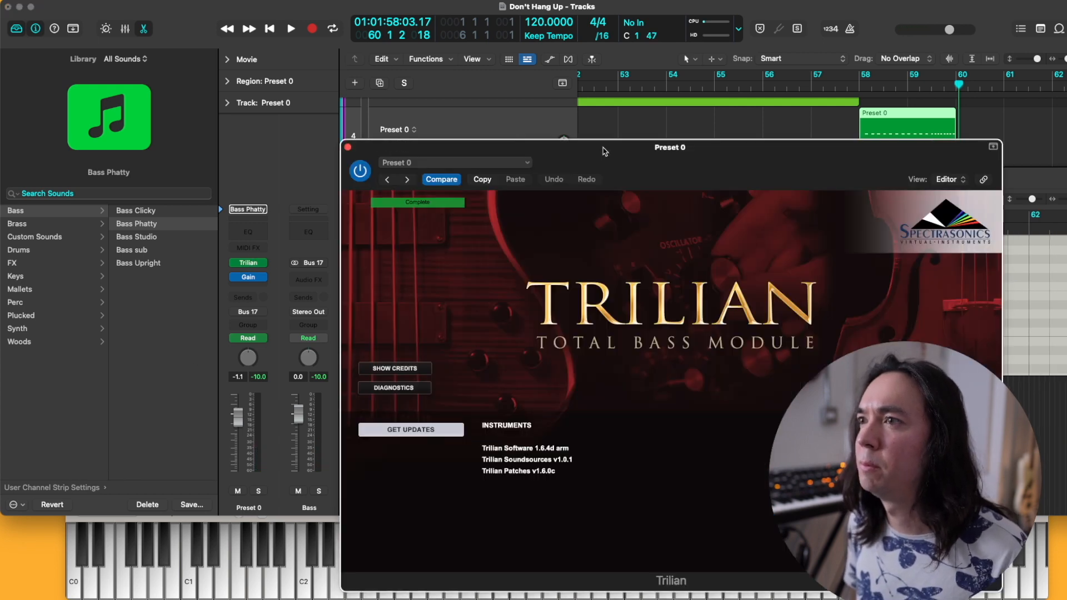
pyautogui.press('space')
pyautogui.press('space')
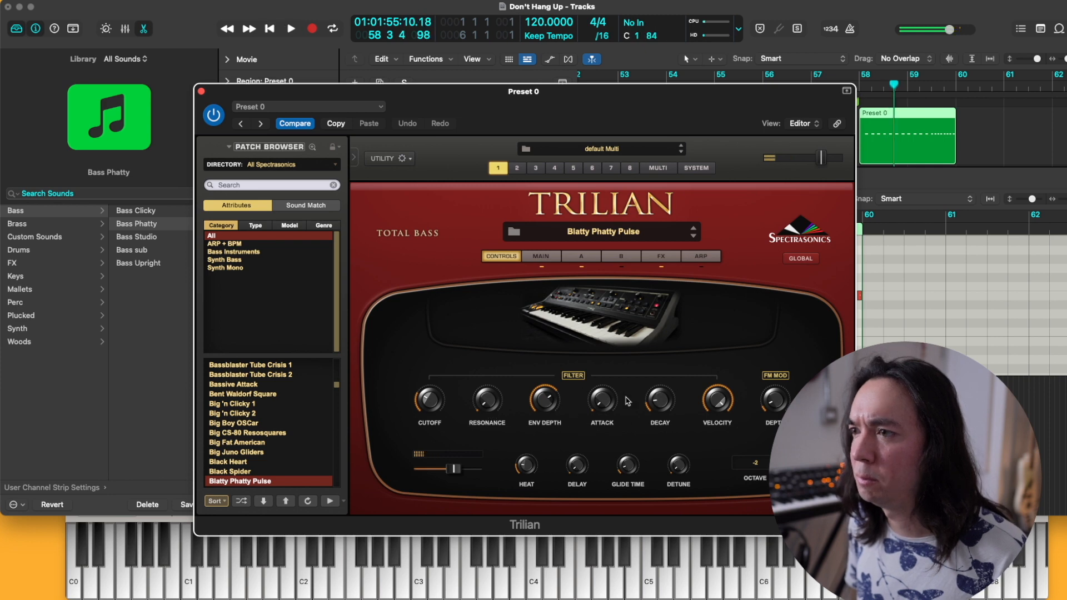
# Shorten the amp envelope release of layer A in Trilian while the bass build-up plays
pyautogui.click(578, 258)
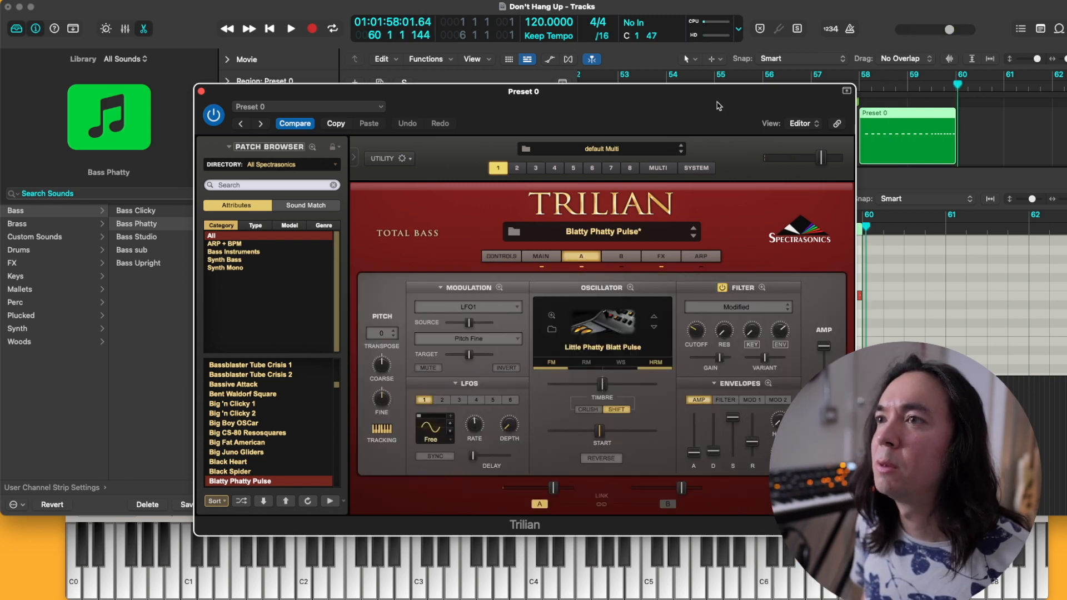
pyautogui.moveTo(719, 106); pyautogui.dragTo(676, 94)
pyautogui.press('space')
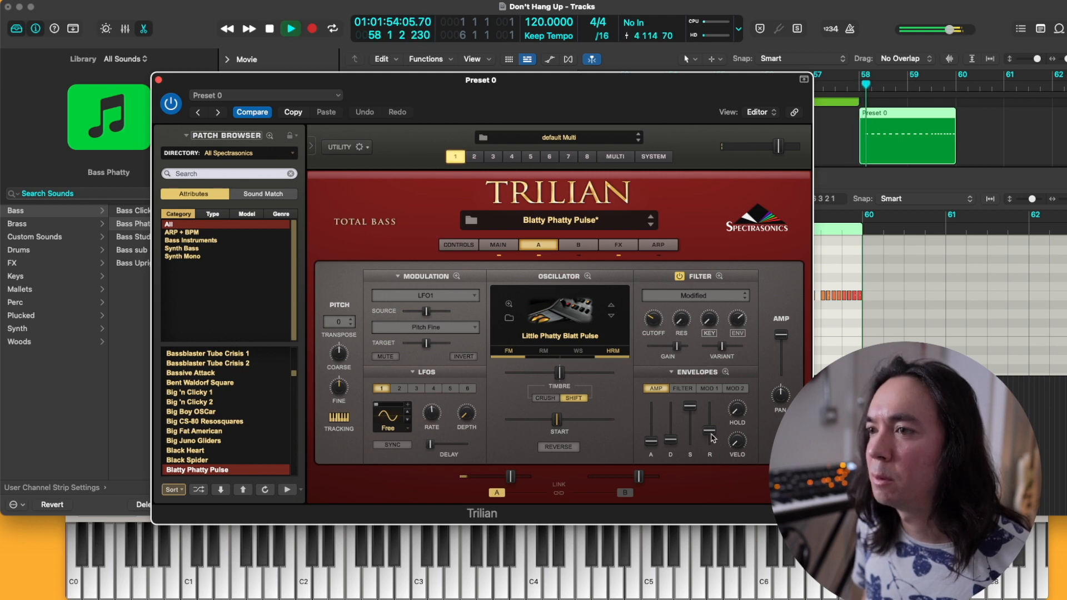
pyautogui.moveTo(712, 438); pyautogui.dragTo(711, 445)
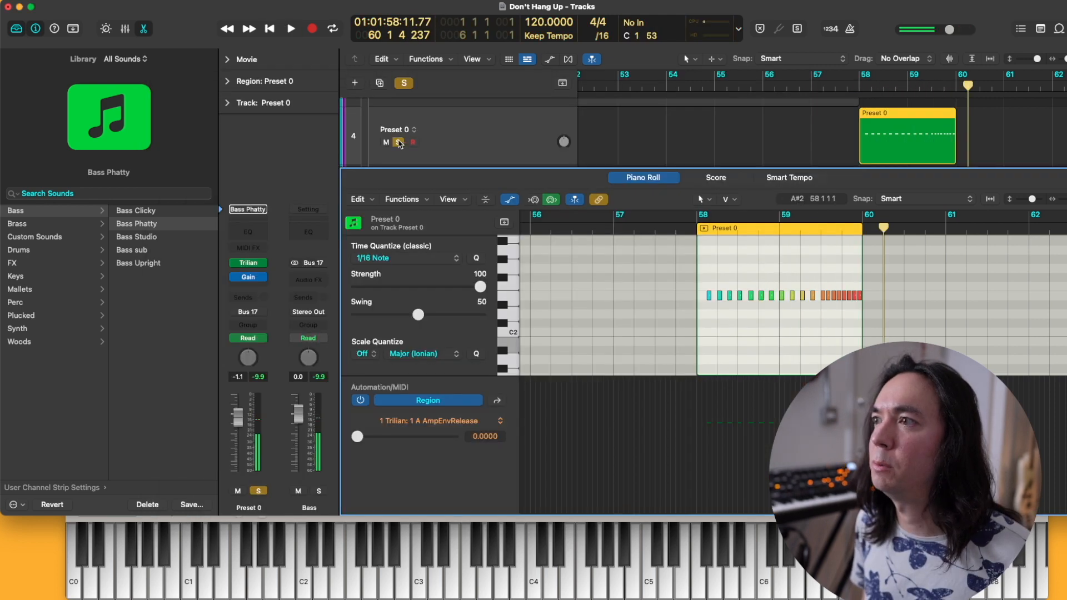
# Unsolo the second Preset 0 track and play the build-up in the full mix with the Piano Roll closed
pyautogui.click(399, 143)
pyautogui.press('space')
pyautogui.press('e')
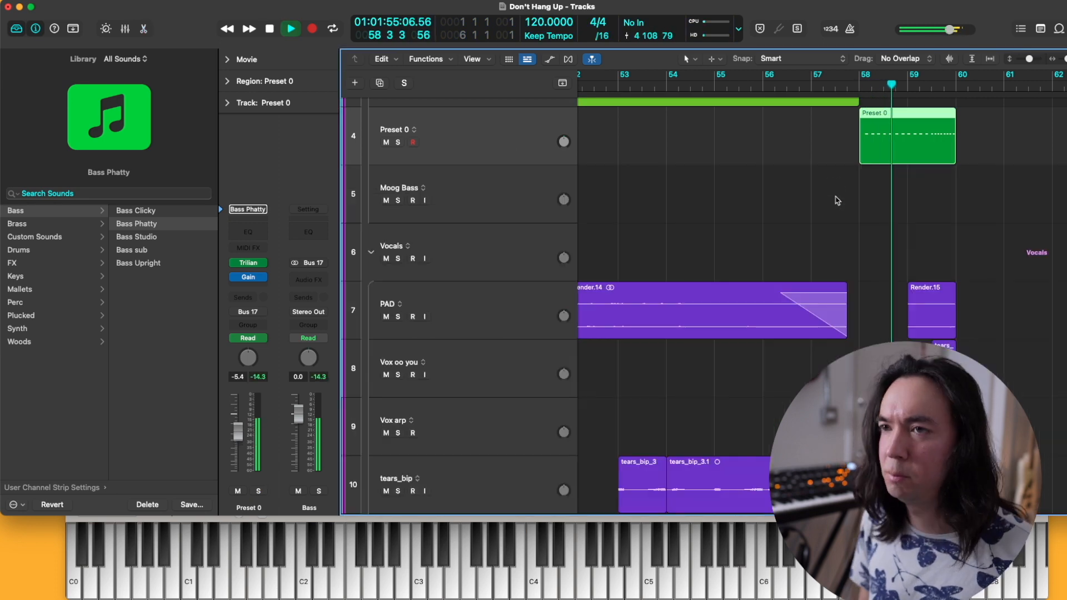
# Listen to the bass build-up in context past bar 60 with the wider arrangement in view
pyautogui.press('super+Up')
pyautogui.press('super+Up')
pyautogui.press('super+Up')
pyautogui.press('super+Up')
pyautogui.press('super+Up')
pyautogui.press('super+Left')
pyautogui.press('super+Left')
pyautogui.press('super+Left')
pyautogui.press('super+Left')
pyautogui.press('super+Up')
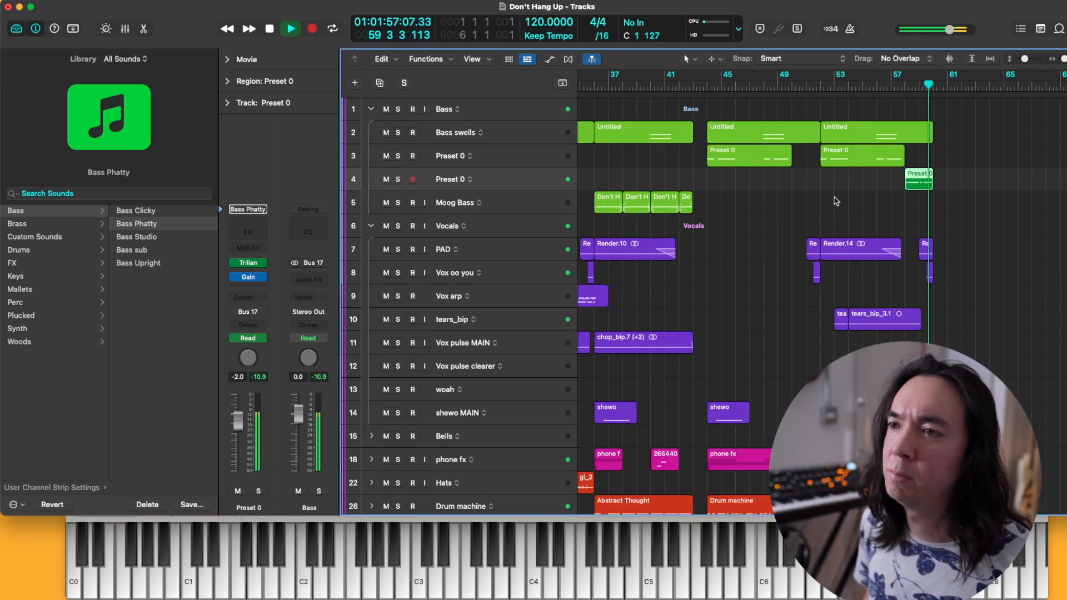
pyautogui.press('super+Left')
pyautogui.press('super+Left')
pyautogui.press('super+Up')
pyautogui.press('super+Up')
pyautogui.press('super+Right')
pyautogui.press('super+Right')
pyautogui.hscroll(1, 836, 201)
pyautogui.press('space')
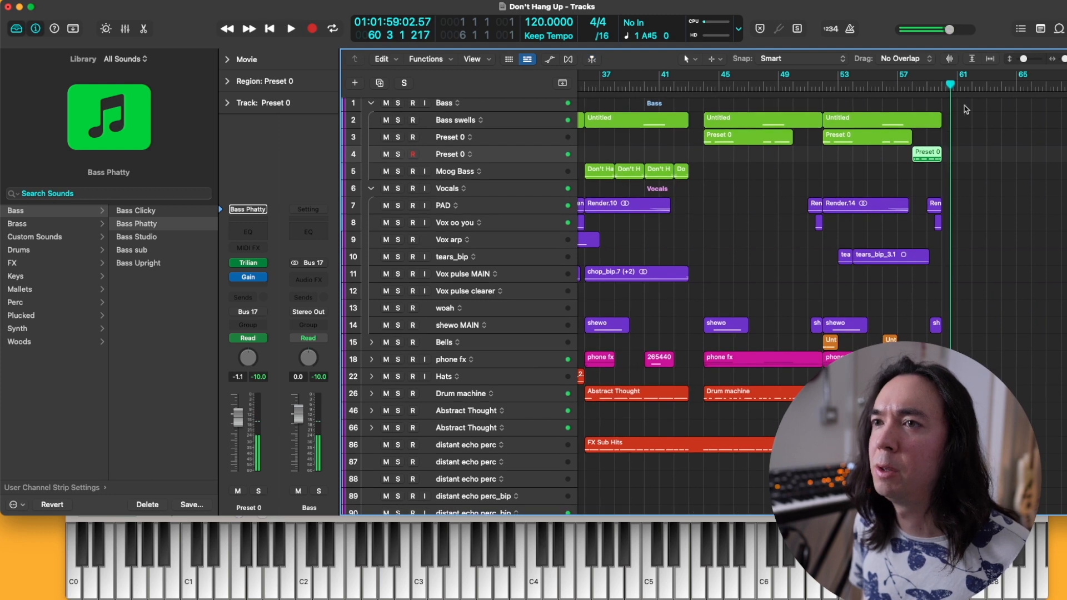
# Replay the transition from the middle of bar 59 to bar 60 and examine the percussion, flute and audio tracks
pyautogui.click(934, 87)
pyautogui.press('super+Right')
pyautogui.press('super+Right')
pyautogui.press('super+Right')
pyautogui.press('super+Right')
pyautogui.press('super+Right')
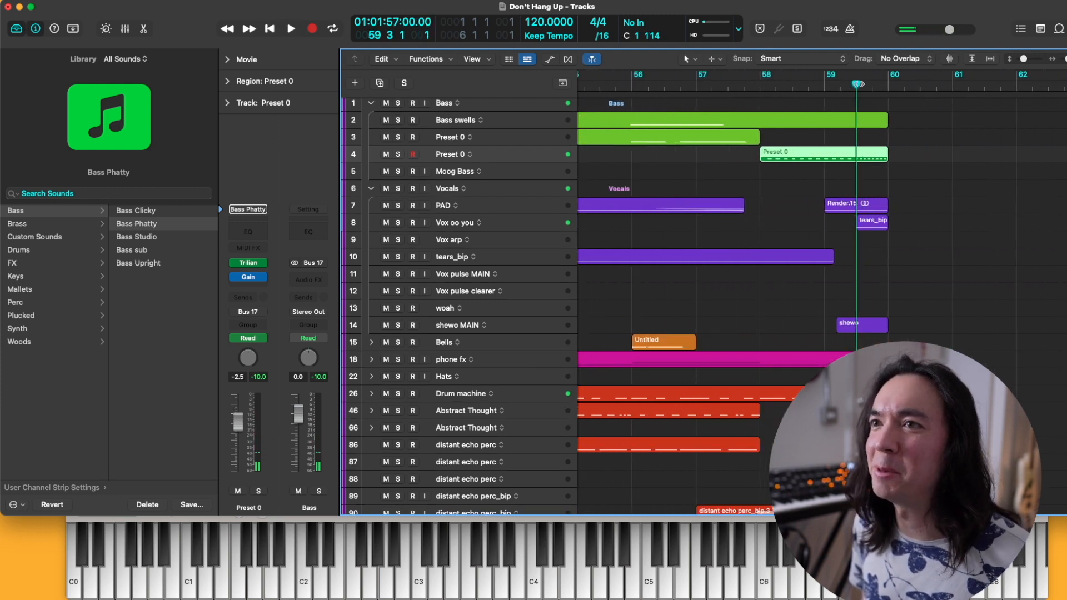
pyautogui.press('space')
pyautogui.scroll(-7, 900, 163)
pyautogui.press('super+Right')
pyautogui.press('super+Right')
pyautogui.press('super+Right')
pyautogui.press('space')
pyautogui.scroll(-5, 900, 163)
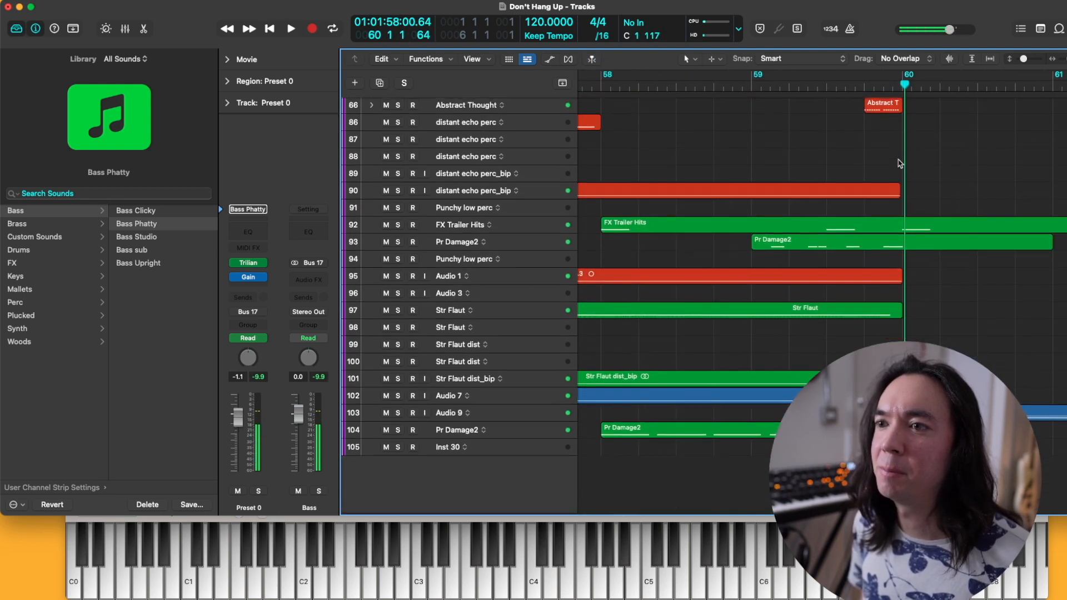
# Split the FX Trailer Hits region at bar 60 and mute the part after it
pyautogui.press('super+Right')
pyautogui.press('super+Right')
pyautogui.press('super+Right')
pyautogui.press('super+Right')
pyautogui.press('super+Left')
pyautogui.press('super+Left')
pyautogui.press('super+Left')
pyautogui.hscroll(4, 847, 250)
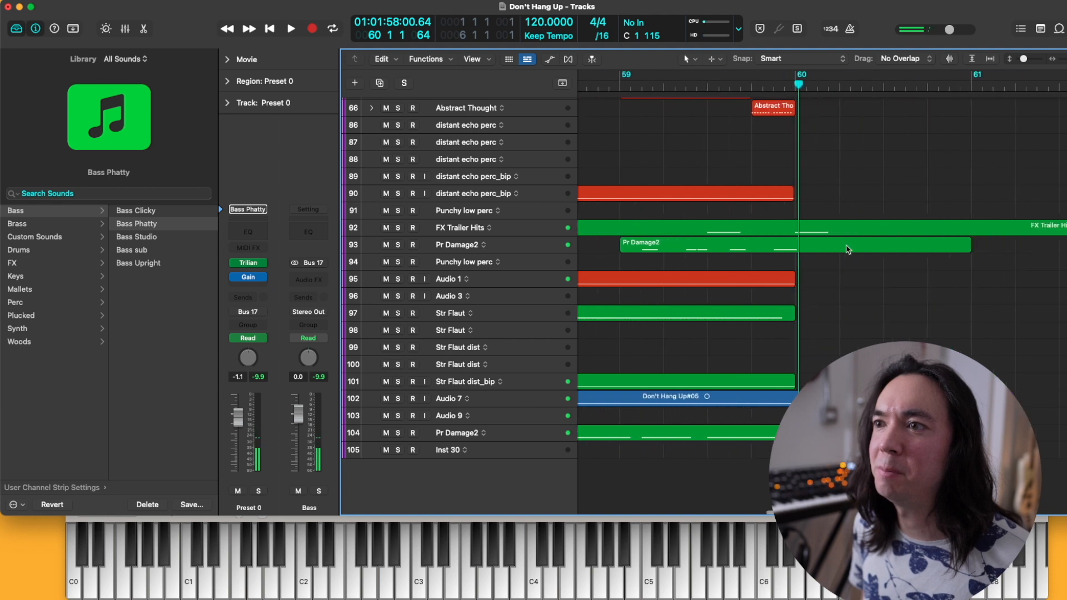
pyautogui.click(787, 229)
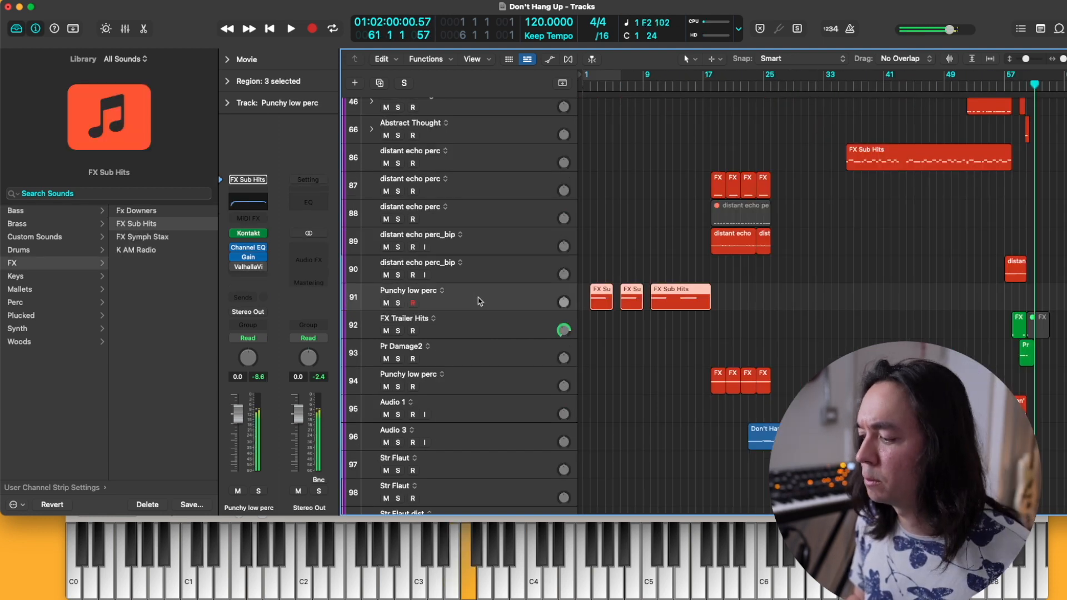
# Capture a played low percussion part from bar 60 on the Punchy low perc track
pyautogui.hscroll(10, 480, 301)
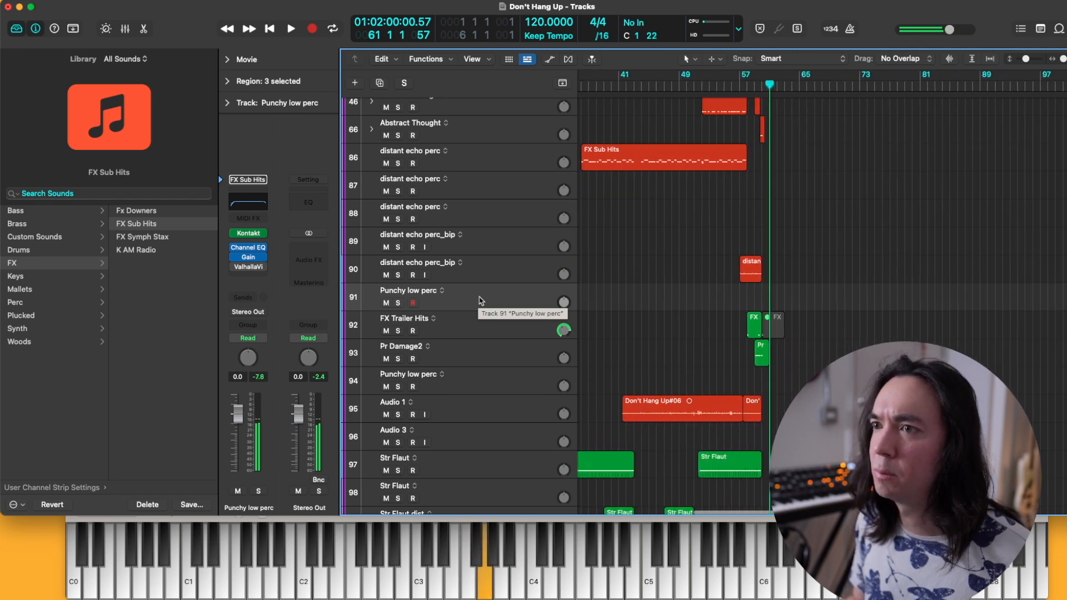
pyautogui.press('space')
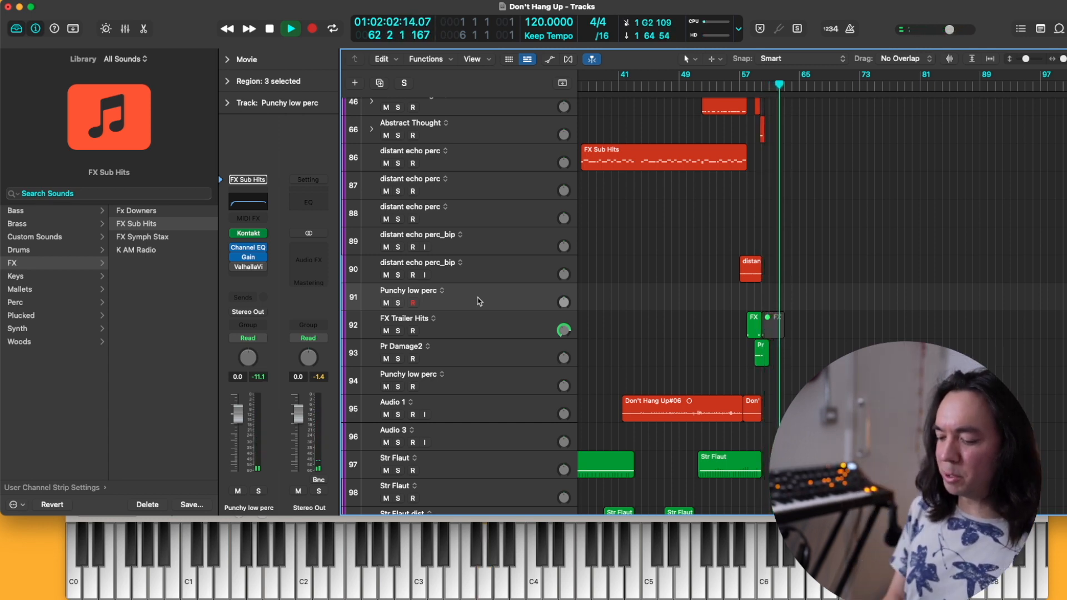
pyautogui.hotkey('shift', 'r')
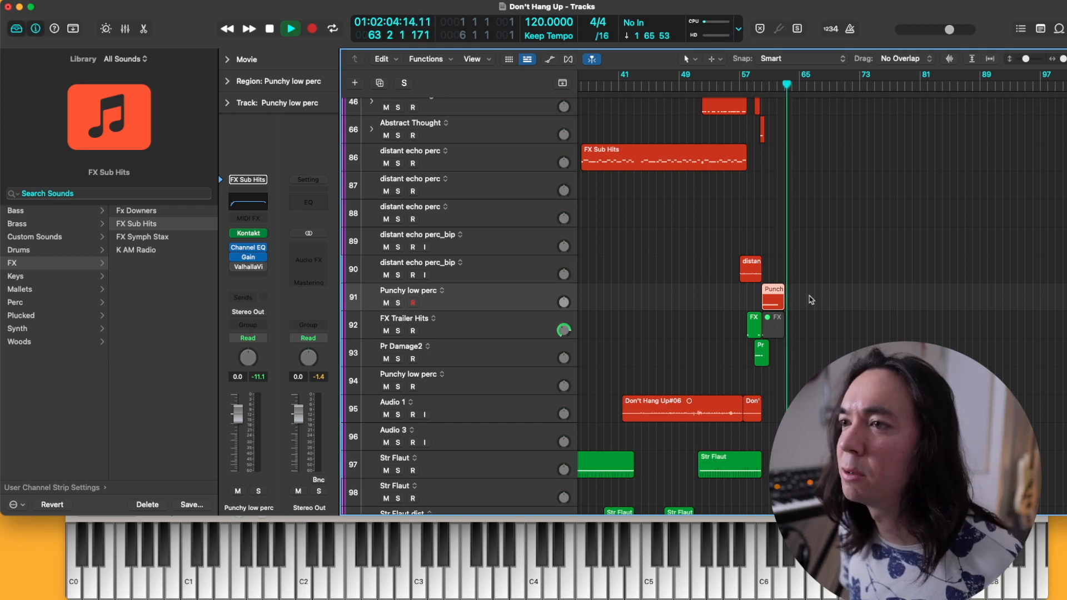
pyautogui.press('space')
# Open the Punchy low perc track's Kontakt instrument and slightly lower the Tune of the sub hit
pyautogui.click(249, 232)
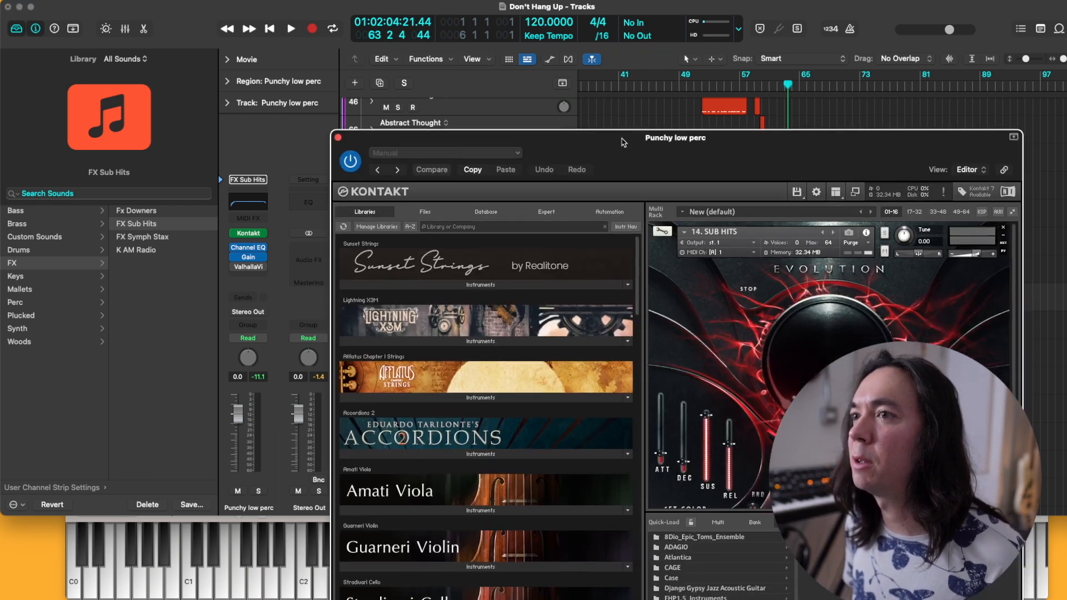
pyautogui.moveTo(759, 142); pyautogui.dragTo(535, 19)
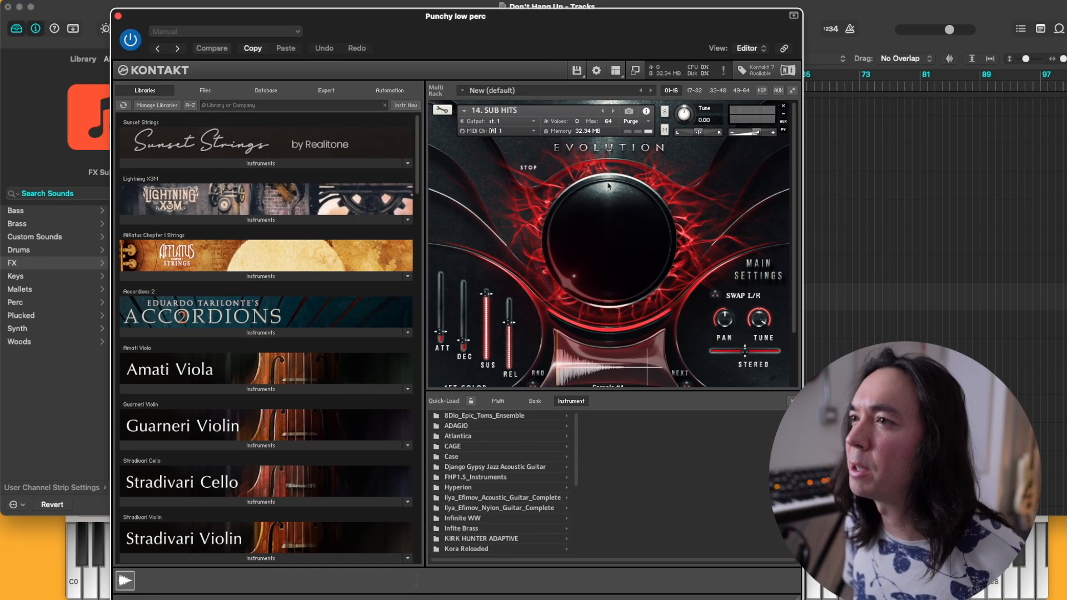
pyautogui.scroll(-3, 726, 262)
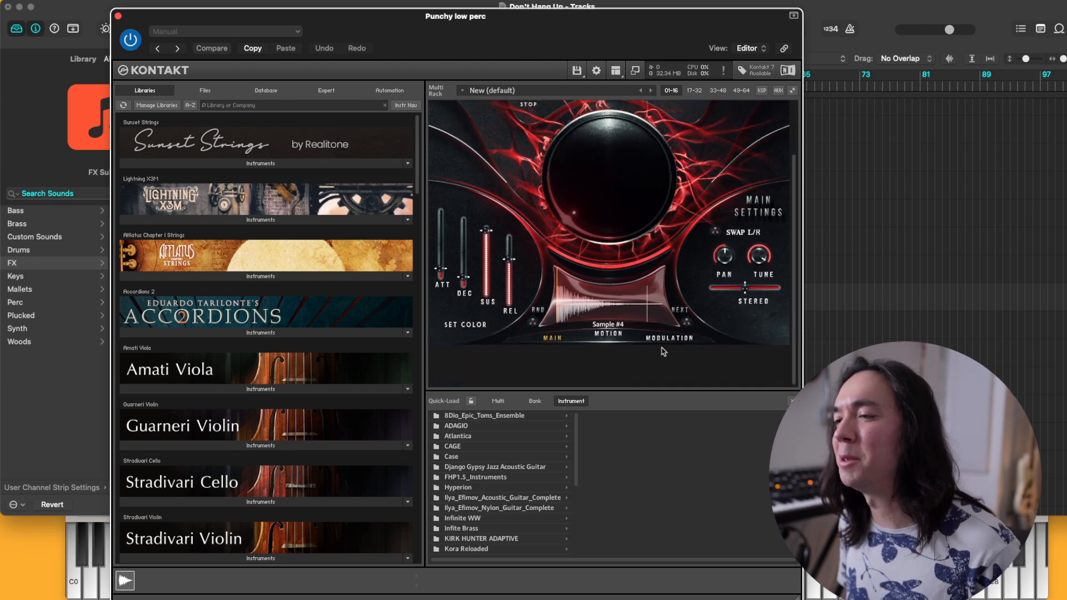
pyautogui.scroll(3, 696, 284)
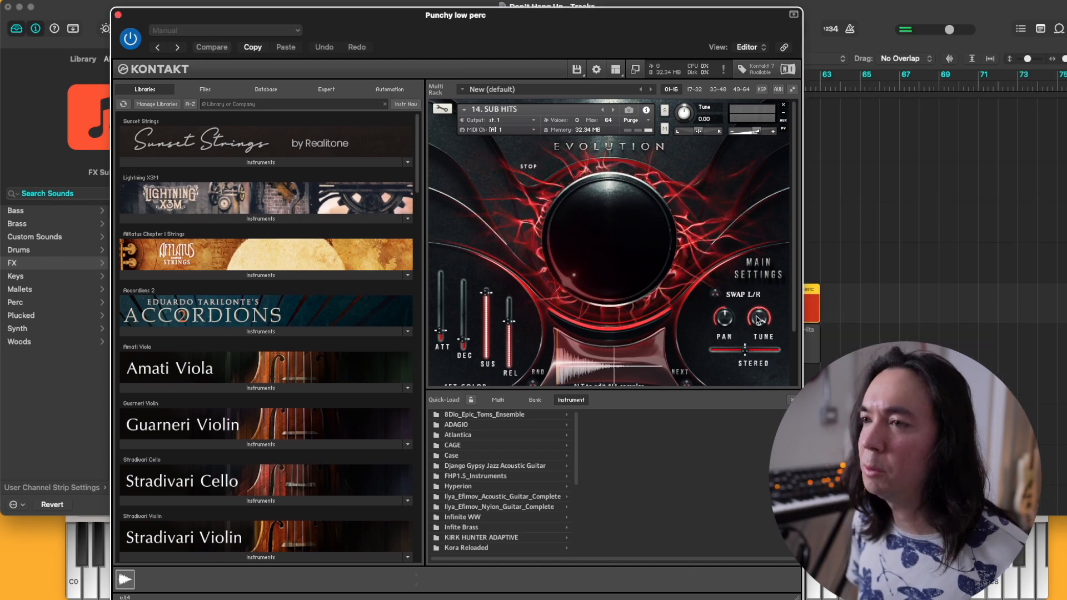
pyautogui.moveTo(758, 321); pyautogui.dragTo(757, 330)
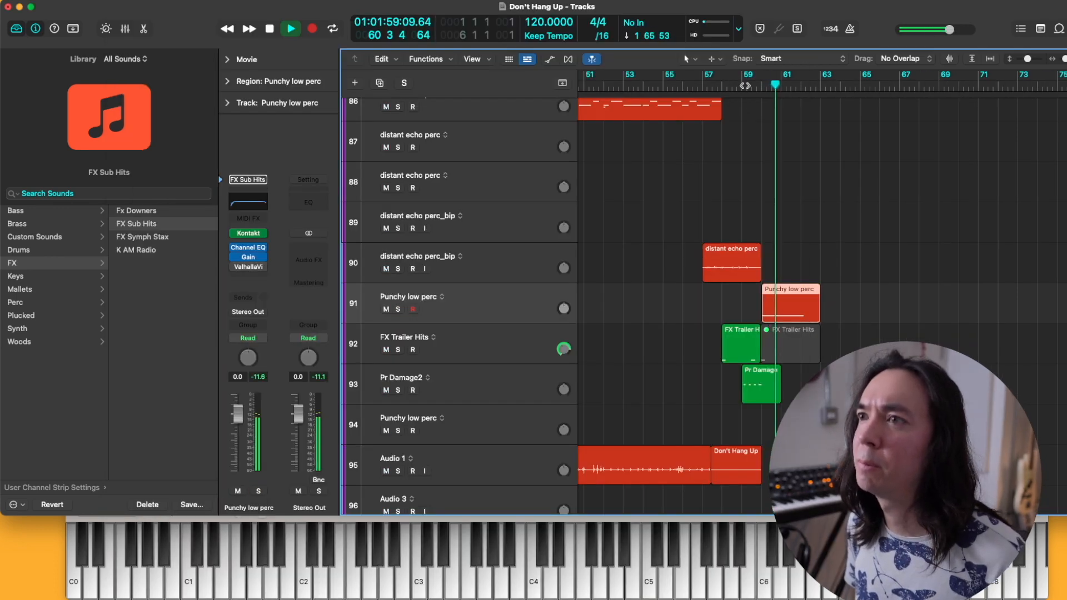
# Replay the transition from around bar 59 to hear the retuned sub hit at bar 60
pyautogui.click(744, 85)
pyautogui.press('super+Up')
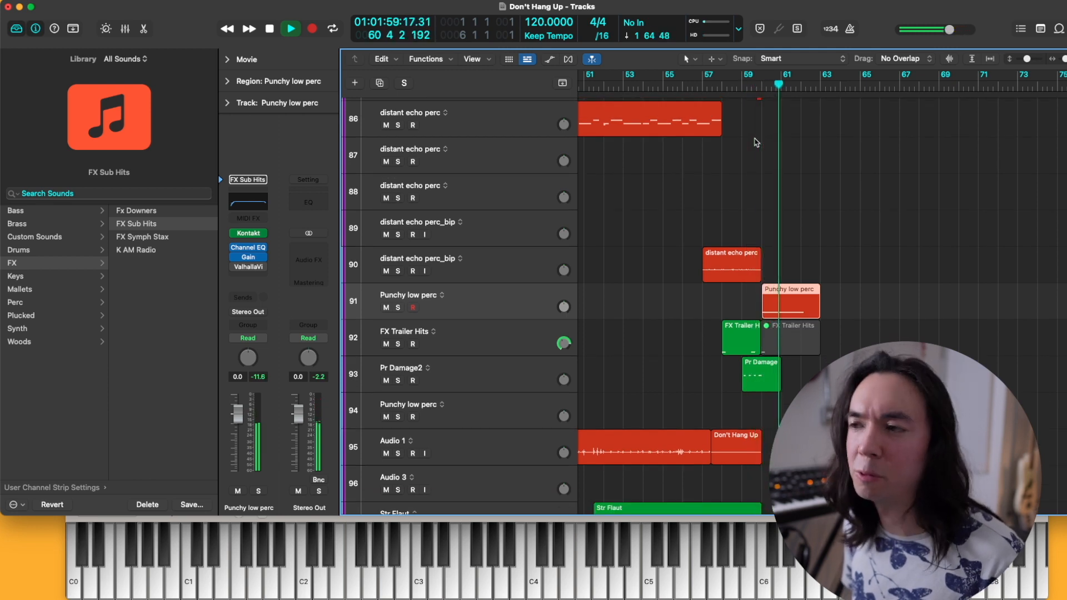
pyautogui.click(751, 85)
pyautogui.press('super+Up')
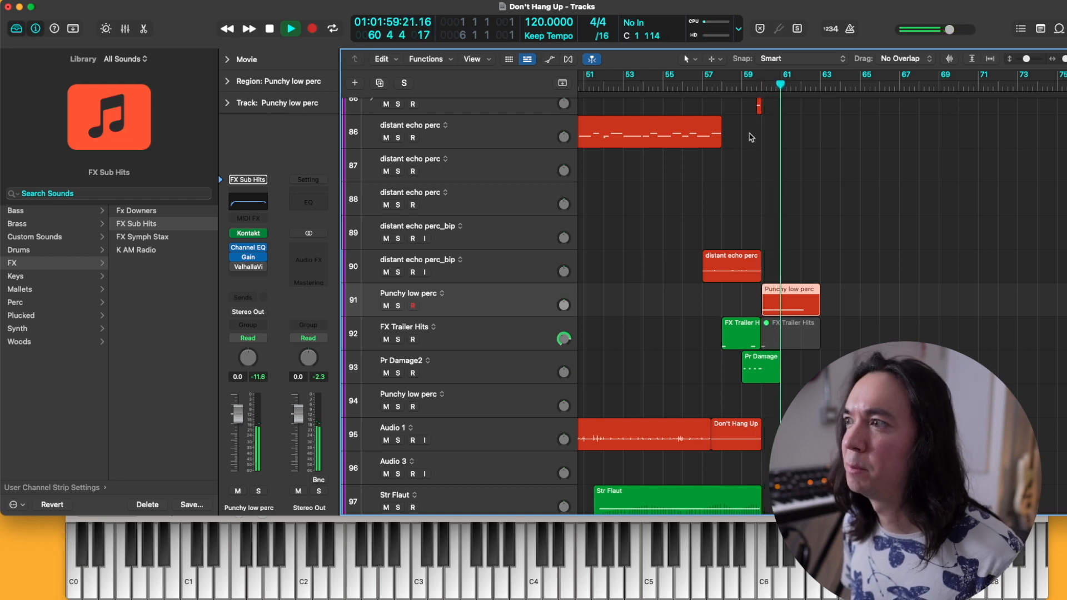
# Play the arrangement from around bar 51 with the full range of percussion, audio and flute tracks in view
pyautogui.press('space')
pyautogui.press('super+Left')
pyautogui.press('super+Left')
pyautogui.press('super+Up')
pyautogui.press('super+Up')
pyautogui.press('super+Up')
pyautogui.press('super+Up')
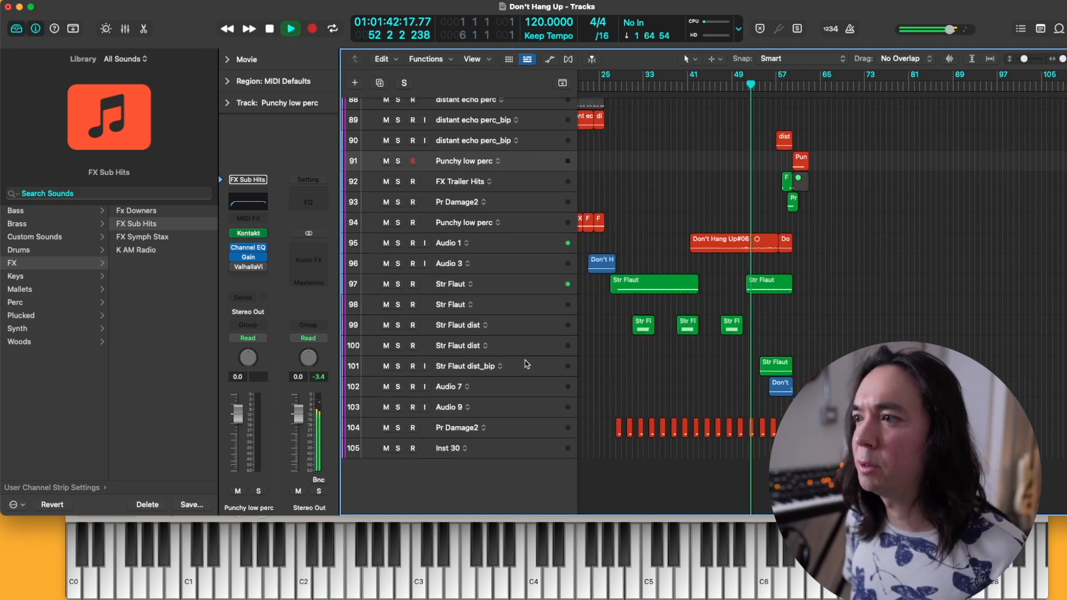
# Select the Str Flaut dist_bip track and listen to its swell leading up to bar 60
pyautogui.click(568, 349)
pyautogui.press('super+Down')
pyautogui.press('super+Down')
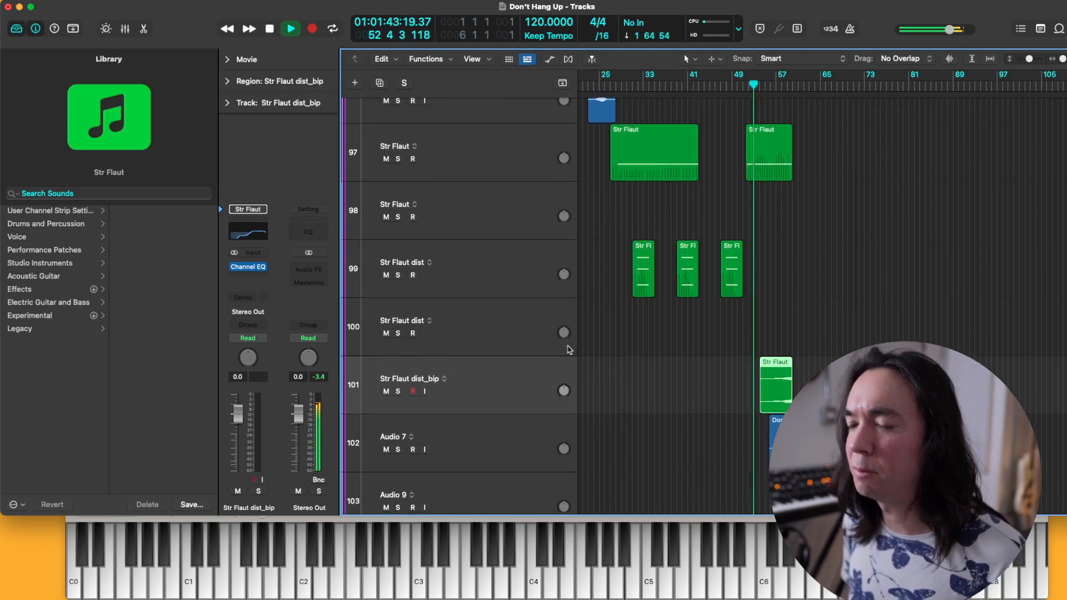
pyautogui.press('super+Right')
pyautogui.press('super+Right')
pyautogui.press('super+Right')
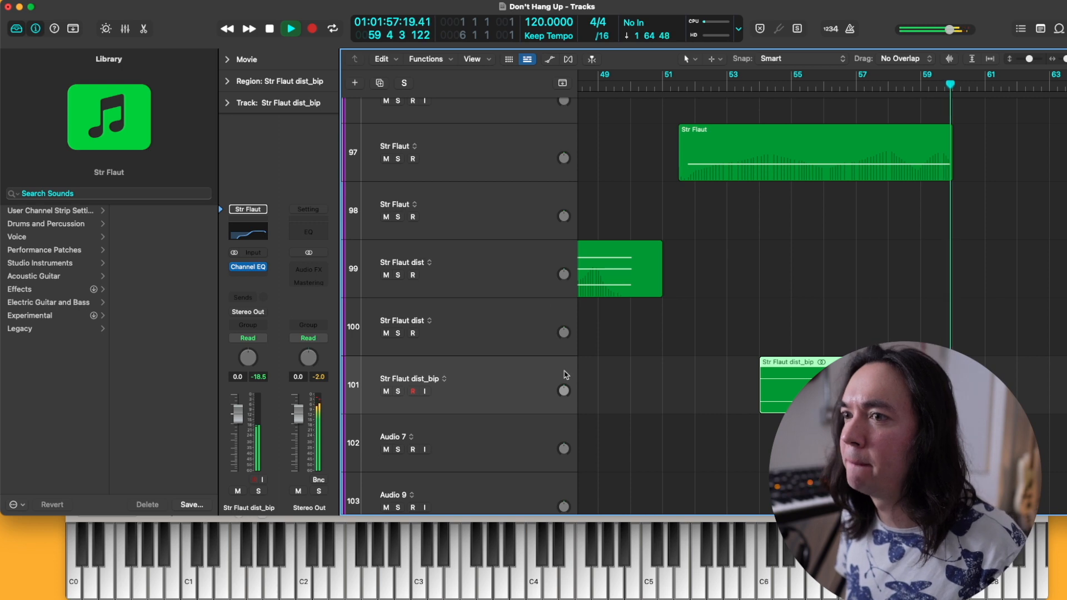
pyautogui.press('space')
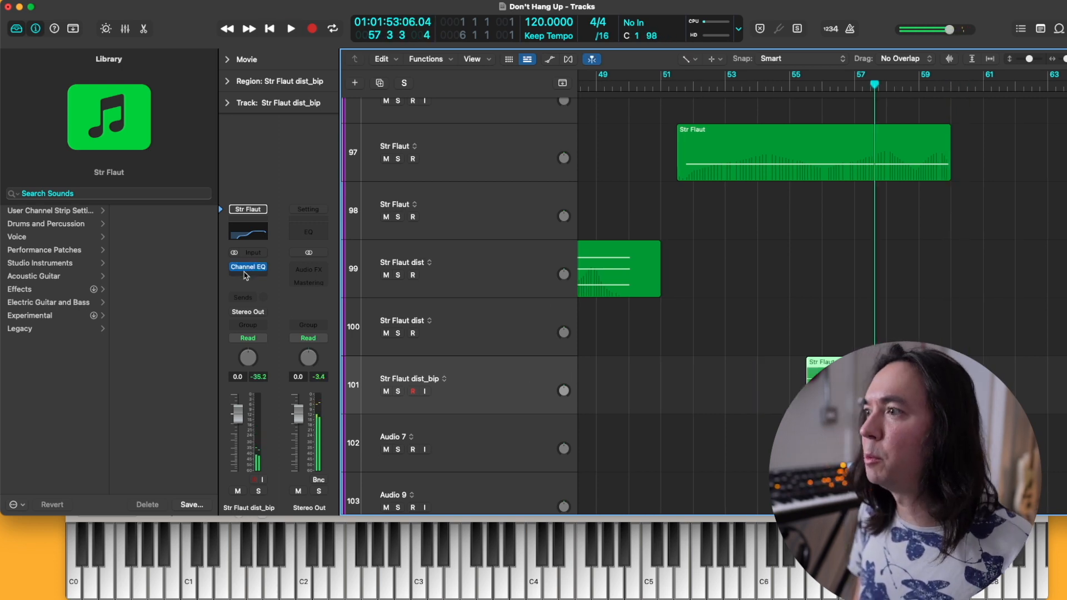
# Add a Tremolo to the soloed Str Flaut dist_bip track with a 2 Bars rate, 69% depth and 100% smoothing, then bypass it
pyautogui.click(245, 274)
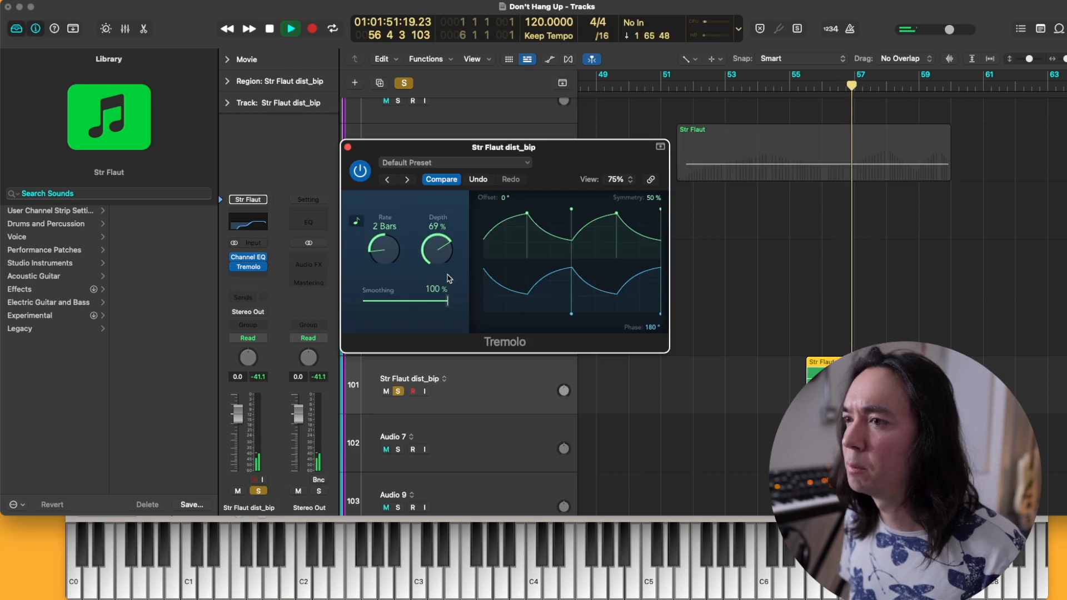
pyautogui.click(399, 392)
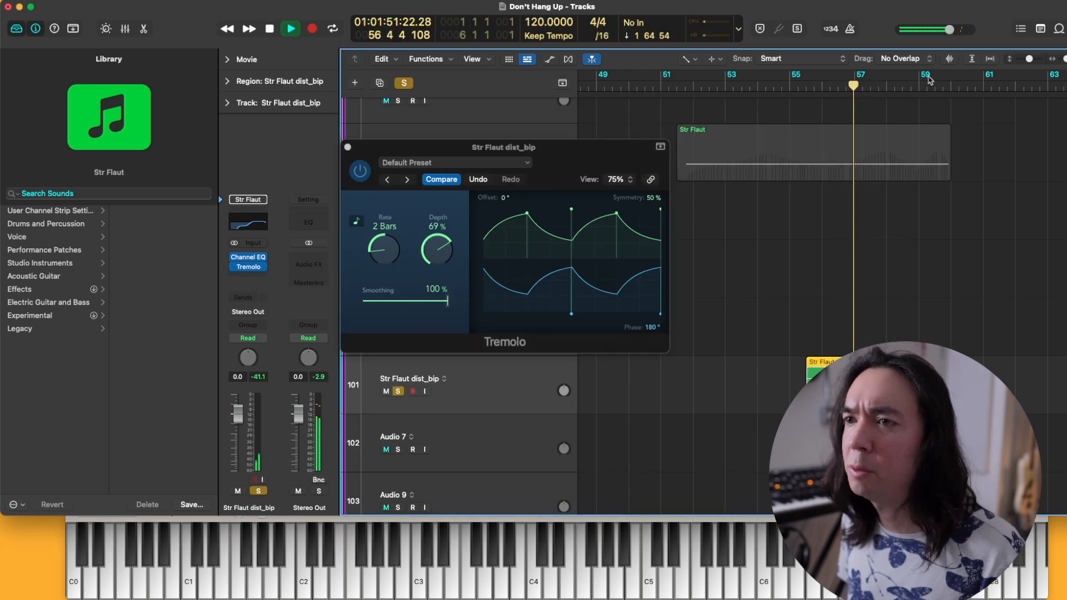
pyautogui.click(918, 84)
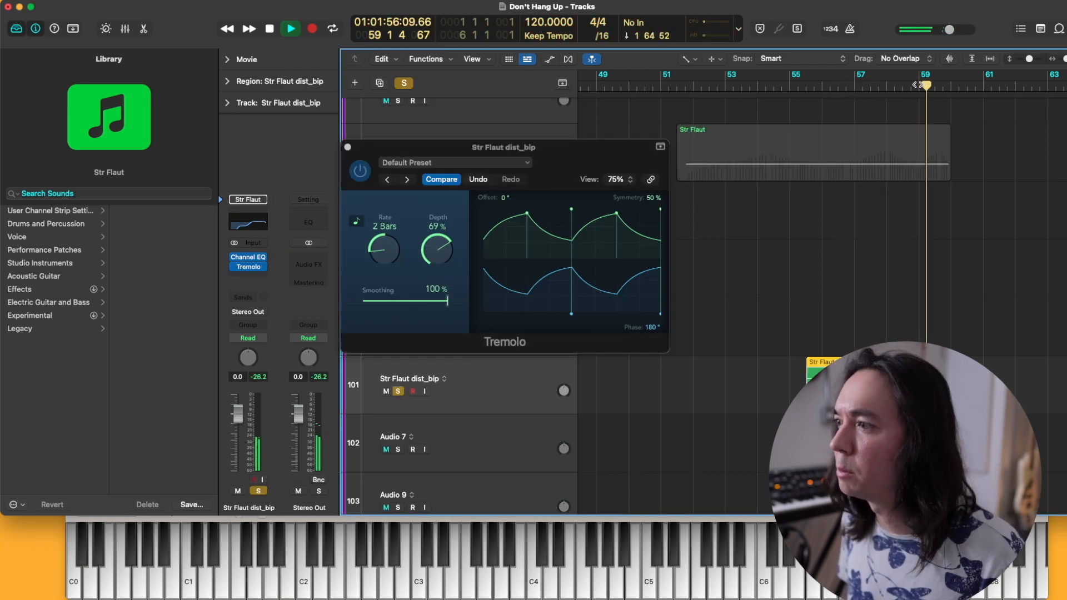
pyautogui.press('space')
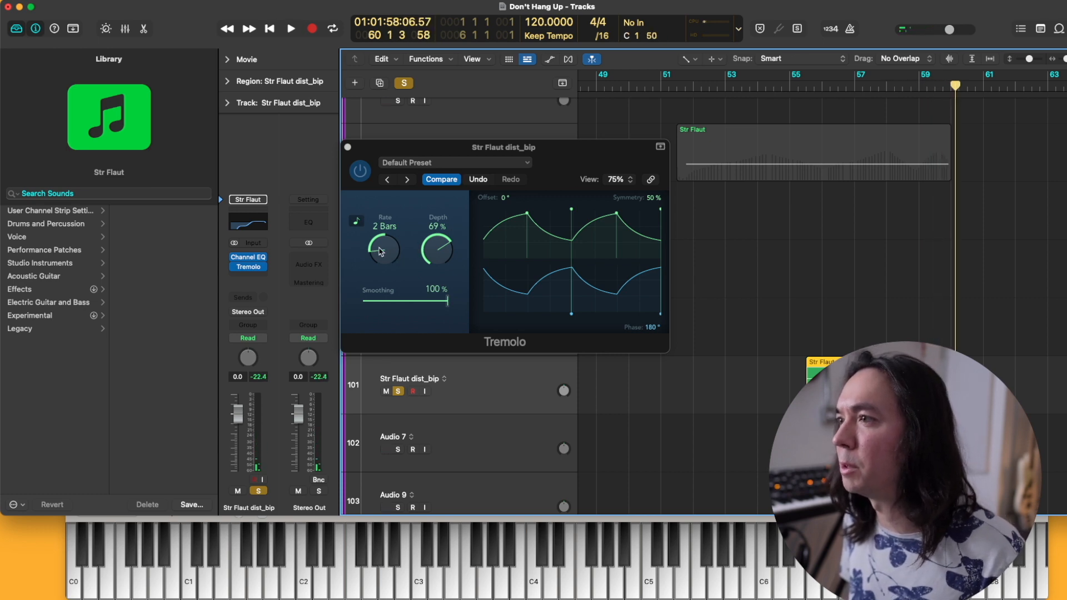
pyautogui.click(343, 205)
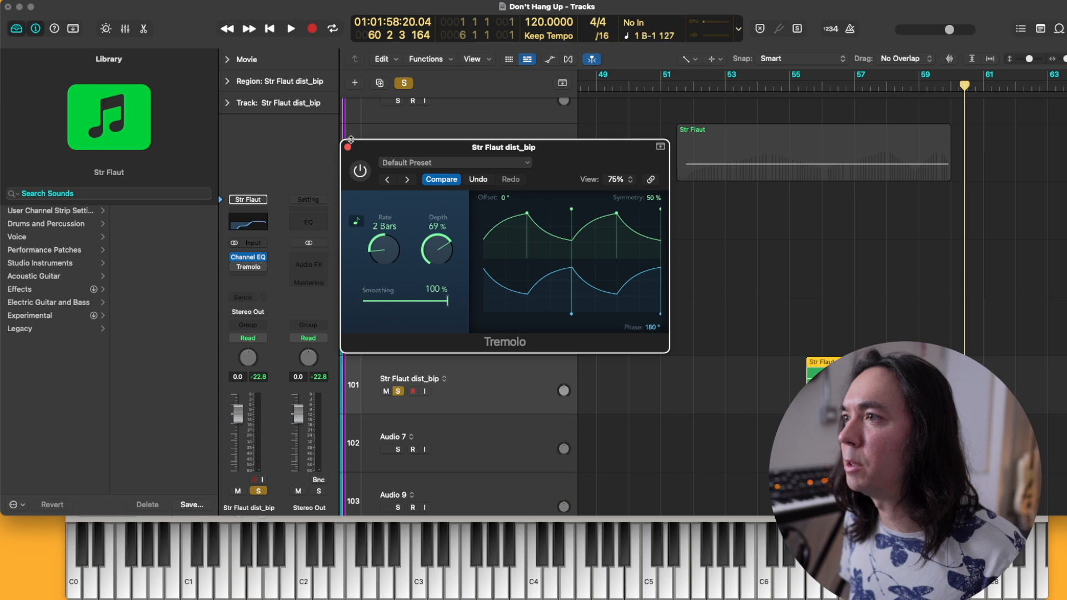
pyautogui.click(348, 146)
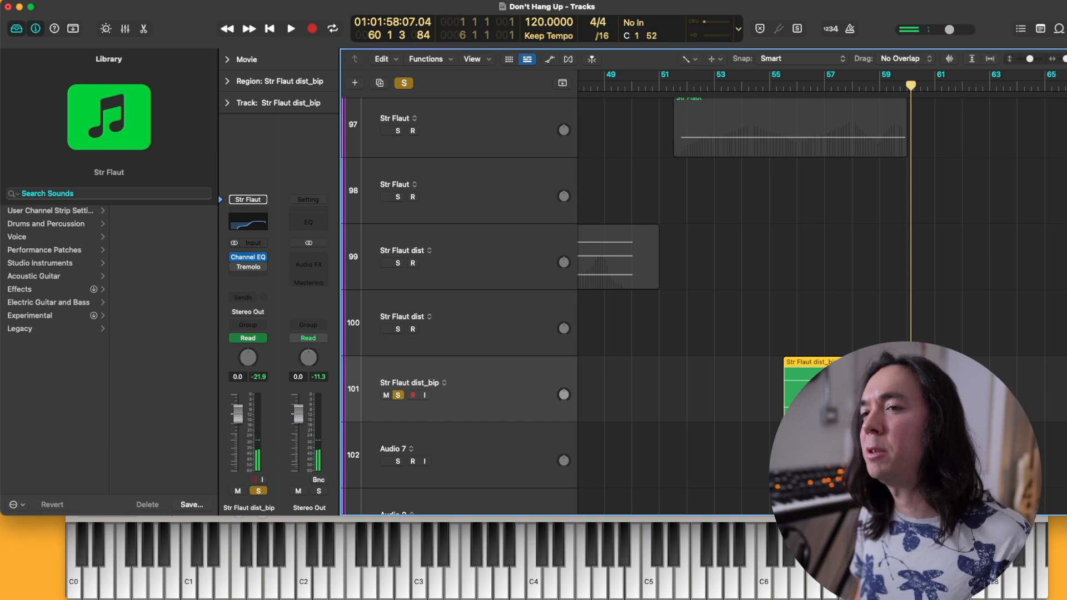
# Place the playhead at bar 58 beat 4 and replace the stereo Tremolo on Str Flaut dist_bip with its Dual Mono version
pyautogui.press('super+Right')
pyautogui.press('super+Right')
pyautogui.hscroll(3, 723, 300)
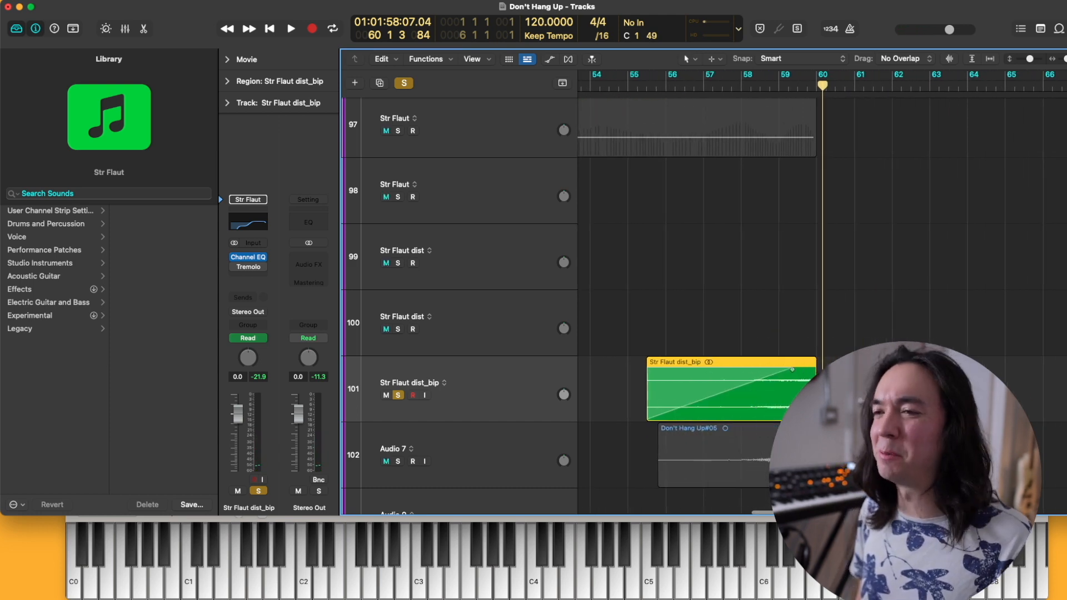
pyautogui.scroll(2, 723, 300)
pyautogui.scroll(1, 722, 300)
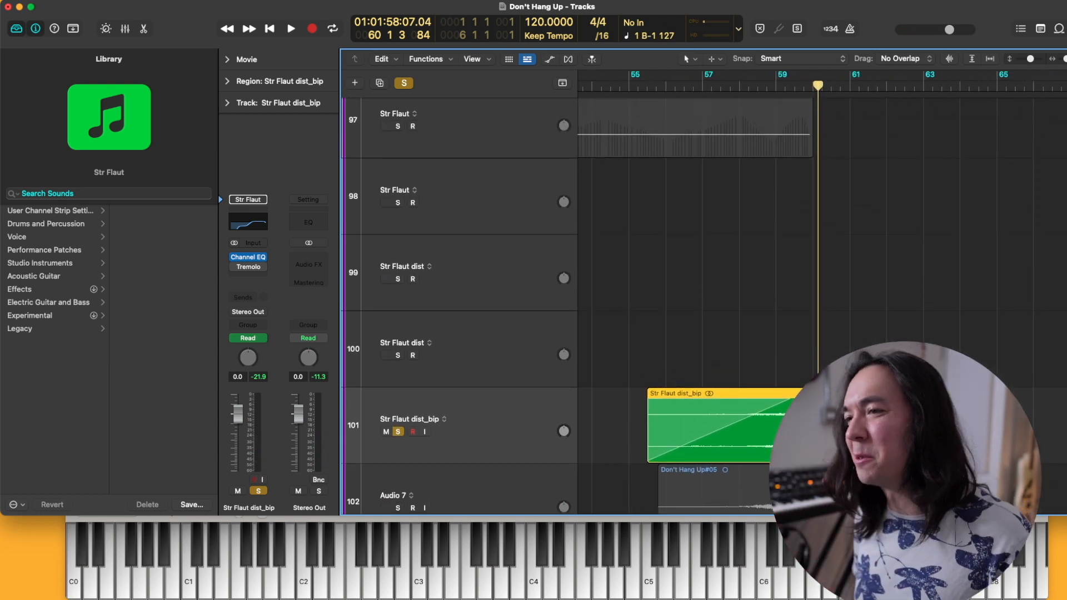
pyautogui.click(769, 89)
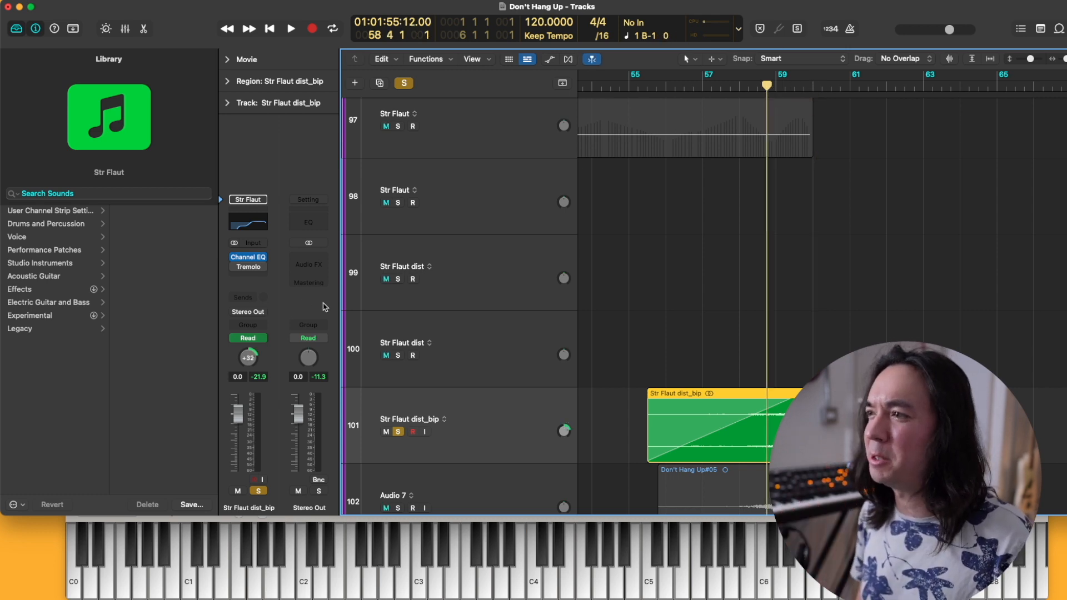
pyautogui.click(250, 267)
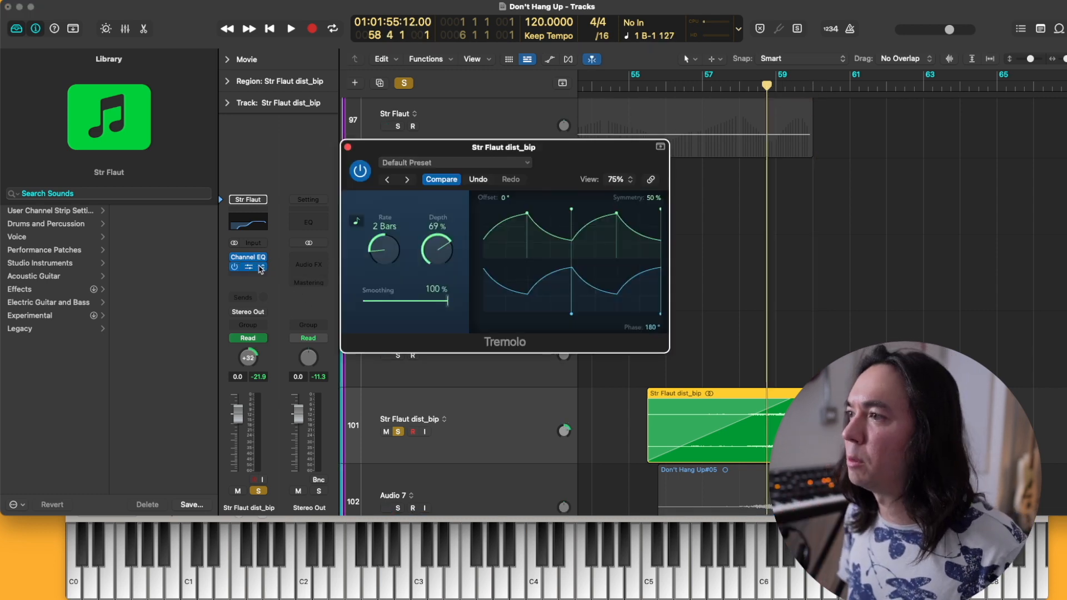
pyautogui.click(260, 270)
pyautogui.moveTo(339, 306)
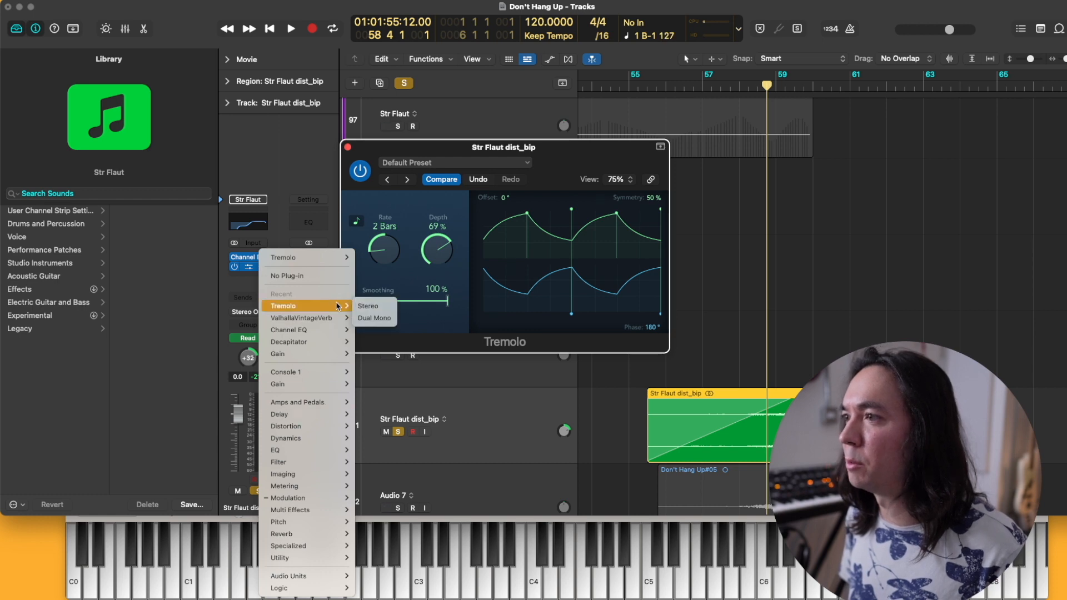
pyautogui.click(385, 304)
pyautogui.click(265, 272)
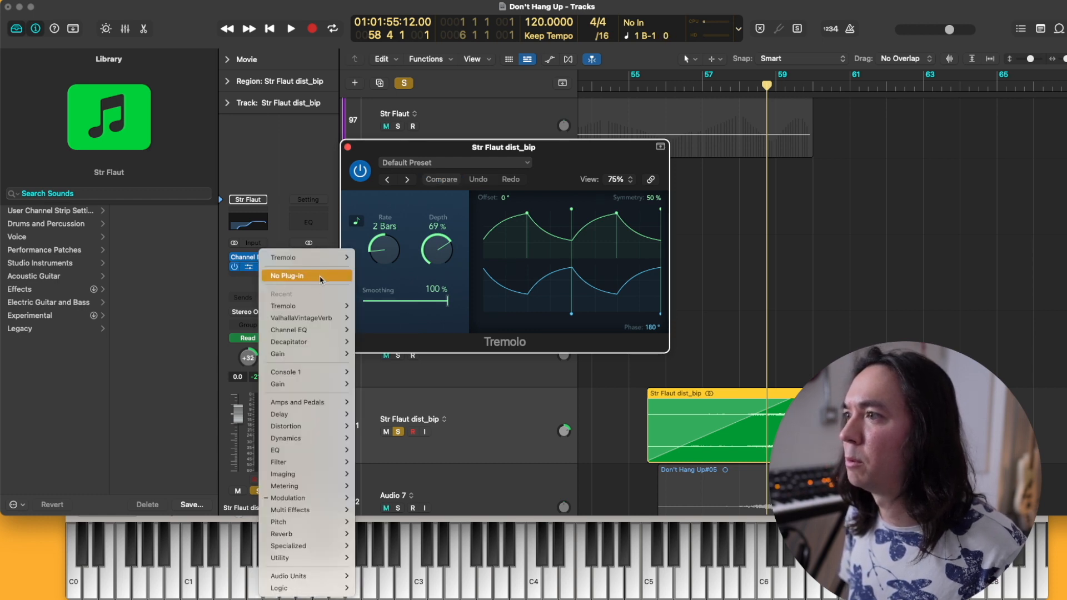
pyautogui.moveTo(317, 306)
pyautogui.click(360, 318)
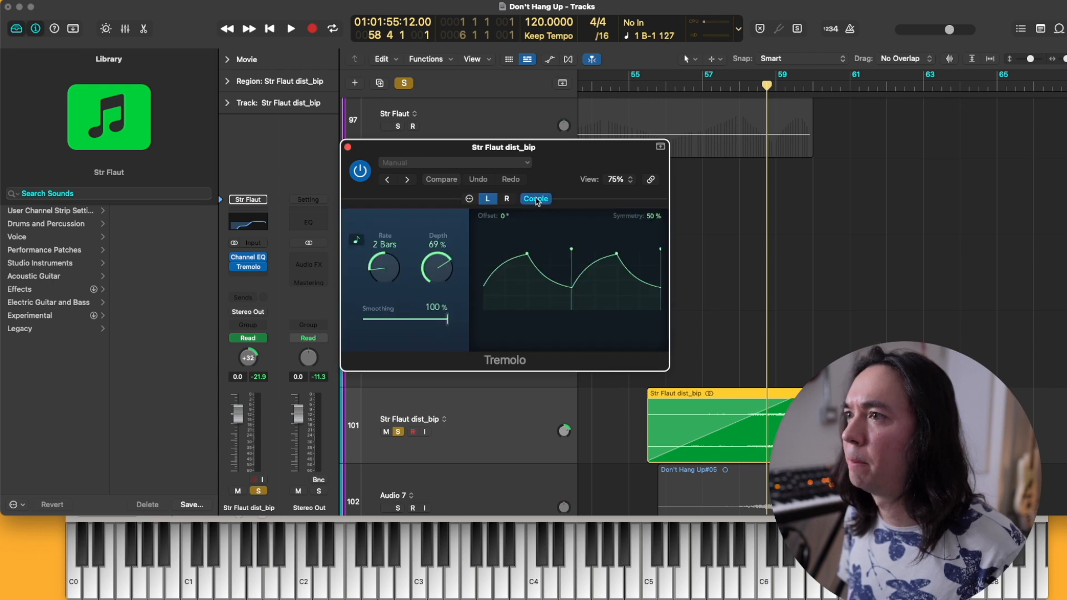
# Set the Tremolo's rate to 1/16, depth to 100% and smoothing to 2% while auditioning the soloed flute swell
pyautogui.press('space')
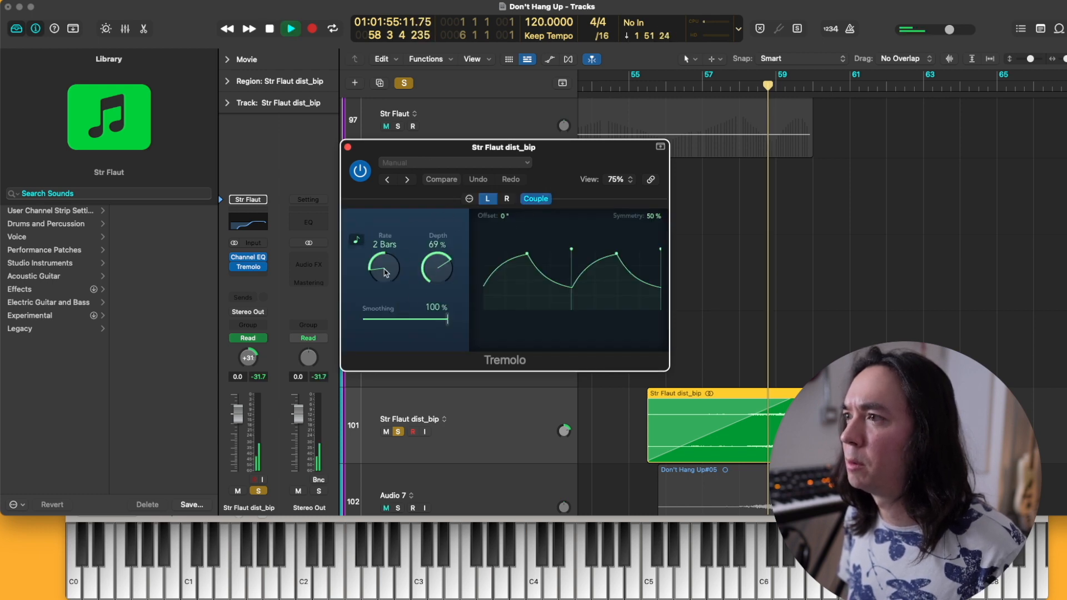
pyautogui.moveTo(384, 268); pyautogui.dragTo(376, 233)
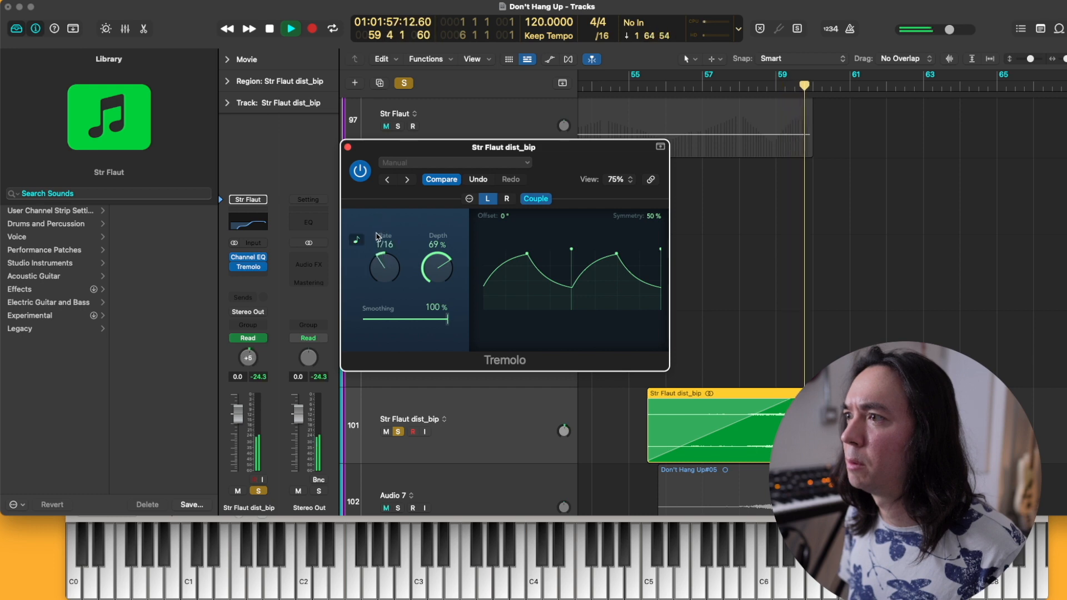
pyautogui.moveTo(438, 265); pyautogui.dragTo(365, 319)
pyautogui.press('space')
pyautogui.press('space')
pyautogui.press('space')
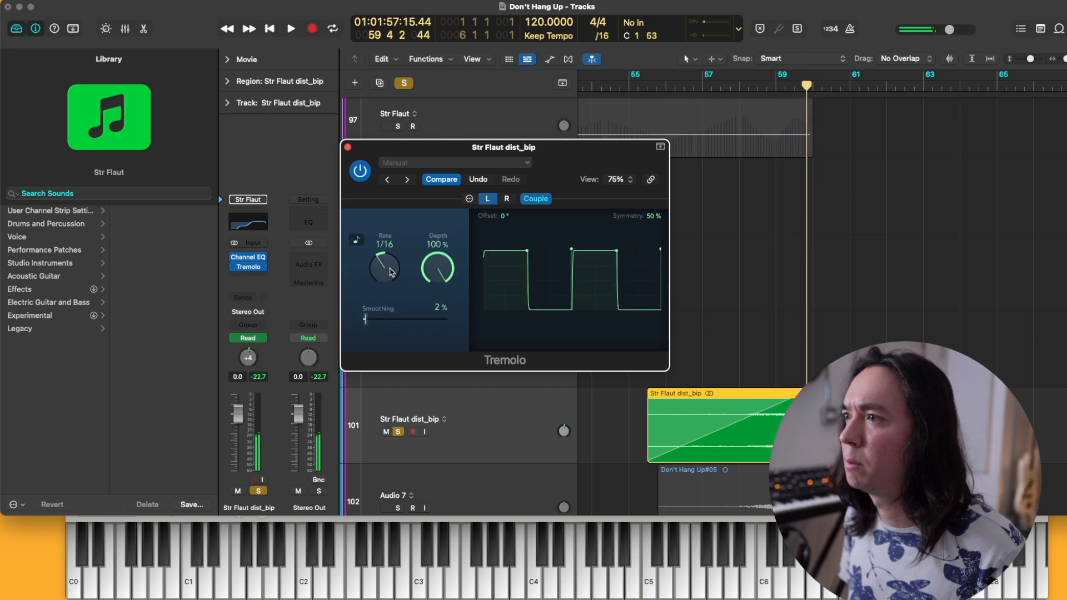
pyautogui.press('space')
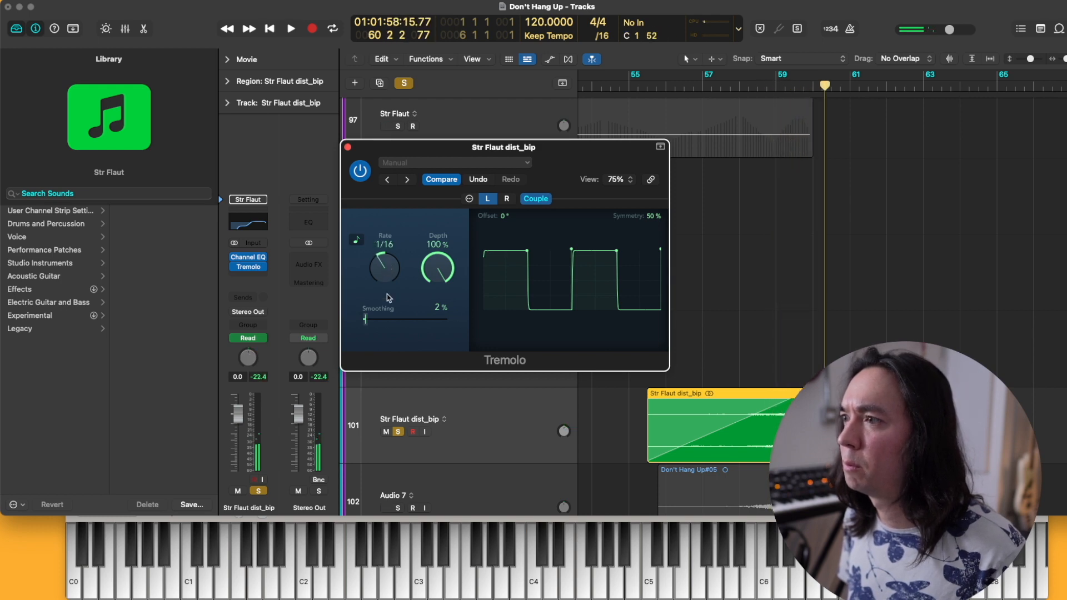
pyautogui.press('space')
pyautogui.press('space')
# Set the Tremolo's depth to 0% and replay the flute swell
pyautogui.moveTo(426, 268); pyautogui.dragTo(429, 383)
pyautogui.press('space')
pyautogui.press('space')
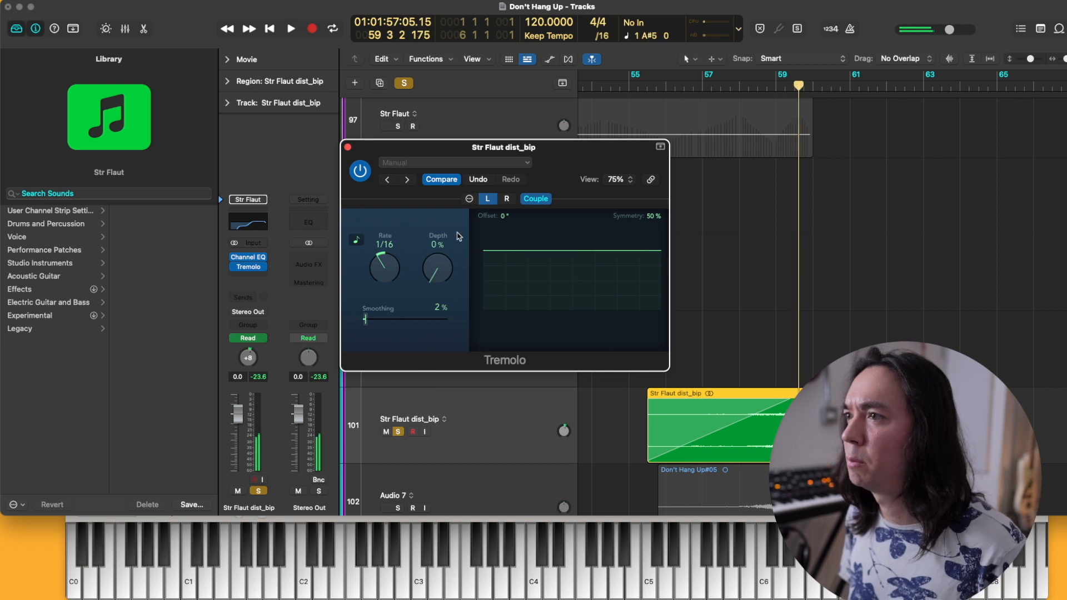
# Unsolo Str Flaut dist_bip and raise the Tremolo's depth during playback towards bar 60
pyautogui.click(398, 432)
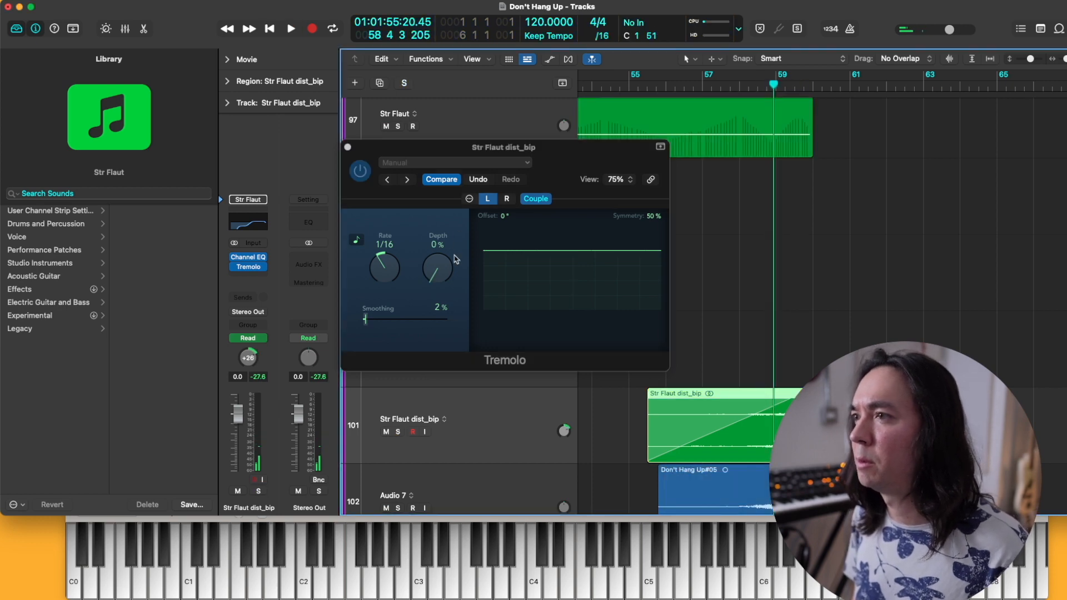
pyautogui.press('space')
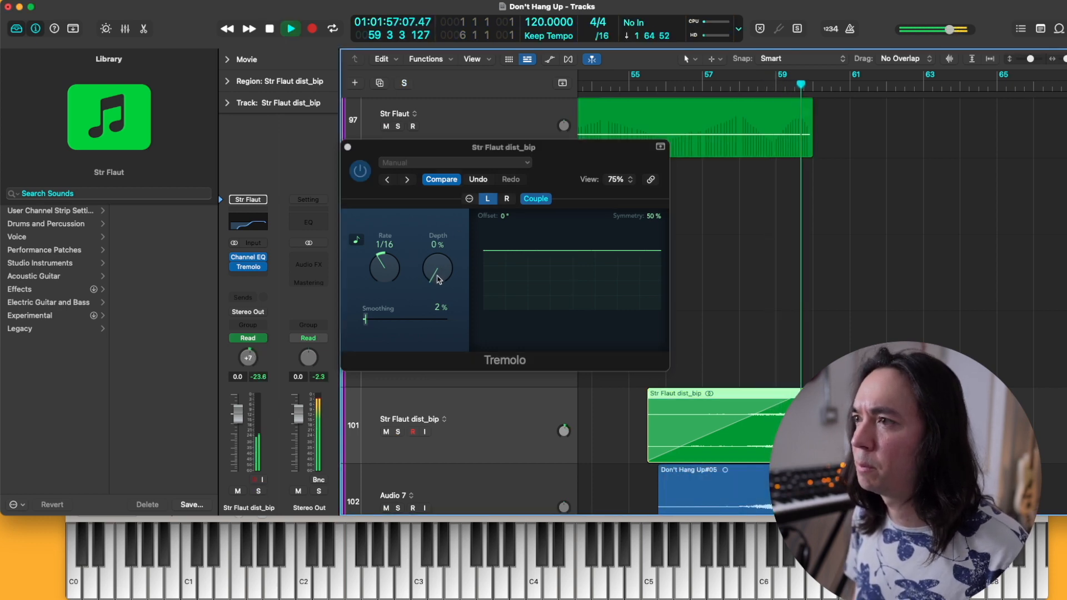
pyautogui.moveTo(444, 271); pyautogui.dragTo(431, 200)
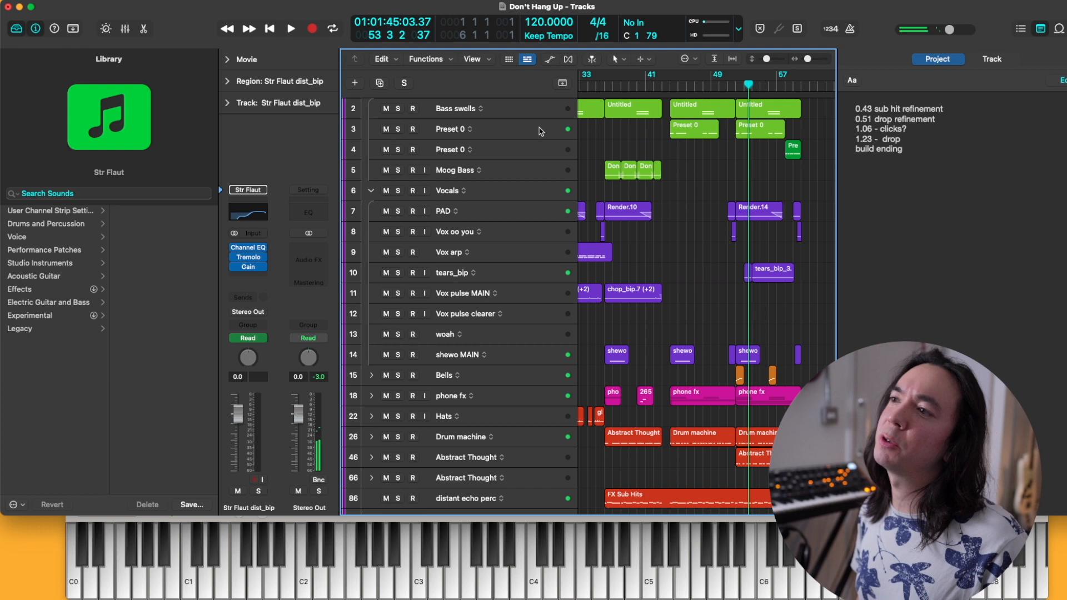
# Select the Preset 0 bass track and play the section from the start of its first highlighted region near bar 44
pyautogui.click(539, 131)
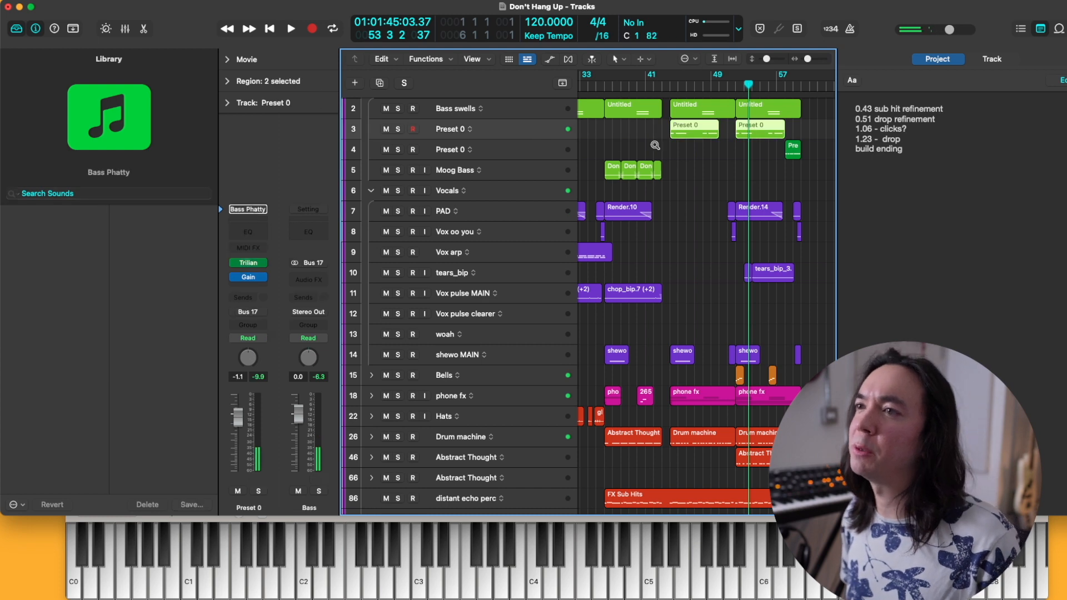
pyautogui.press('super+Down')
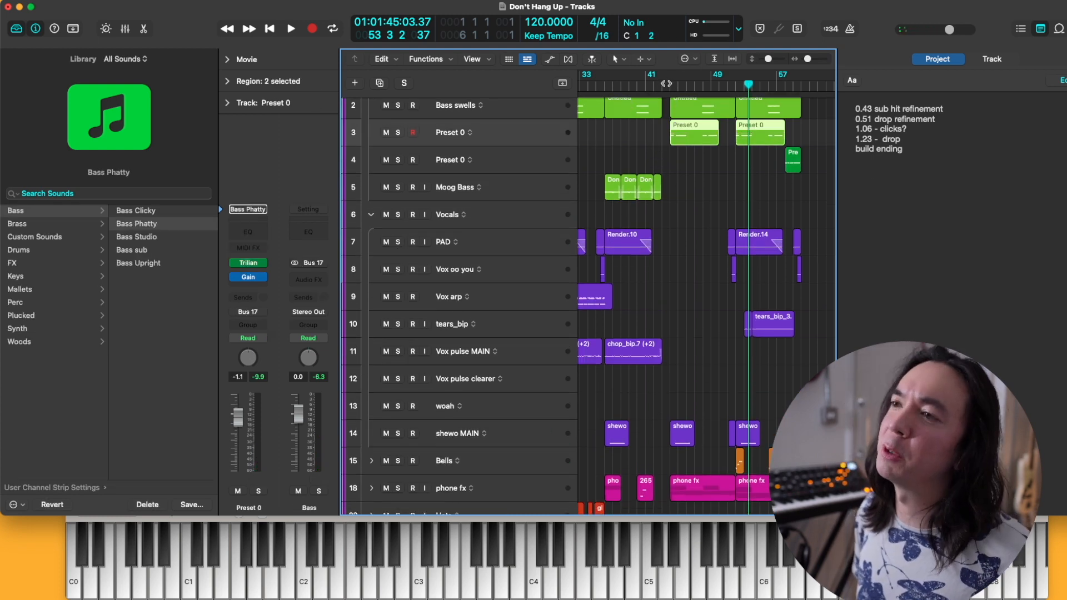
pyautogui.click(669, 84)
pyautogui.press('super+Right')
pyautogui.press('space')
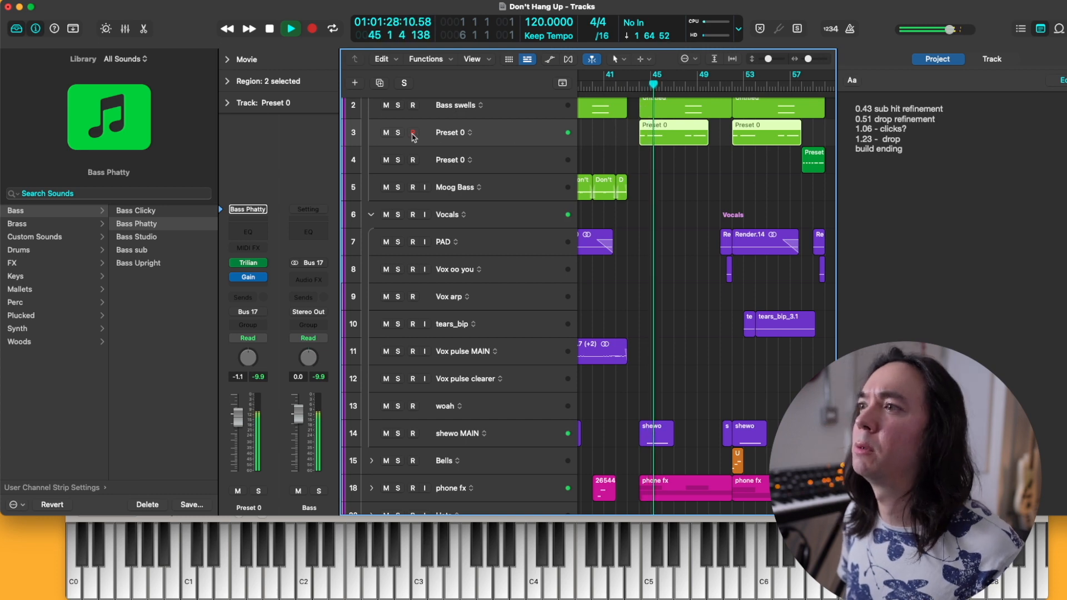
# Compare the section with the Preset 0 bass muted and unmuted, ending with it unmuted and playback stopped
pyautogui.click(387, 133)
pyautogui.click(387, 132)
pyautogui.press('space')
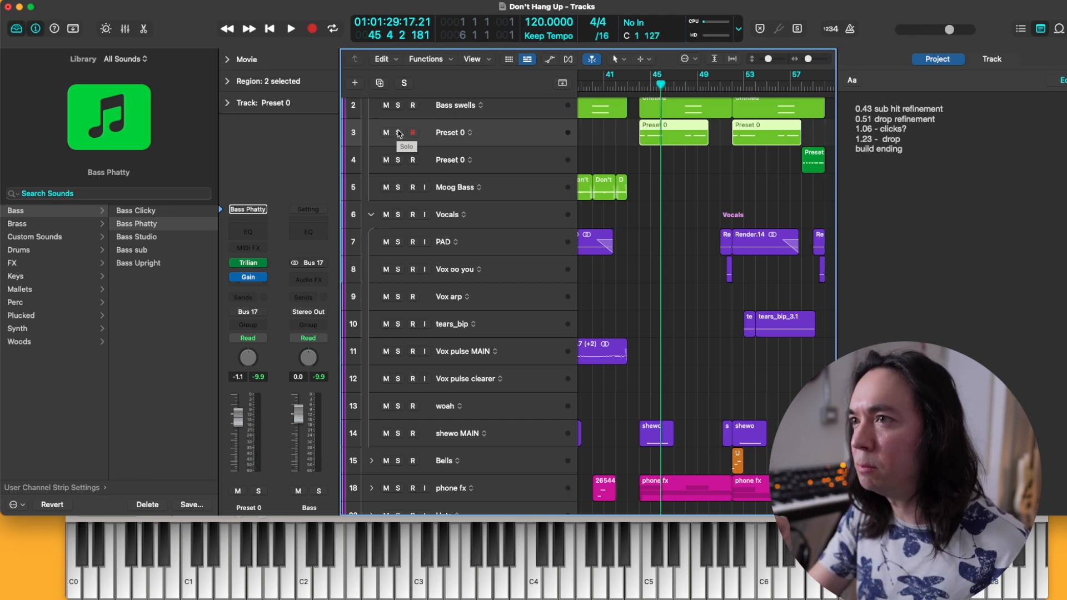
# Open the Preset 0 bass's Trilian instrument and adjust the filter Decay among the patch's main controls
pyautogui.click(254, 261)
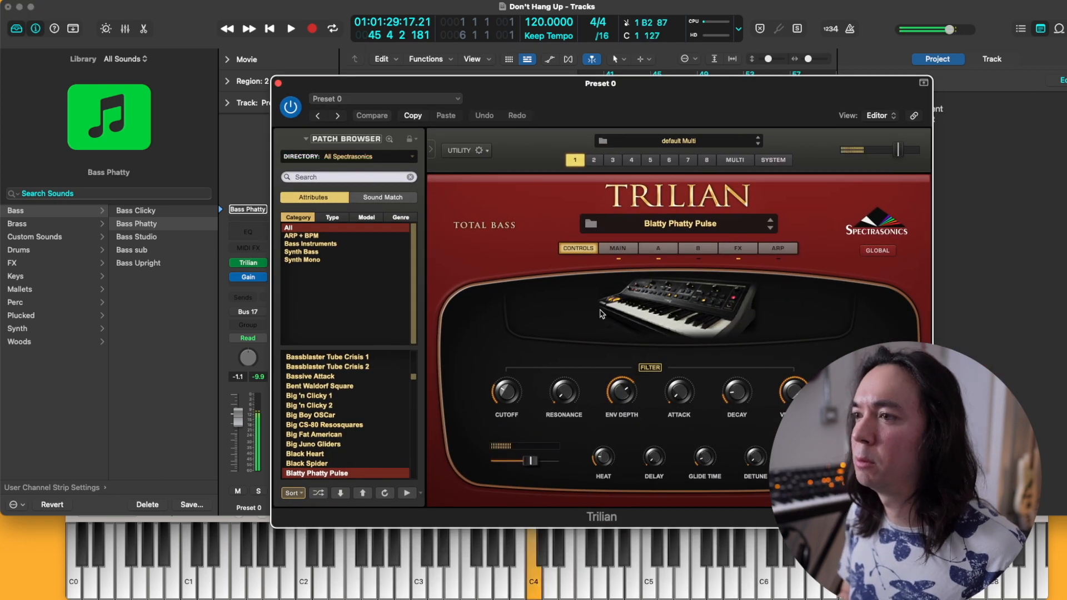
pyautogui.hscroll(-4, 778, 234)
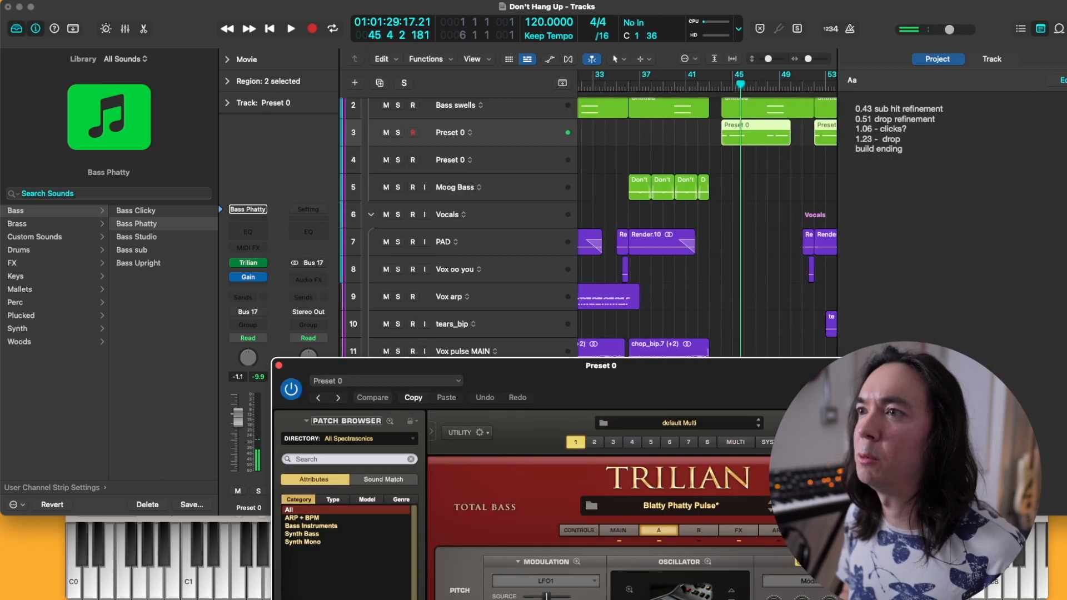
pyautogui.moveTo(798, 373); pyautogui.dragTo(660, 179)
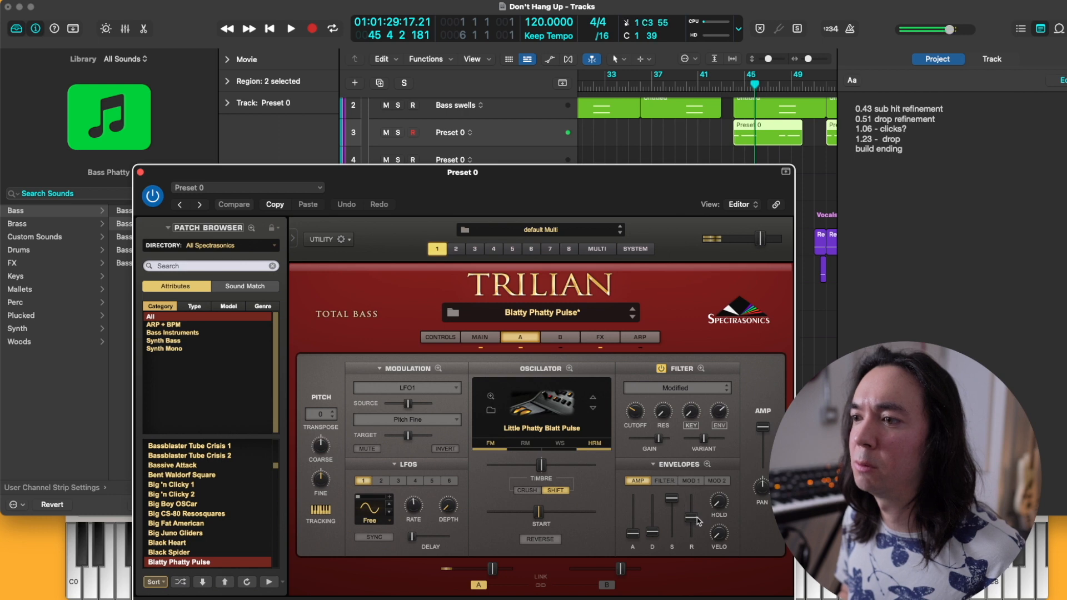
pyautogui.click(478, 337)
pyautogui.click(433, 339)
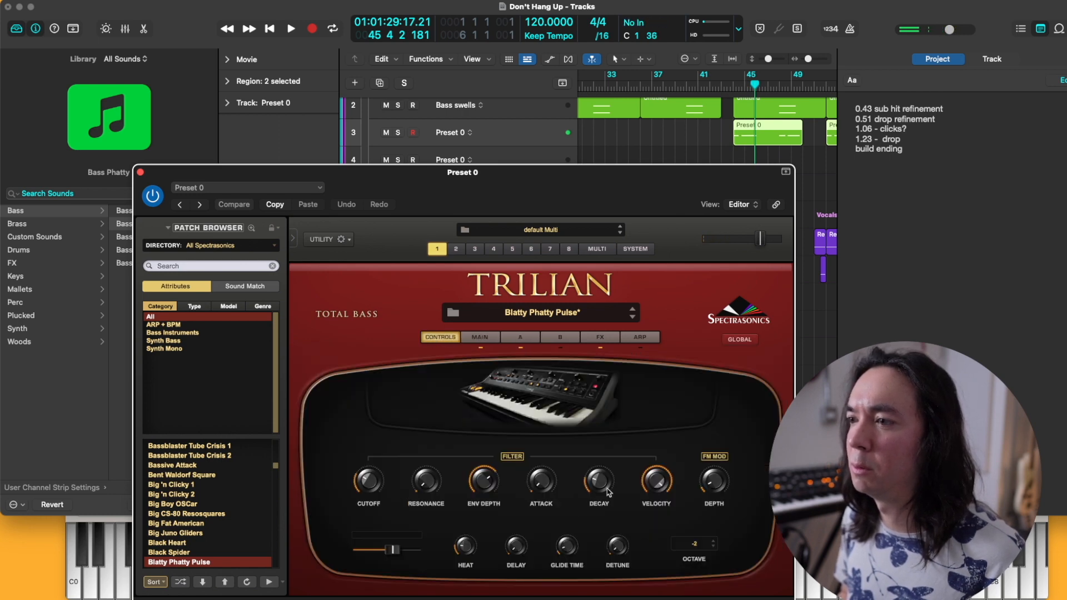
pyautogui.moveTo(607, 491); pyautogui.dragTo(613, 433)
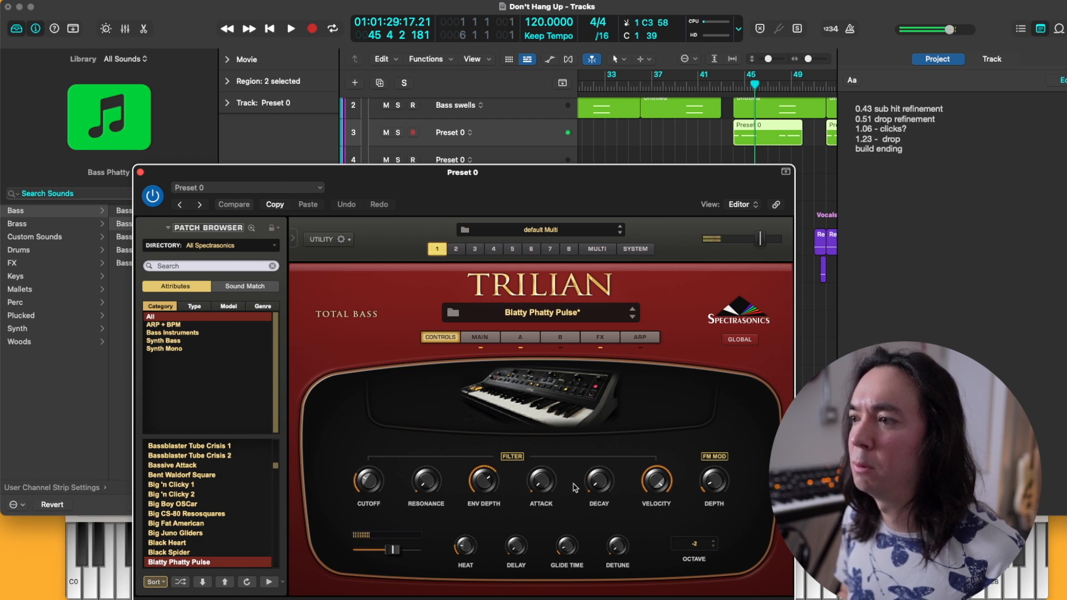
# Show Trilian's layer A settings for the bass patch while the section plays, and close the instrument and the piano roll
pyautogui.click(521, 337)
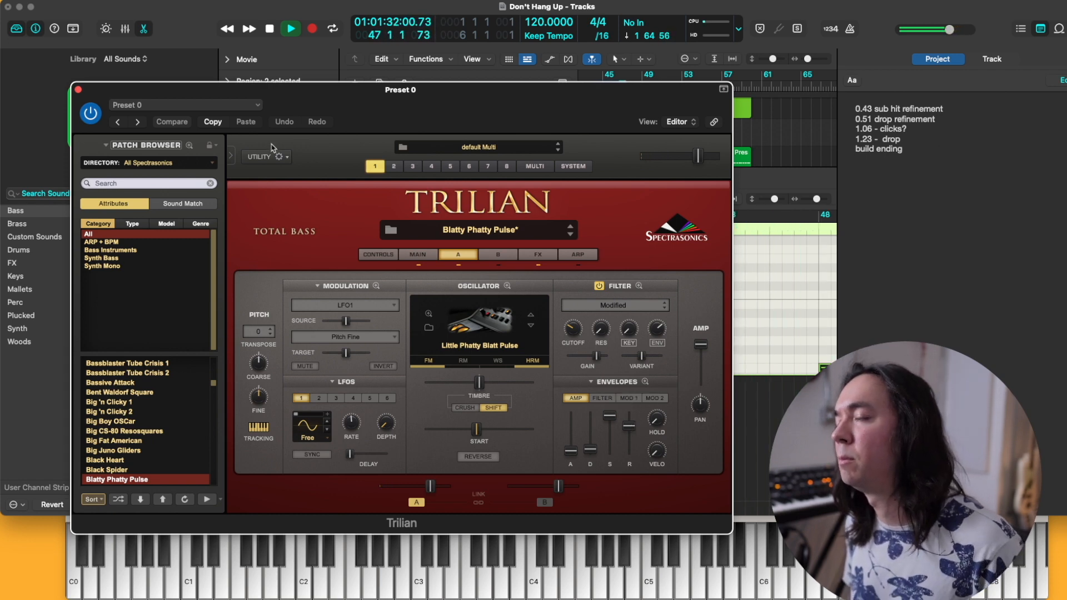
pyautogui.moveTo(427, 92); pyautogui.dragTo(428, 48)
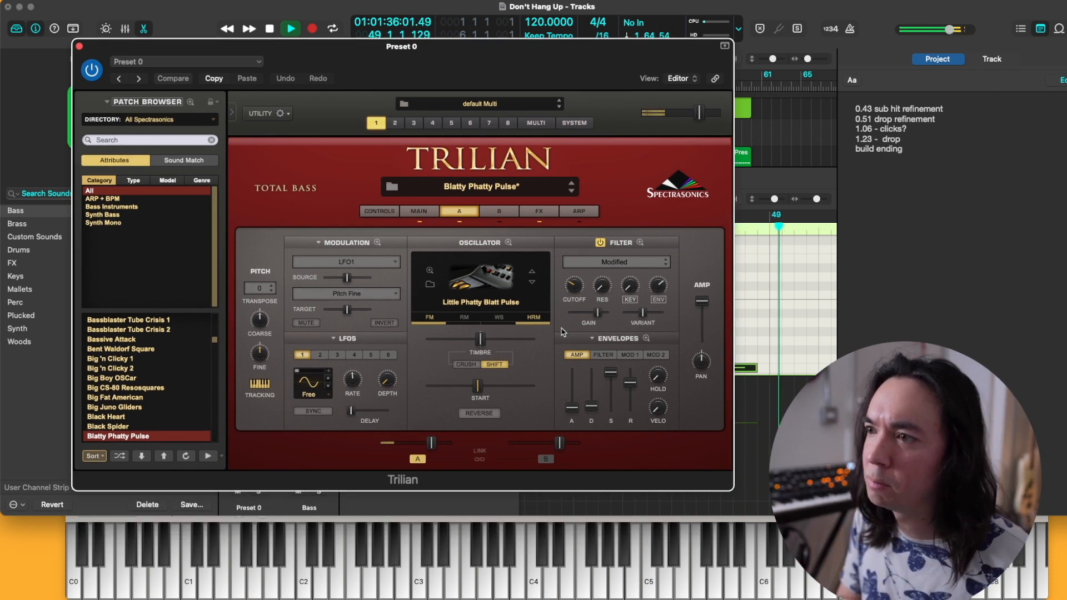
pyautogui.click(80, 46)
pyautogui.press('p')
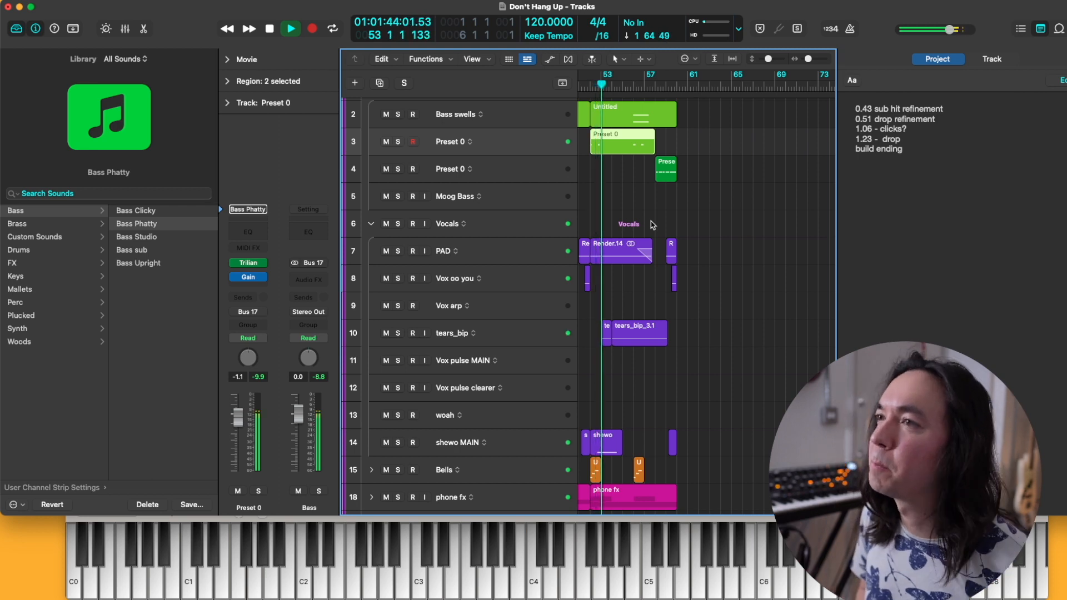
# Replay the drop from around bar 44 to check the bass in the mix, and stop playback
pyautogui.hscroll(-5, 724, 184)
pyautogui.scroll(3, 723, 184)
pyautogui.scroll(1, 724, 184)
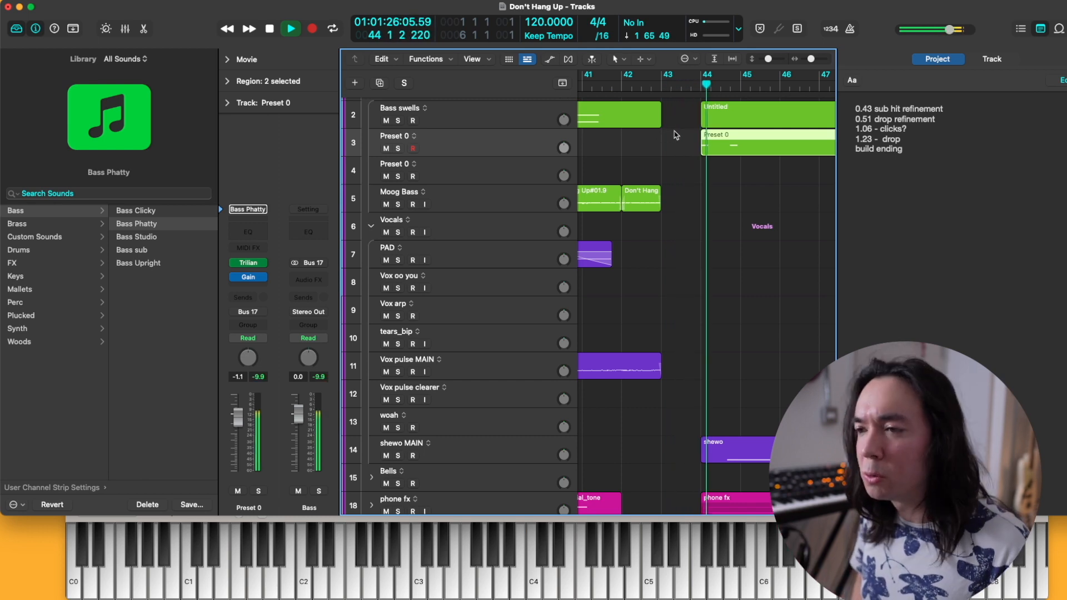
pyautogui.press('space')
# Split off the FX Sub Hits section around bar 43 on the distant echo perc track and bounce it in place
pyautogui.scroll(-5, 672, 161)
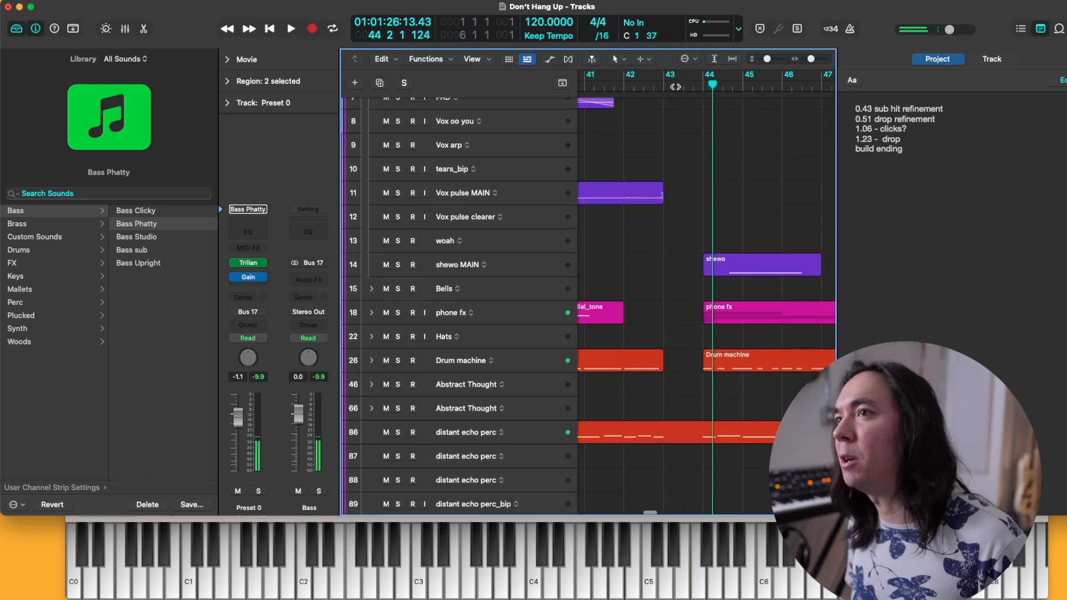
pyautogui.moveTo(626, 472); pyautogui.dragTo(627, 473)
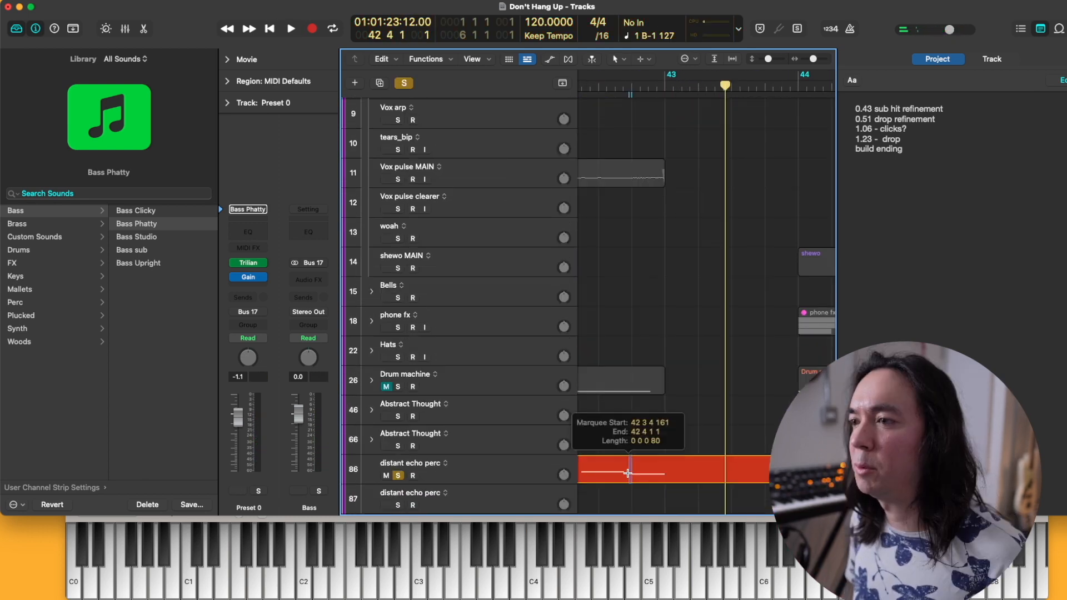
pyautogui.doubleClick(628, 473)
pyautogui.click(656, 473)
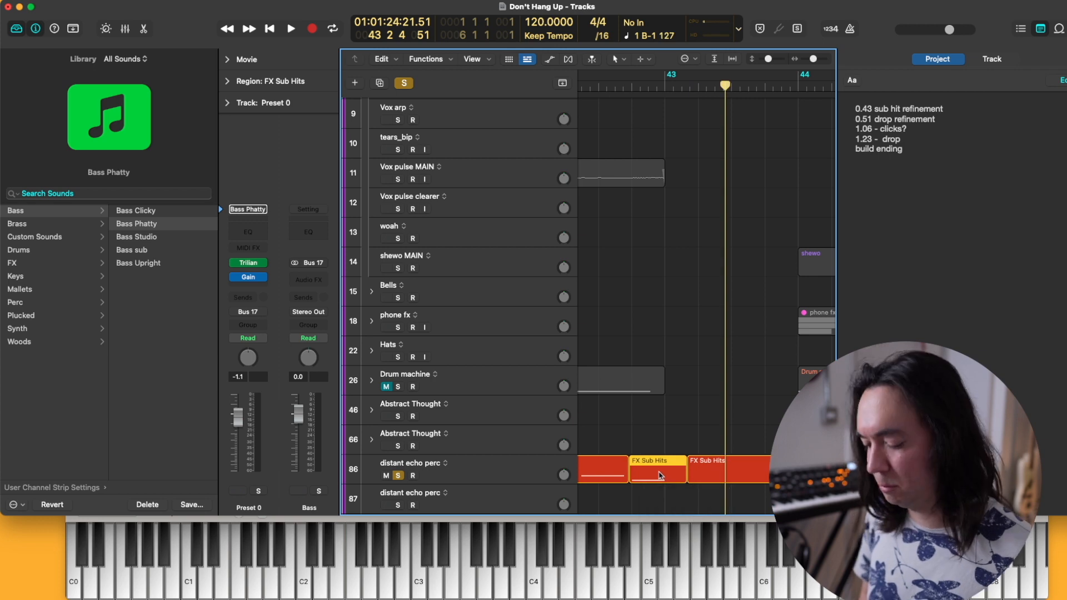
pyautogui.hotkey('ctrl', 'b')
pyautogui.press('Return')
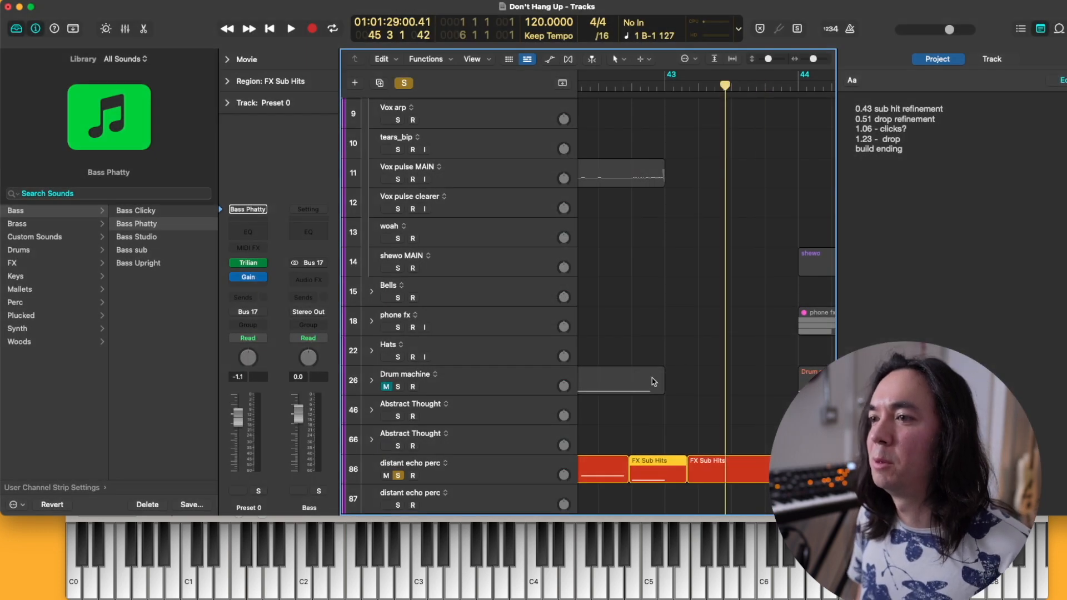
# Unsolo the distant echo perc track, reverse the bounced sub hit region and set its gain to +12 dB
pyautogui.click(398, 476)
pyautogui.click(659, 486)
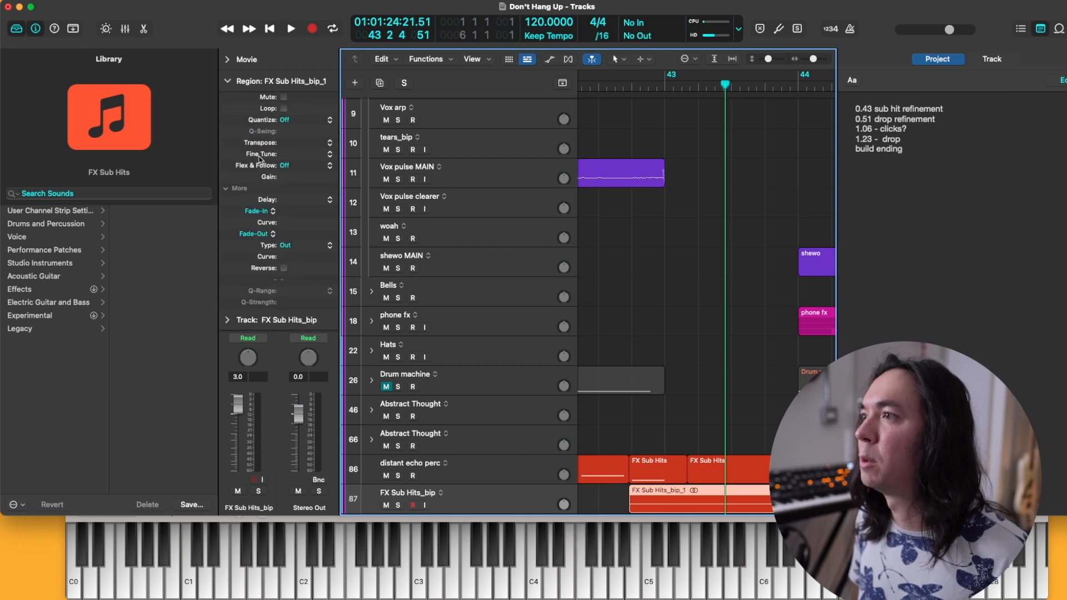
pyautogui.scroll(-5, 654, 331)
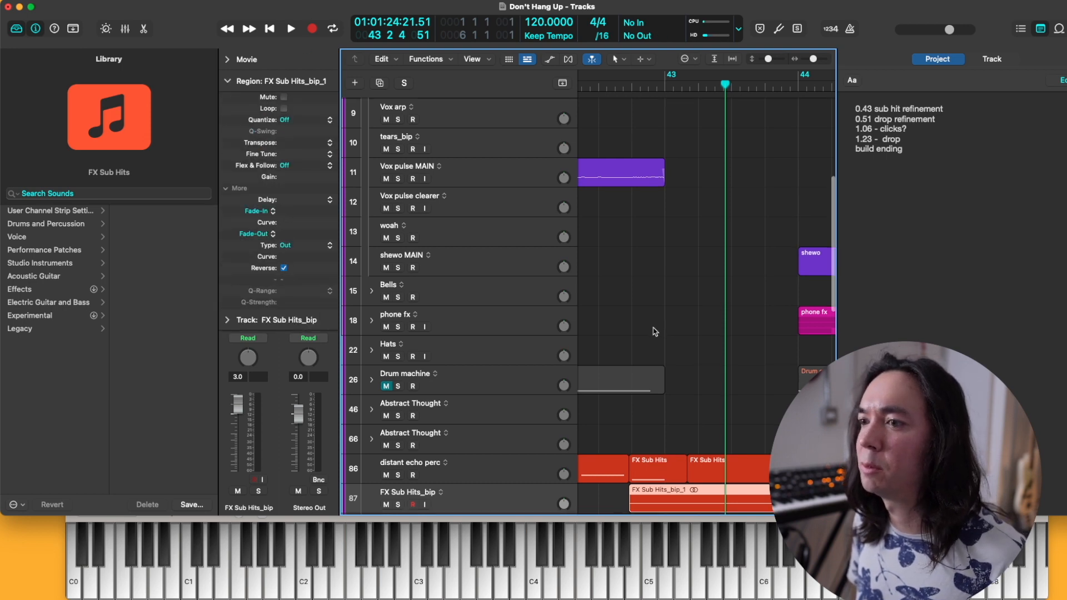
pyautogui.hscroll(-4, 654, 331)
pyautogui.scroll(2, 654, 331)
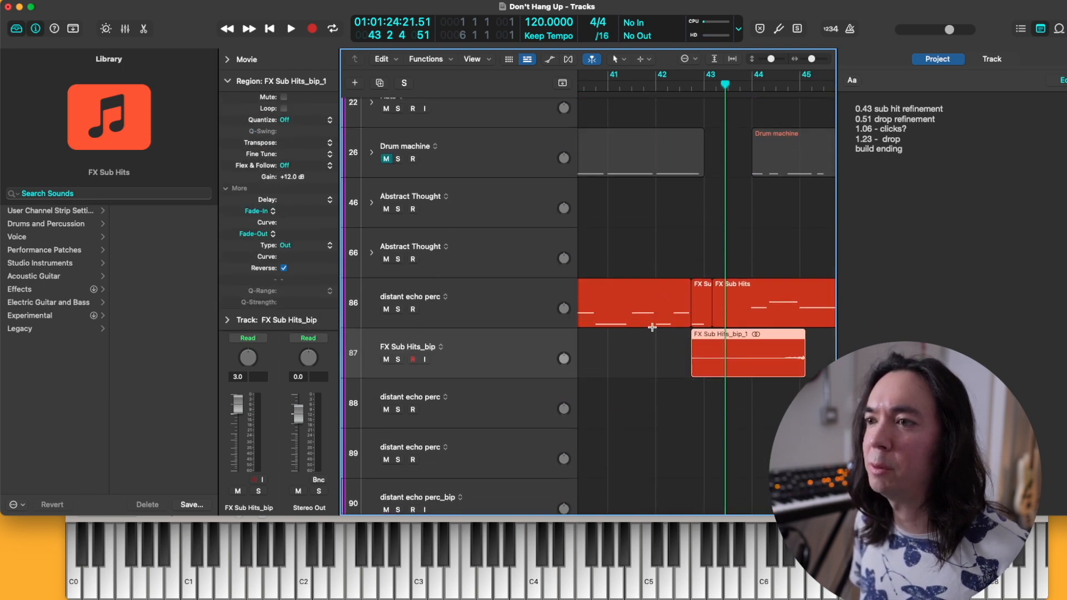
# Move the reversed sub hit about a bar earlier so it swells into bar 44, and audition the transition
pyautogui.moveTo(773, 359); pyautogui.dragTo(726, 364)
pyautogui.keyDown('super'); pyautogui.click(738, 360); pyautogui.keyUp('super')
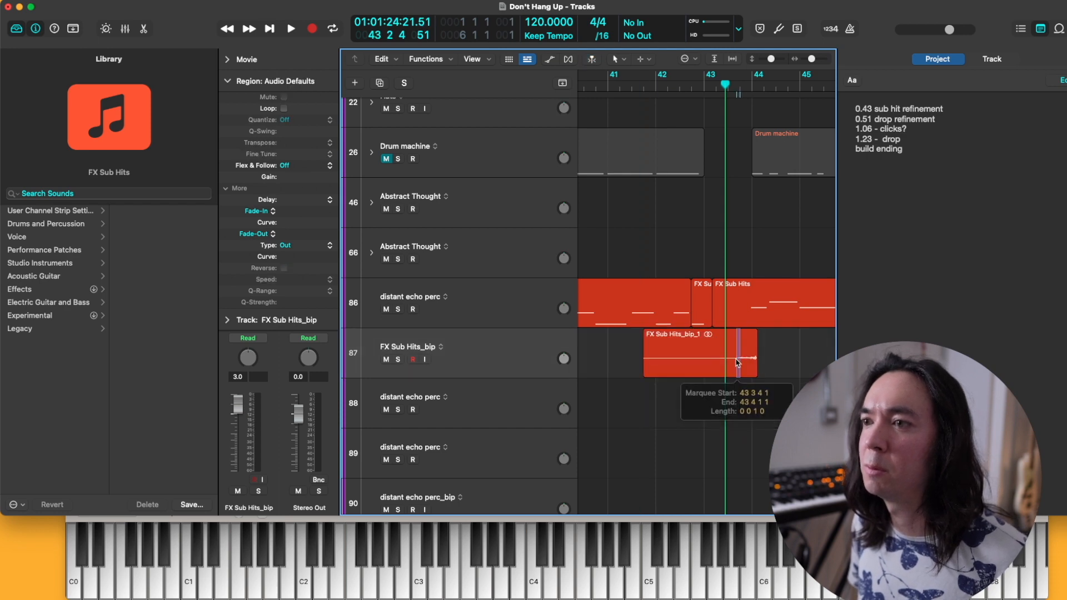
pyautogui.press('space')
pyautogui.keyDown('super'); pyautogui.click(719, 354); pyautogui.keyUp('super')
pyautogui.press('space')
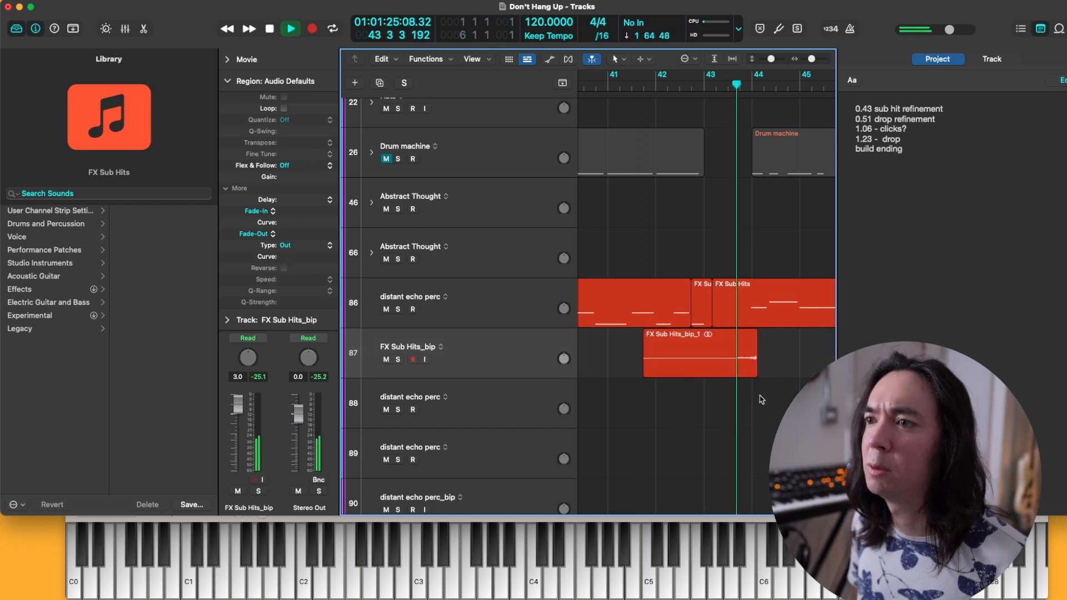
# Shift the reversed sub hit slightly earlier to end at bar 44 and replay the transition
pyautogui.hscroll(2, 759, 394)
pyautogui.hscroll(3, 760, 394)
pyautogui.press('space')
pyautogui.moveTo(734, 364); pyautogui.dragTo(721, 365)
pyautogui.press('space')
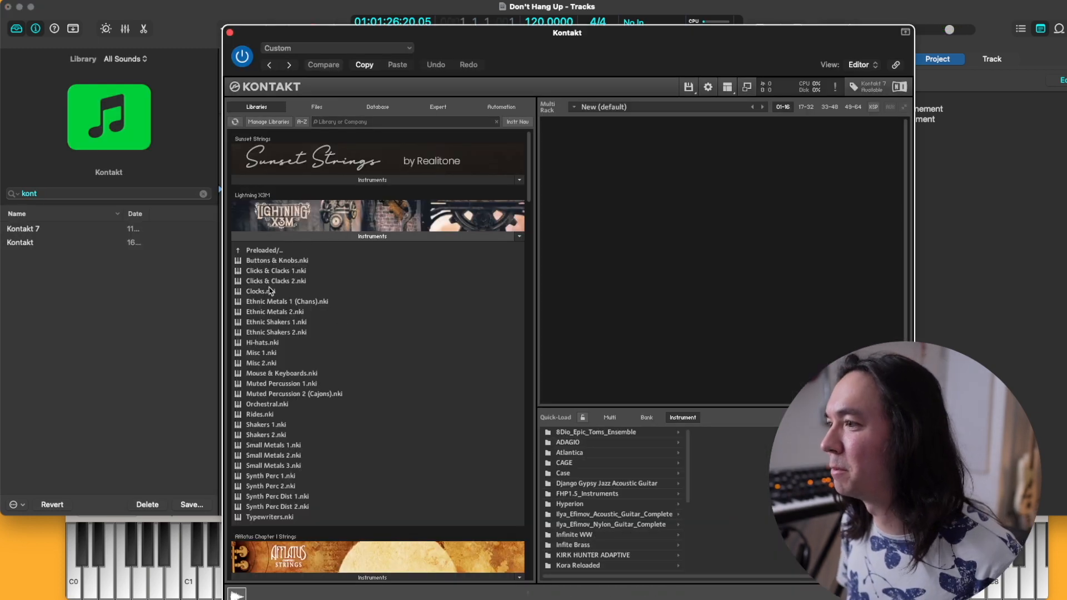
# Load the Clocks instrument from the Lightning X3M library into Kontakt and close the instrument window
pyautogui.click(277, 293)
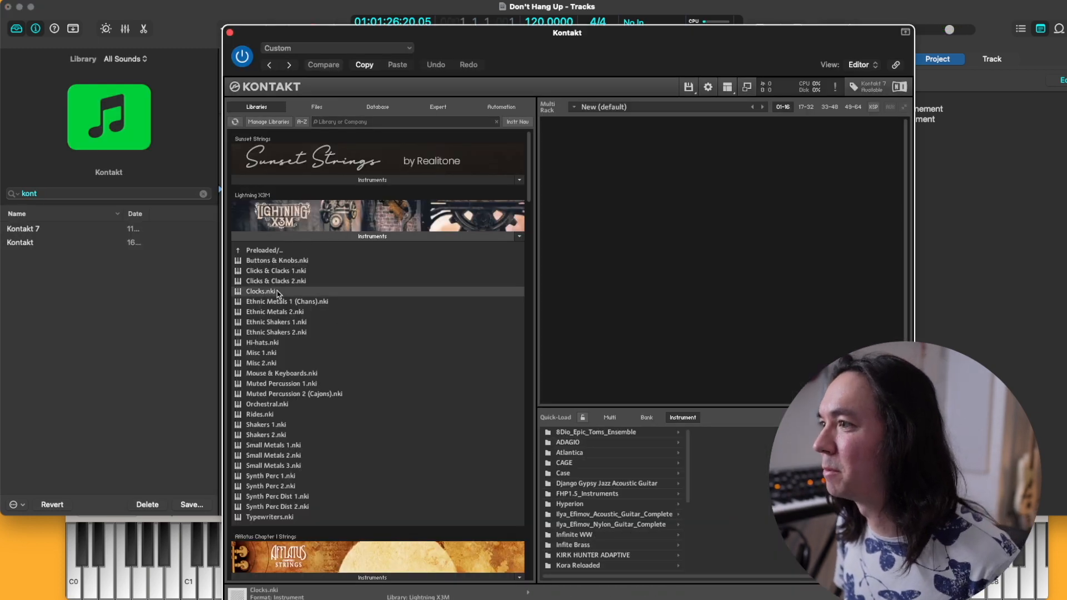
pyautogui.moveTo(473, 34); pyautogui.dragTo(421, 9)
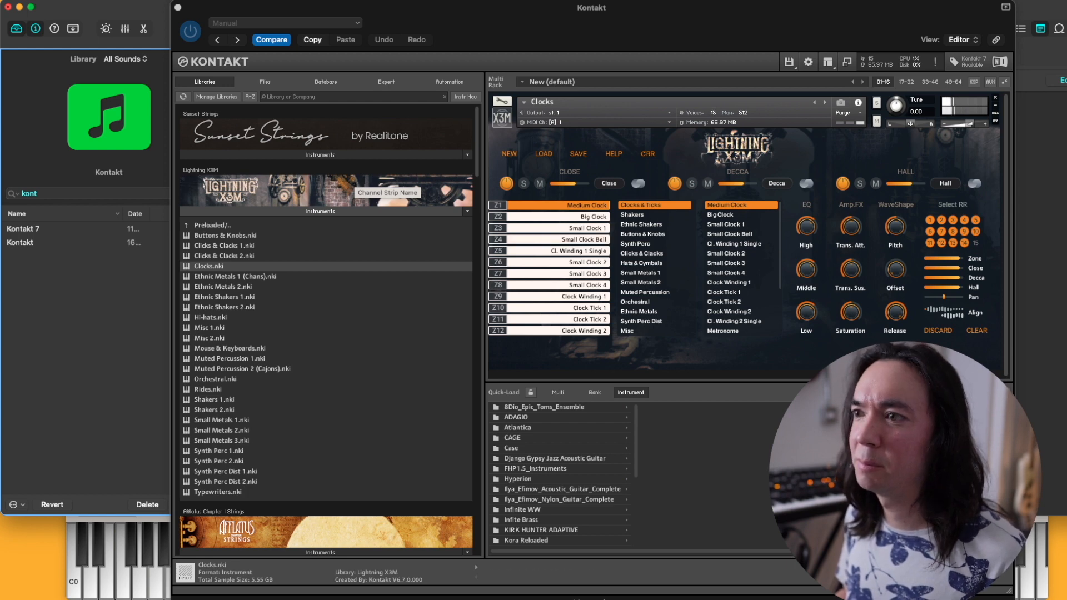
pyautogui.click(1004, 393)
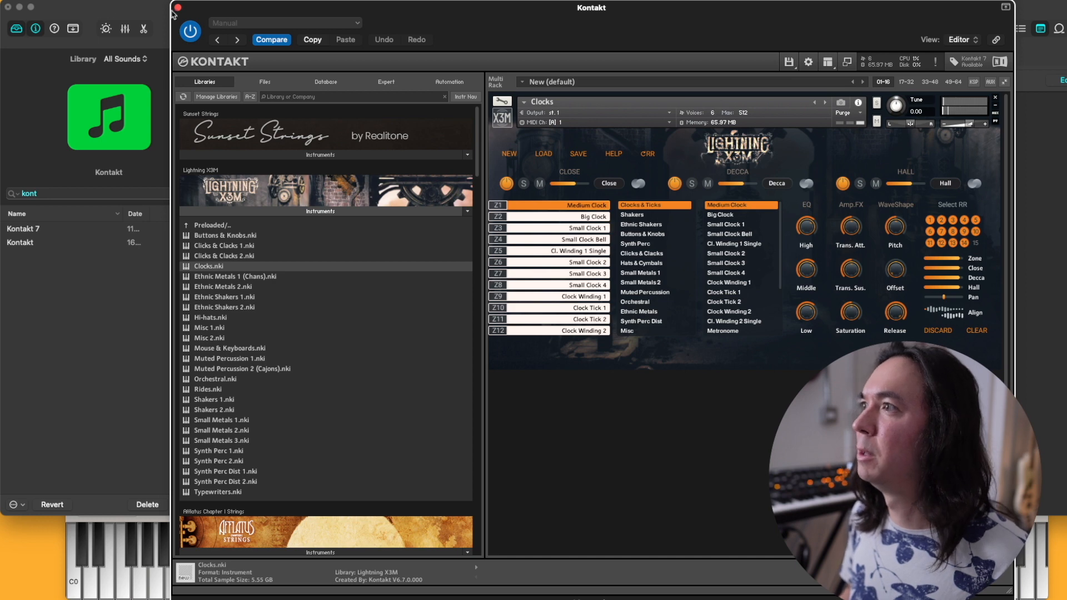
pyautogui.click(178, 7)
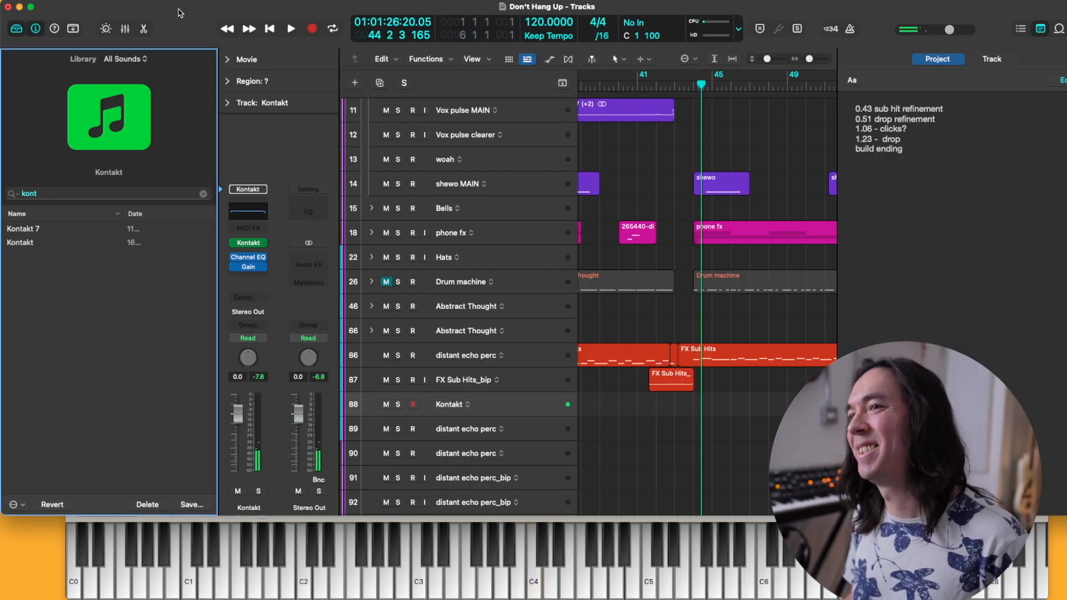
# Play the Kontakt clock pattern in bar 43 together with the reversed sub hit leading into bar 44
pyautogui.press('space')
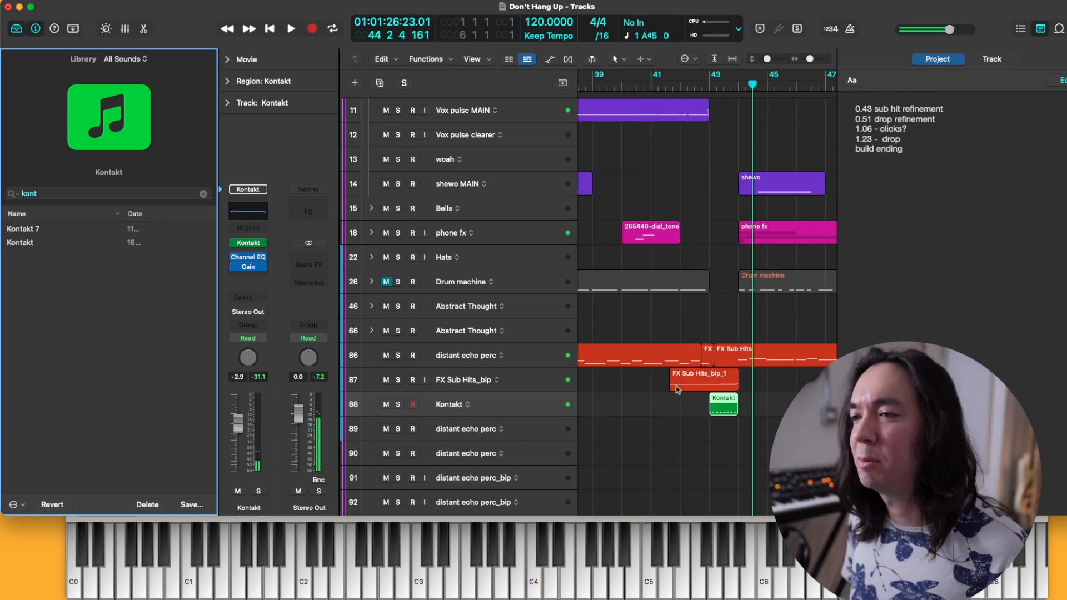
pyautogui.press('super+Right')
pyautogui.press('super+Right')
pyautogui.press('super+Right')
pyautogui.press('super+Right')
pyautogui.press('super+Down')
pyautogui.press('super+Right')
pyautogui.press('super+Right')
pyautogui.press('super+Down')
pyautogui.press('super+Down')
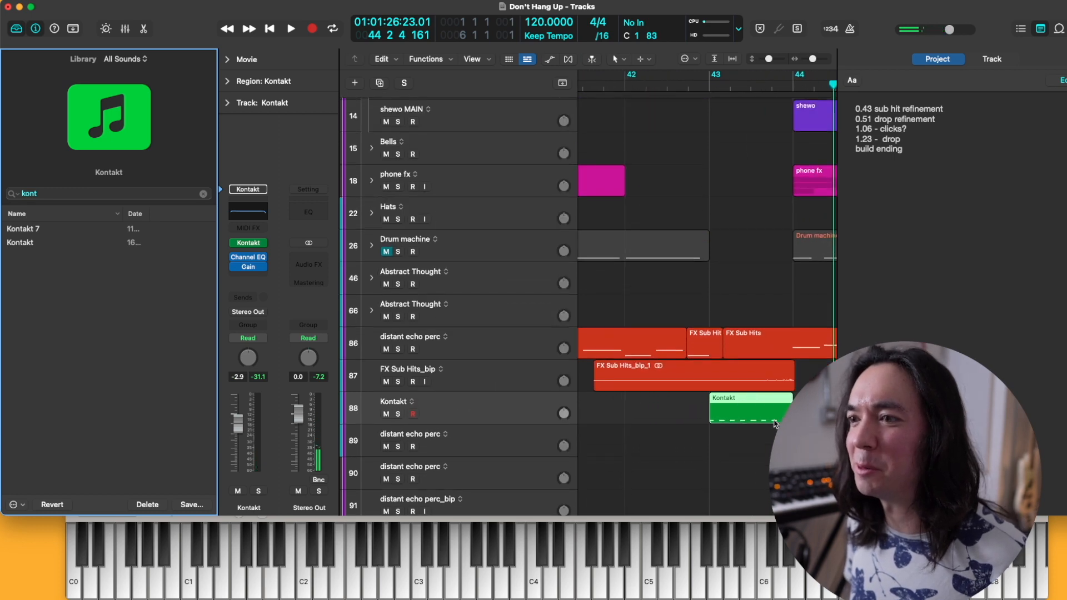
pyautogui.press('space')
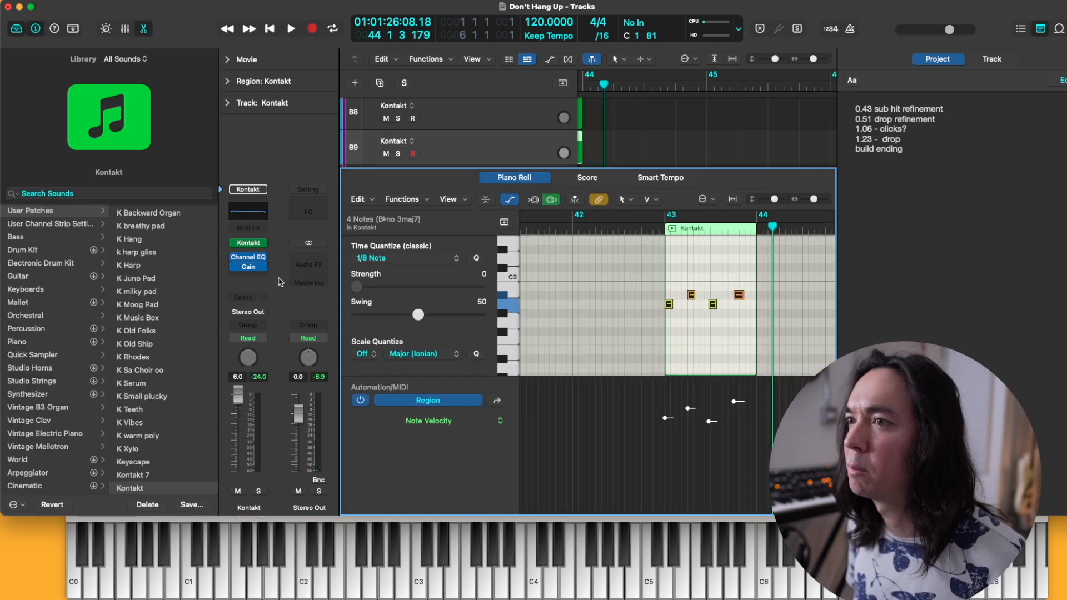
# Nudge the third and first notes of the second Kontakt region in bar 43 slightly later while replaying the pattern
pyautogui.press('space')
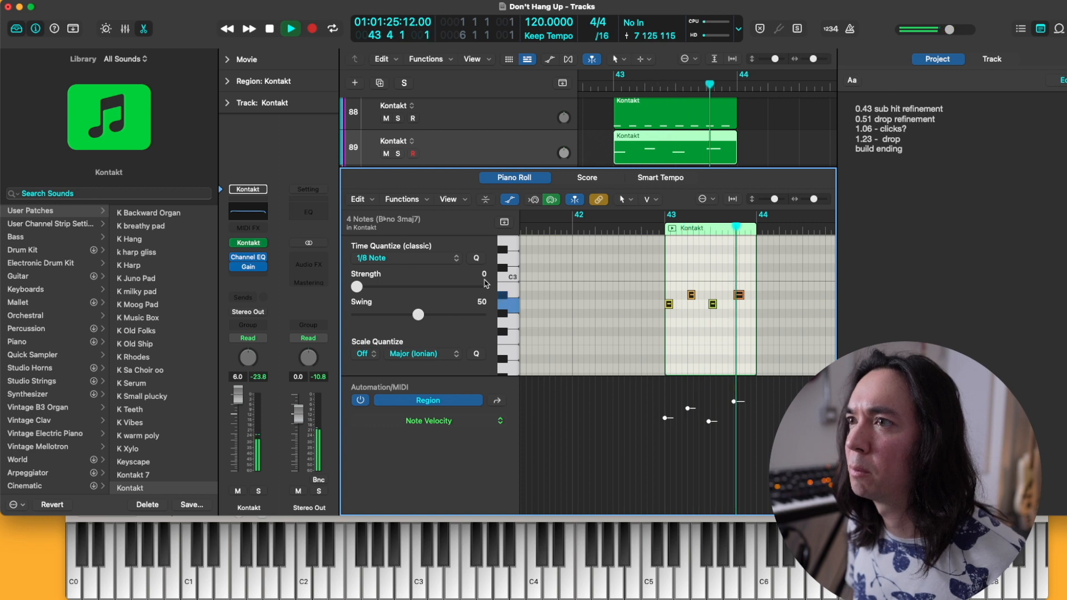
pyautogui.press('space')
pyautogui.hotkey('alt', 'Right')
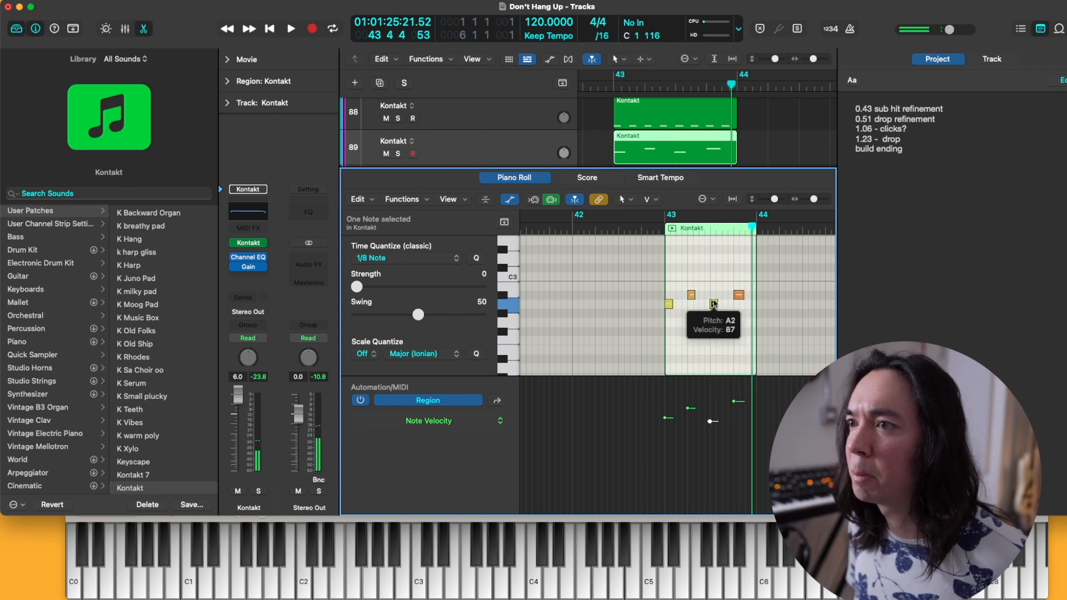
pyautogui.press('space')
pyautogui.press('super+Right')
pyautogui.click(665, 304)
pyautogui.press('space')
pyautogui.hotkey('alt', 'Right')
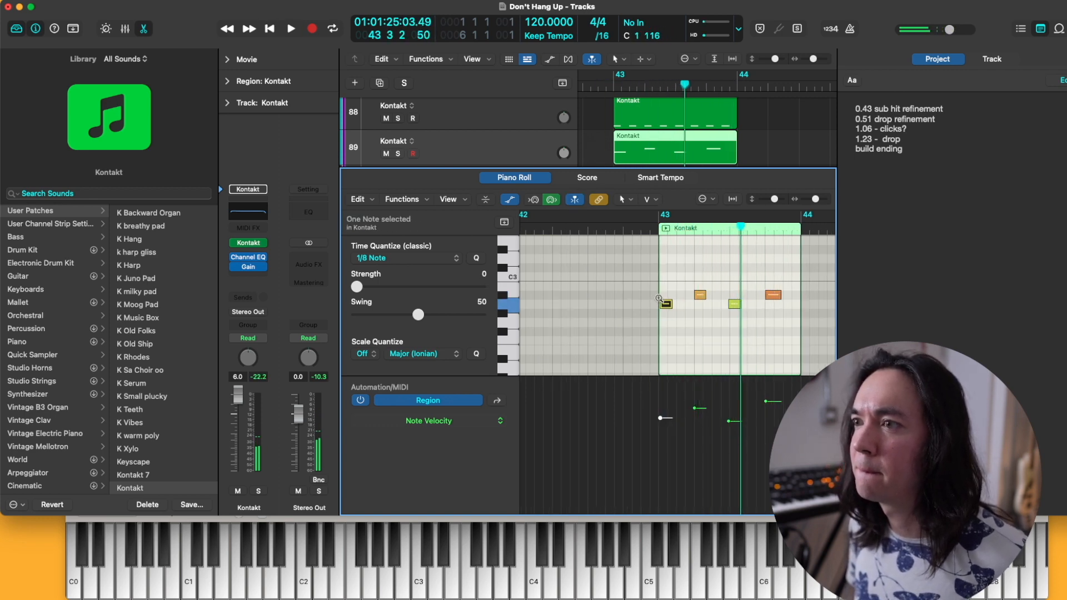
pyautogui.press('space')
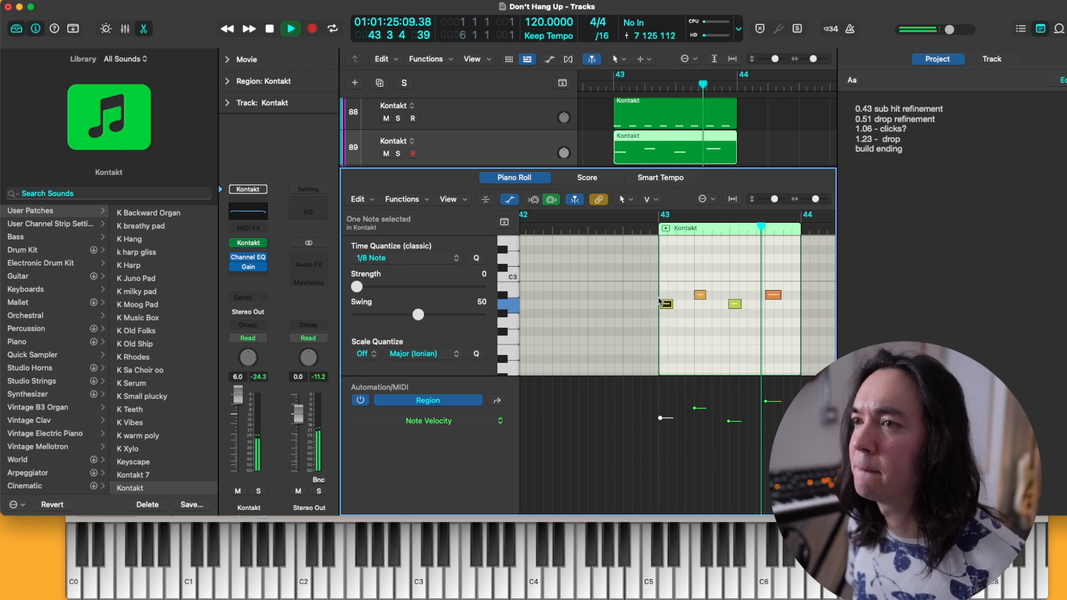
# Hide the piano roll, play both Kontakt regions through bar 43 in context, and reopen the piano roll
pyautogui.press('e')
pyautogui.press('space')
pyautogui.press('space')
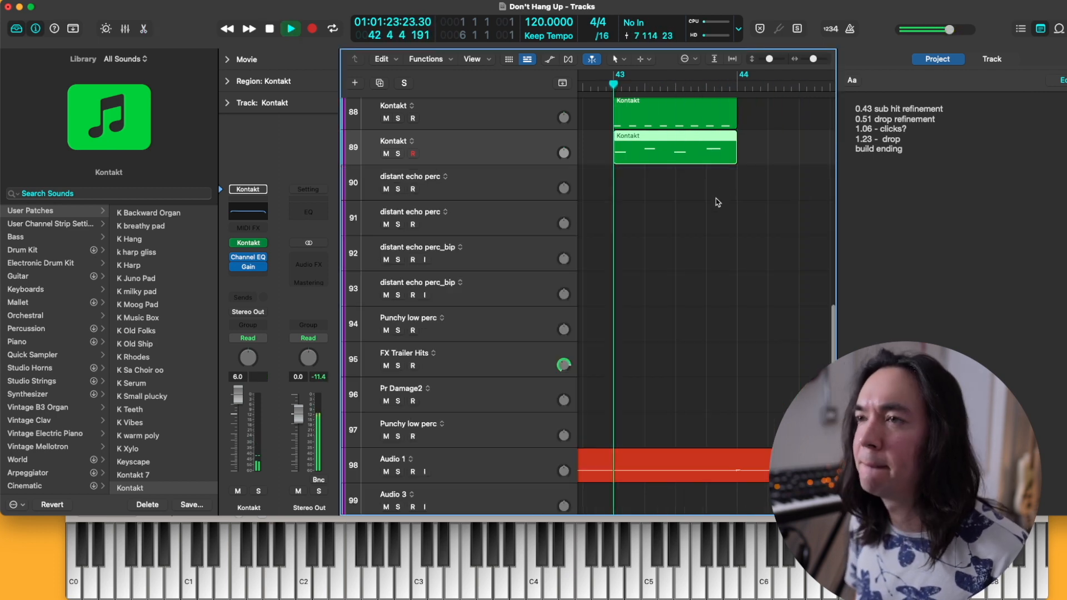
pyautogui.press('space')
pyautogui.press('e')
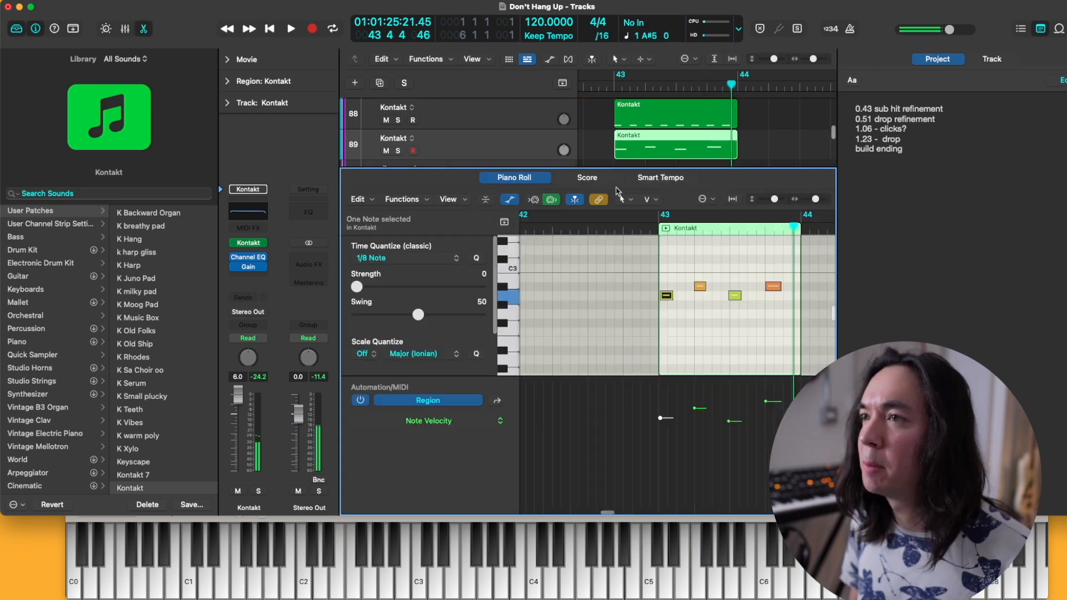
# Group the two Kontakt tracks into a summing stack and close the piano roll
pyautogui.keyDown('shift'); pyautogui.click(481, 121); pyautogui.keyUp('shift')
pyautogui.press('shift+super+d')
pyautogui.press('Return')
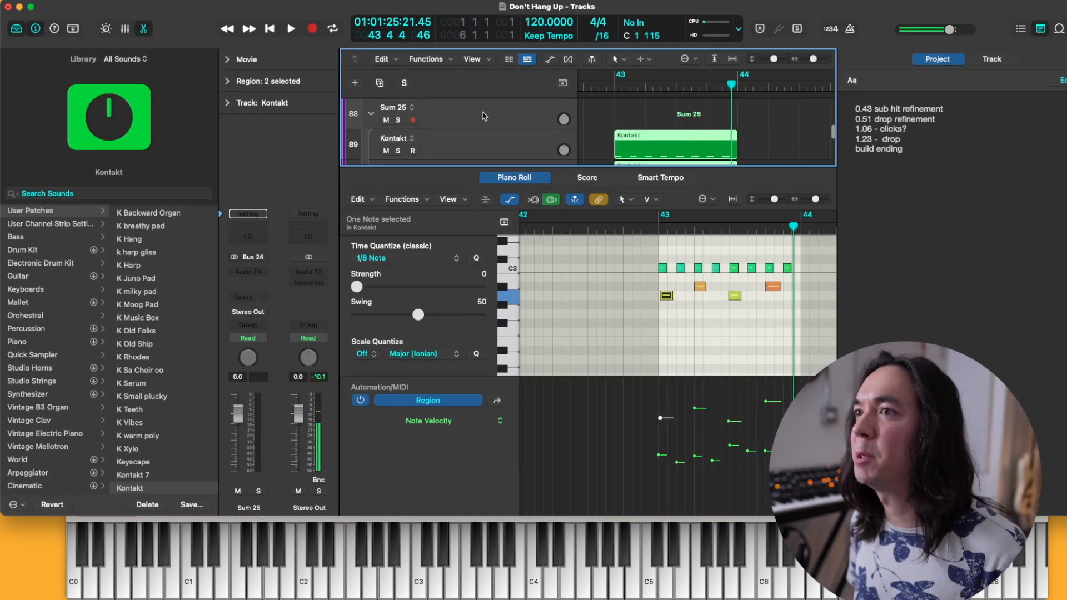
pyautogui.press('e')
pyautogui.hscroll(-3, 586, 192)
pyautogui.scroll(-3, 579, 198)
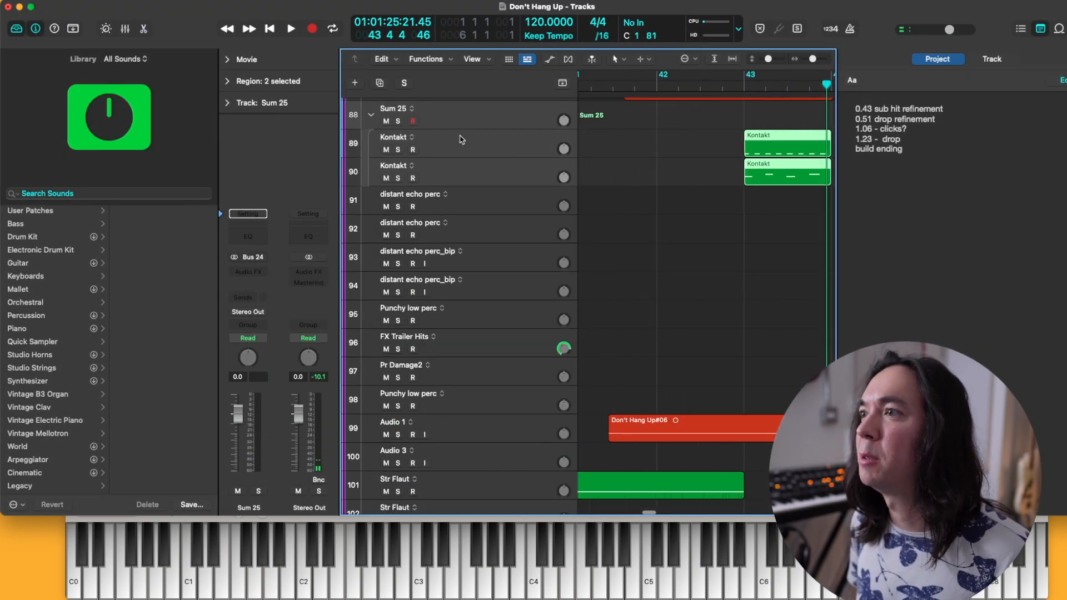
# Insert a Channel EQ on the Sum 25 stack and roll off its high frequencies
pyautogui.click(457, 117)
pyautogui.click(260, 234)
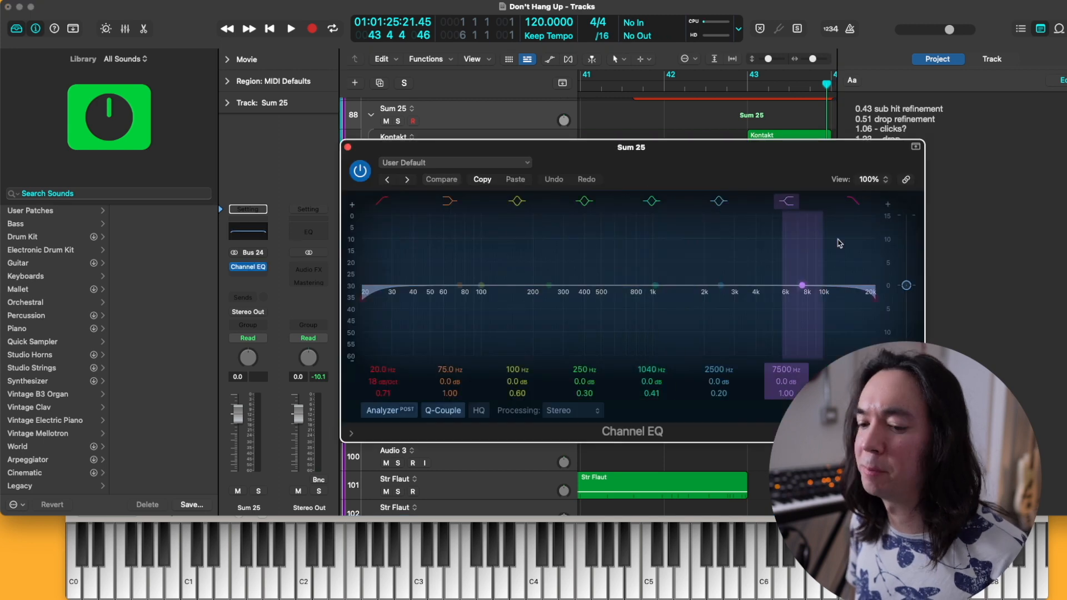
pyautogui.moveTo(839, 242); pyautogui.dragTo(778, 243)
# Play the transition into bar 45 with the processed Sum 25 percussion
pyautogui.press('space')
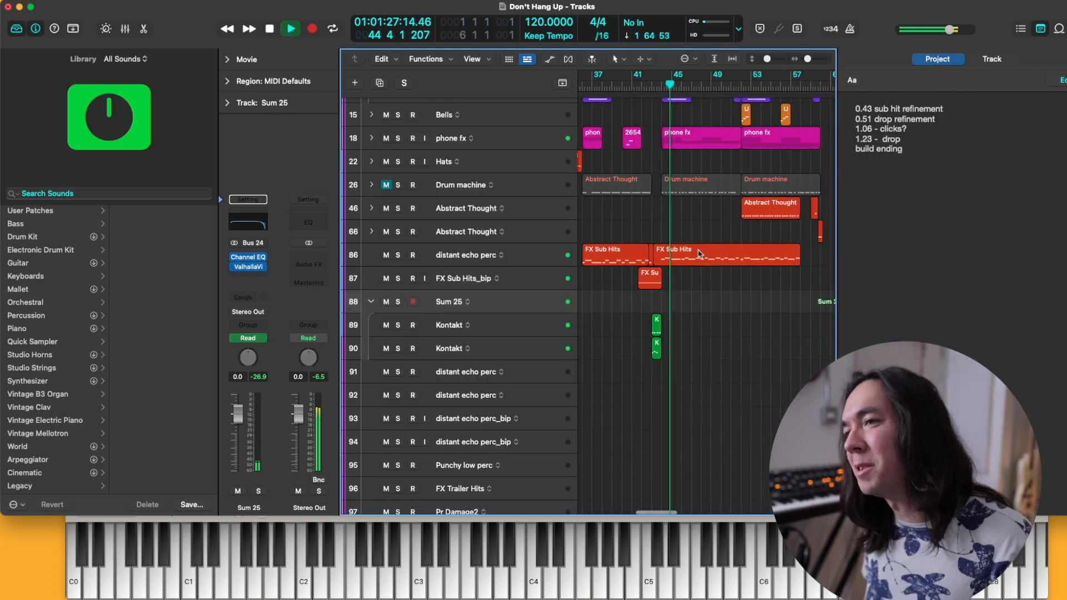
pyautogui.hscroll(-2, 697, 258)
pyautogui.press('space')
pyautogui.scroll(4, 695, 260)
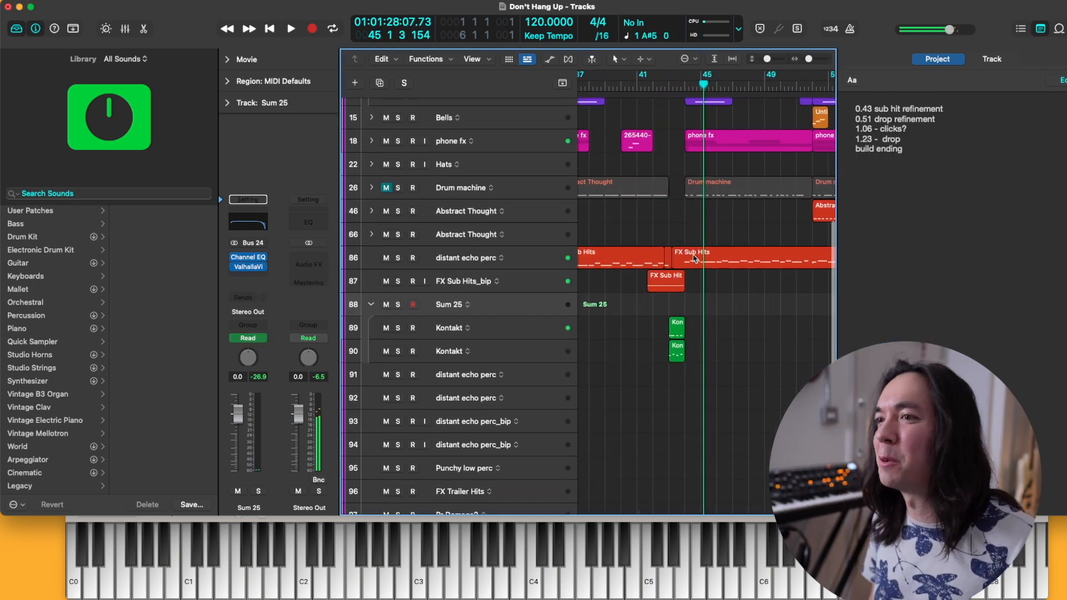
pyautogui.scroll(-2, 694, 260)
pyautogui.scroll(-1, 695, 260)
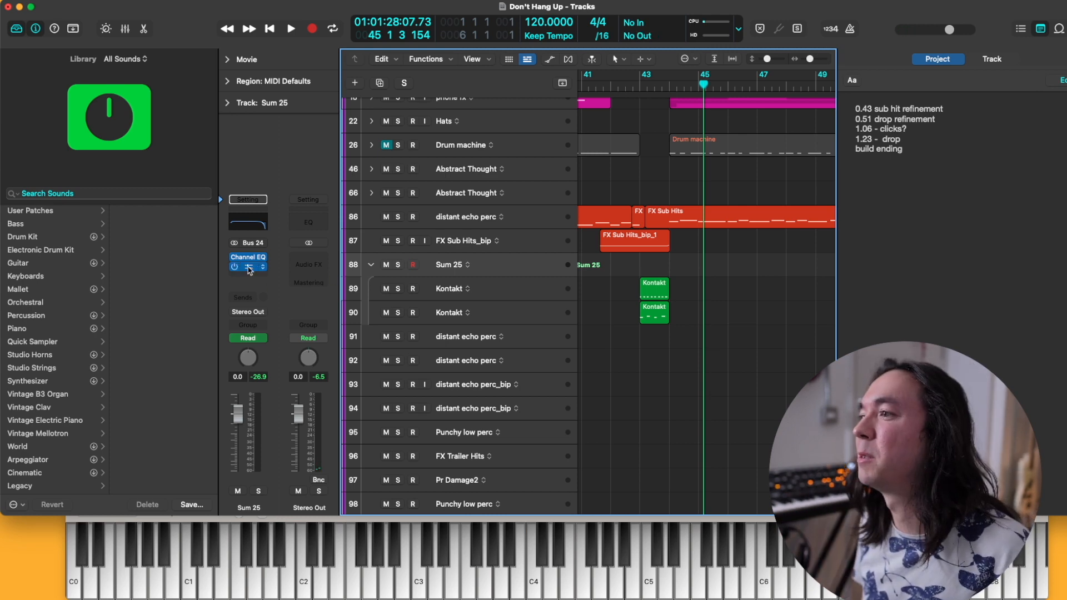
# Insert a Gain plug-in on Sum 25 and lower it to about -7.3 dB while playing from bar 41
pyautogui.press('space')
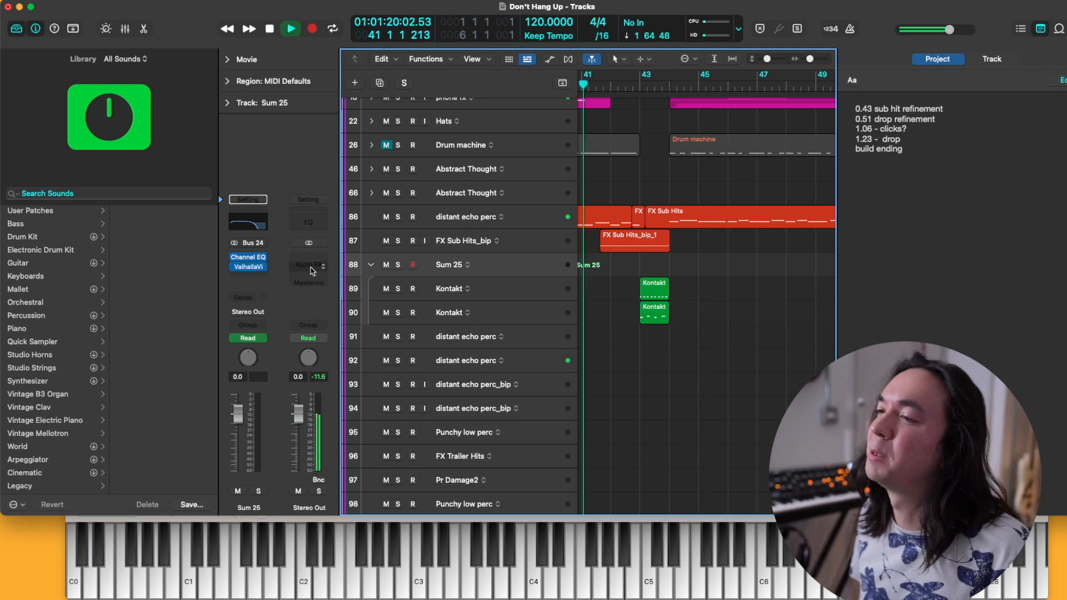
pyautogui.click(236, 276)
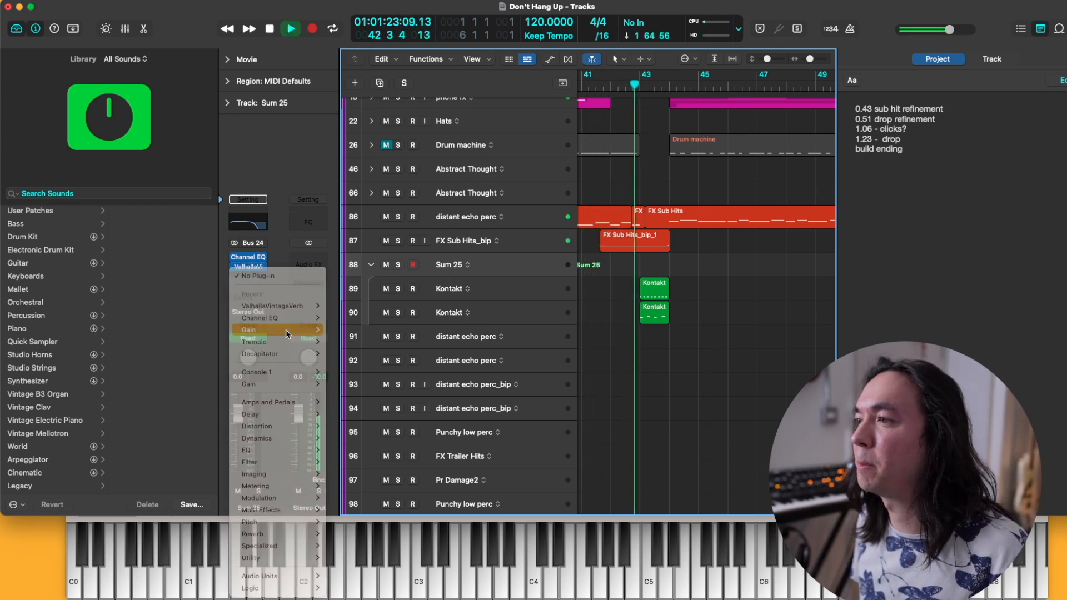
pyautogui.click(287, 334)
pyautogui.moveTo(373, 244); pyautogui.dragTo(369, 243)
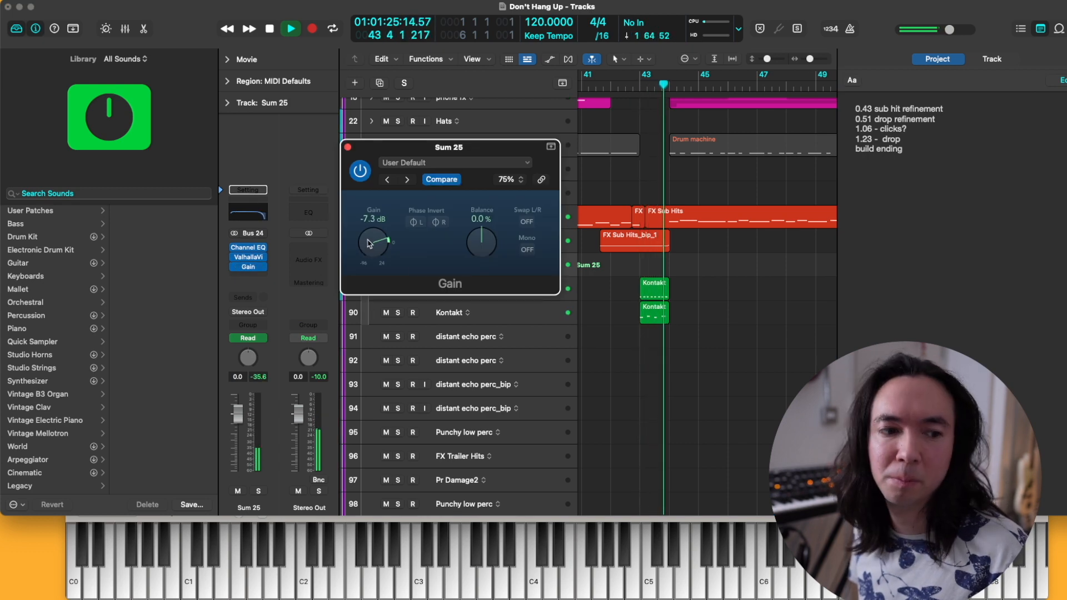
pyautogui.click(348, 148)
pyautogui.scroll(2, 525, 244)
pyautogui.press('space')
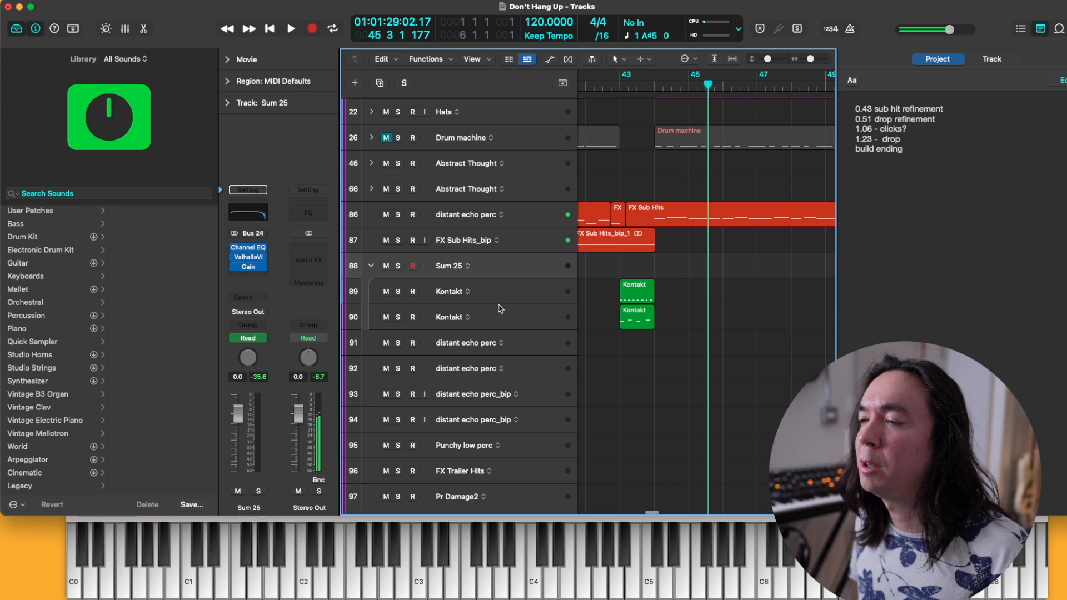
# Select the second Kontakt track and examine which parts play across the arrangement from bar 41 onward
pyautogui.click(543, 320)
pyautogui.scroll(2, 688, 292)
pyautogui.hscroll(4, 689, 290)
pyautogui.scroll(-2, 688, 289)
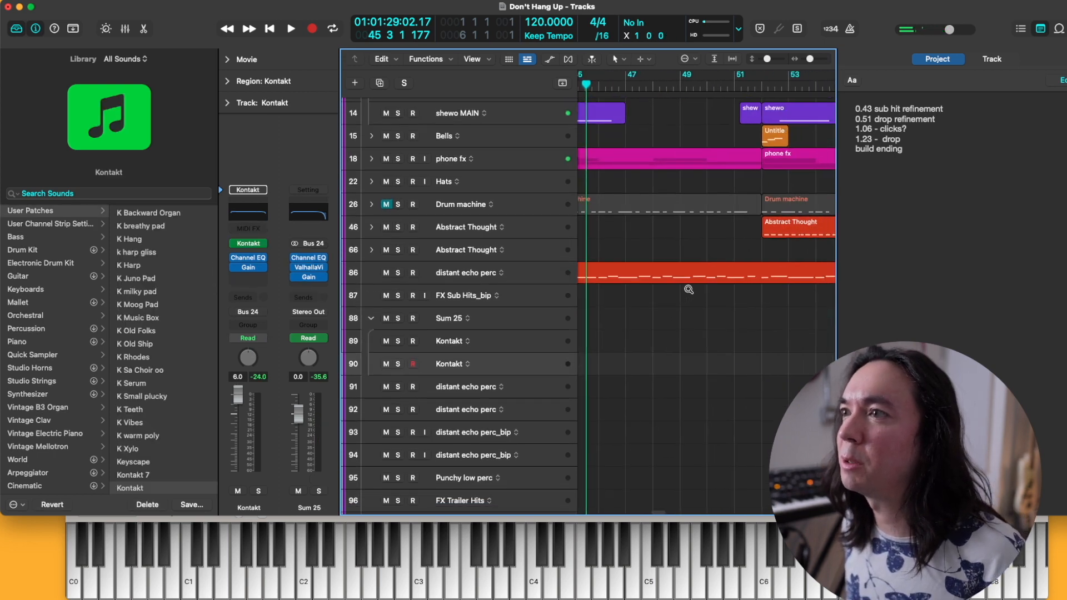
pyautogui.scroll(-5, 688, 290)
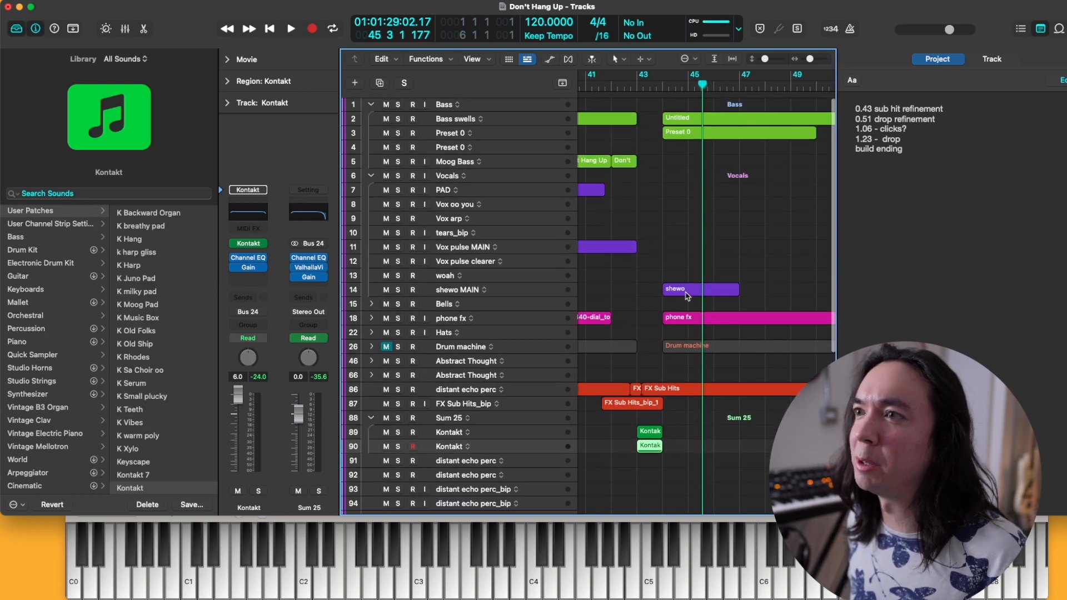
pyautogui.scroll(-8, 631, 285)
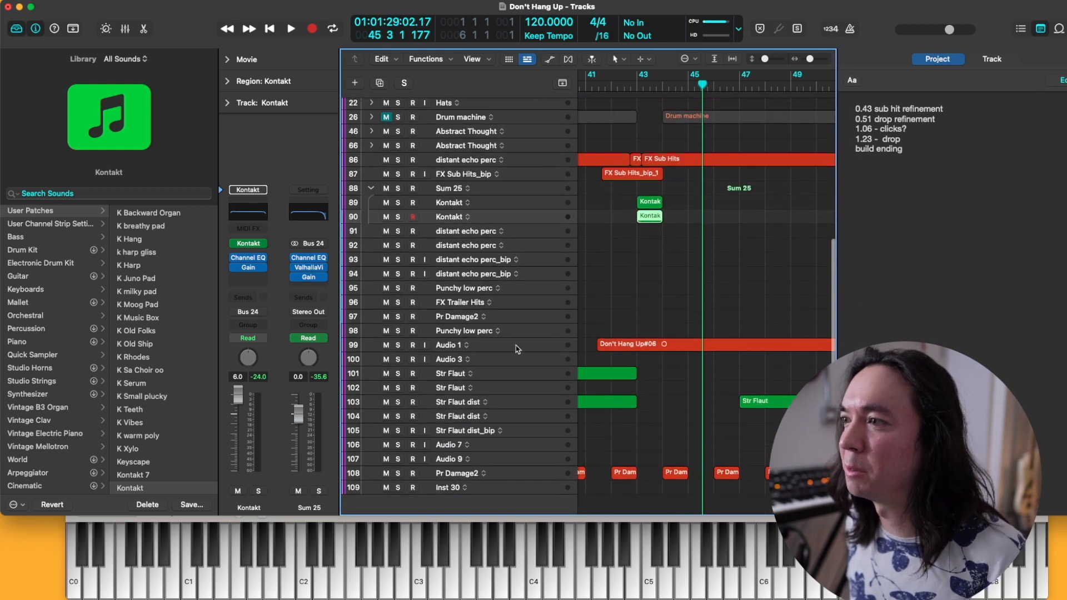
pyautogui.scroll(5, 517, 349)
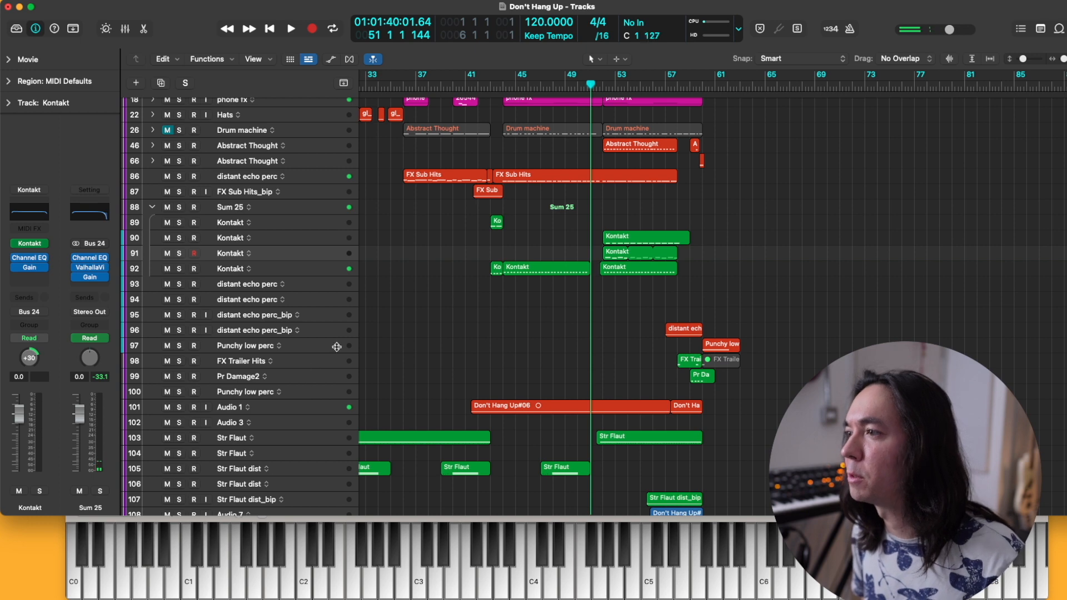
# Play the arrangement around bars 50 and 51 and select the upper Punchy low perc track
pyautogui.press('space')
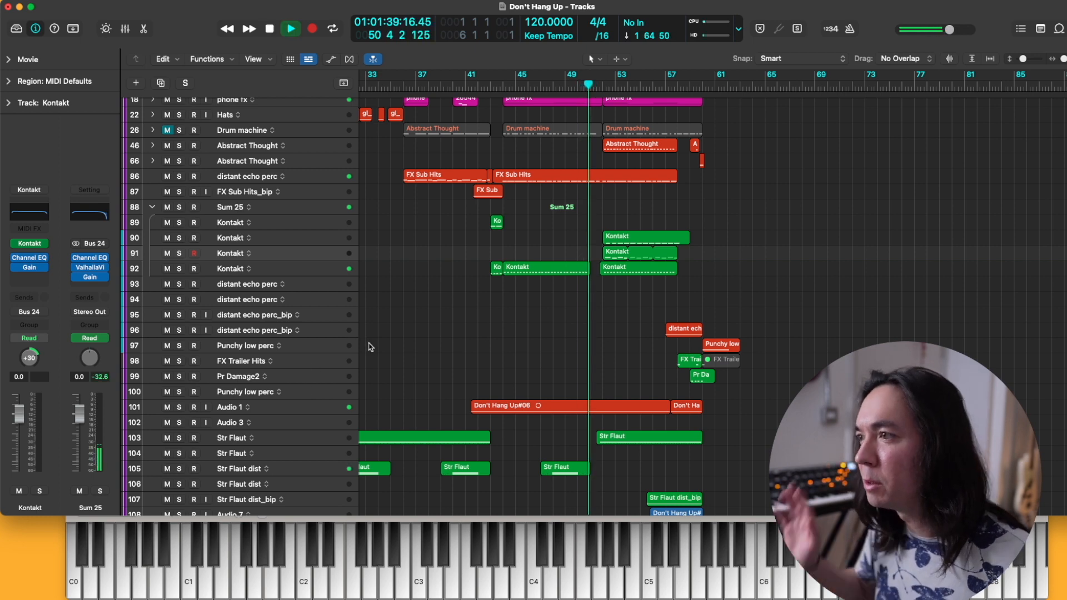
pyautogui.click(308, 350)
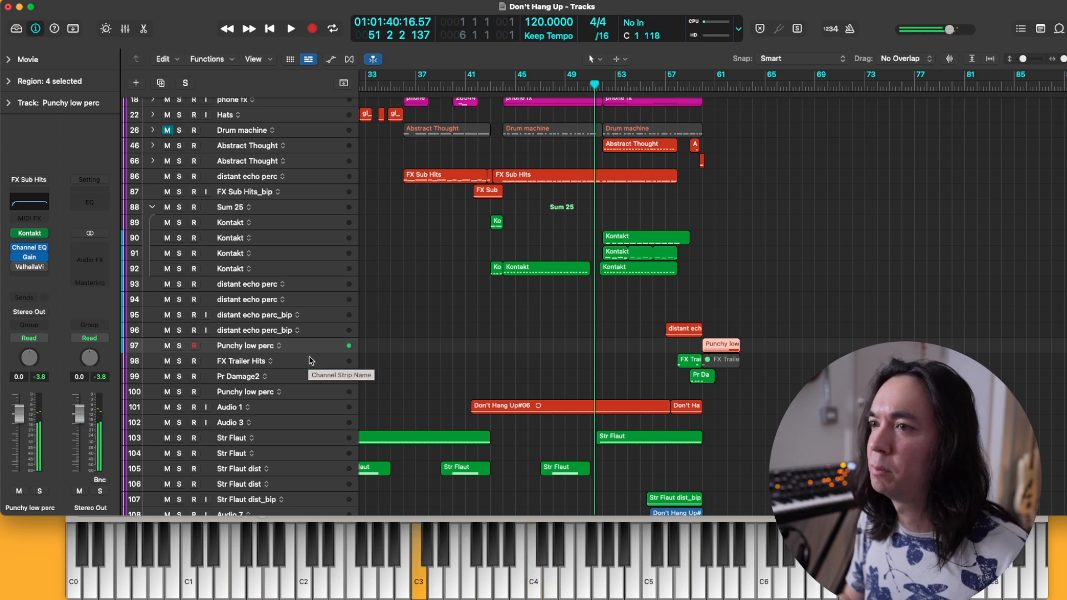
pyautogui.press('space')
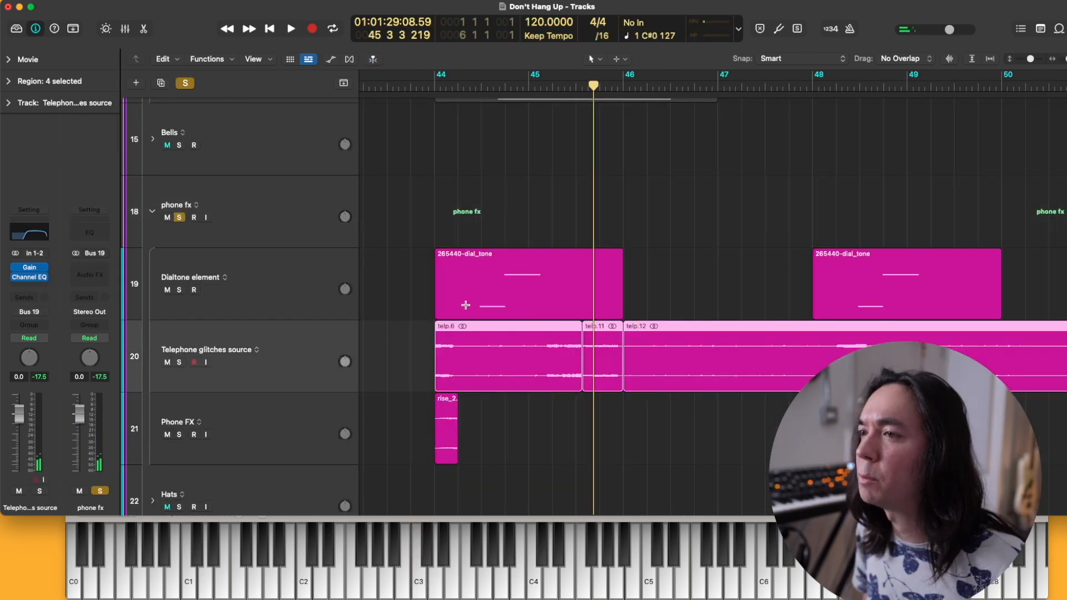
# Move the telp.11 region before bar 46 onto a new Telephone glitches source track and play the glitch passage
pyautogui.click(578, 400)
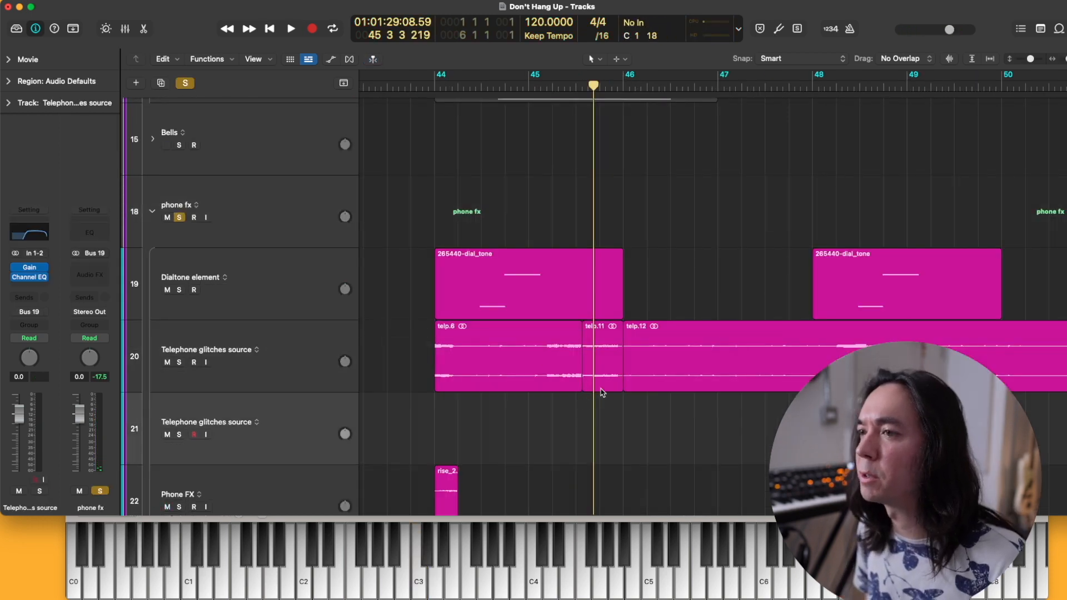
pyautogui.moveTo(600, 392); pyautogui.dragTo(600, 465)
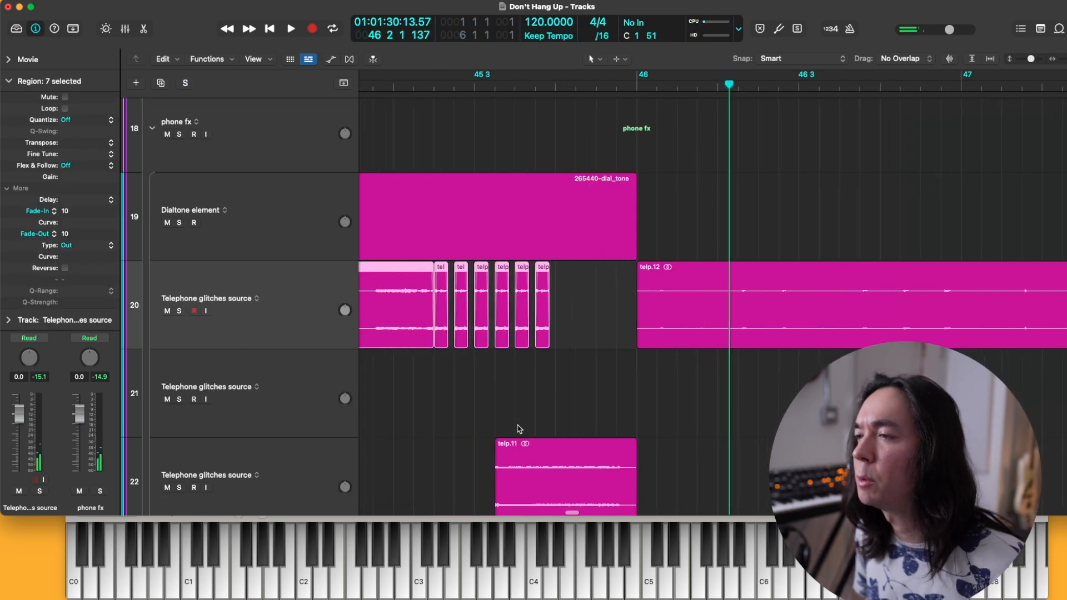
pyautogui.scroll(3, 526, 352)
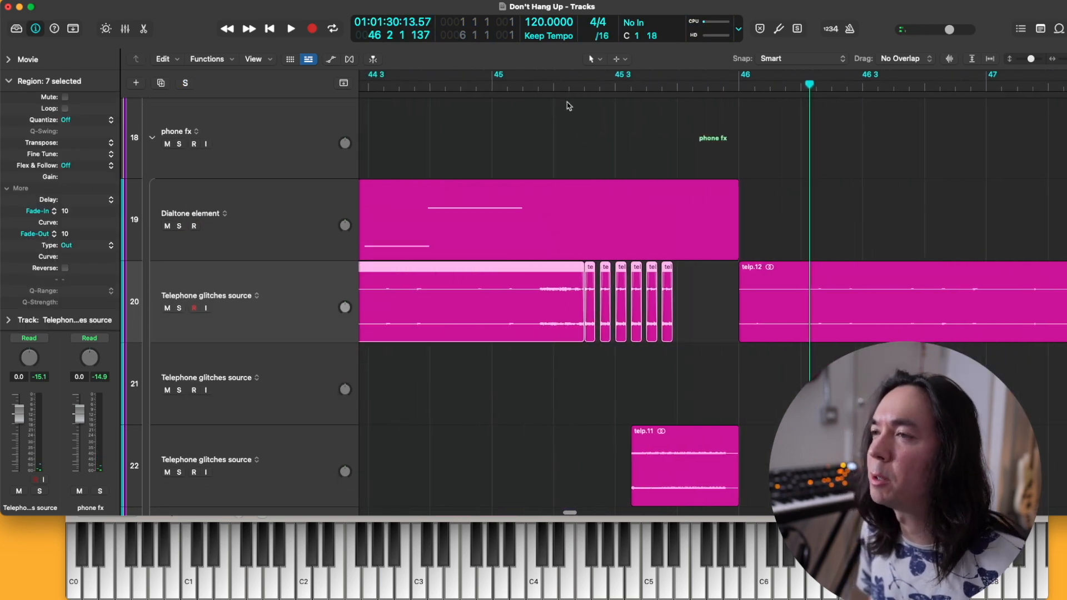
pyautogui.click(467, 90)
pyautogui.press('space')
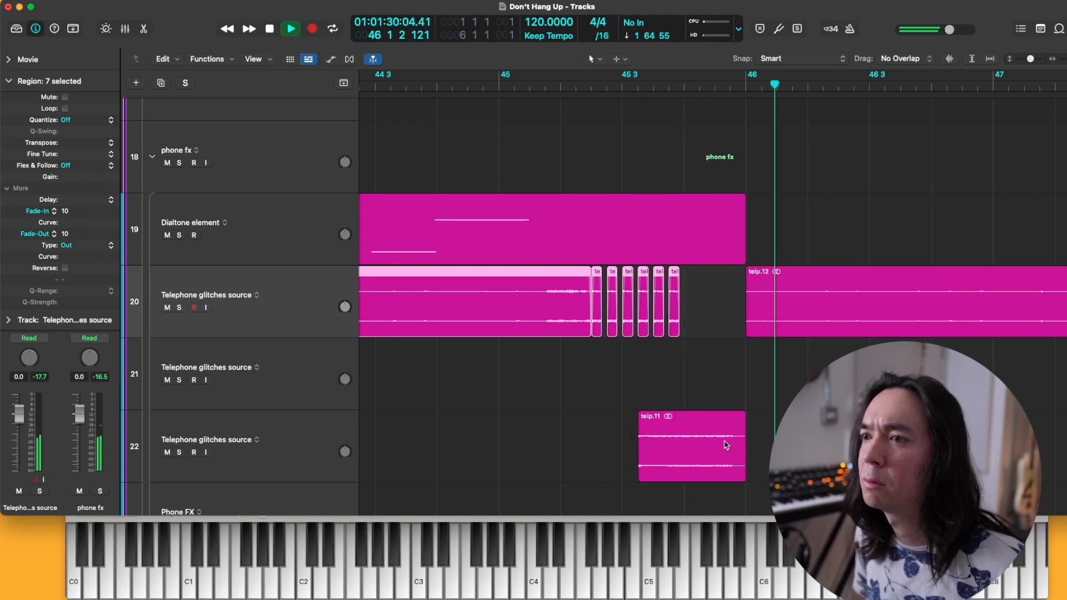
pyautogui.press('space')
# Extend the telp.11 region past bar 46 and enable Polyphonic (Auto) Flex on its track
pyautogui.moveTo(741, 465); pyautogui.dragTo(782, 465)
pyautogui.press('super+f')
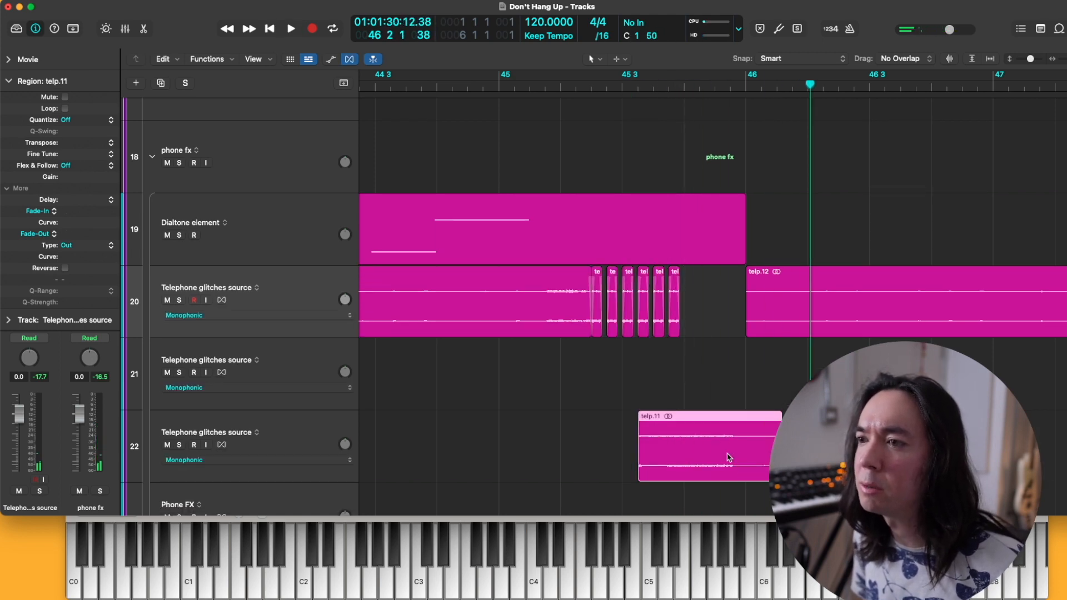
pyautogui.click(307, 442)
pyautogui.click(221, 445)
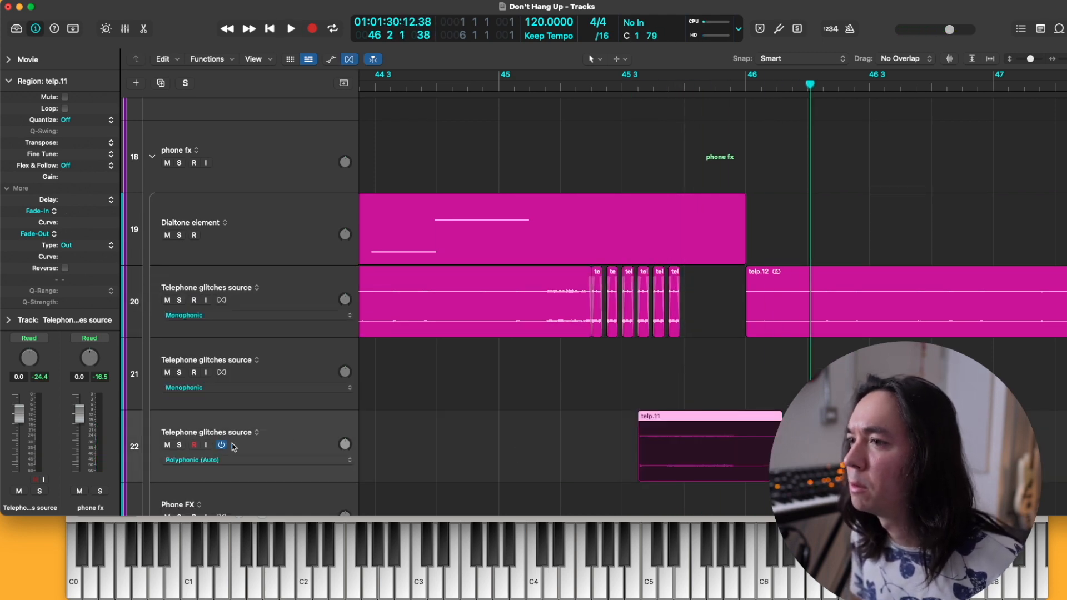
# Add a flex marker to the telp.11 region at bar 46 and hide the Flex view
pyautogui.click(745, 472)
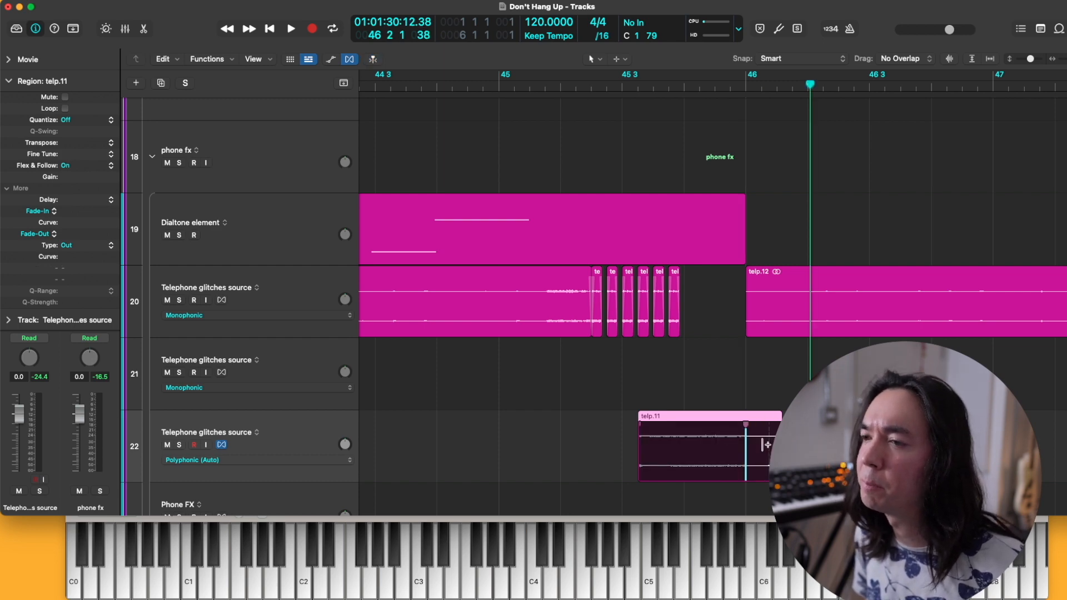
pyautogui.scroll(-8, 765, 445)
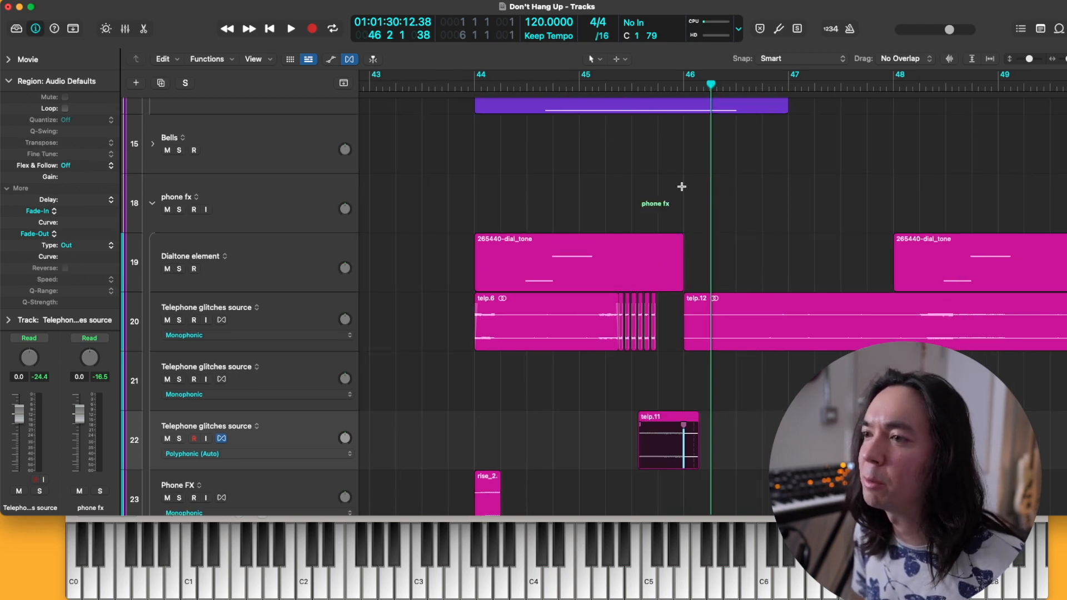
pyautogui.press('super+f')
# Play the telephone glitches from bar 45 and again from just before bar 44
pyautogui.click(619, 86)
pyautogui.scroll(3, 602, 134)
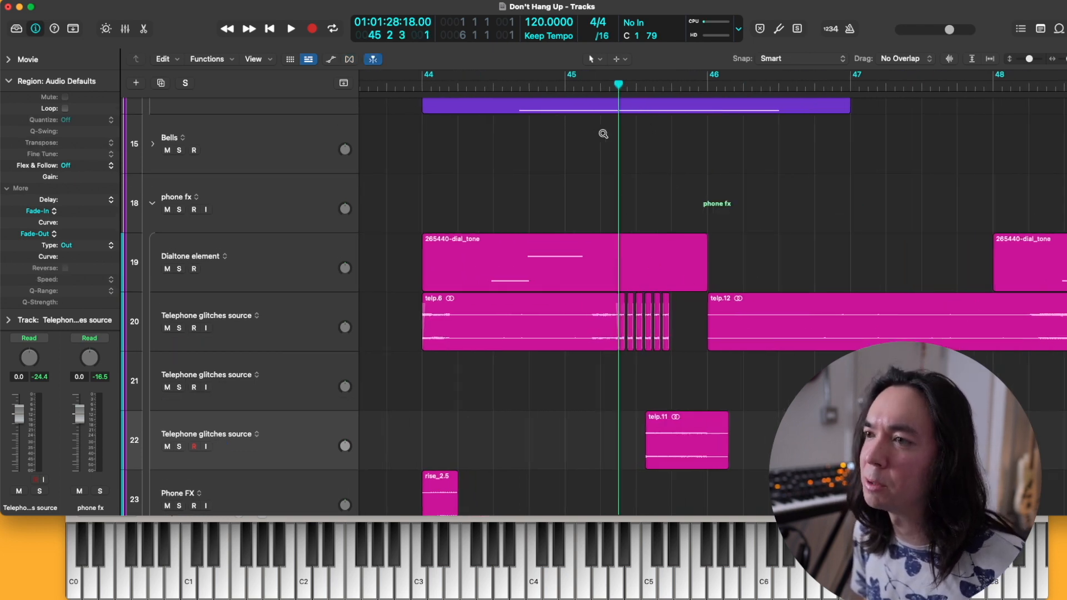
pyautogui.press('space')
pyautogui.scroll(3, 602, 138)
pyautogui.press('space')
pyautogui.hscroll(-3, 598, 133)
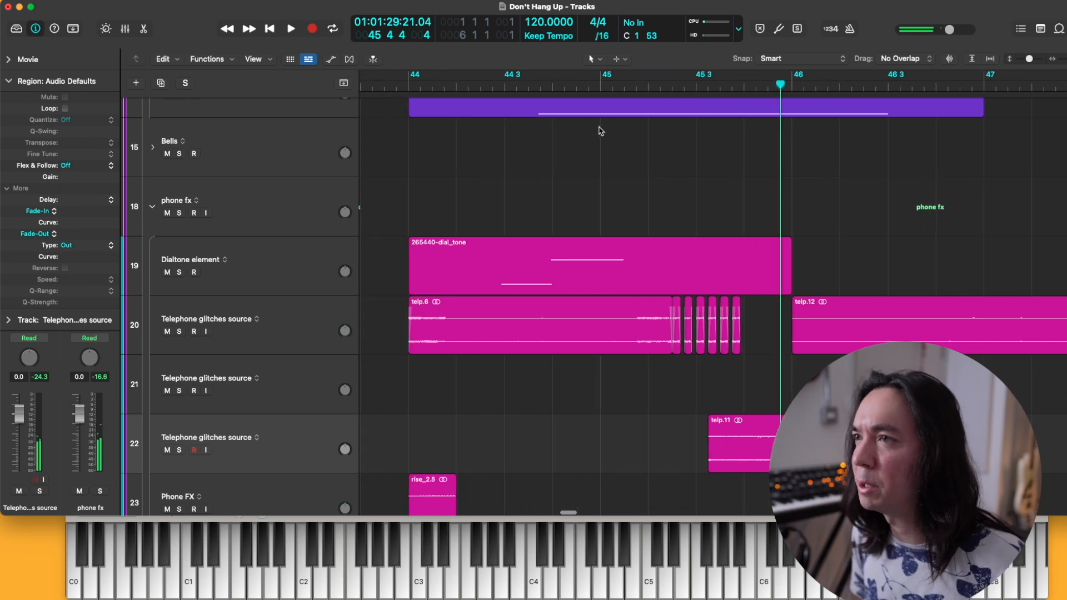
pyautogui.click(391, 84)
pyautogui.scroll(-3, 469, 143)
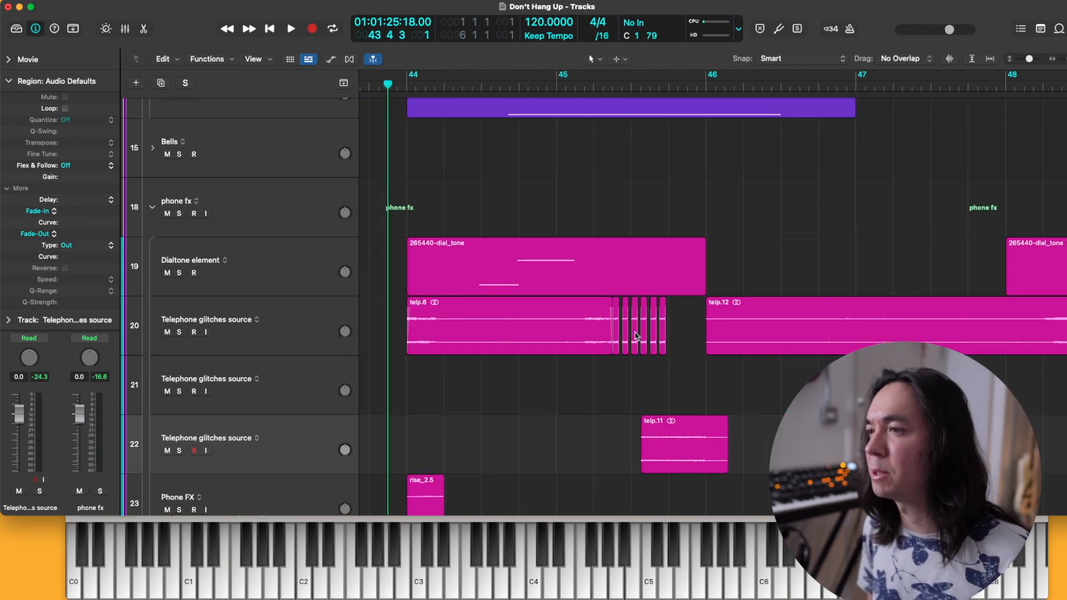
pyautogui.press('space')
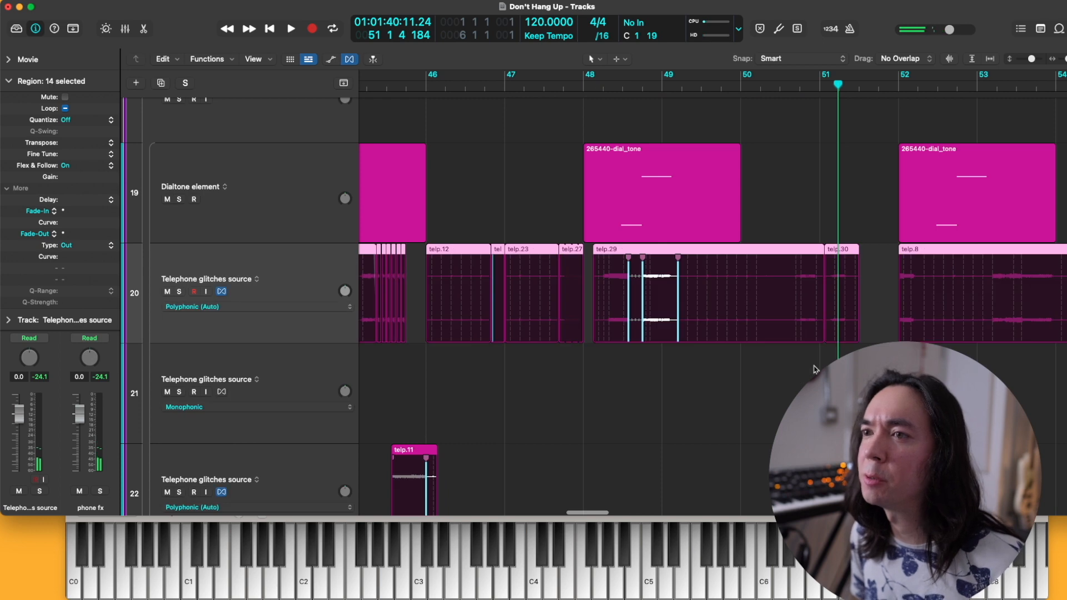
# Hide the Flex view and move the telp.30 region at bar 51 down to the empty Telephone glitches source track
pyautogui.click(415, 288)
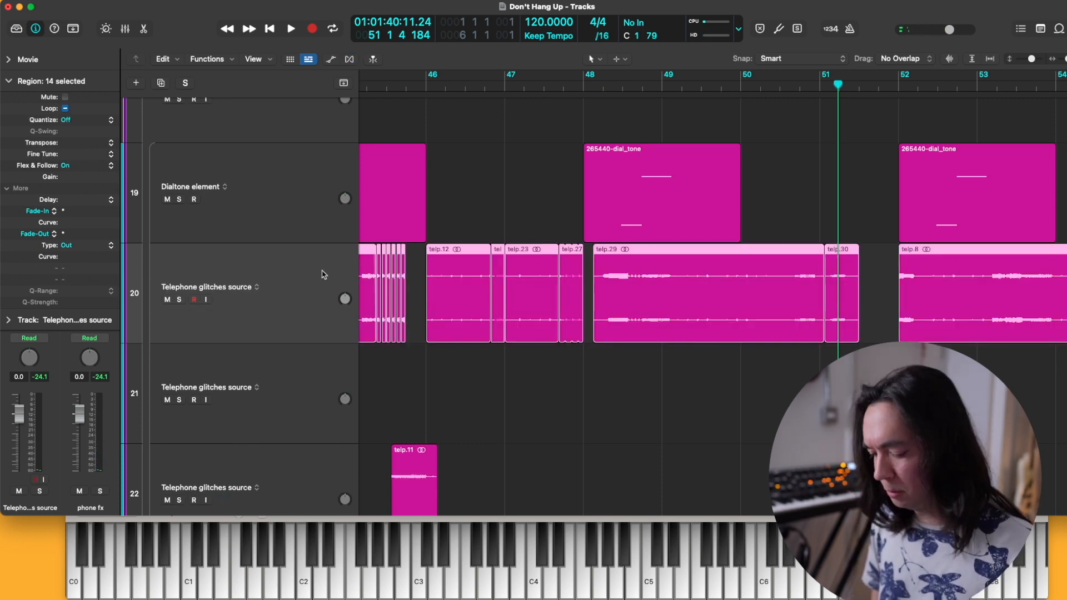
pyautogui.click(715, 374)
pyautogui.moveTo(850, 326); pyautogui.dragTo(850, 432)
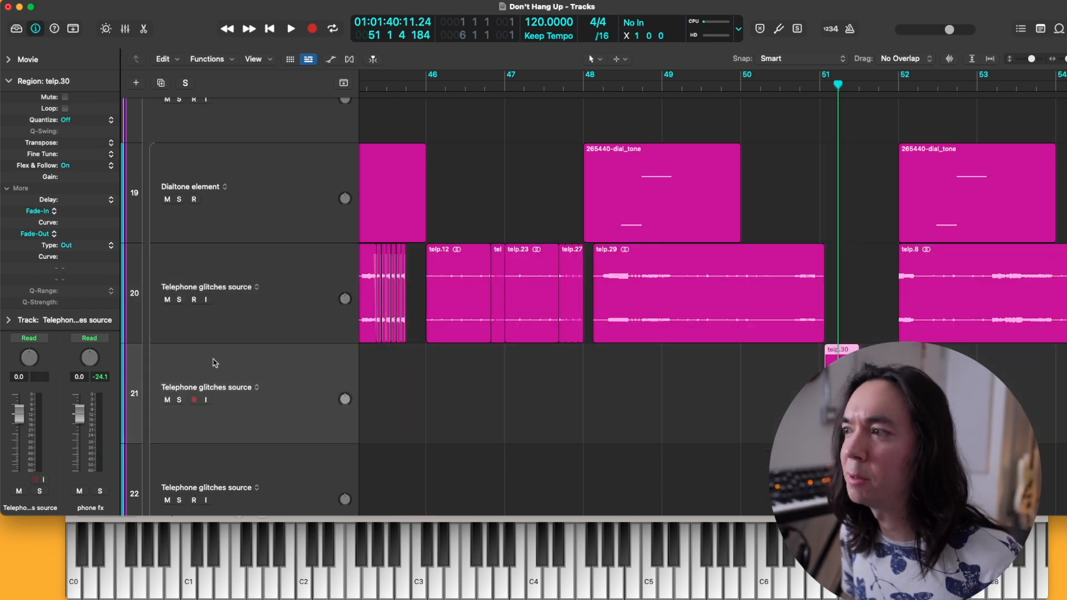
# Show the Flex view and set the telp.30 region's track to Flex Time - Tempophone (FX)
pyautogui.press('super+f')
pyautogui.click(226, 410)
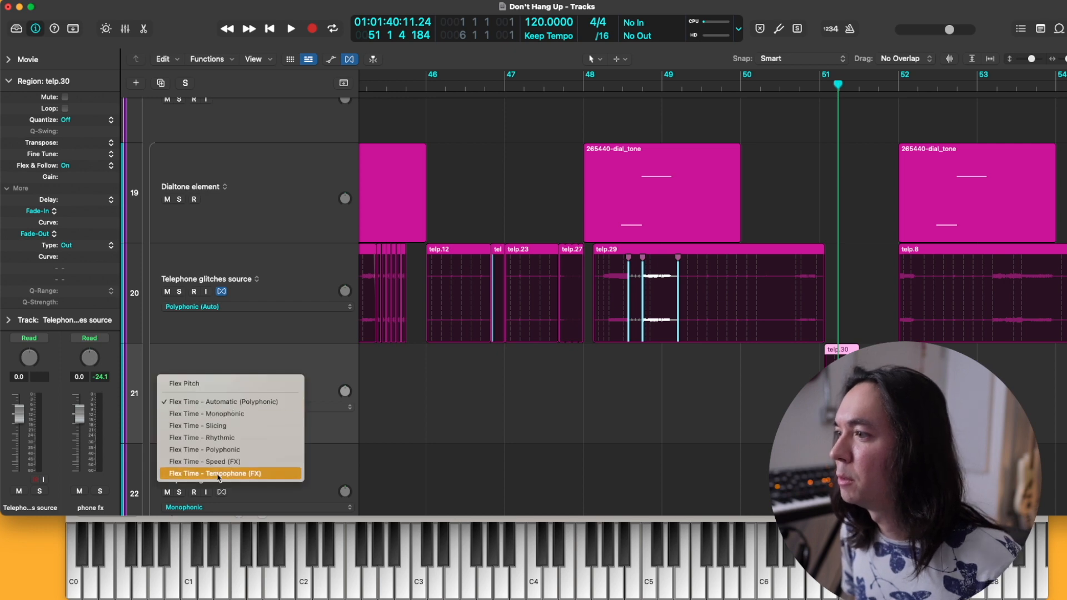
pyautogui.click(278, 471)
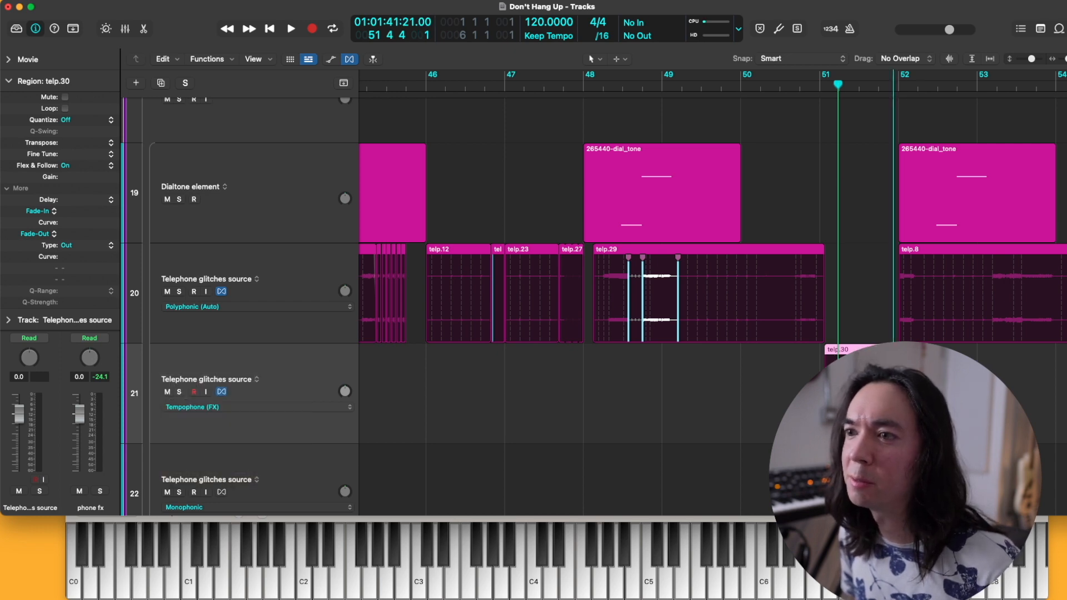
# Shift the telp.30 region to start slightly before bar 51 and play it with its track soloed
pyautogui.moveTo(876, 350); pyautogui.dragTo(855, 350)
pyautogui.keyDown('super'); pyautogui.click(824, 360); pyautogui.keyUp('super')
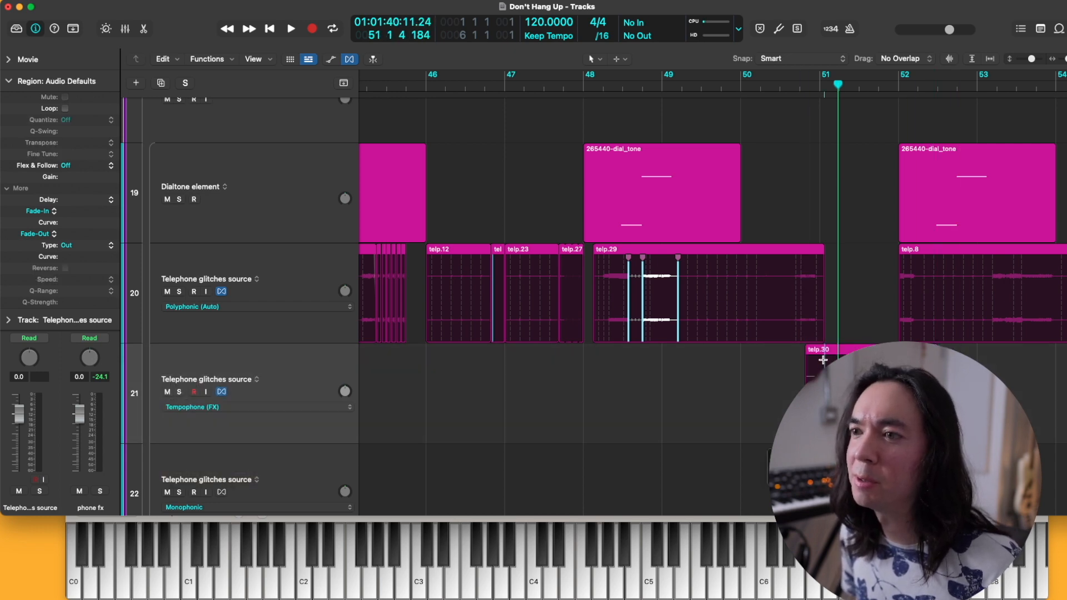
pyautogui.press('space')
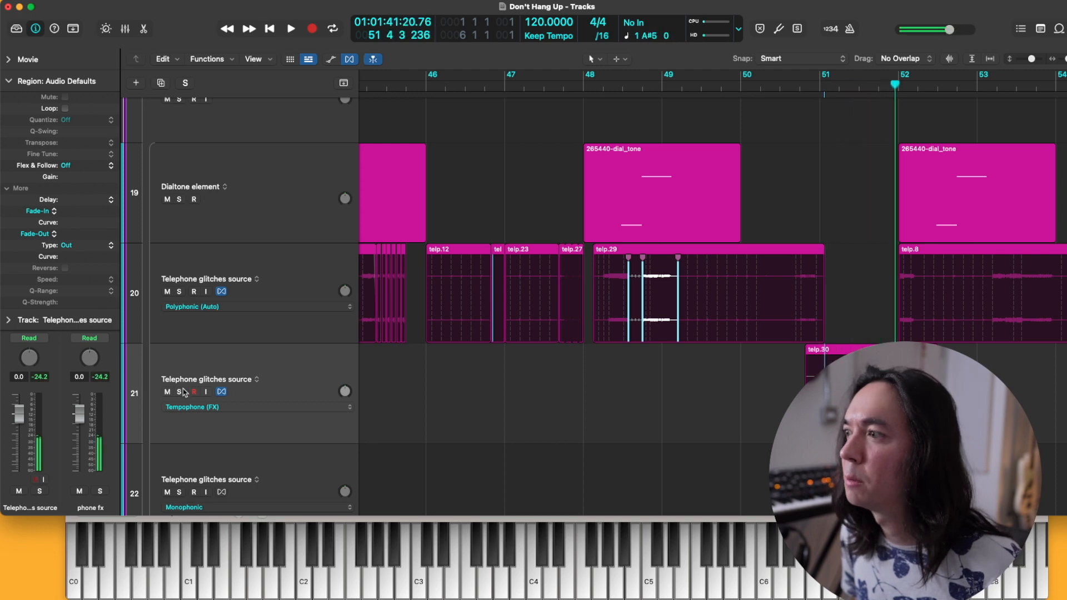
pyautogui.click(181, 392)
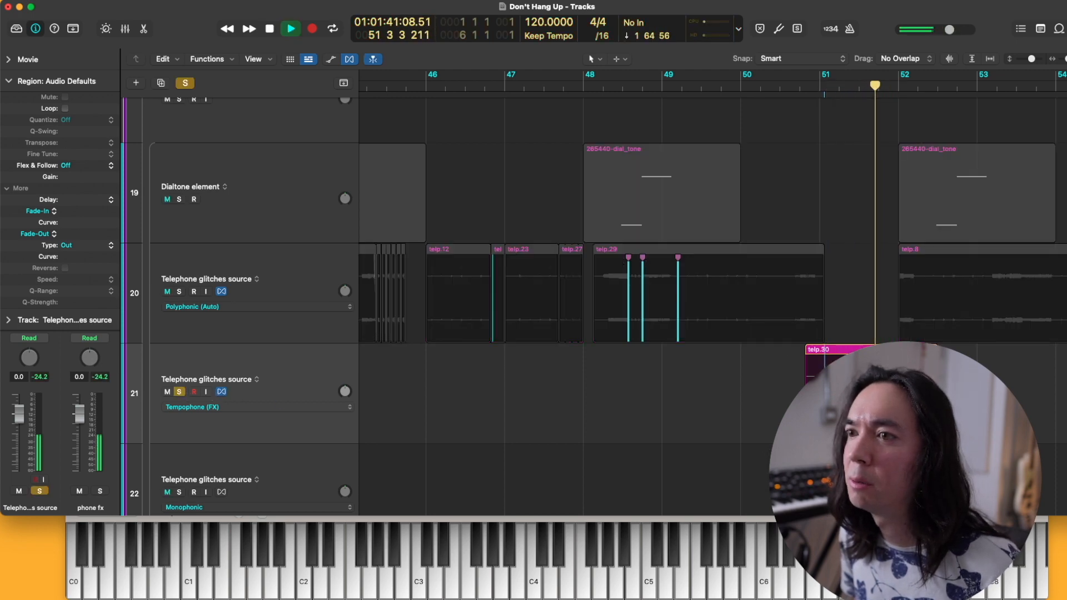
pyautogui.press('space')
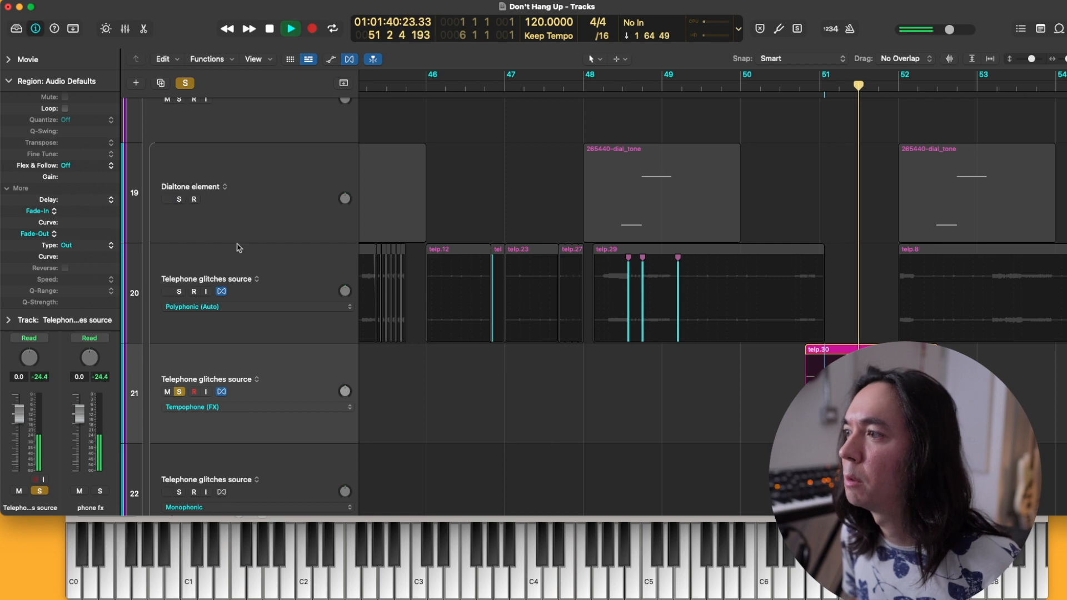
# In the Channel EQ of the telp.30 region's track, lower the low cut to 226 Hz and switch off the 1900 Hz band
pyautogui.press('space')
pyautogui.click(12, 85)
pyautogui.click(29, 232)
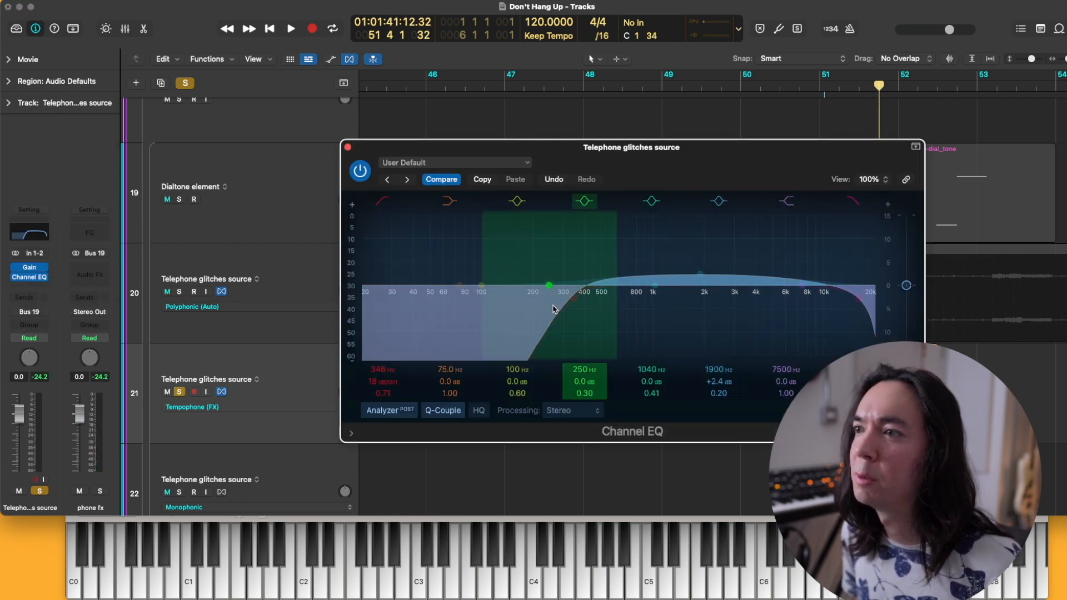
pyautogui.moveTo(581, 303); pyautogui.dragTo(553, 304)
pyautogui.click(723, 201)
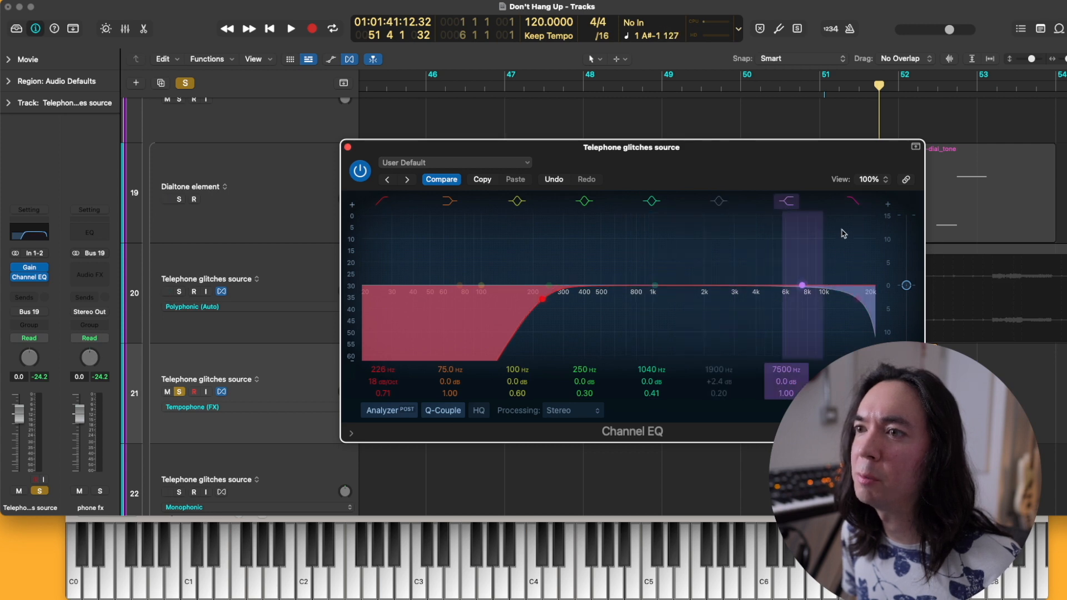
# Switch off the EQ's high cut and raise the high shelf to 2580 Hz at +4.9 dB while the glitch plays
pyautogui.click(852, 202)
pyautogui.press('space')
pyautogui.moveTo(826, 255); pyautogui.dragTo(747, 229)
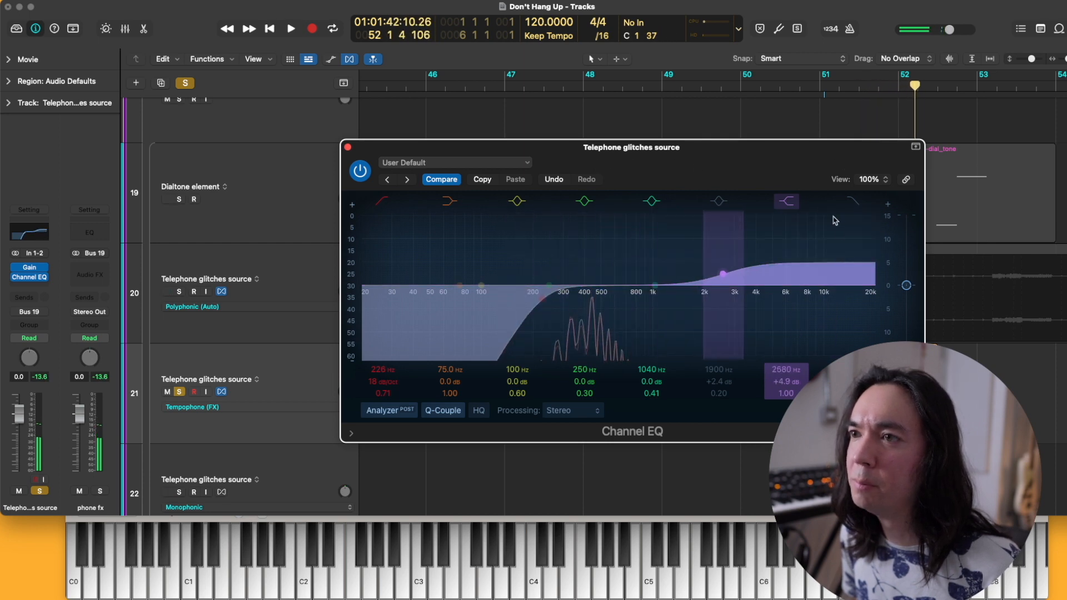
# Record Latch automation of the high shelf sweeping down to about 140 Hz, return the track to Read and play the result
pyautogui.moveTo(834, 220); pyautogui.dragTo(509, 285)
pyautogui.press('space')
pyautogui.press('space')
pyautogui.press('space')
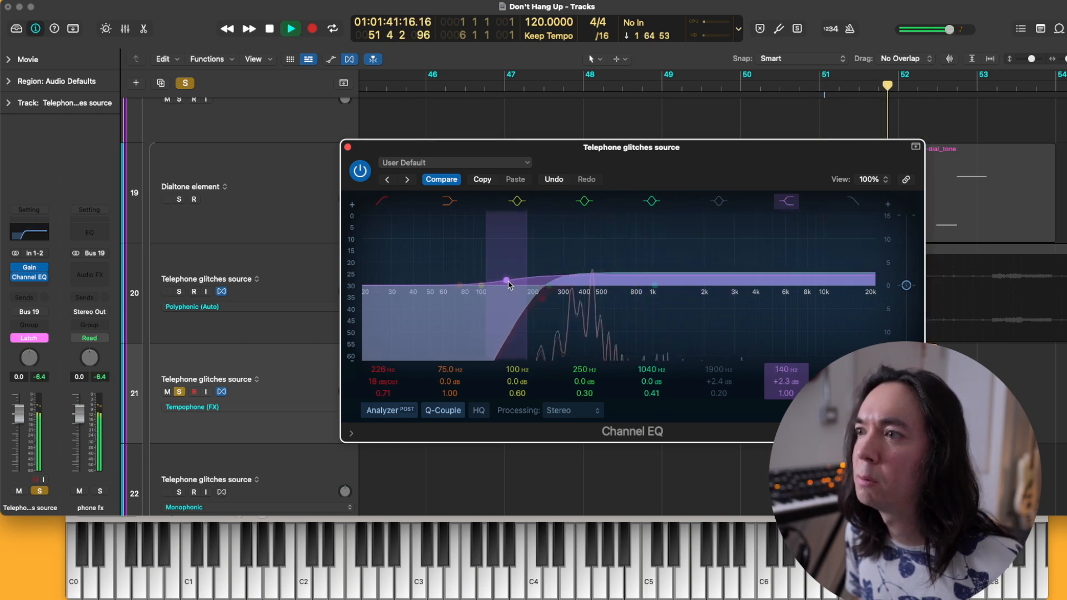
pyautogui.press('ctrl+shift+super+r')
pyautogui.press('space')
pyautogui.press('space')
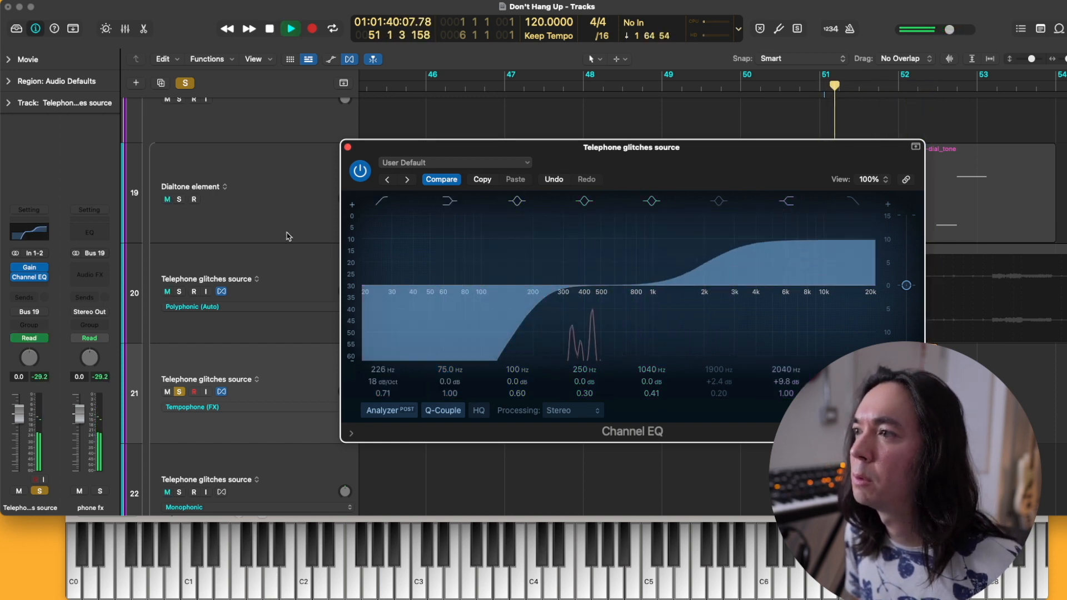
# Close the Channel EQ, add EchoBoy with the RadioVoxSpread preset to the track and audition it unsoloed
pyautogui.click(348, 148)
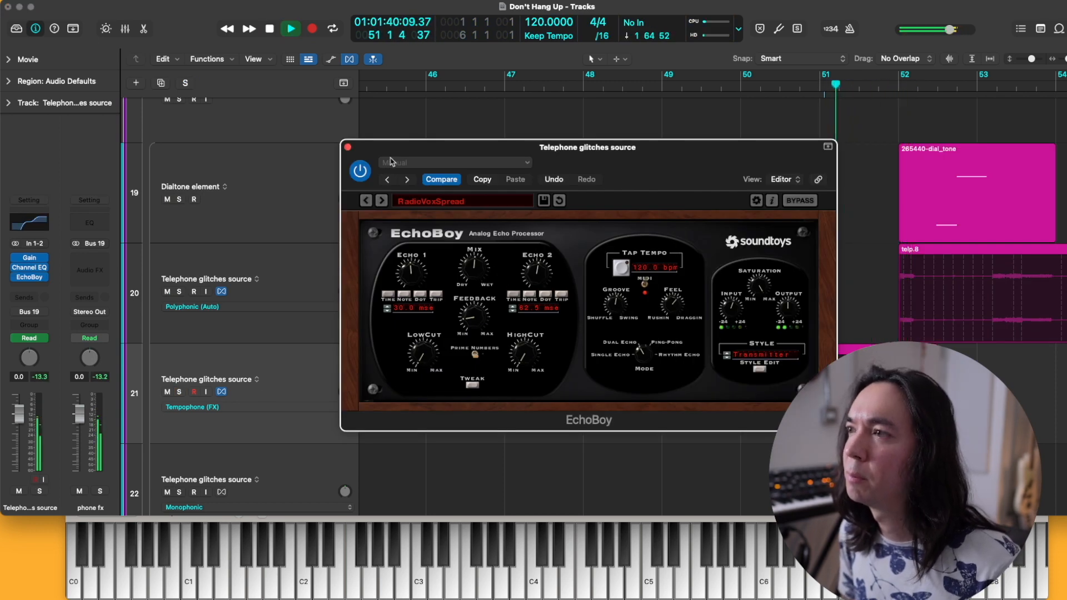
pyautogui.click(348, 149)
pyautogui.press('space')
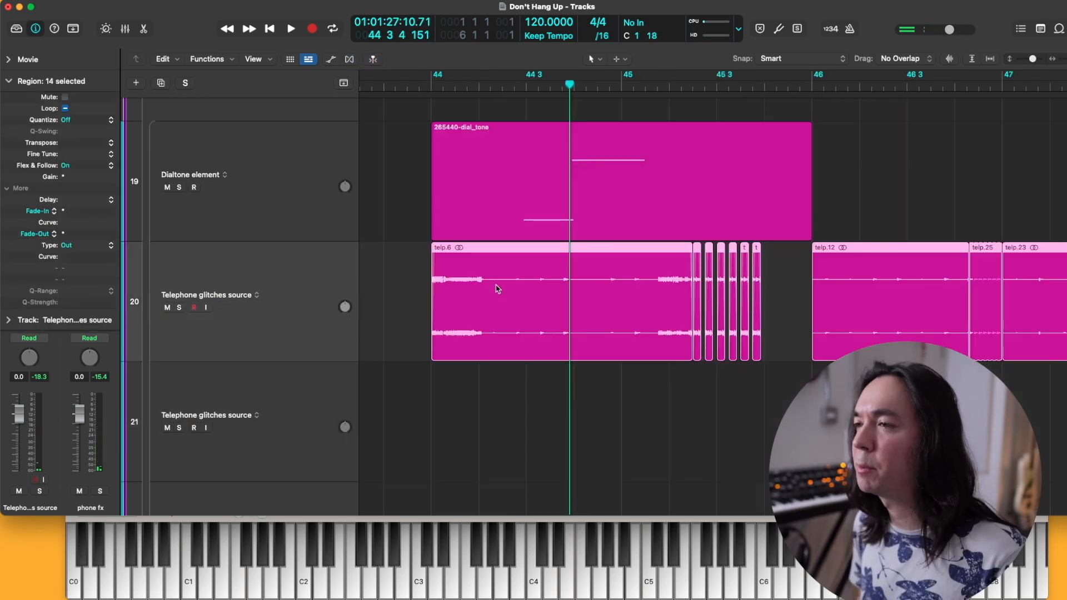
# Cut the quiet middle section out of telp.6 in bar 44, move it to the empty track below and set its gain to +9.0 dB
pyautogui.moveTo(488, 291); pyautogui.dragTo(652, 355)
pyautogui.click(536, 308)
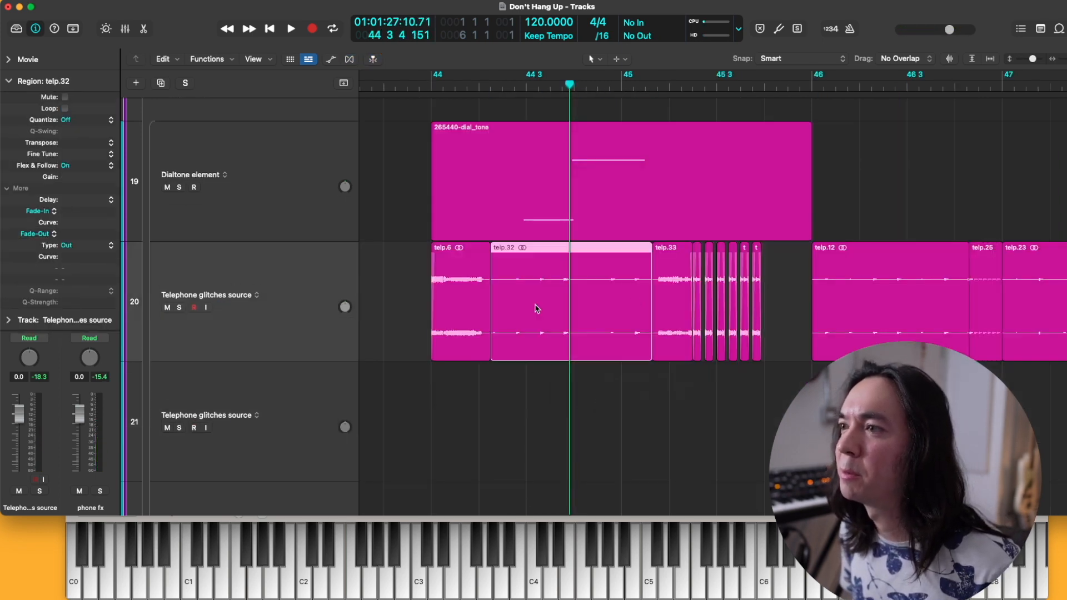
pyautogui.click(284, 335)
pyautogui.press('Down')
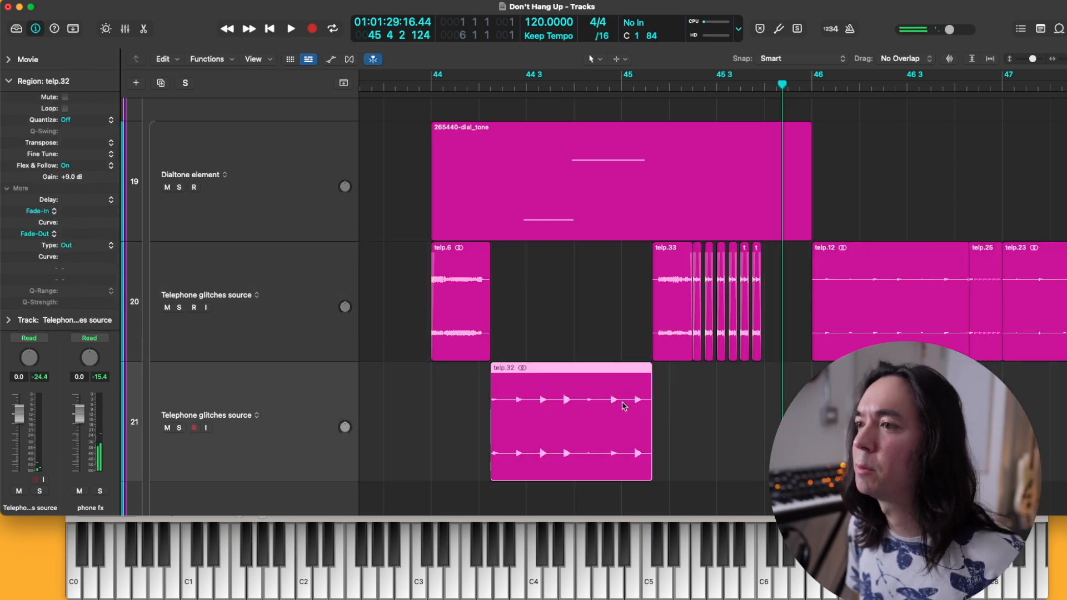
# Play the rearranged telephone glitches around bar 45, and play the whole arrangement from the start of the song
pyautogui.press('space')
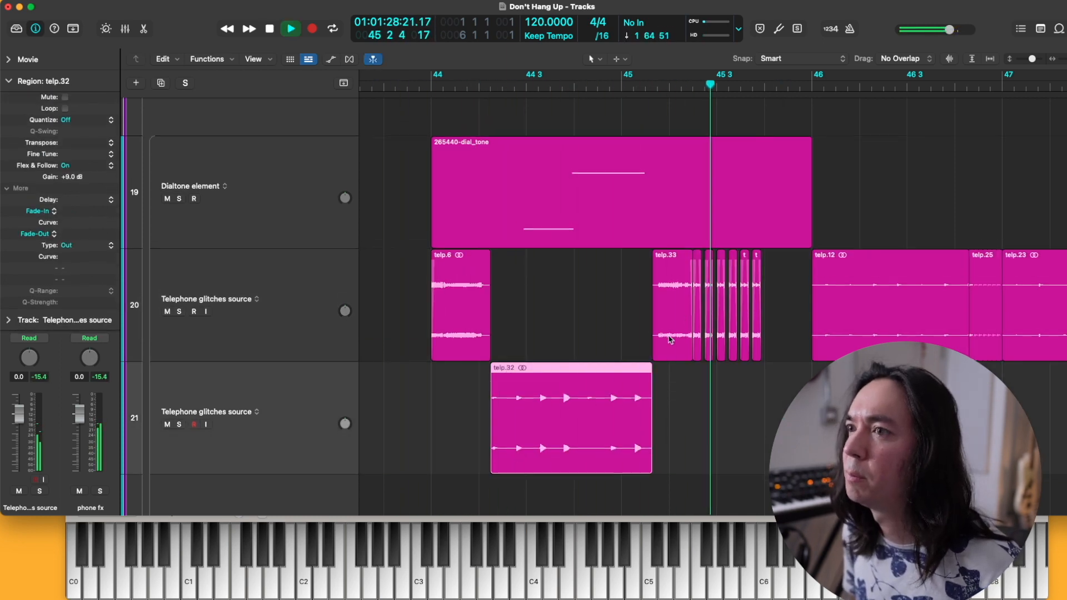
pyautogui.scroll(-3, 669, 340)
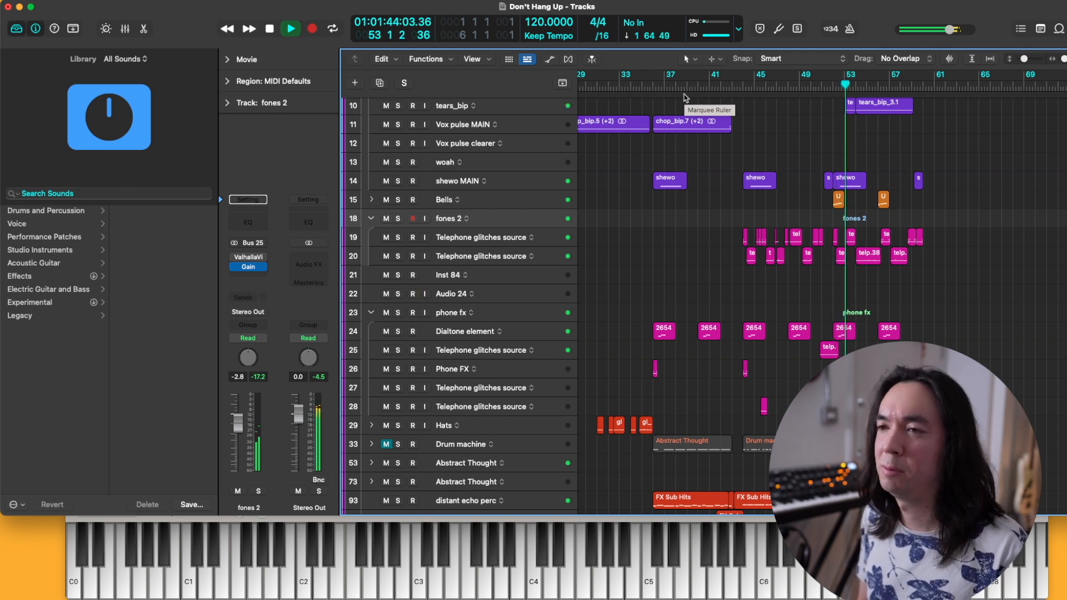
pyautogui.scroll(-1, 685, 99)
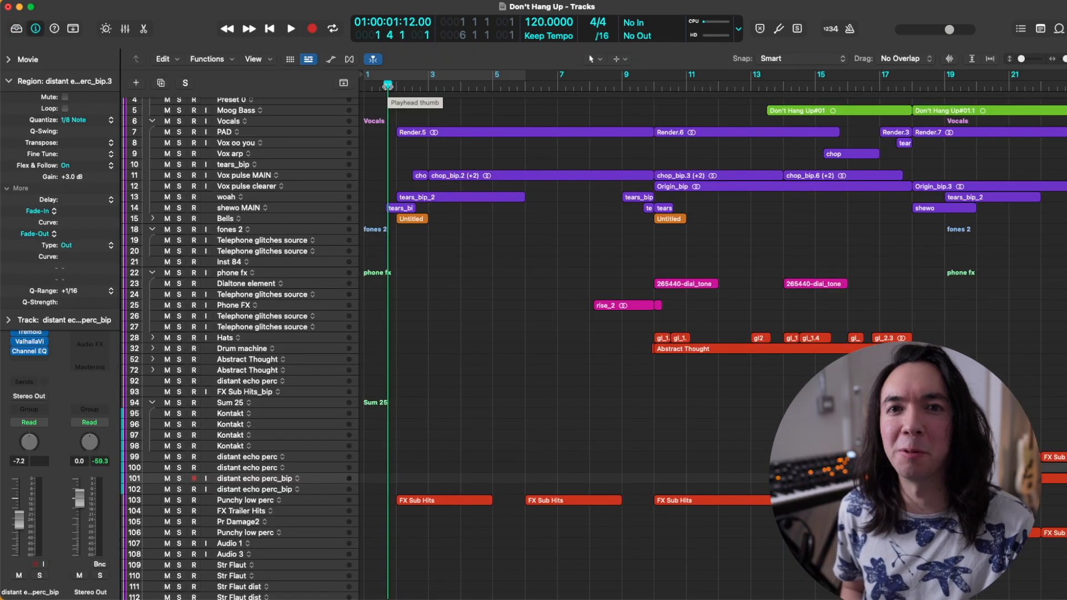
pyautogui.press('space')
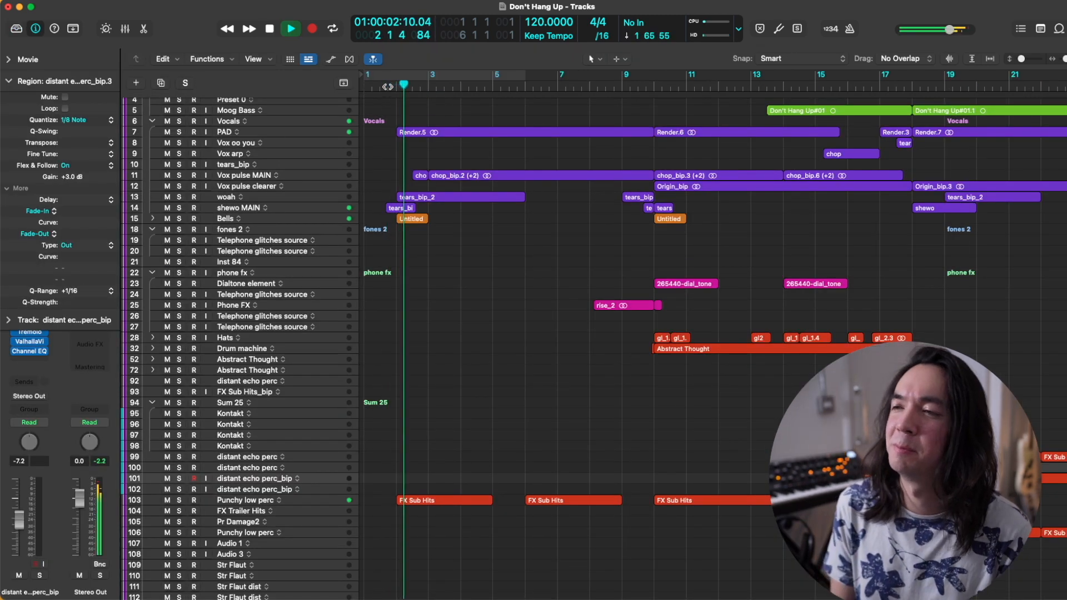